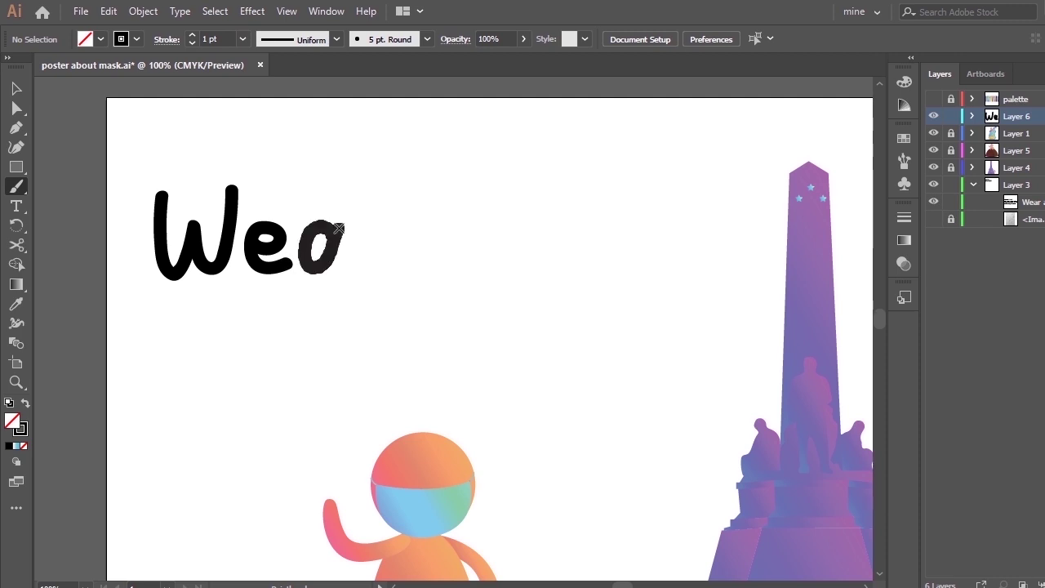
# Step: Hand-letter the remaining letters of "Wear a mask" with the Paintbrush across the upper part of the poster
pyautogui.moveTo(490, 232)
pyautogui.mouseDown()
pyautogui.moveTo(472, 239)
pyautogui.moveTo(496, 279)
pyautogui.mouseUp()
pyautogui.moveTo(546, 225)
pyautogui.mouseDown()
pyautogui.moveTo(614, 232)
pyautogui.moveTo(616, 270)
pyautogui.mouseUp()
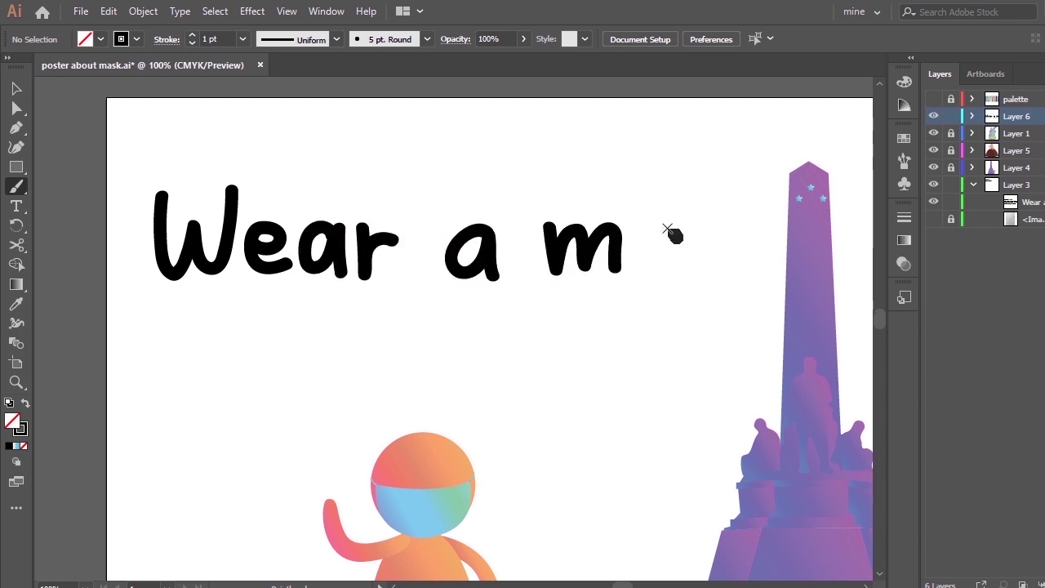
pyautogui.moveTo(684, 231); pyautogui.dragTo(687, 282)
pyautogui.moveTo(746, 222)
pyautogui.mouseDown()
pyautogui.moveTo(737, 266)
pyautogui.moveTo(696, 272)
pyautogui.mouseUp()
pyautogui.moveTo(776, 190); pyautogui.dragTo(773, 273)
pyautogui.moveTo(815, 214)
pyautogui.mouseDown()
pyautogui.moveTo(796, 230)
pyautogui.moveTo(819, 272)
pyautogui.mouseUp()
# Step: Scale down and reposition the handwritten "Wear a mask" lettering so it fits in the space beside the monument
pyautogui.press('v')
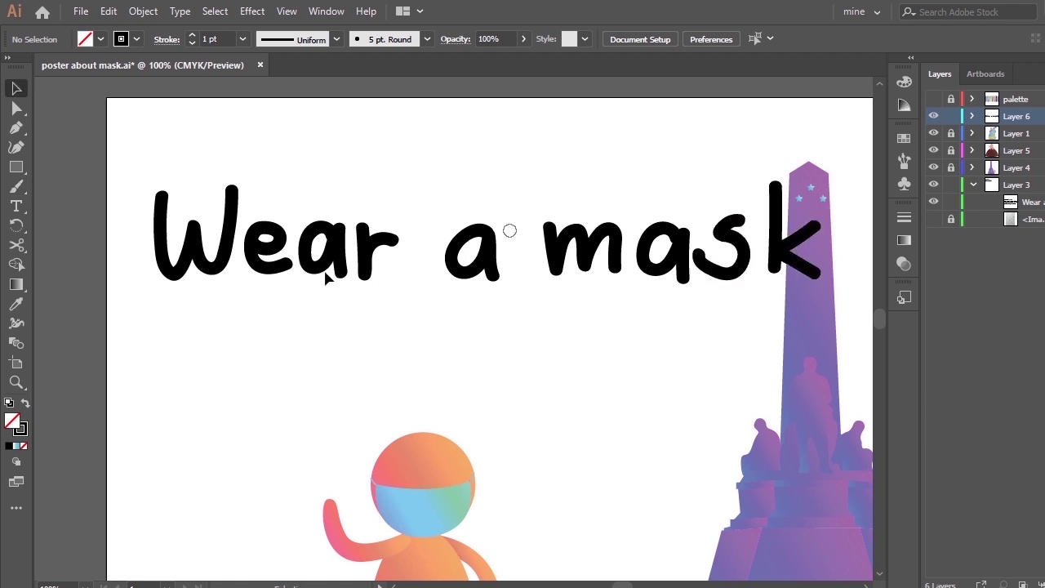
pyautogui.moveTo(130, 159); pyautogui.dragTo(843, 331)
pyautogui.moveTo(815, 188); pyautogui.dragTo(733, 199)
pyautogui.moveTo(609, 257); pyautogui.dragTo(622, 247)
pyautogui.click(593, 368)
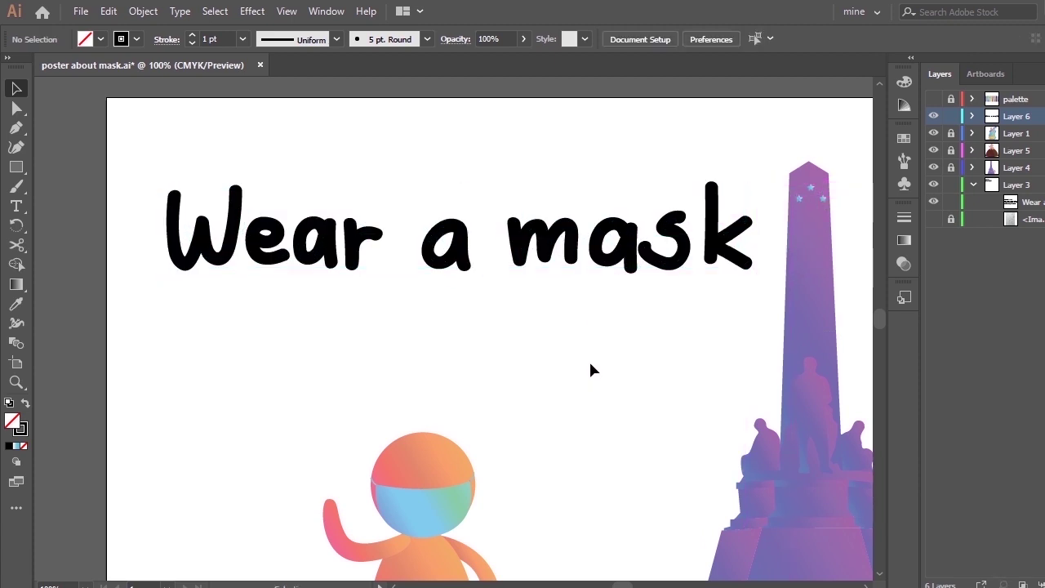
pyautogui.moveTo(147, 167); pyautogui.dragTo(700, 320)
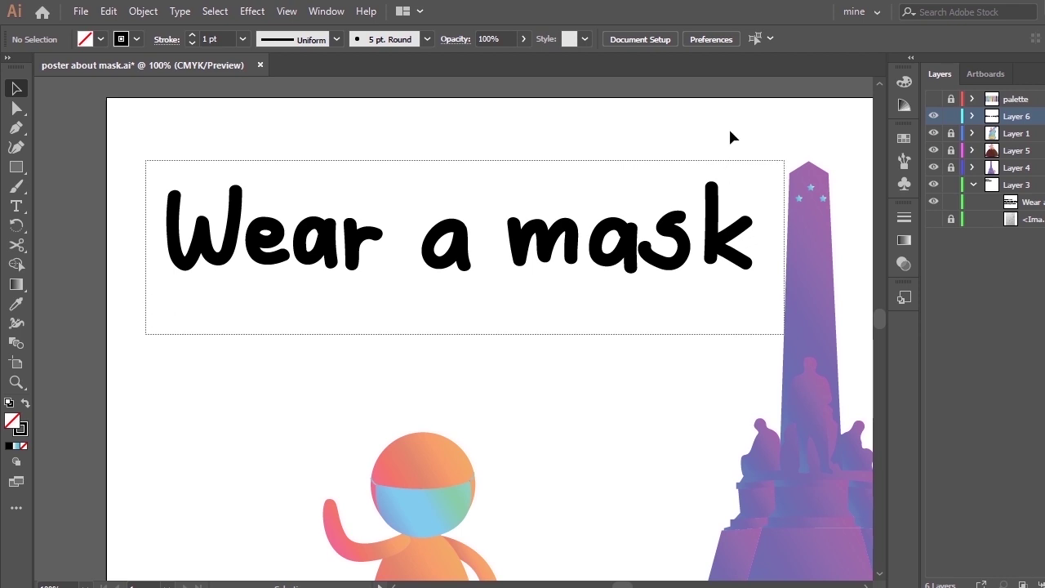
pyautogui.moveTo(744, 187)
pyautogui.mouseDown()
pyautogui.moveTo(739, 198)
pyautogui.moveTo(694, 196)
pyautogui.mouseUp()
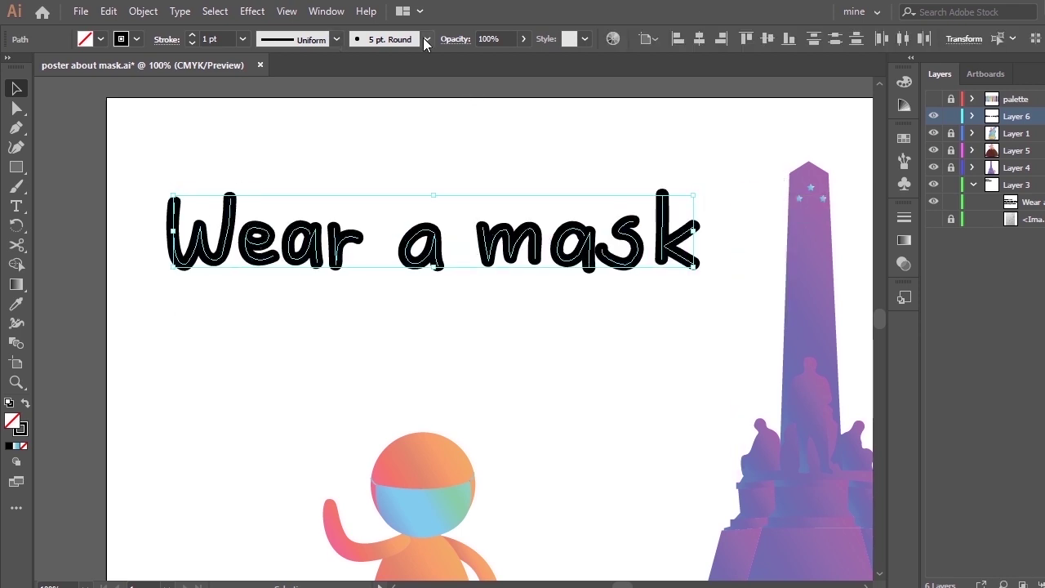
# Step: Try an elliptical width profile on the "Wear a mask" lettering and reapply the 5 pt. Round brush
pyautogui.click(335, 39)
pyautogui.click(290, 108)
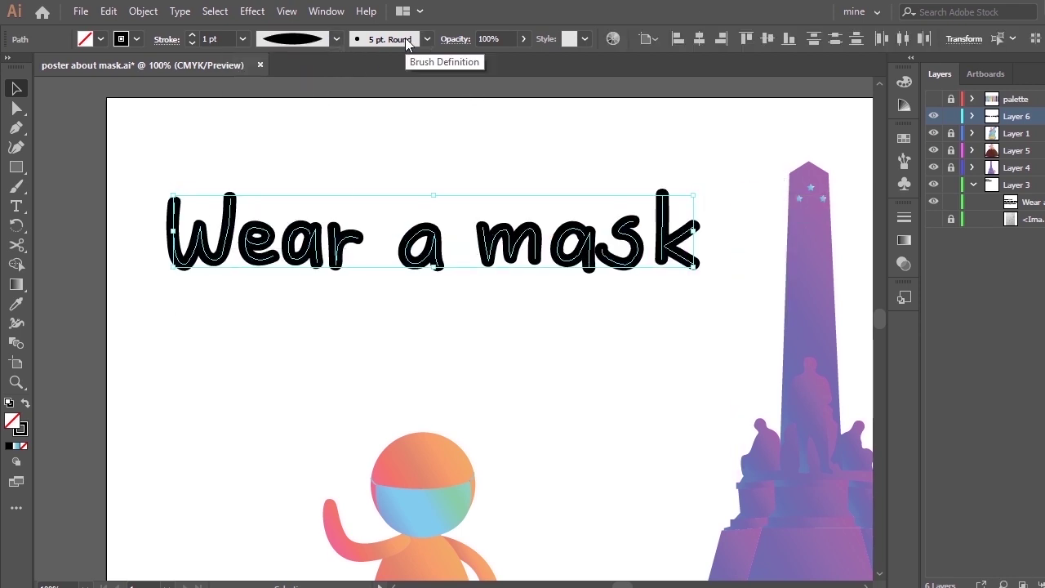
pyautogui.click(405, 38)
pyautogui.click(310, 80)
pyautogui.click(277, 82)
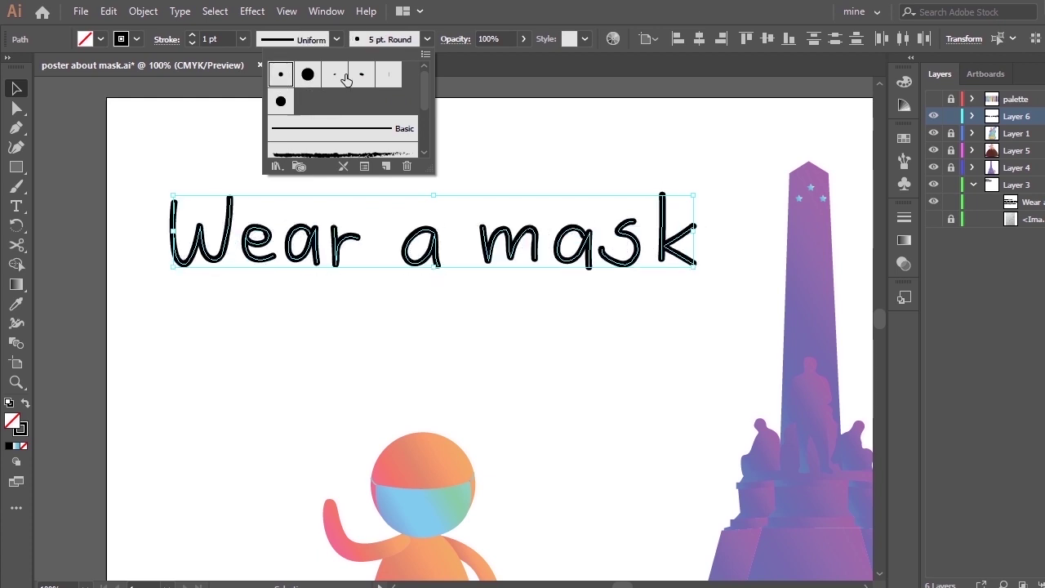
# Step: Try the other calligraphic brushes on the lettering, return it to 5 pt. Round and deselect it
pyautogui.click(357, 77)
pyautogui.click(379, 78)
pyautogui.click(277, 104)
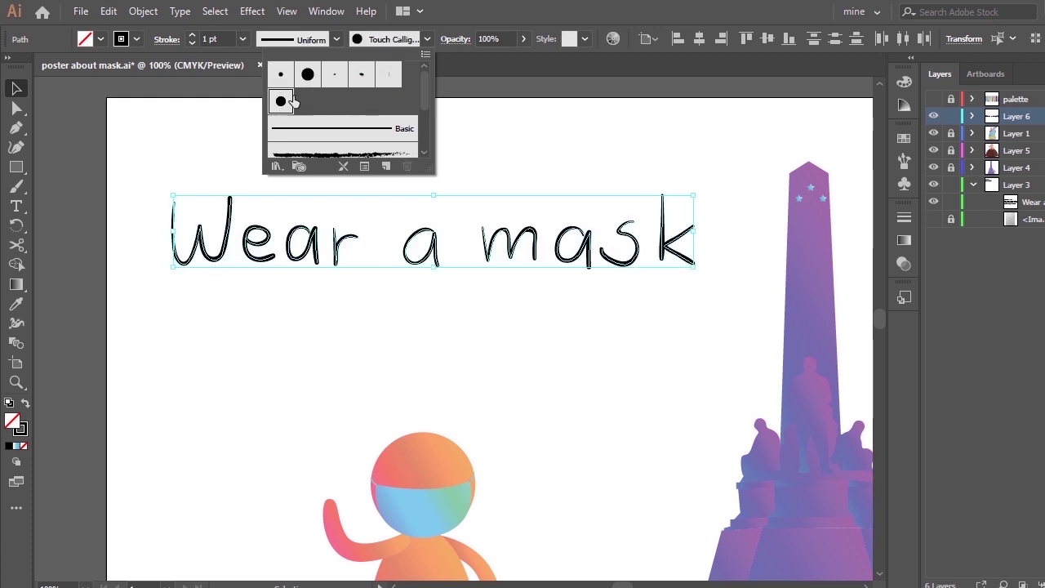
pyautogui.click(277, 78)
pyautogui.moveTo(424, 92)
pyautogui.mouseDown()
pyautogui.moveTo(426, 148)
pyautogui.moveTo(424, 89)
pyautogui.mouseUp()
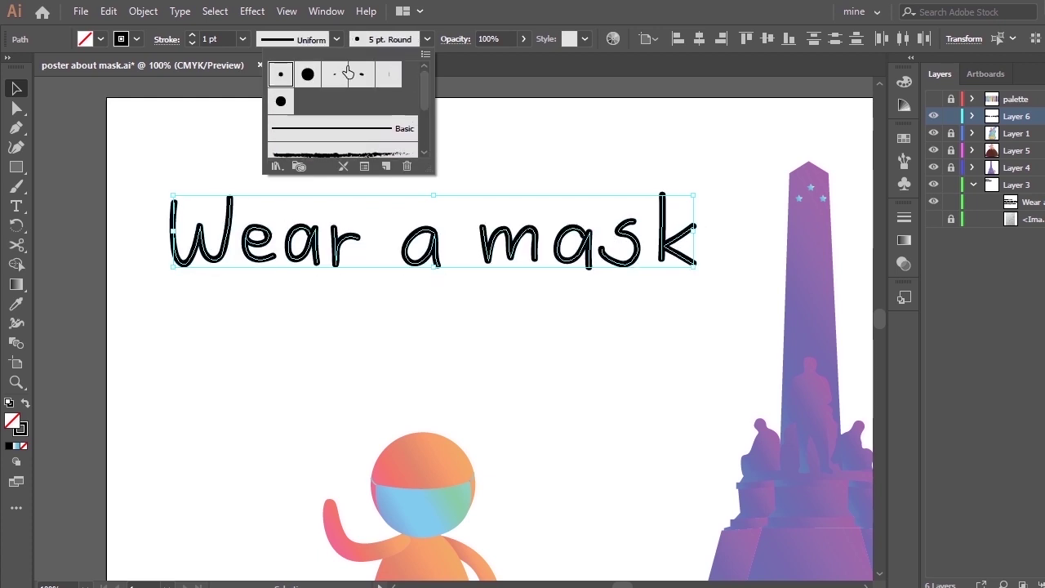
pyautogui.click(311, 82)
pyautogui.click(281, 81)
pyautogui.click(465, 79)
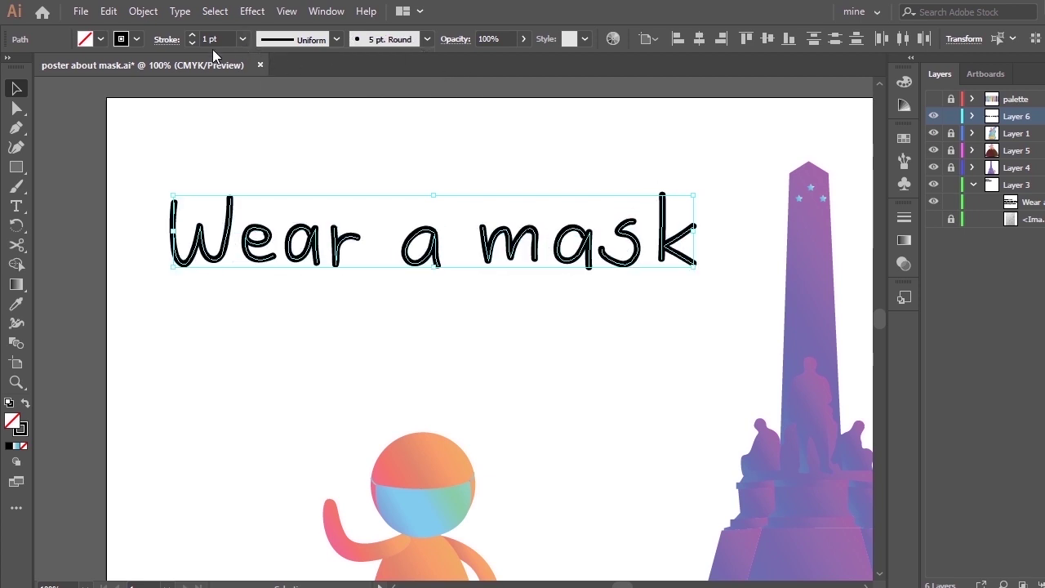
pyautogui.click(193, 35)
pyautogui.click(295, 104)
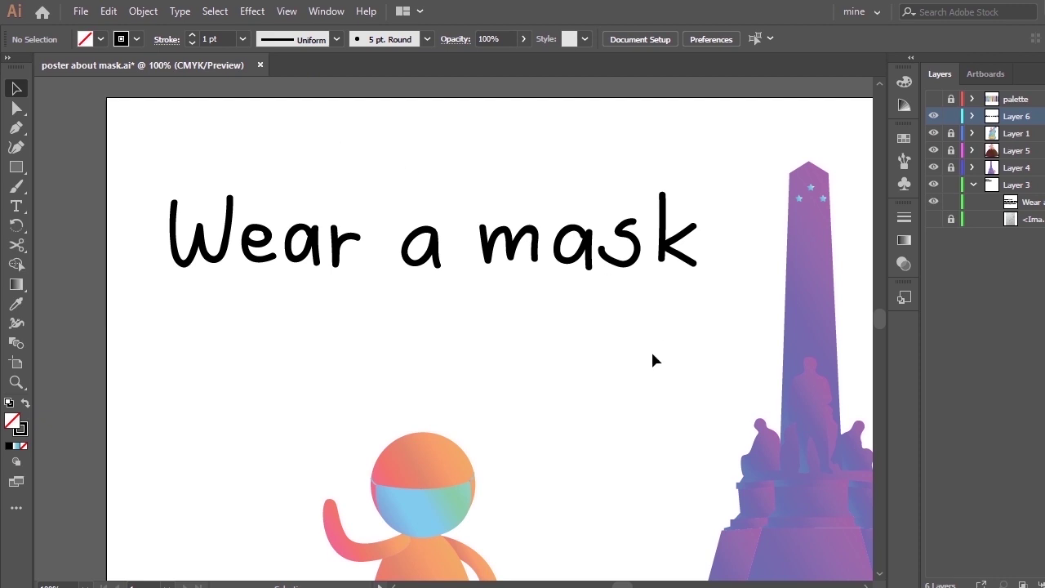
pyautogui.moveTo(715, 330); pyautogui.dragTo(596, 373)
# Step: Paint a comma after "mask" and hand-letter "it's" at the start of a second line
pyautogui.press('b')
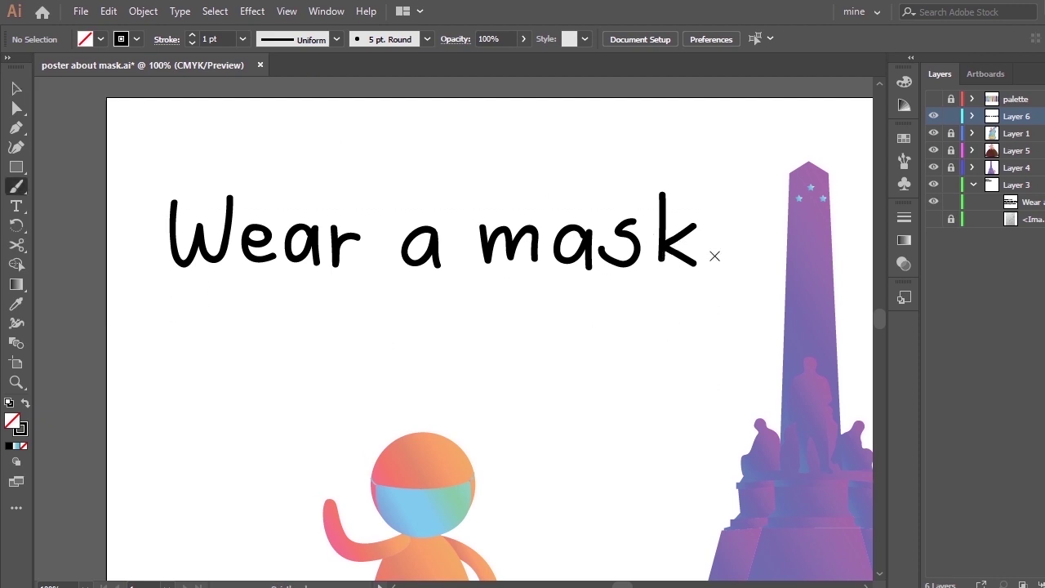
pyautogui.moveTo(710, 286); pyautogui.dragTo(710, 287)
pyautogui.hotkey('ctrl', 'z')
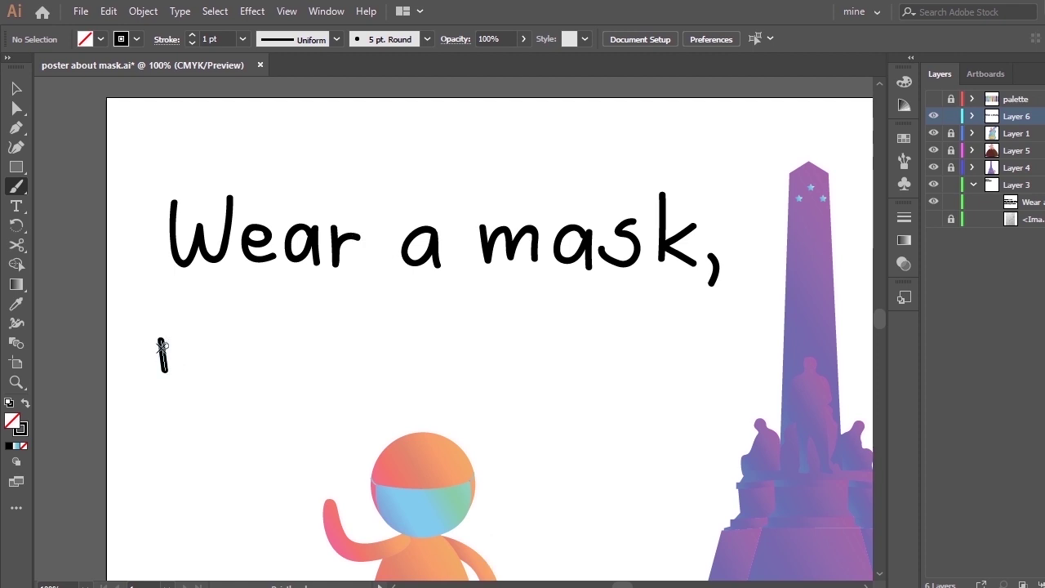
pyautogui.hotkey('ctrl', 'z')
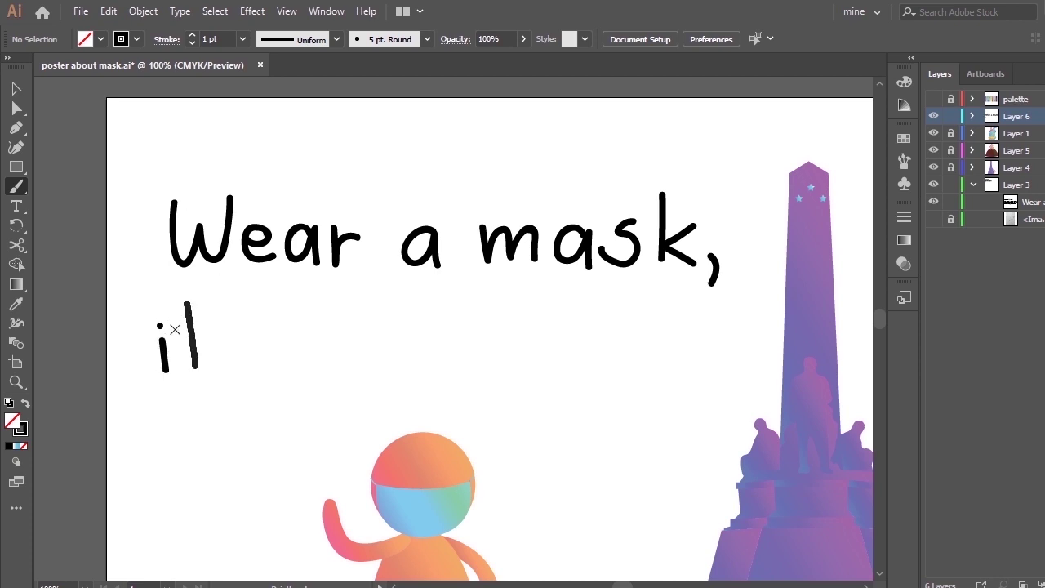
pyautogui.moveTo(171, 330); pyautogui.dragTo(205, 329)
pyautogui.moveTo(226, 301); pyautogui.dragTo(234, 362)
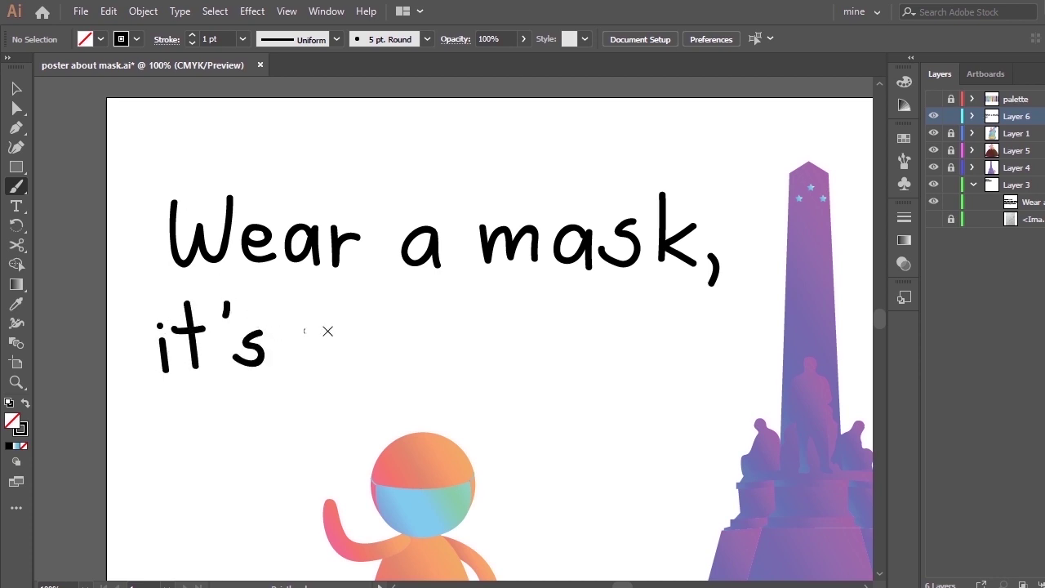
# Step: Hand-letter "a MUST" after "it's" to complete the second line of the slogan
pyautogui.moveTo(359, 331); pyautogui.dragTo(370, 371)
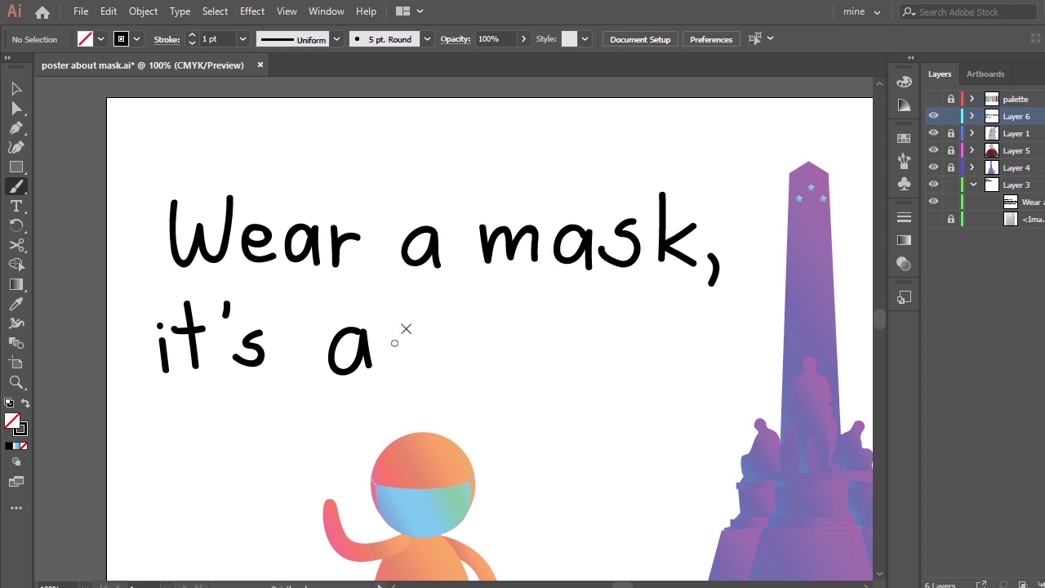
pyautogui.moveTo(434, 341); pyautogui.dragTo(431, 372)
pyautogui.moveTo(431, 303)
pyautogui.mouseDown()
pyautogui.moveTo(459, 355)
pyautogui.moveTo(481, 310)
pyautogui.moveTo(494, 372)
pyautogui.mouseUp()
pyautogui.moveTo(509, 312)
pyautogui.mouseDown()
pyautogui.moveTo(511, 333)
pyautogui.moveTo(558, 311)
pyautogui.mouseUp()
pyautogui.moveTo(627, 318)
pyautogui.mouseDown()
pyautogui.moveTo(600, 345)
pyautogui.moveTo(576, 369)
pyautogui.mouseUp()
pyautogui.moveTo(659, 311); pyautogui.dragTo(669, 374)
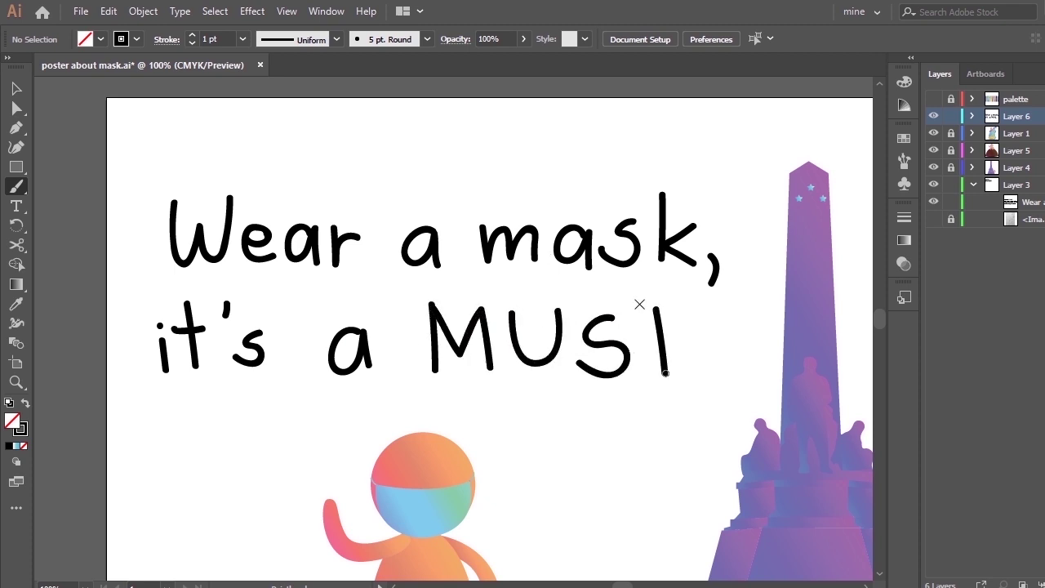
pyautogui.moveTo(627, 304); pyautogui.dragTo(677, 310)
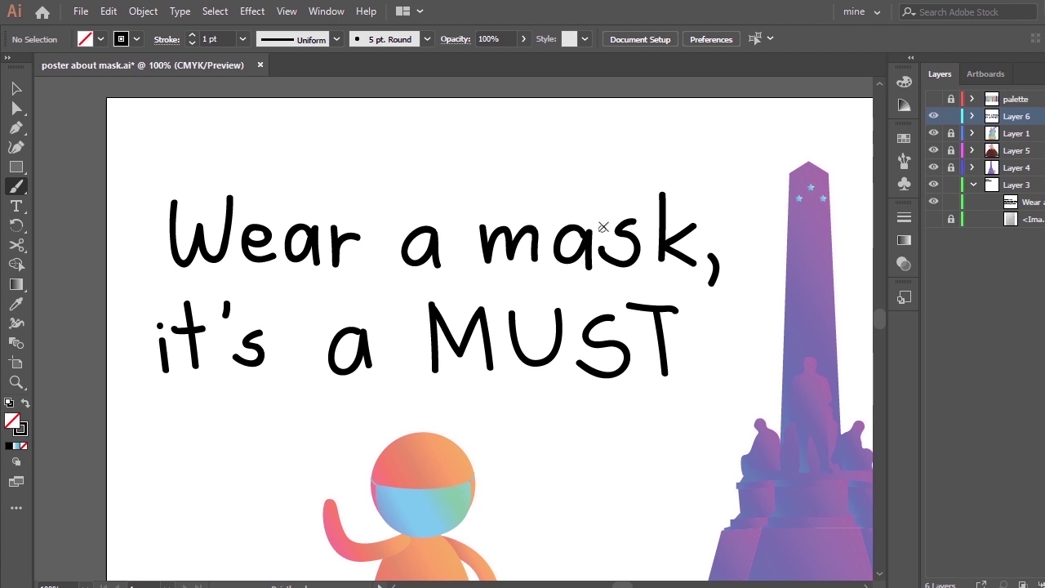
# Step: Group the letters of "Wear" and the letters of "mask," in the first line as separate words
pyautogui.click(20, 95)
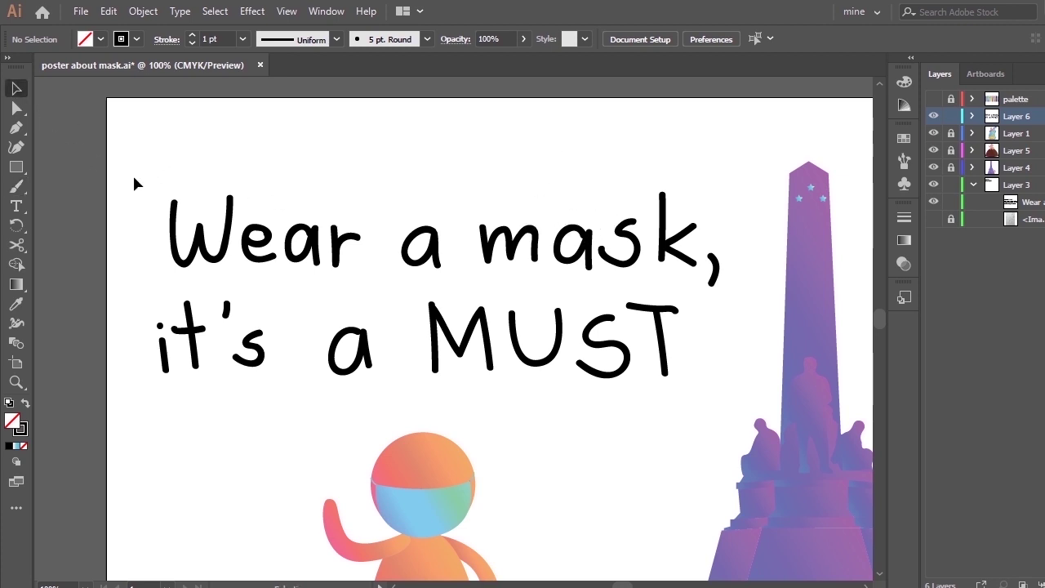
pyautogui.moveTo(137, 167); pyautogui.dragTo(373, 263)
pyautogui.hotkey('ctrl', 'g')
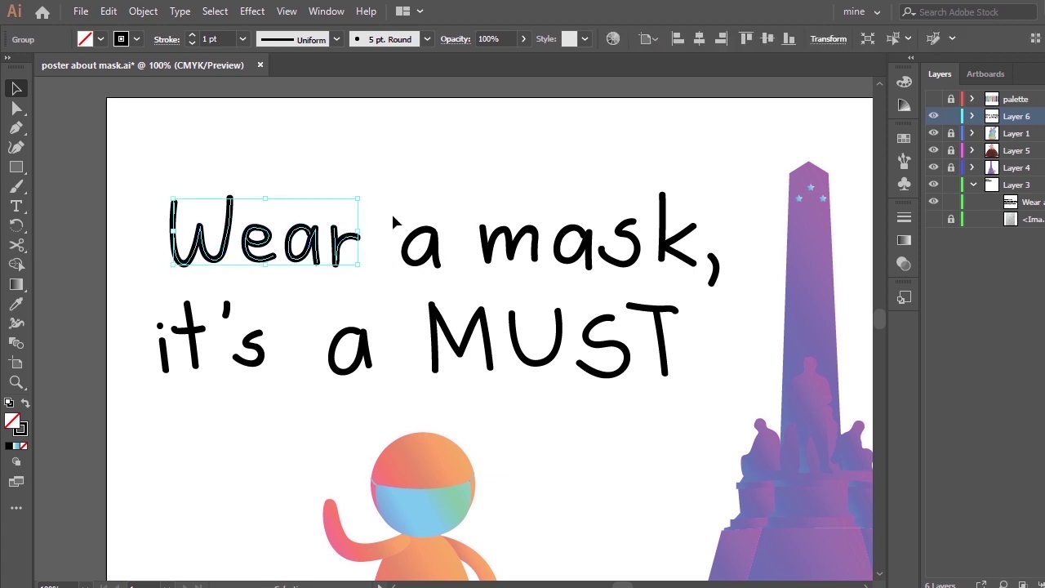
pyautogui.moveTo(389, 197); pyautogui.dragTo(452, 277)
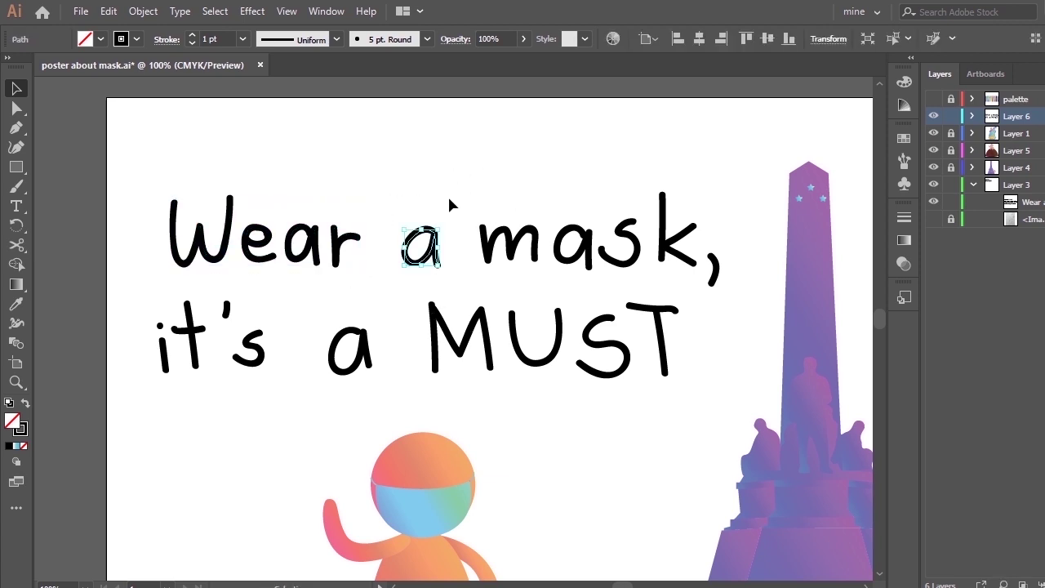
pyautogui.click(483, 190)
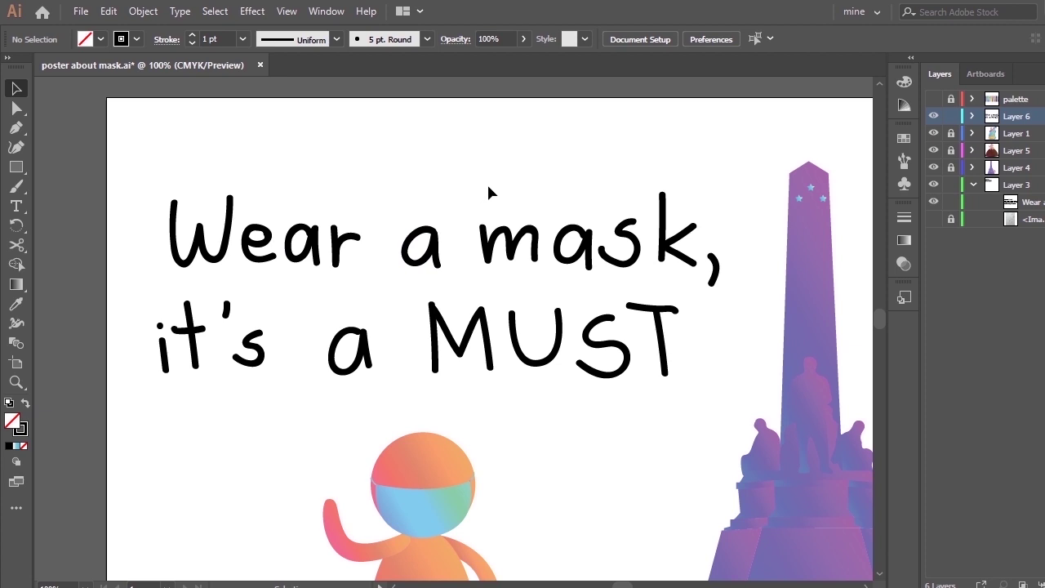
pyautogui.moveTo(459, 175); pyautogui.dragTo(620, 154)
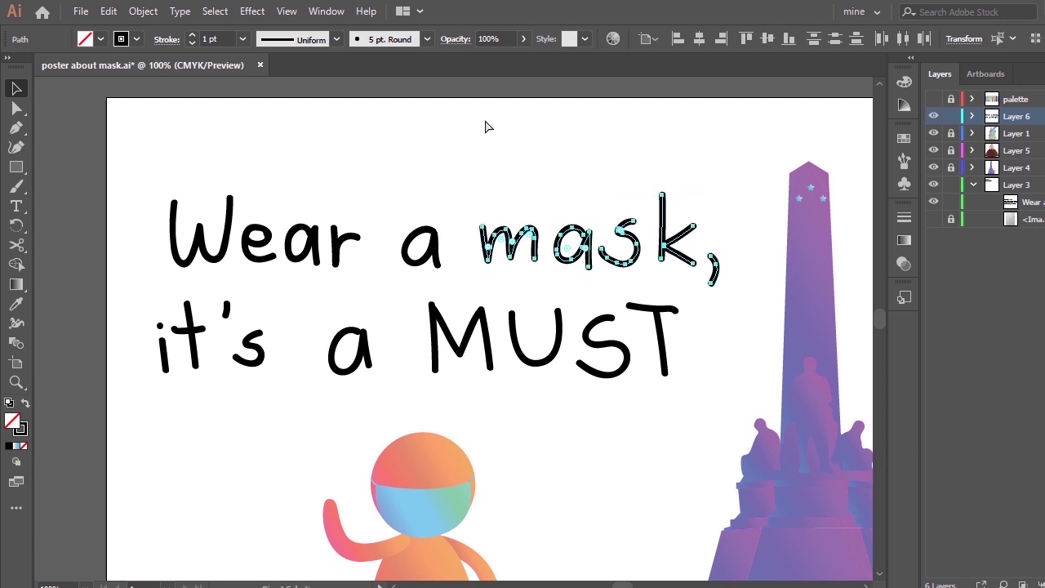
pyautogui.hotkey('ctrl', 'g')
# Step: Group the strokes of "it's", "a" and "MUST" in the second line into one group per word
pyautogui.moveTo(261, 364); pyautogui.dragTo(266, 372)
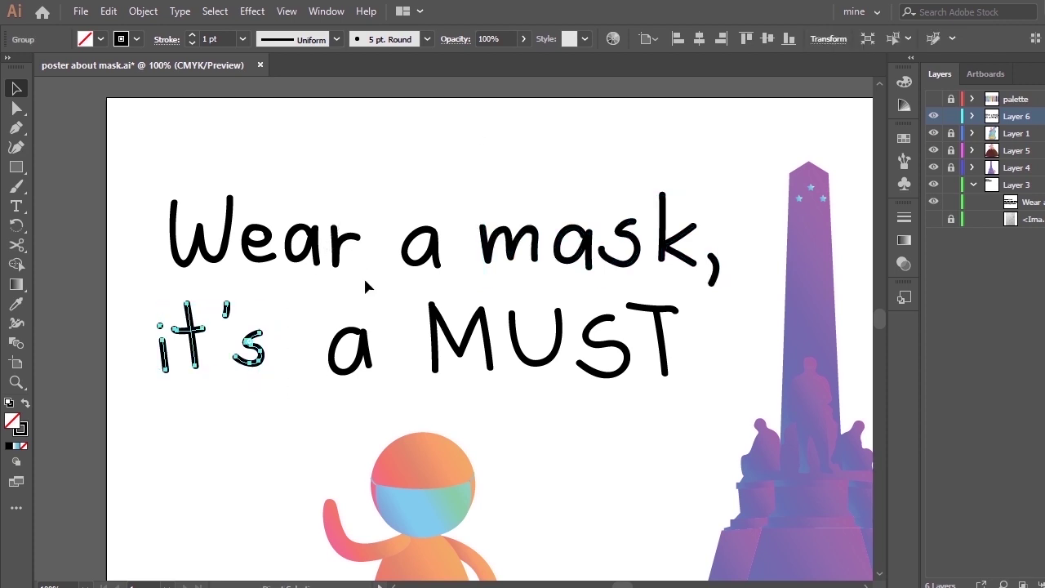
pyautogui.moveTo(325, 318); pyautogui.dragTo(406, 381)
pyautogui.click(398, 299)
pyautogui.moveTo(415, 284); pyautogui.dragTo(692, 390)
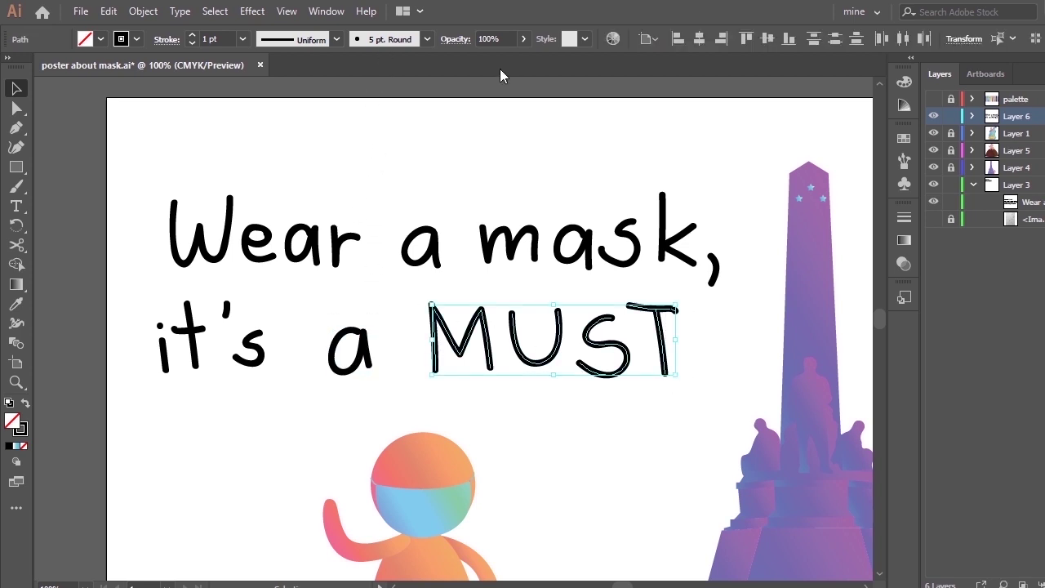
pyautogui.click(506, 151)
# Step: Expand Layer 6, locate the "Wear" group at 400% zoom and select the W's path for anchor-point editing
pyautogui.click(972, 116)
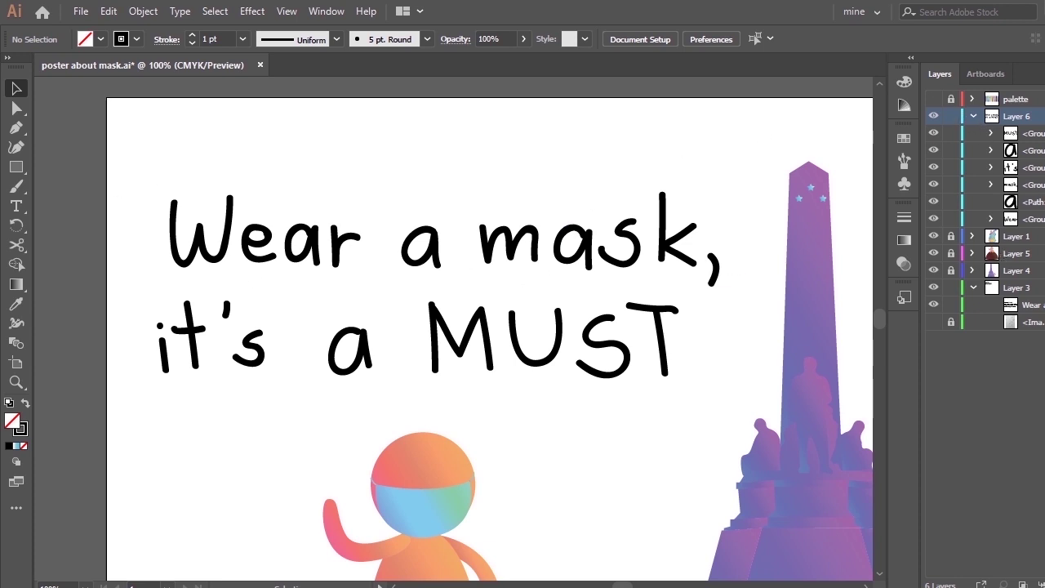
pyautogui.click(1041, 219)
pyautogui.hotkey('ctrl', '+')
pyautogui.hotkey('ctrl', '+')
pyautogui.hotkey('ctrl', '+')
pyautogui.hotkey('ctrl', '+')
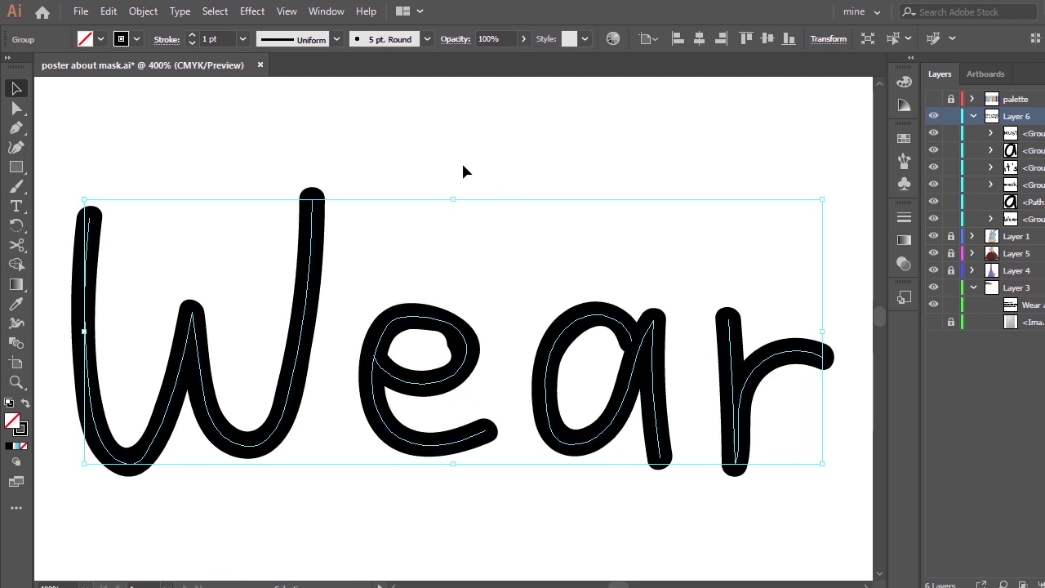
pyautogui.click(181, 218)
pyautogui.press('a')
pyautogui.click(89, 218)
# Step: Try to reshape the W by moving its middle peak, its second bowl and the top end of its last stroke
pyautogui.moveTo(191, 312); pyautogui.dragTo(194, 329)
pyautogui.moveTo(258, 446); pyautogui.dragTo(255, 467)
pyautogui.hotkey('ctrl', 'z')
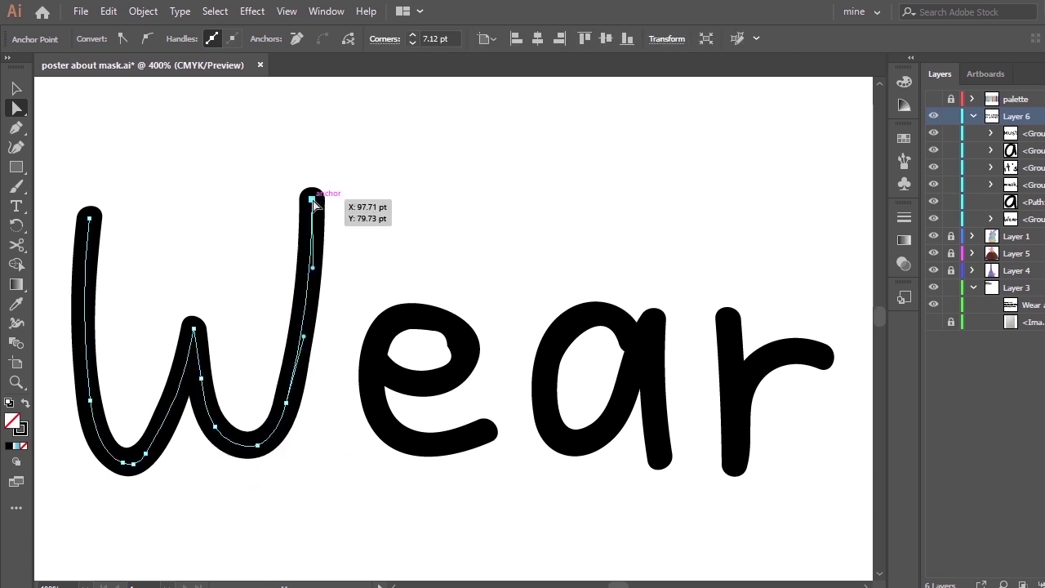
pyautogui.moveTo(312, 199); pyautogui.dragTo(311, 208)
pyautogui.click(286, 404)
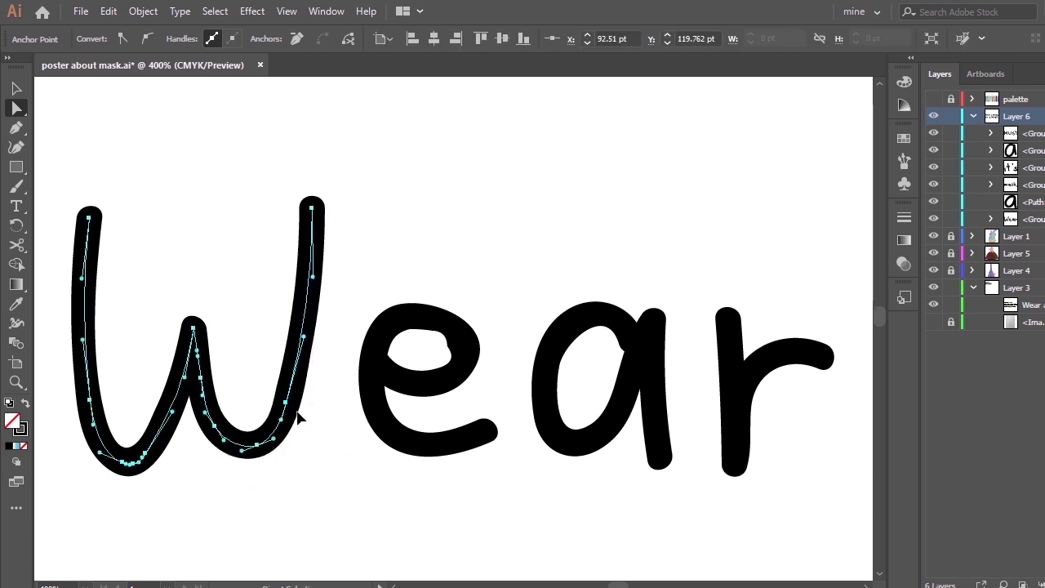
pyautogui.moveTo(294, 416); pyautogui.dragTo(295, 421)
pyautogui.hotkey('ctrl', 'z')
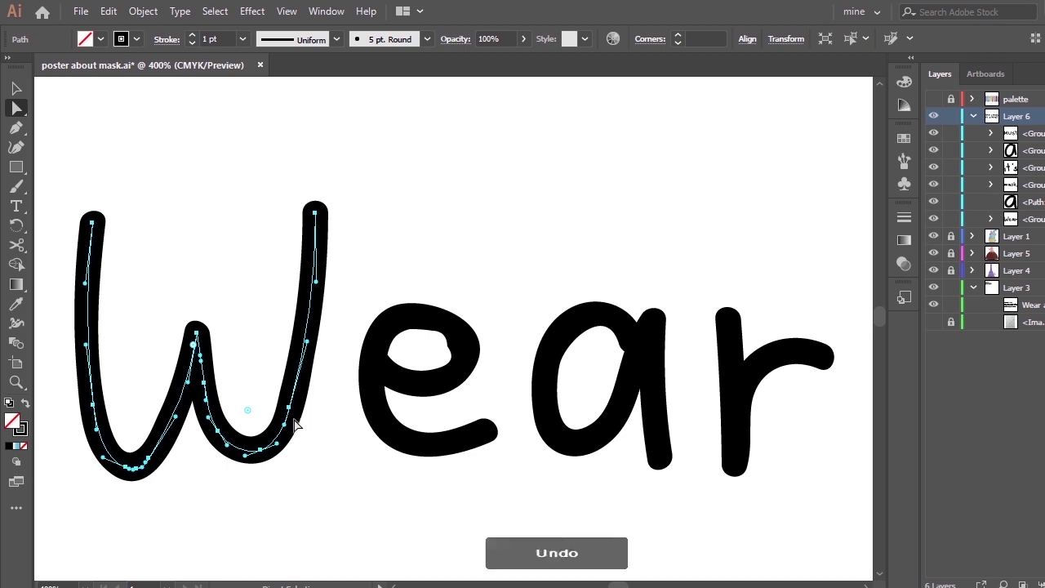
pyautogui.hotkey('ctrl', 'shift', 'z')
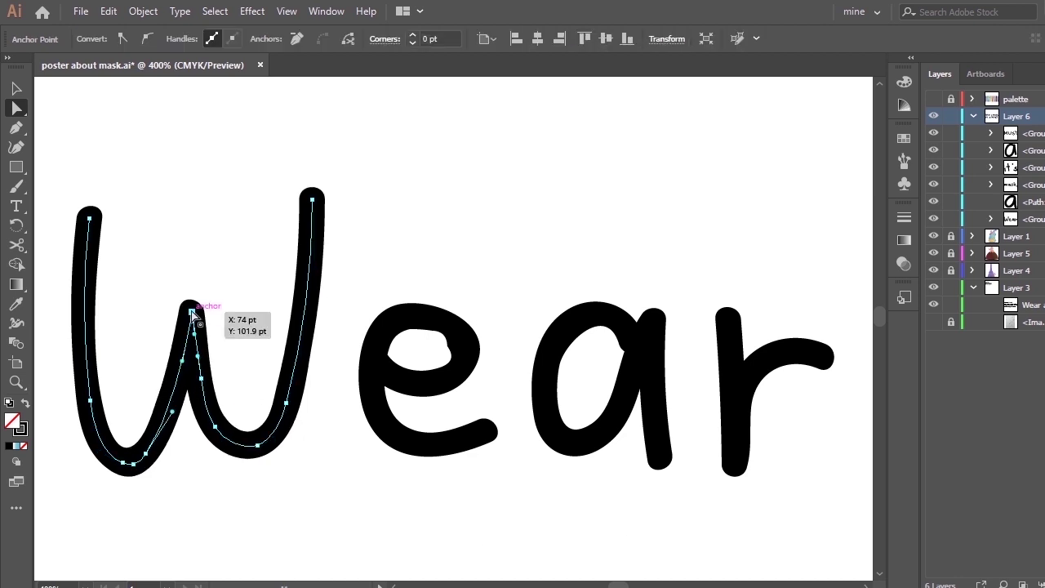
pyautogui.moveTo(193, 313); pyautogui.dragTo(198, 325)
pyautogui.hotkey('ctrl', 'shift', 'z')
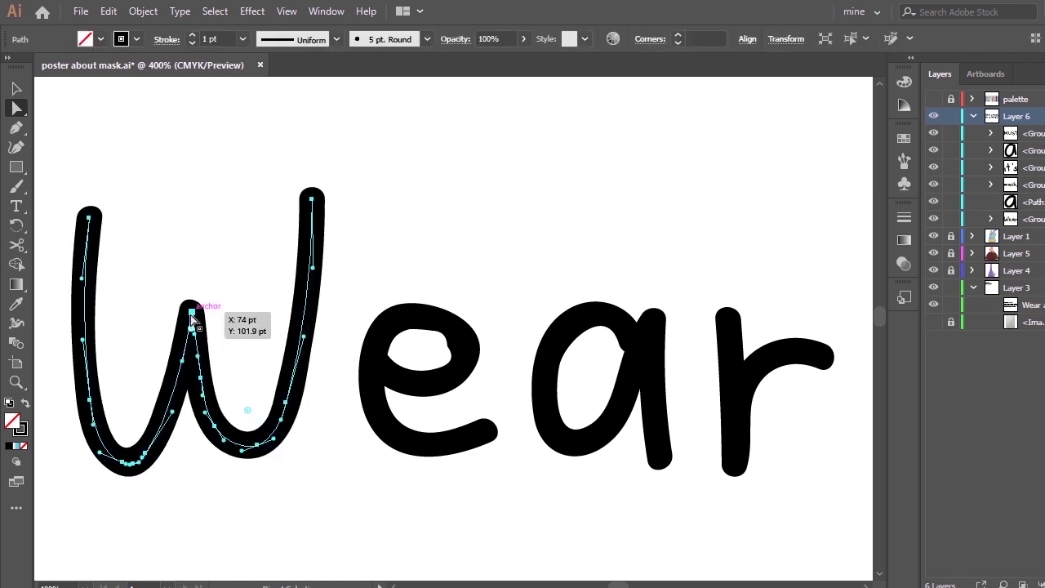
# Step: Reshape the W by lowering its last stroke's top end, widening and deepening its second bowl with rounded handles, and lowering the middle peak
pyautogui.moveTo(313, 200); pyautogui.dragTo(313, 214)
pyautogui.moveTo(285, 402); pyautogui.dragTo(304, 408)
pyautogui.moveTo(257, 445); pyautogui.dragTo(265, 469)
pyautogui.moveTo(295, 424); pyautogui.dragTo(314, 412)
pyautogui.moveTo(331, 343); pyautogui.dragTo(326, 341)
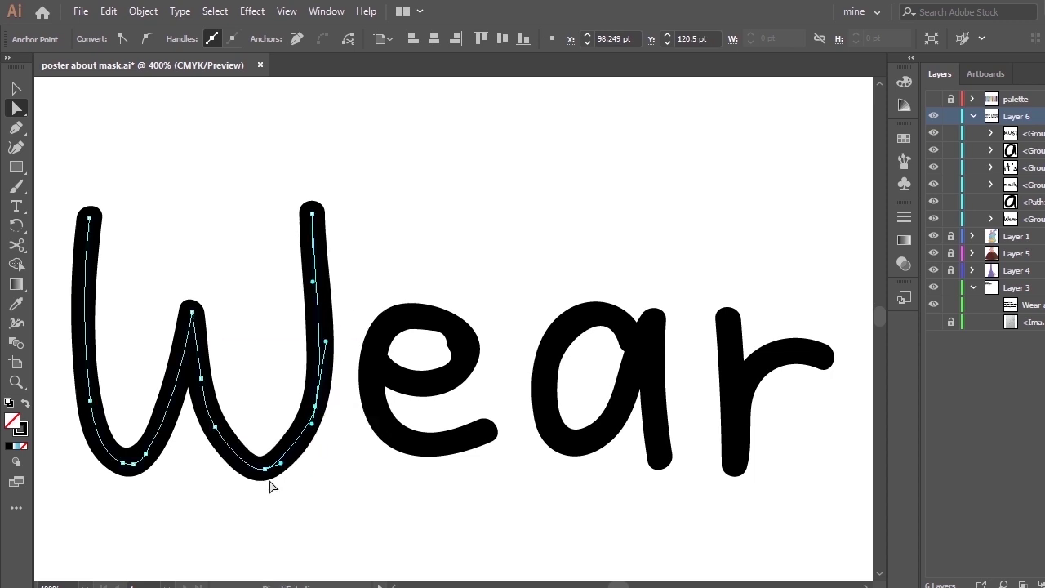
pyautogui.click(264, 469)
pyautogui.moveTo(248, 475); pyautogui.dragTo(243, 474)
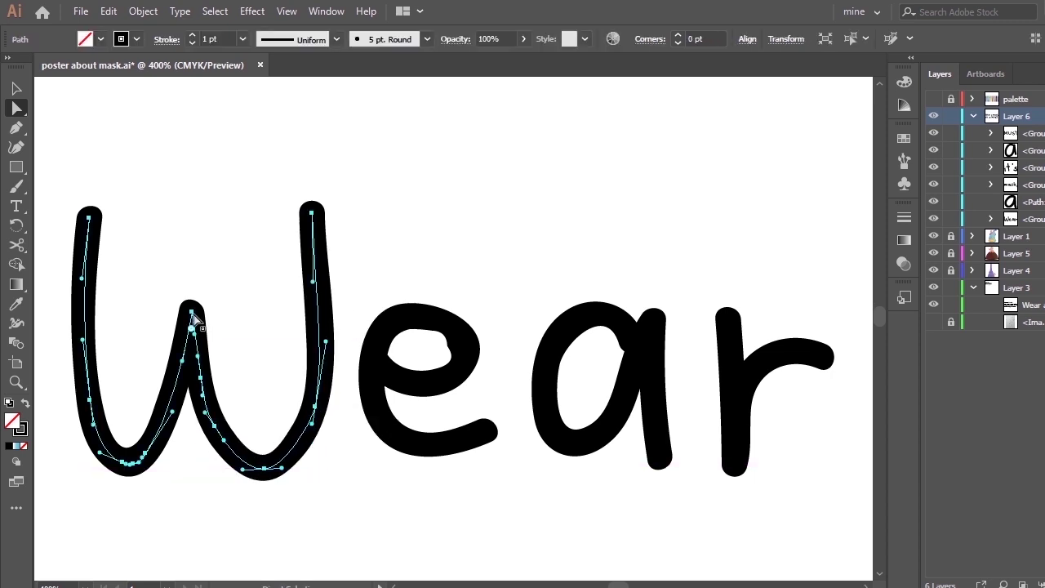
pyautogui.moveTo(191, 312); pyautogui.dragTo(193, 326)
pyautogui.click(201, 378)
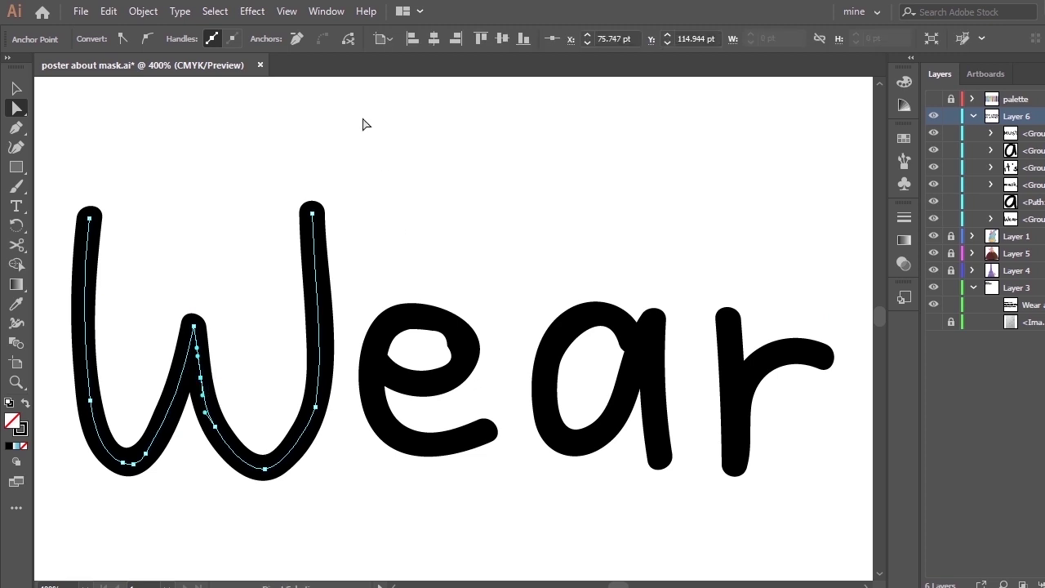
# Step: Delete the surplus anchor points on the W's second bowl slope and around the base of its first bowl
pyautogui.press('-')
pyautogui.click(215, 426)
pyautogui.click(201, 378)
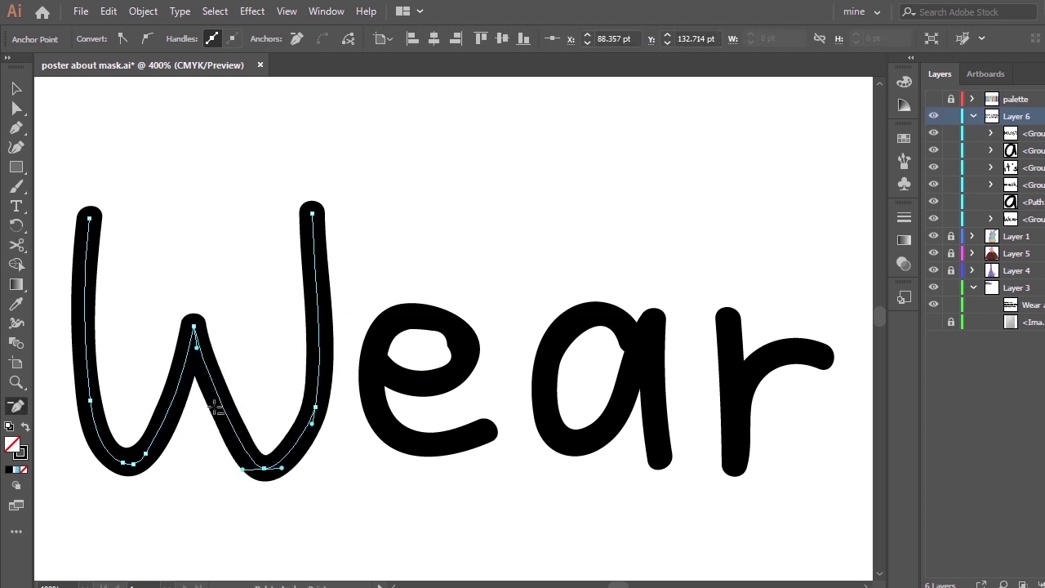
pyautogui.click(129, 462)
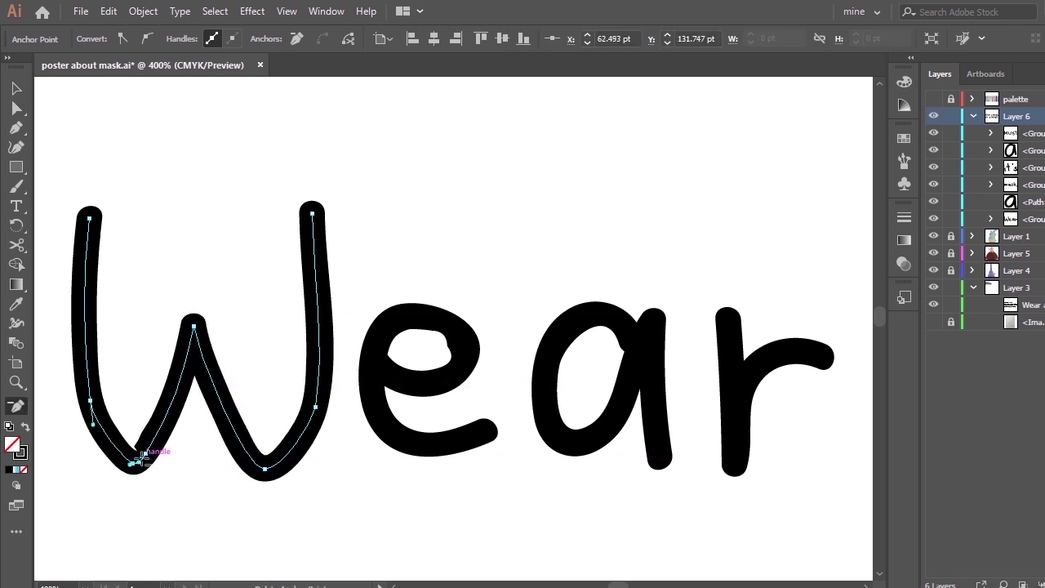
pyautogui.click(140, 460)
pyautogui.click(145, 455)
pyautogui.click(16, 88)
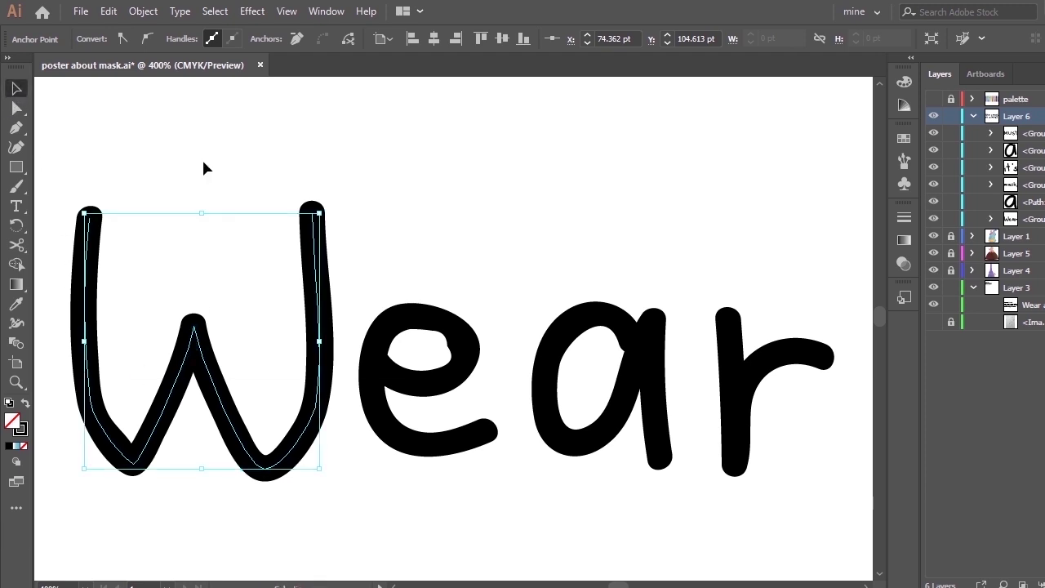
# Step: Shift the W's middle peak down, lower the first bowl's base slightly and curve the strokes into two rounded bowls
pyautogui.hotkey('ctrl', 'shift', 'a')
pyautogui.press('a')
pyautogui.moveTo(193, 327); pyautogui.dragTo(201, 341)
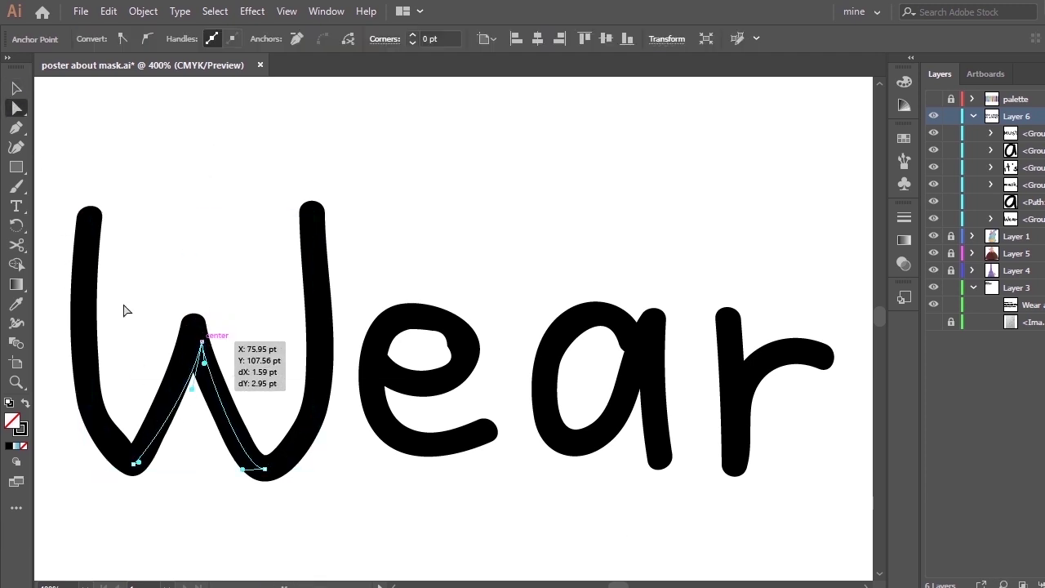
pyautogui.click(132, 475)
pyautogui.moveTo(133, 463); pyautogui.dragTo(135, 468)
pyautogui.moveTo(173, 416)
pyautogui.mouseDown()
pyautogui.moveTo(184, 428)
pyautogui.moveTo(270, 437)
pyautogui.moveTo(319, 411)
pyautogui.moveTo(307, 440)
pyautogui.mouseUp()
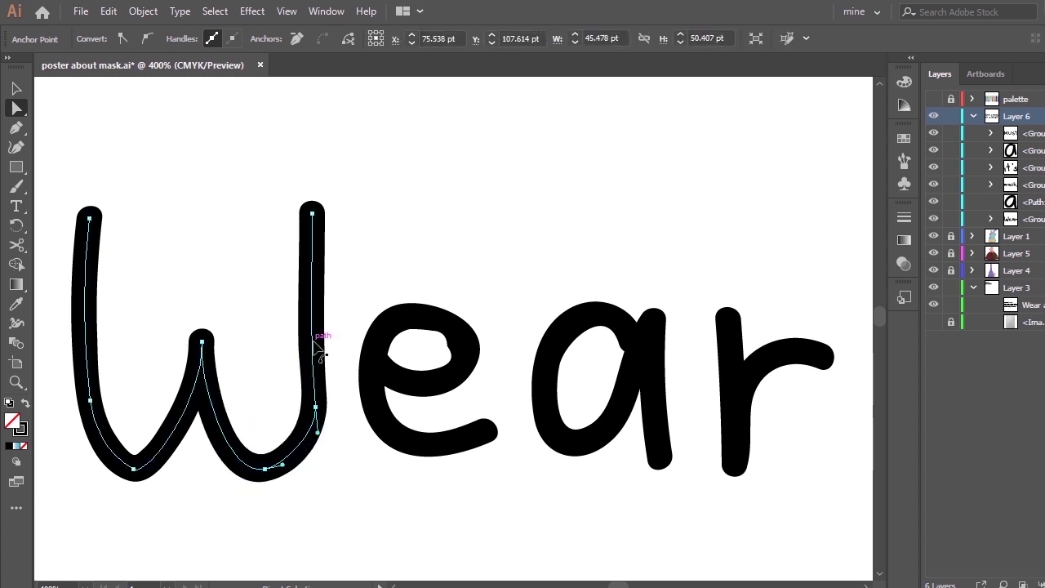
# Step: Bow the W's last stroke outward and round the first bowl's base with nearly horizontal handles
pyautogui.moveTo(315, 343); pyautogui.dragTo(327, 402)
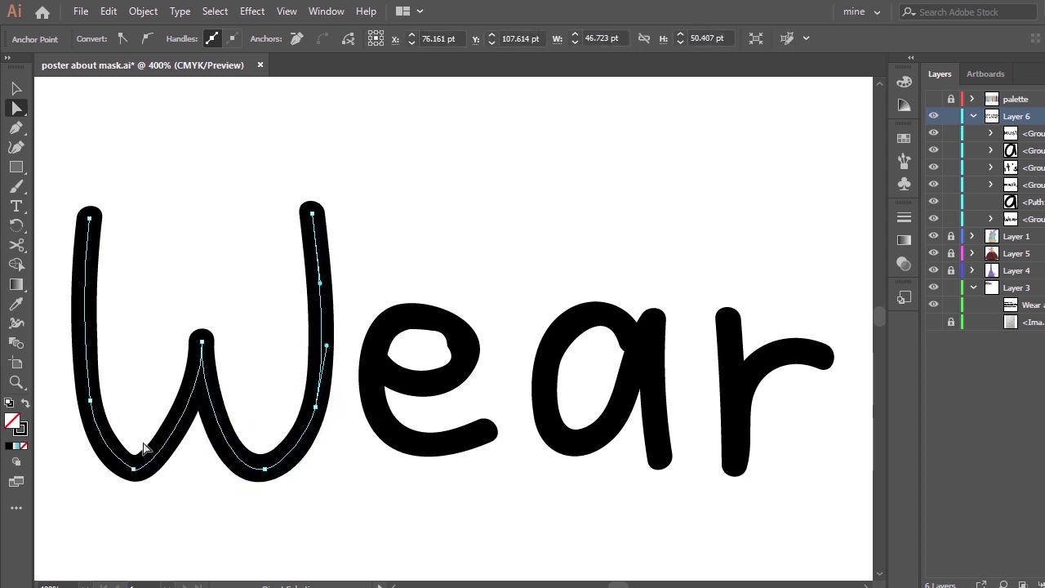
pyautogui.moveTo(142, 447); pyautogui.dragTo(155, 470)
pyautogui.hotkey('ctrl', 'z')
pyautogui.click(133, 469)
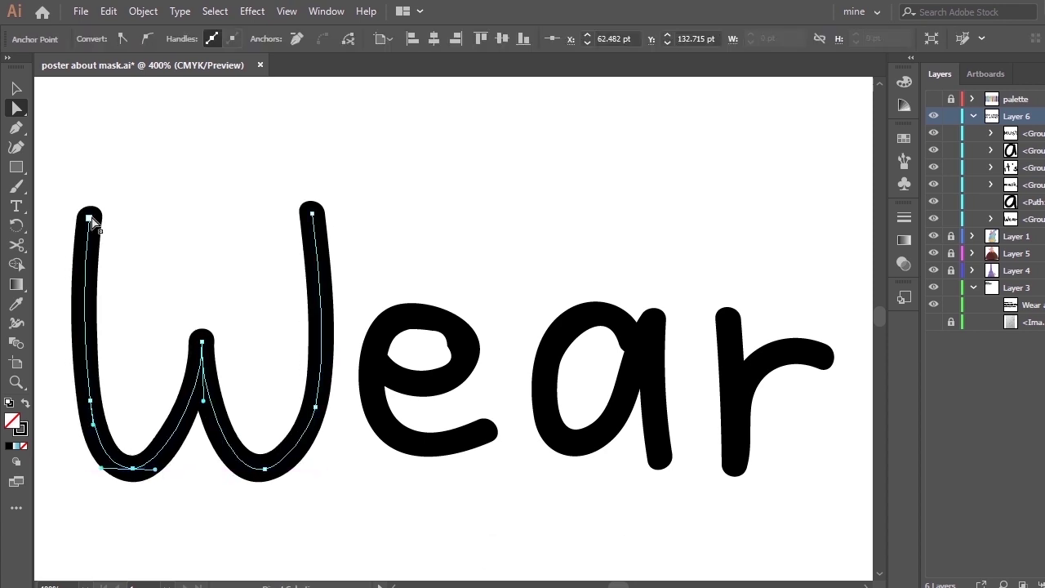
# Step: Tilt the top ends of the W's two outer strokes inward and bow both strokes outward
pyautogui.moveTo(91, 221)
pyautogui.mouseDown()
pyautogui.moveTo(105, 226)
pyautogui.moveTo(101, 218)
pyautogui.mouseUp()
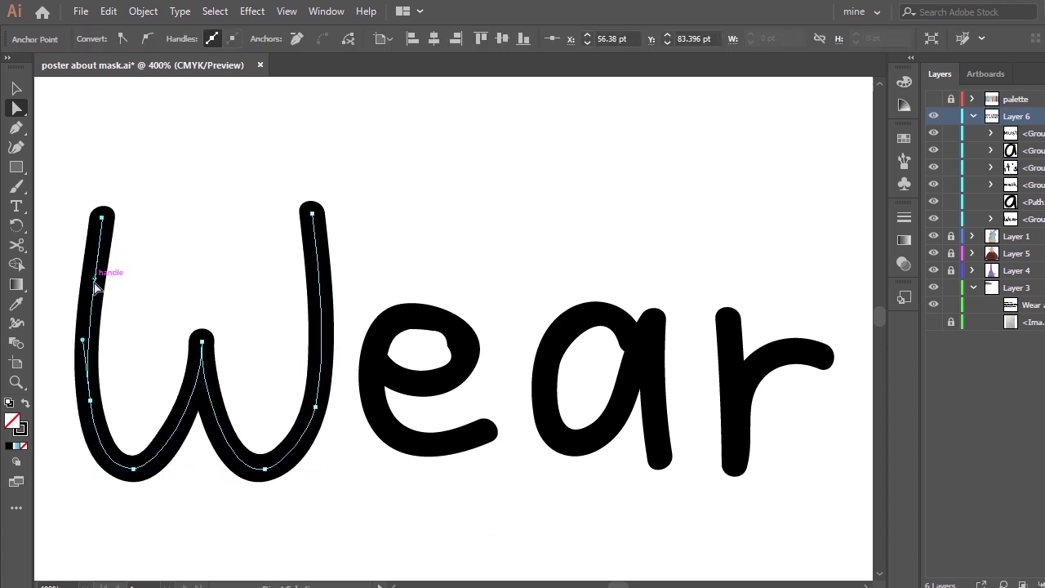
pyautogui.moveTo(96, 282); pyautogui.dragTo(82, 289)
pyautogui.moveTo(95, 400); pyautogui.dragTo(73, 346)
pyautogui.moveTo(312, 213); pyautogui.dragTo(310, 211)
pyautogui.moveTo(334, 354); pyautogui.dragTo(333, 348)
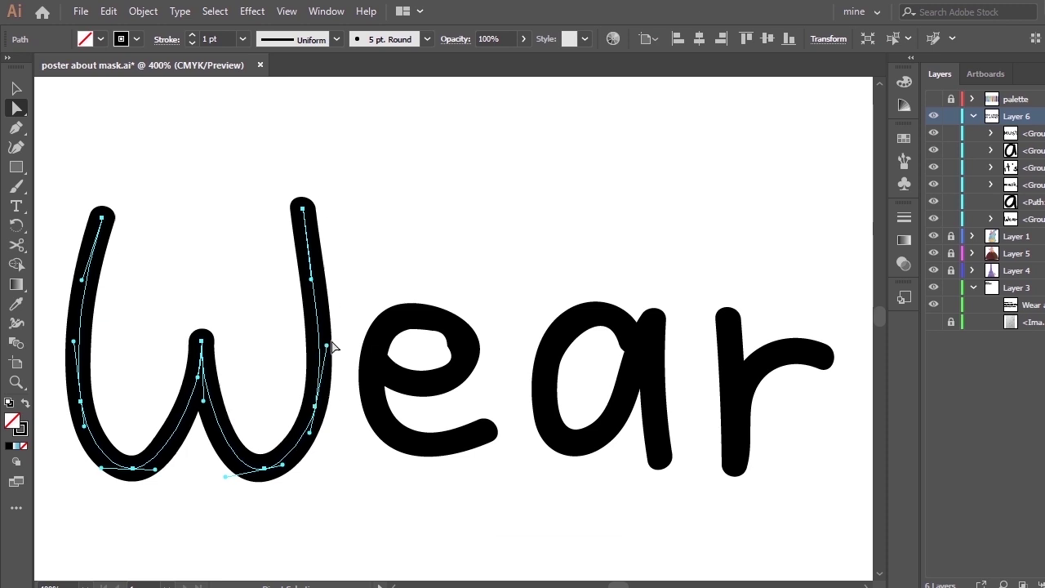
pyautogui.moveTo(324, 408); pyautogui.dragTo(327, 413)
pyautogui.click(331, 352)
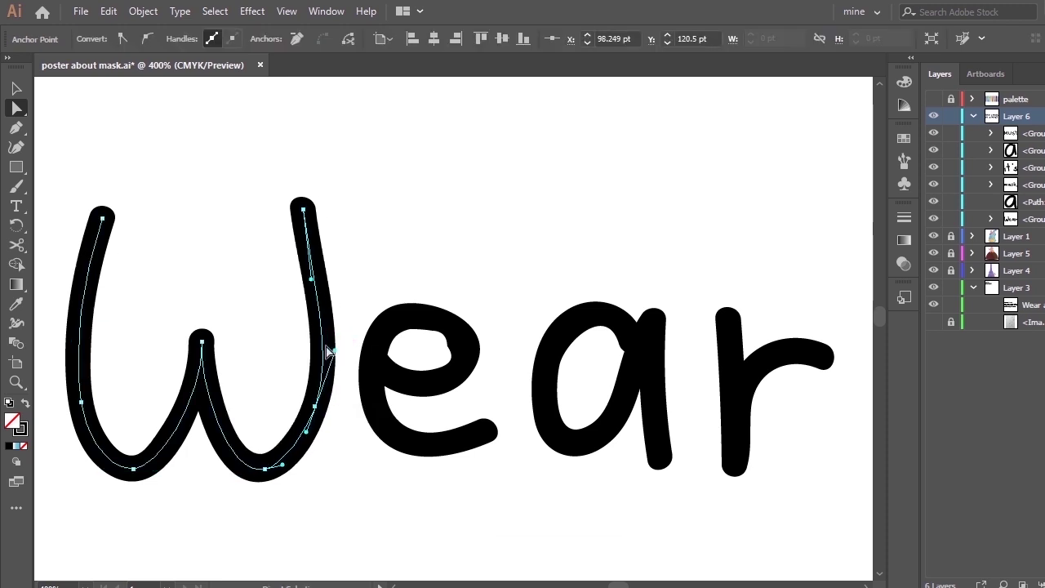
pyautogui.click(332, 127)
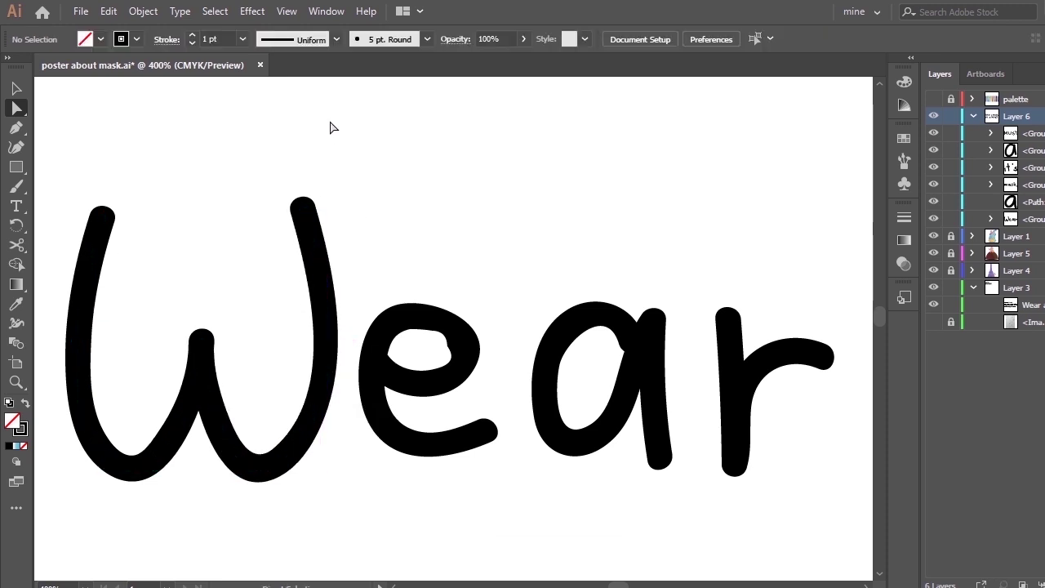
# Step: Select the letters e, a and r and open the Simplify path settings for them with the preview on
pyautogui.click(431, 366)
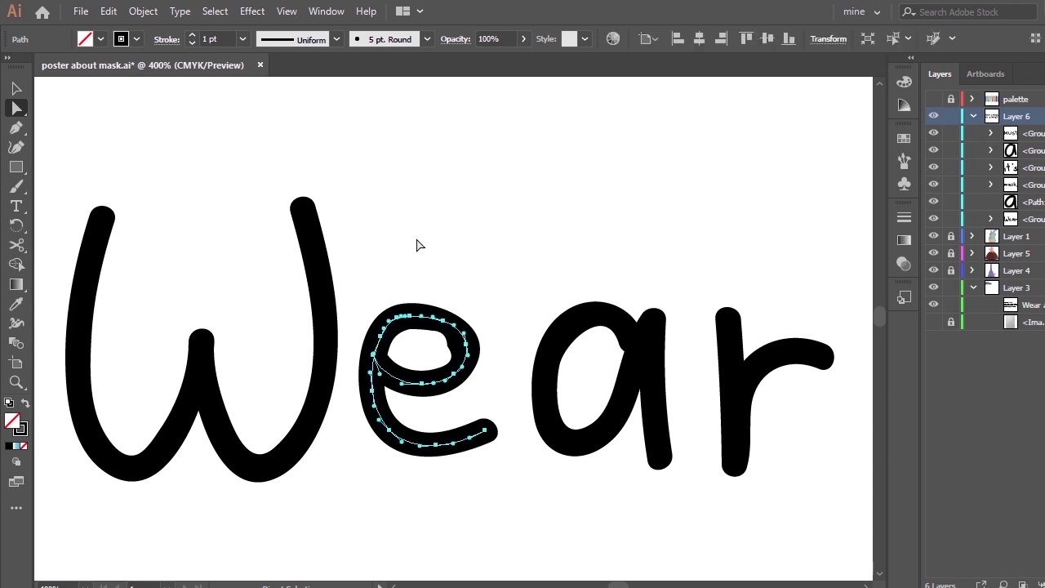
pyautogui.click(180, 10)
pyautogui.click(134, 112)
pyautogui.moveTo(367, 221); pyautogui.dragTo(820, 500)
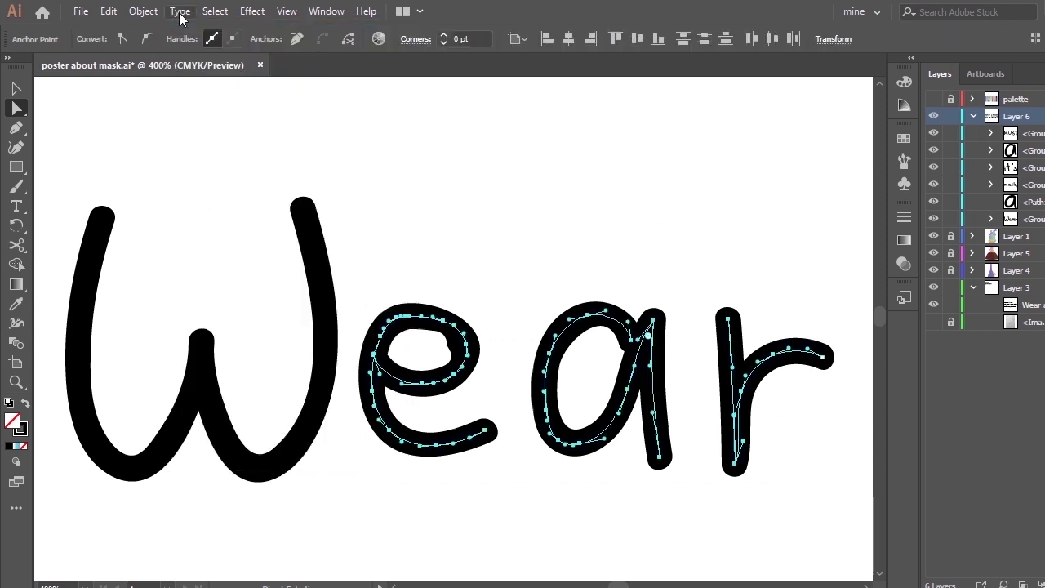
pyautogui.click(181, 13)
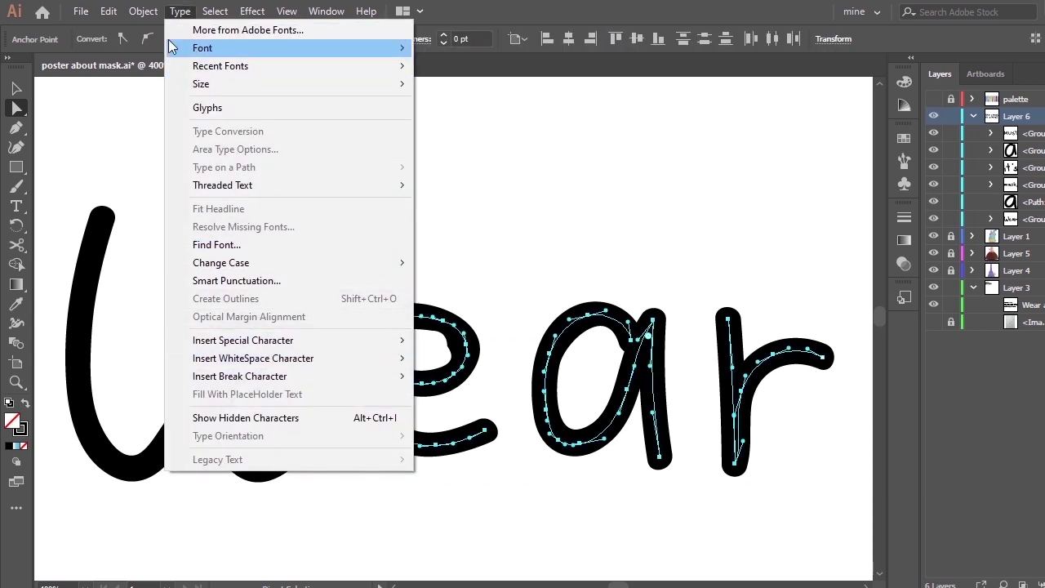
pyautogui.moveTo(143, 10)
pyautogui.moveTo(196, 378)
pyautogui.click(485, 481)
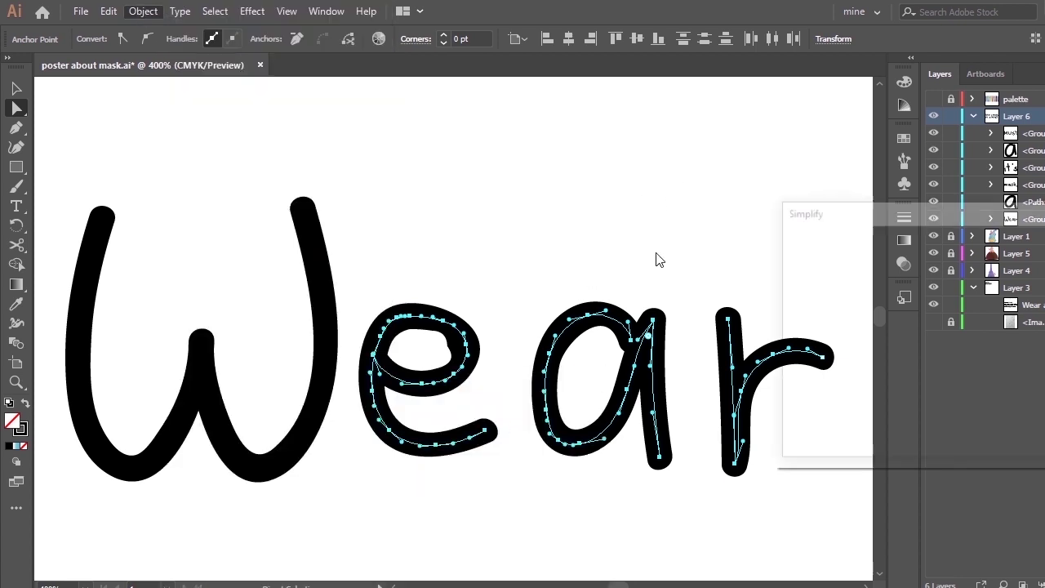
pyautogui.click(797, 425)
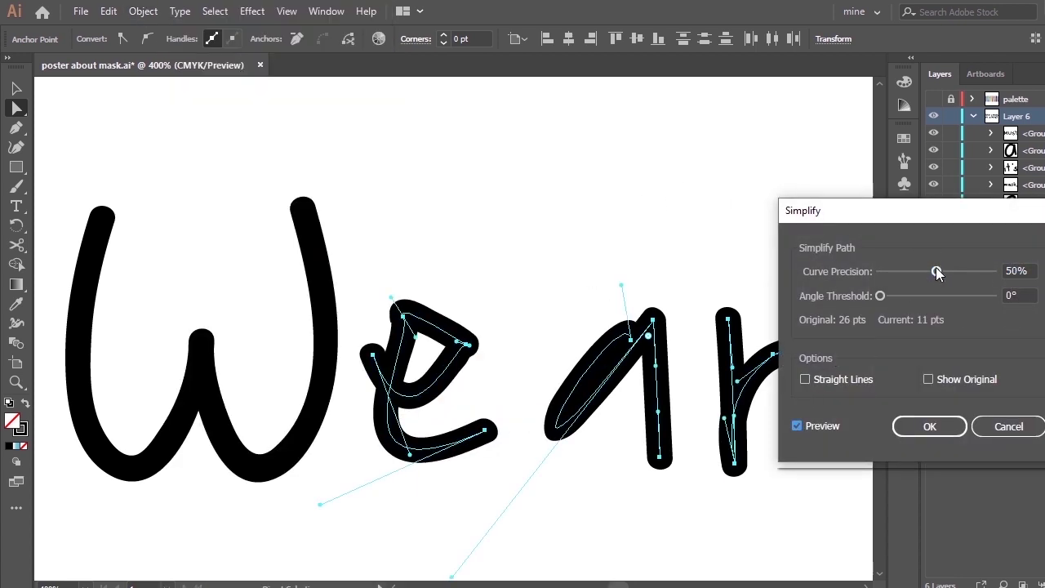
# Step: Simplify the e, a and r paths at 97% curve precision, comparing them with the original outlines before applying
pyautogui.moveTo(937, 272); pyautogui.dragTo(976, 275)
pyautogui.moveTo(951, 216); pyautogui.dragTo(214, 114)
pyautogui.moveTo(241, 171); pyautogui.dragTo(248, 174)
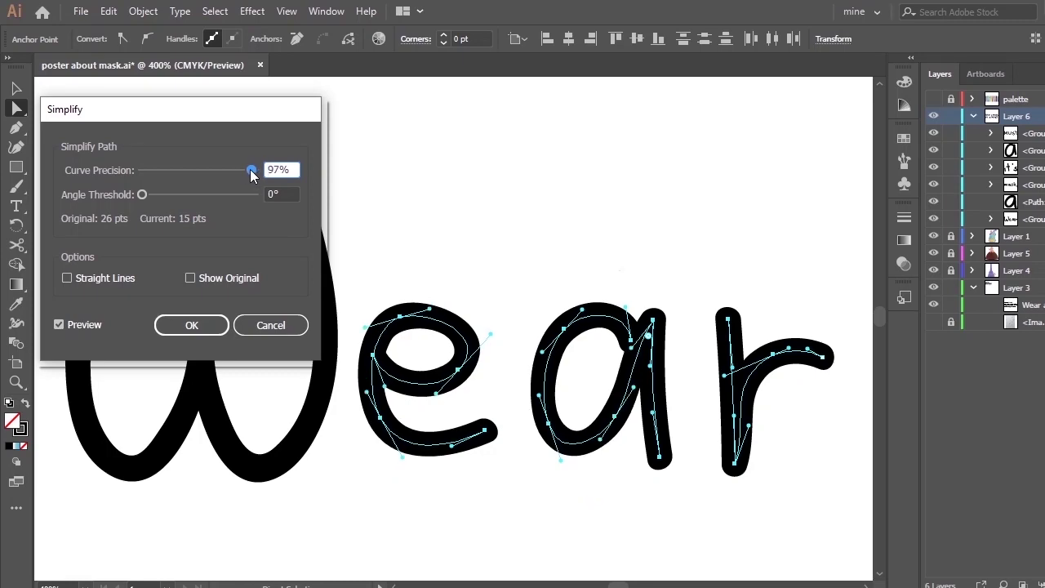
pyautogui.click(190, 277)
pyautogui.click(190, 277)
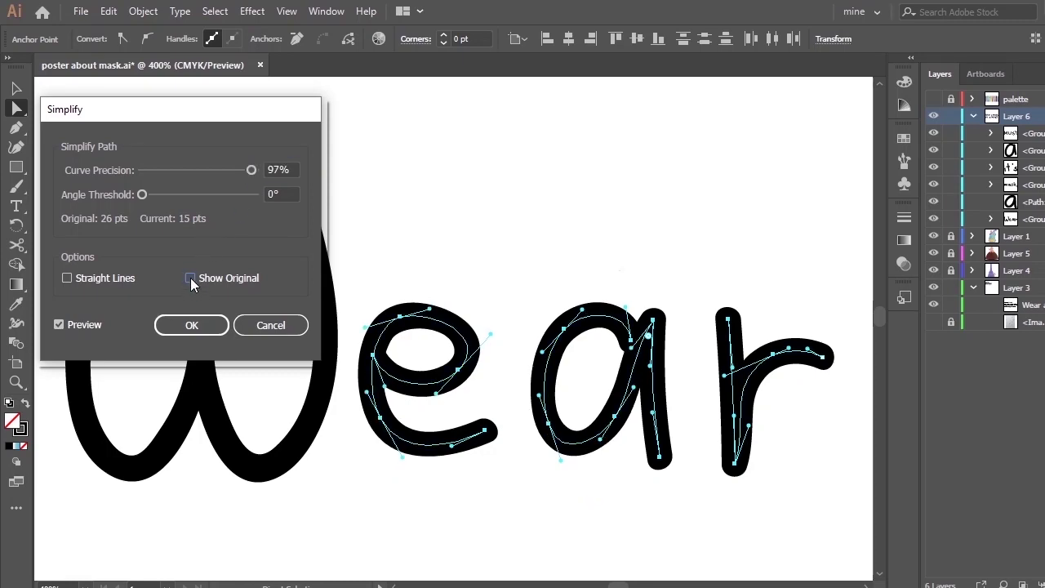
pyautogui.click(190, 277)
pyautogui.click(190, 278)
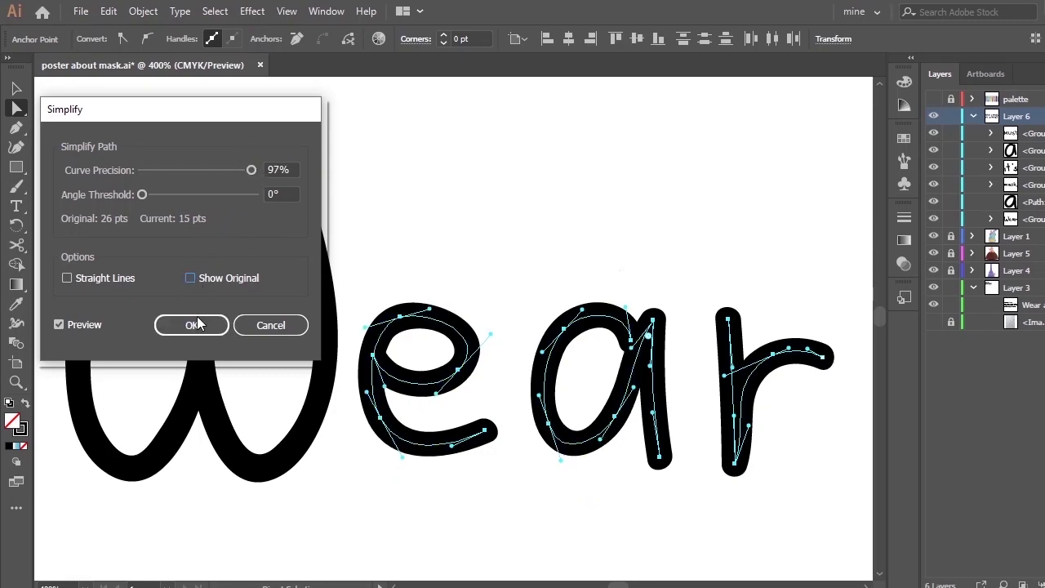
pyautogui.click(193, 325)
pyautogui.click(328, 186)
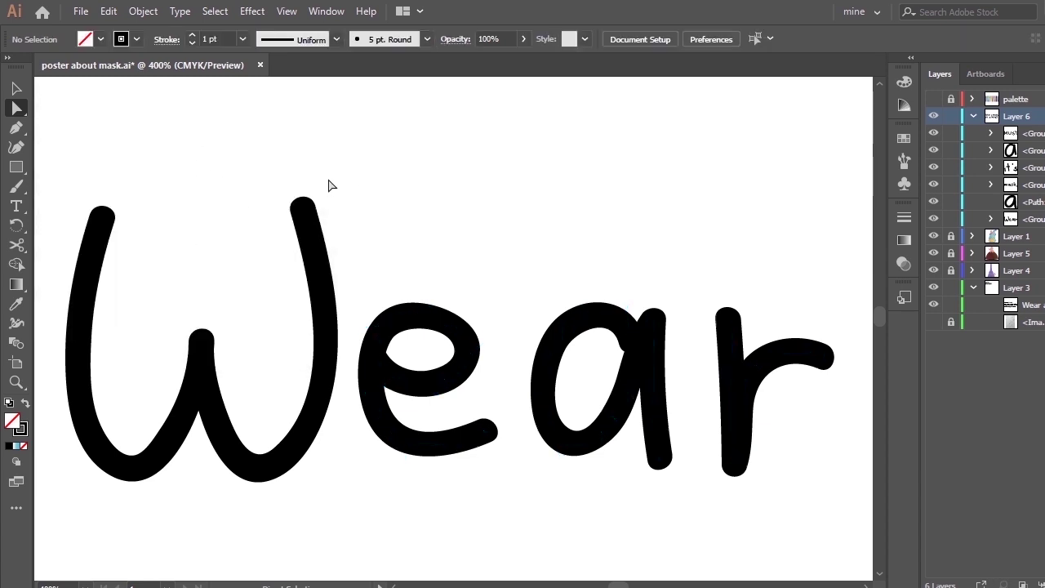
# Step: Examine the refined "Wear" beside the other slogan words at poster scale and its anchor points up close
pyautogui.hotkey('ctrl', '-')
pyautogui.hotkey('ctrl', '-')
pyautogui.hotkey('ctrl', '-')
pyautogui.hotkey('ctrl', '-')
pyautogui.hotkey('ctrl', '-')
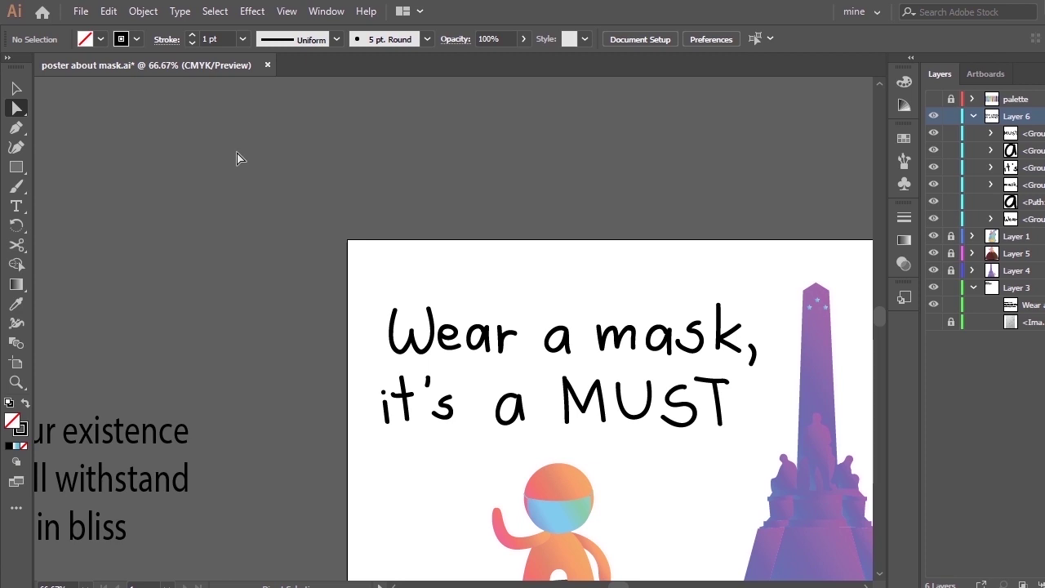
pyautogui.moveTo(380, 286); pyautogui.dragTo(513, 373)
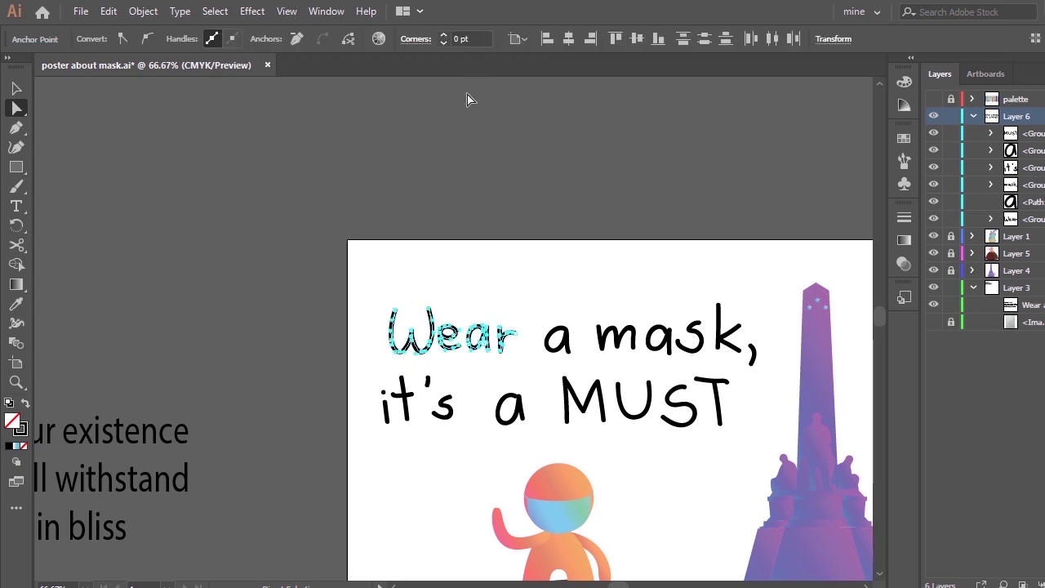
pyautogui.hotkey('ctrl', '+')
pyautogui.hotkey('ctrl', '+')
pyautogui.hotkey('ctrl', '+')
pyautogui.hotkey('ctrl', '+')
pyautogui.hotkey('ctrl', '+')
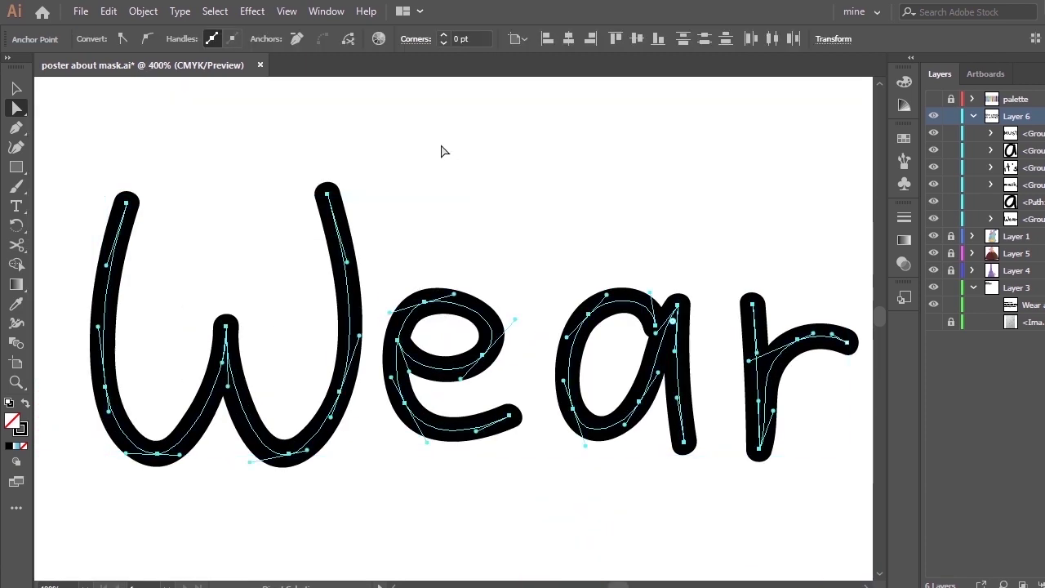
# Step: Widen the W's opening by moving the top ends of its first and last strokes outward
pyautogui.press('space')
pyautogui.click(372, 173)
pyautogui.moveTo(126, 204); pyautogui.dragTo(119, 206)
pyautogui.moveTo(327, 195)
pyautogui.mouseDown()
pyautogui.moveTo(349, 205)
pyautogui.moveTo(347, 237)
pyautogui.mouseUp()
pyautogui.click(400, 214)
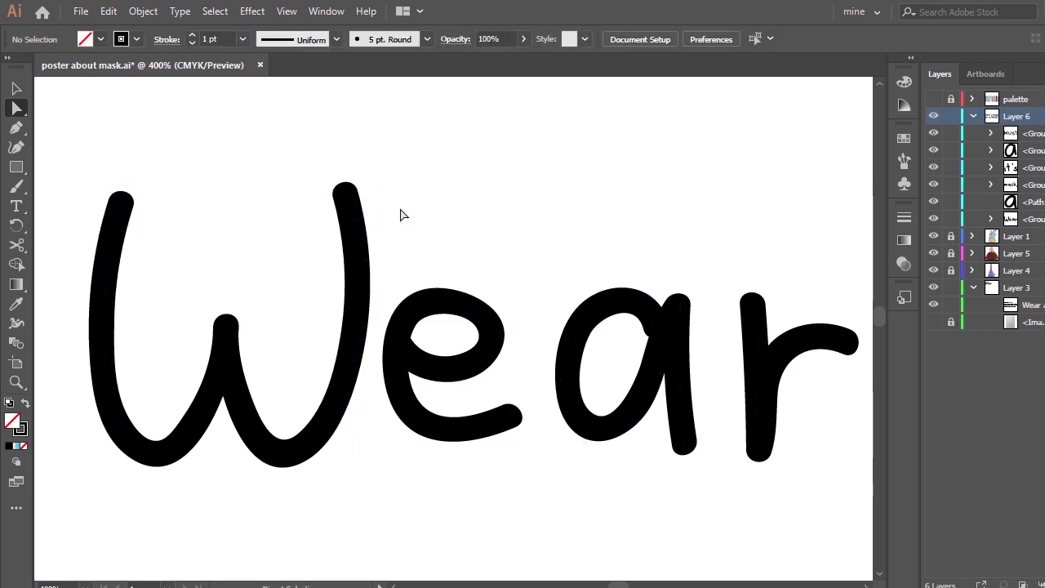
# Step: Try the blue gradient as the stroke of all letters in "Wear", with no fill
pyautogui.hotkey('ctrl', '-')
pyautogui.moveTo(759, 458); pyautogui.dragTo(98, 272)
pyautogui.click(16, 446)
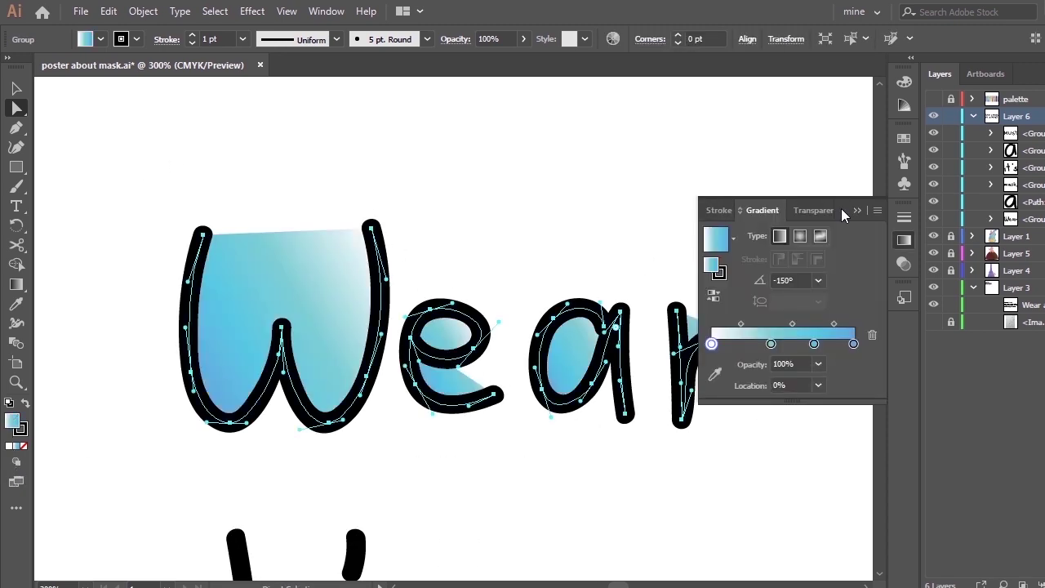
pyautogui.click(23, 429)
pyautogui.click(24, 446)
pyautogui.click(25, 403)
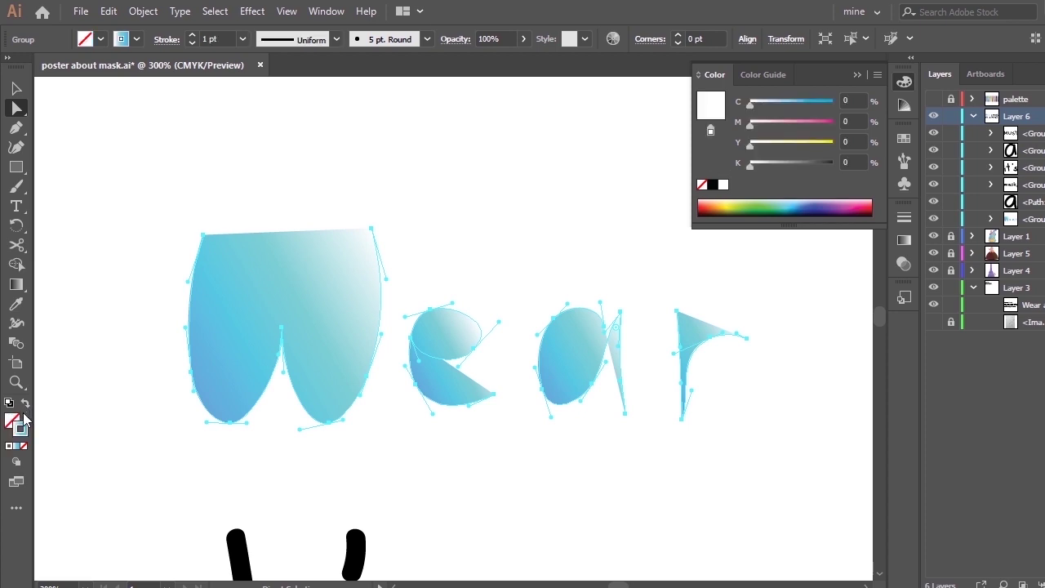
pyautogui.click(857, 74)
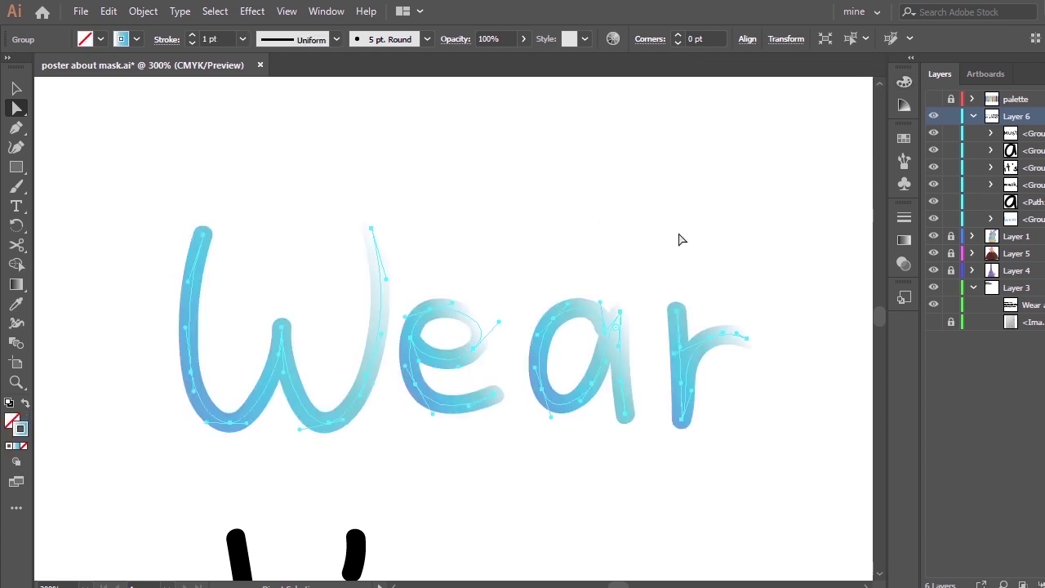
# Step: Sample the orange-pink gradient from the masked figure's head and apply it to "Wear" as its stroke, with no fill
pyautogui.hotkey('ctrl', '-')
pyautogui.hotkey('ctrl', '-')
pyautogui.hotkey('ctrl', '-')
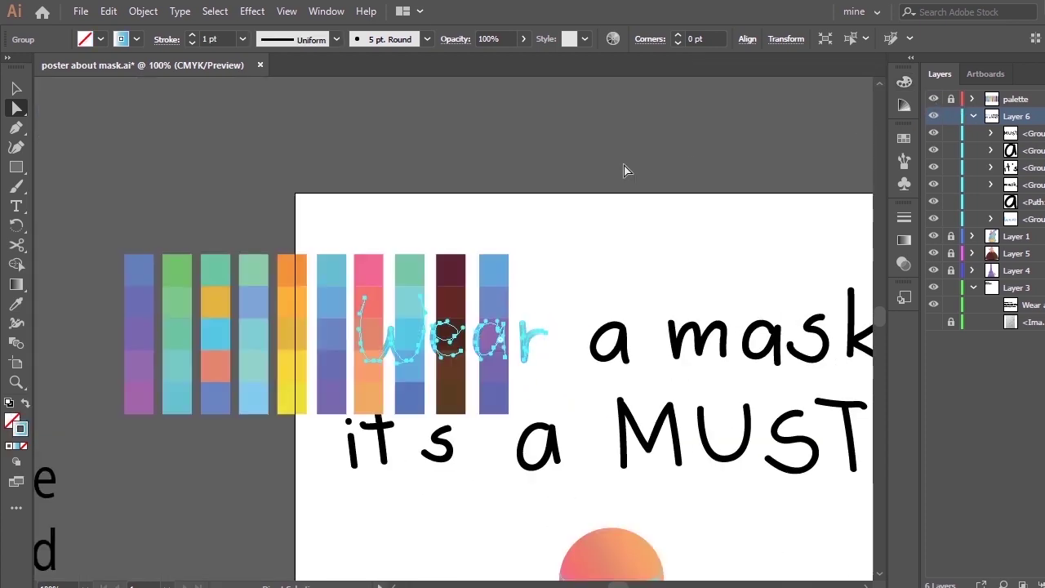
pyautogui.press('i')
pyautogui.click(608, 546)
pyautogui.hotkey('shift', 'x')
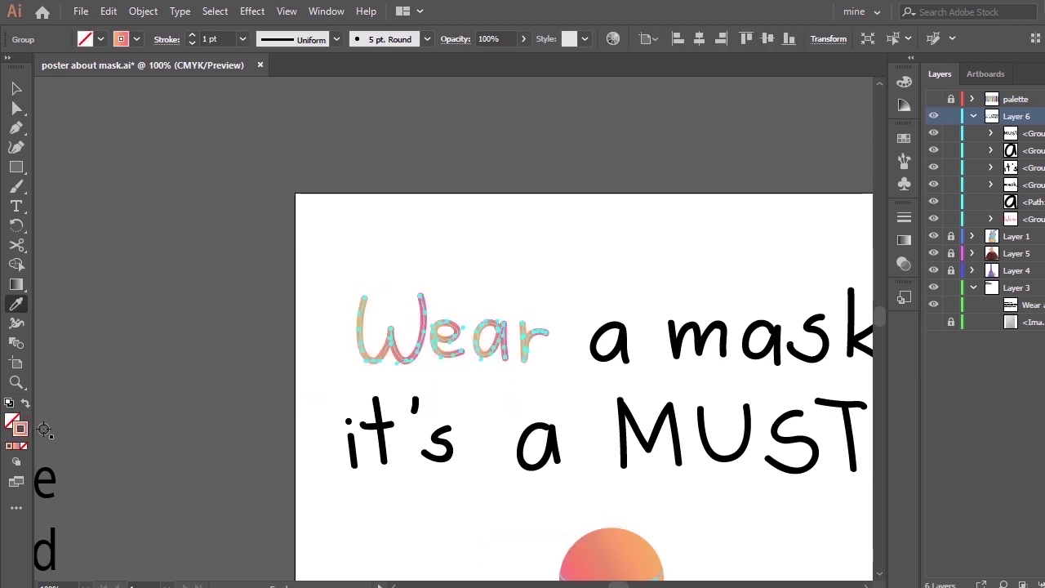
pyautogui.click(29, 90)
pyautogui.click(155, 243)
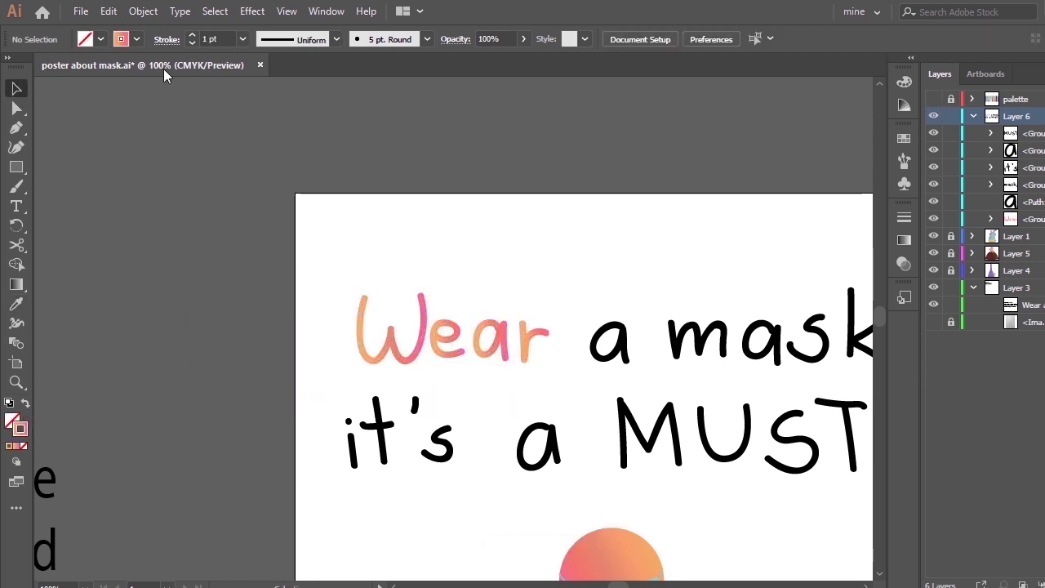
# Step: Examine the gradient-coloured "Wear" against the poster's illustrations and up close beside the black words
pyautogui.hotkey('ctrl', '-')
pyautogui.hotkey('ctrl', '-')
pyautogui.hotkey('ctrl', '-')
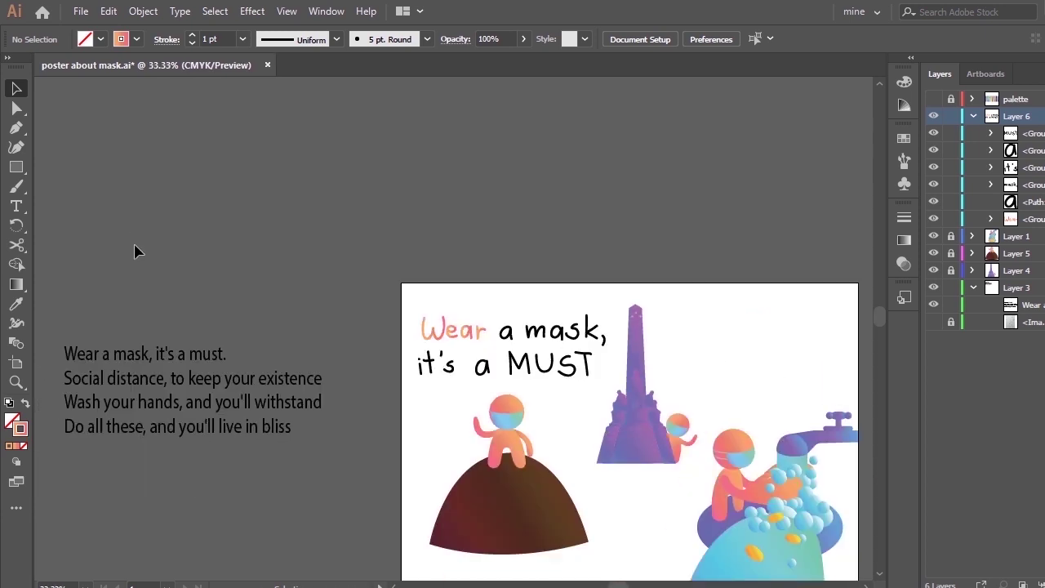
pyautogui.hotkey('ctrl', '-')
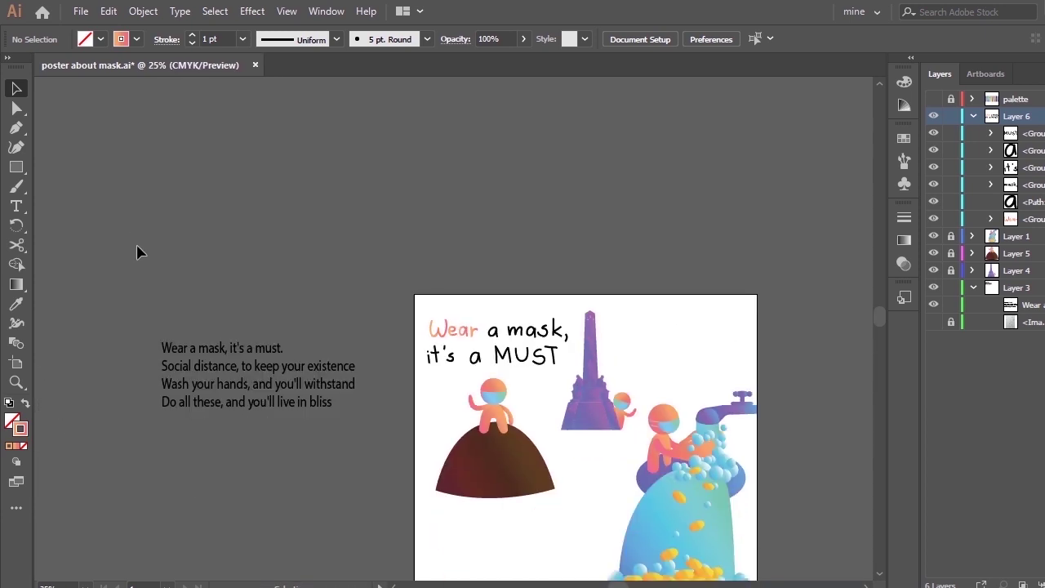
pyautogui.hotkey('ctrl', '+')
pyautogui.hotkey('ctrl', '+')
pyautogui.hotkey('ctrl', '+')
pyautogui.hotkey('ctrl', '+')
pyautogui.hotkey('ctrl', '+')
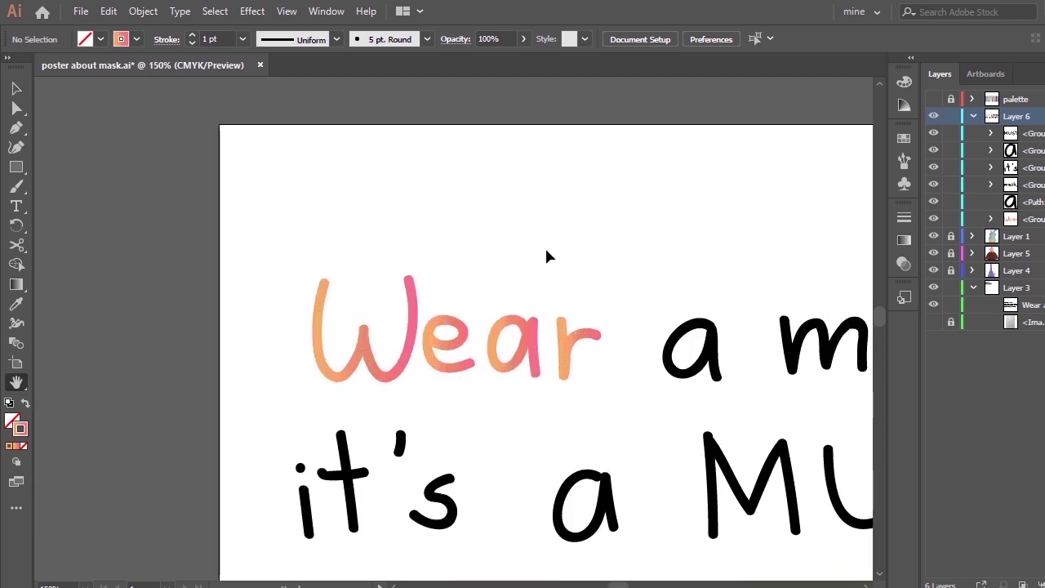
pyautogui.moveTo(536, 285); pyautogui.dragTo(432, 318)
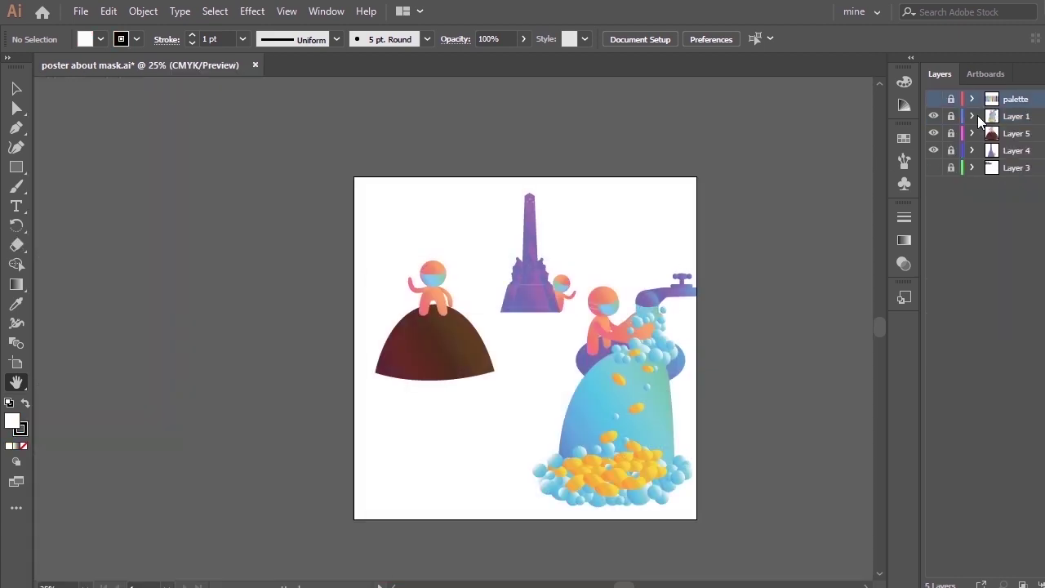
# Step: Unlock the illustration layers and move the whole faucet illustration straight up to near the poster's upper edge
pyautogui.click(1037, 116)
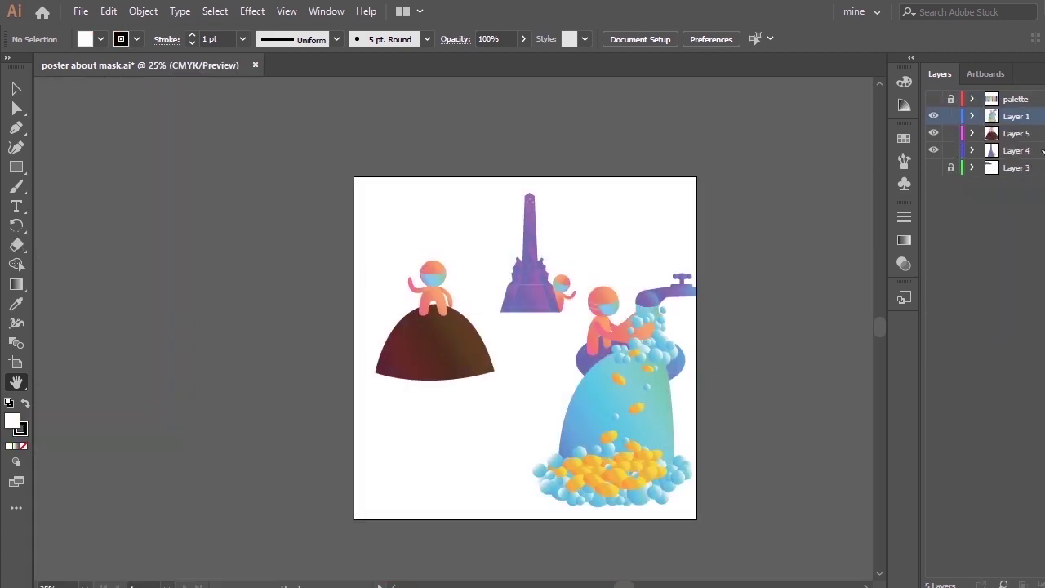
pyautogui.keyDown('ctrl'); pyautogui.click(652, 321); pyautogui.keyUp('ctrl')
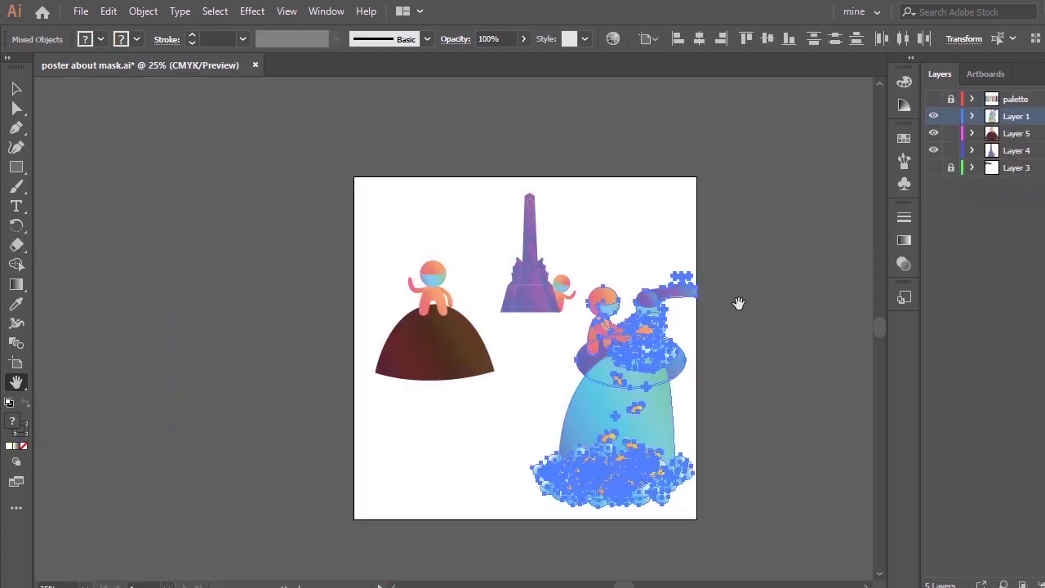
pyautogui.scroll(2, 710, 266)
pyautogui.press('v')
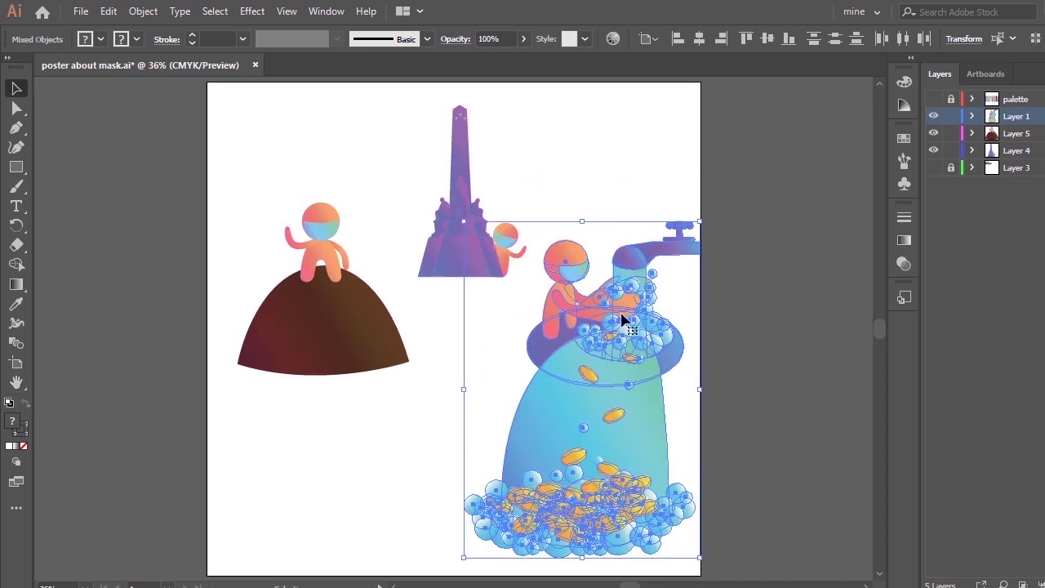
pyautogui.moveTo(622, 319); pyautogui.dragTo(622, 200)
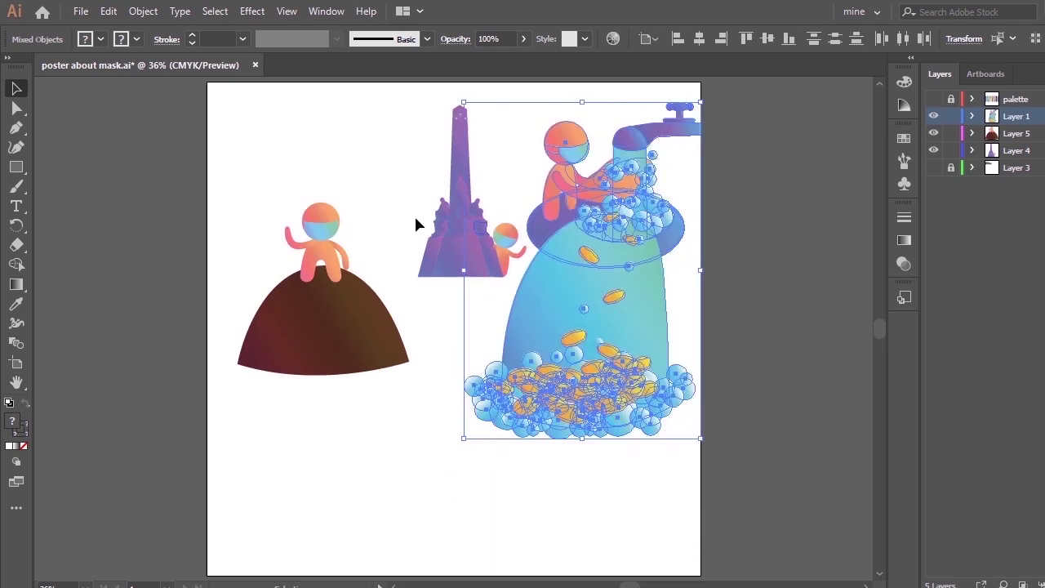
pyautogui.hotkey('ctrl', 'shift', 'a')
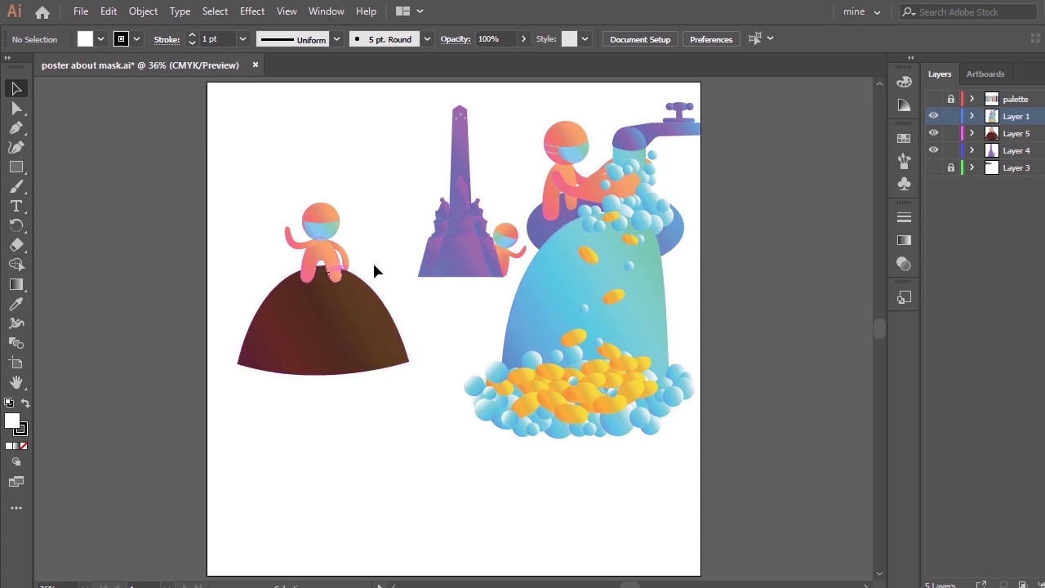
pyautogui.moveTo(239, 184); pyautogui.dragTo(422, 415)
pyautogui.moveTo(315, 335); pyautogui.dragTo(305, 465)
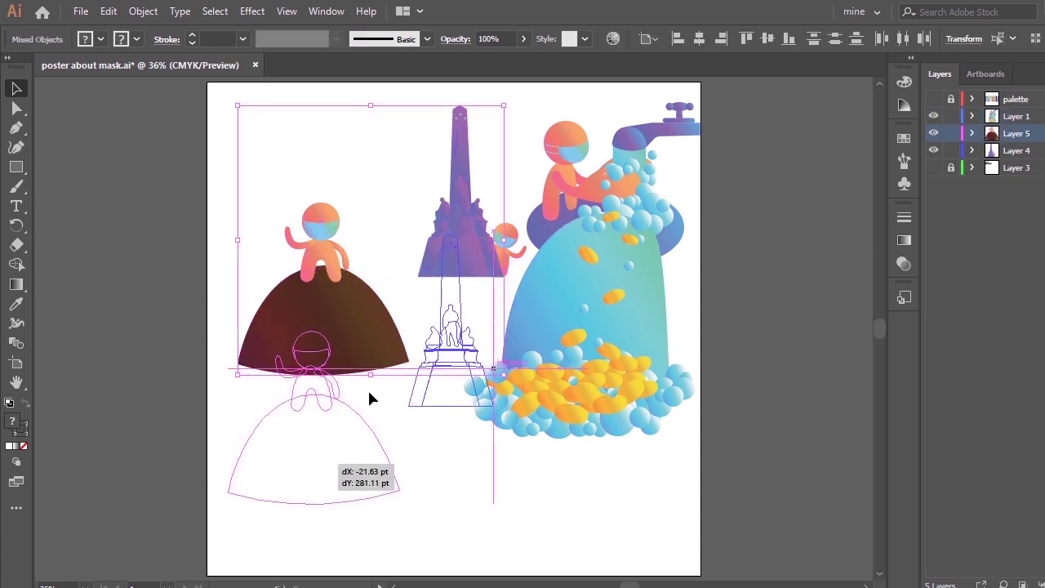
pyautogui.hotkey('ctrl', 'z')
pyautogui.hotkey('ctrl', 'z')
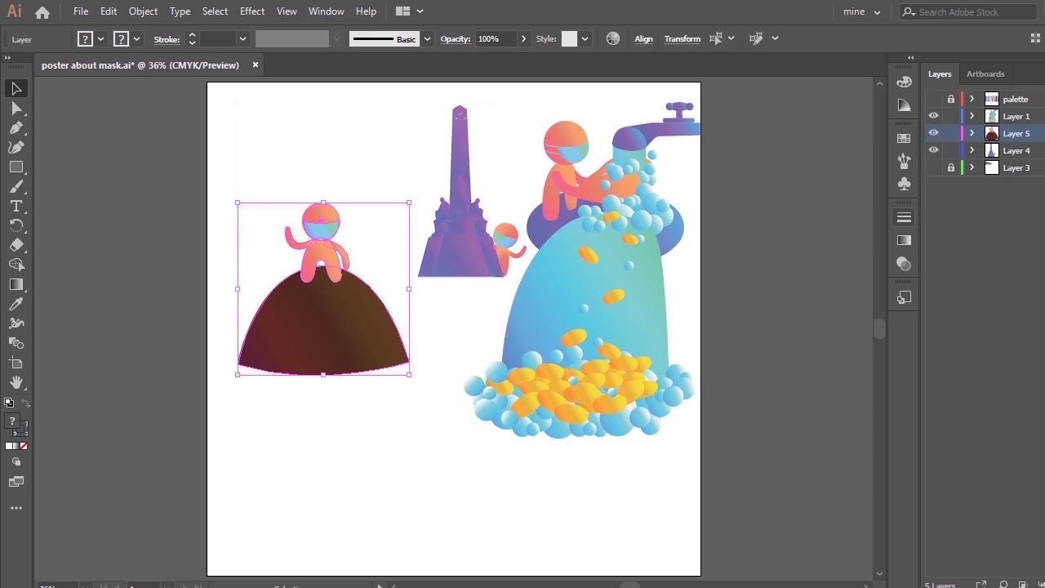
# Step: Move the brown hill with its masked figure to the poster's lower-left area and enlarge them together proportionally
pyautogui.moveTo(327, 333); pyautogui.dragTo(309, 421)
pyautogui.moveTo(391, 463); pyautogui.dragTo(449, 523)
pyautogui.hotkey('ctrl', '-')
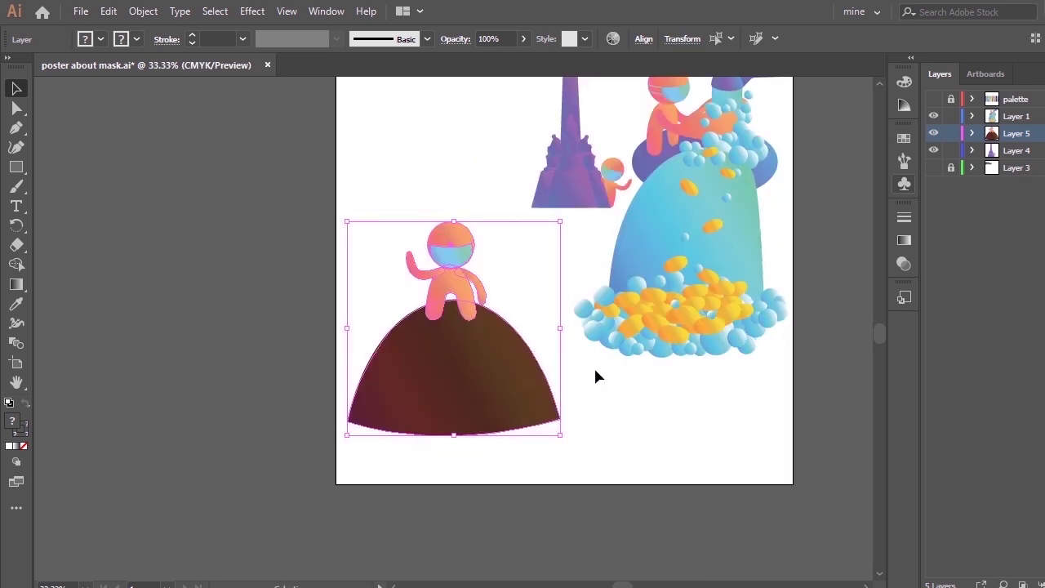
pyautogui.press('space')
pyautogui.moveTo(576, 235); pyautogui.dragTo(534, 307)
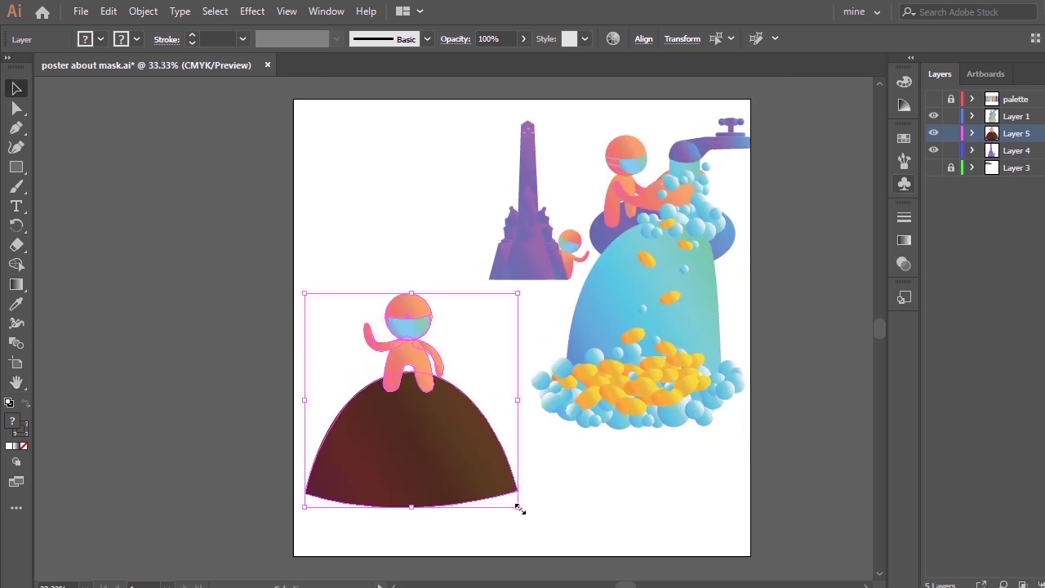
pyautogui.moveTo(519, 508); pyautogui.dragTo(541, 531)
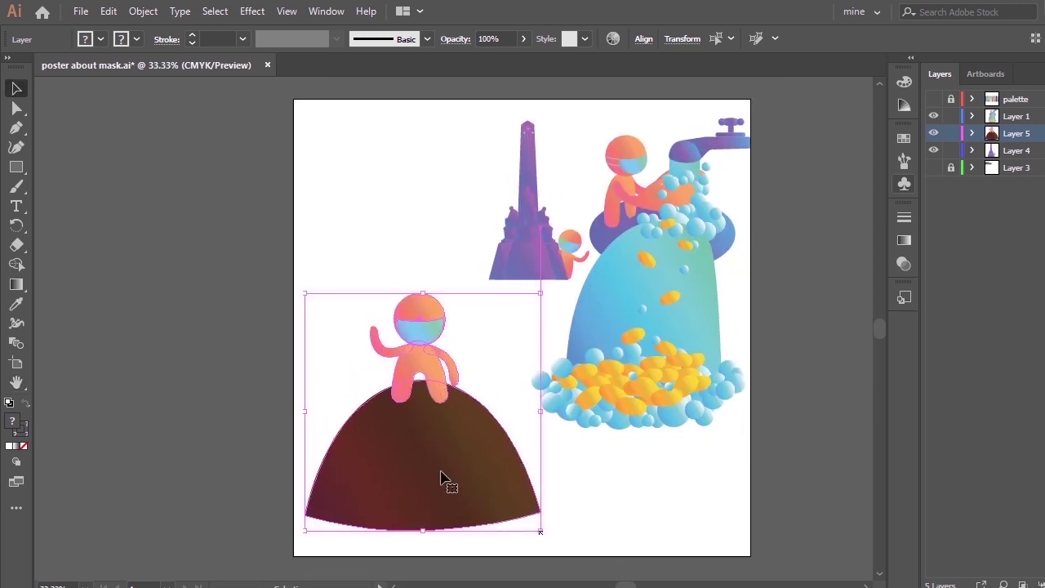
pyautogui.moveTo(441, 478); pyautogui.dragTo(433, 465)
pyautogui.hotkey('ctrl', 'shift', 'a')
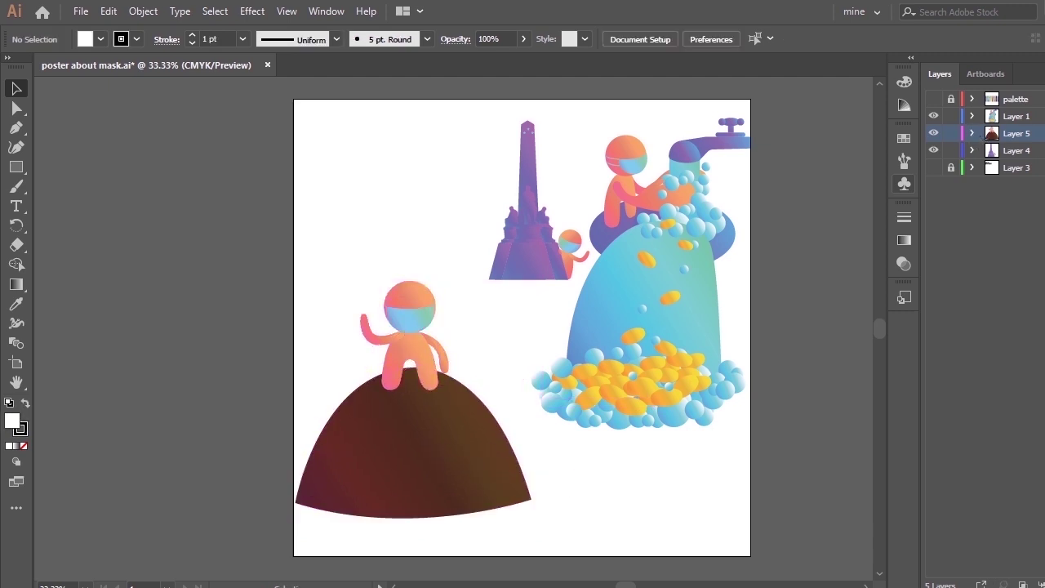
# Step: Duplicate only the brown hill shape and place the copy beside it at the poster's lower edge
pyautogui.click(972, 133)
pyautogui.click(1041, 168)
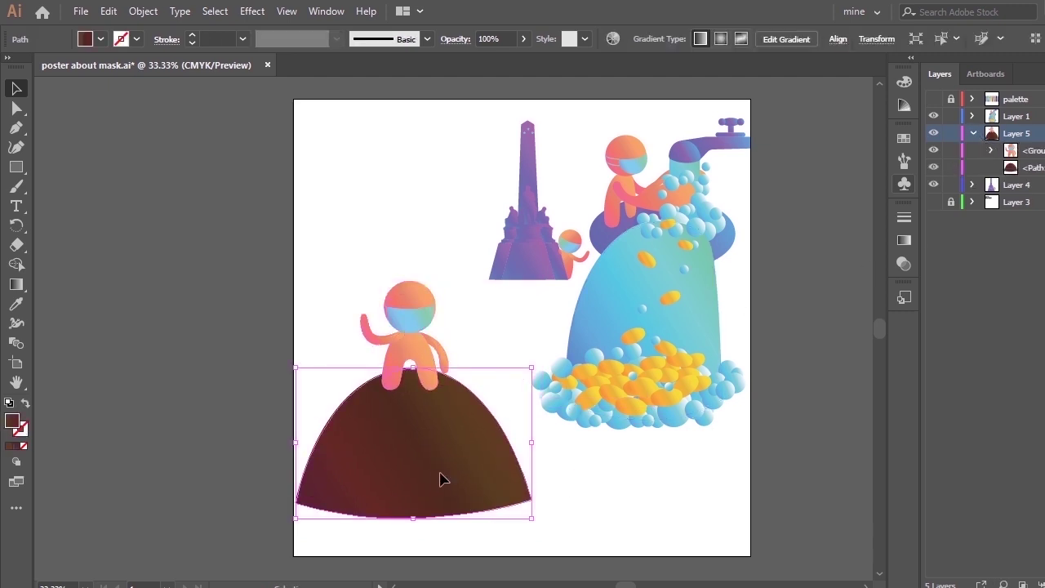
pyautogui.moveTo(435, 474); pyautogui.dragTo(538, 489)
# Step: Try to reshape the original hill by adding an anchor point and pulling its upper points to the poster's left edge
pyautogui.click(378, 416)
pyautogui.press('a')
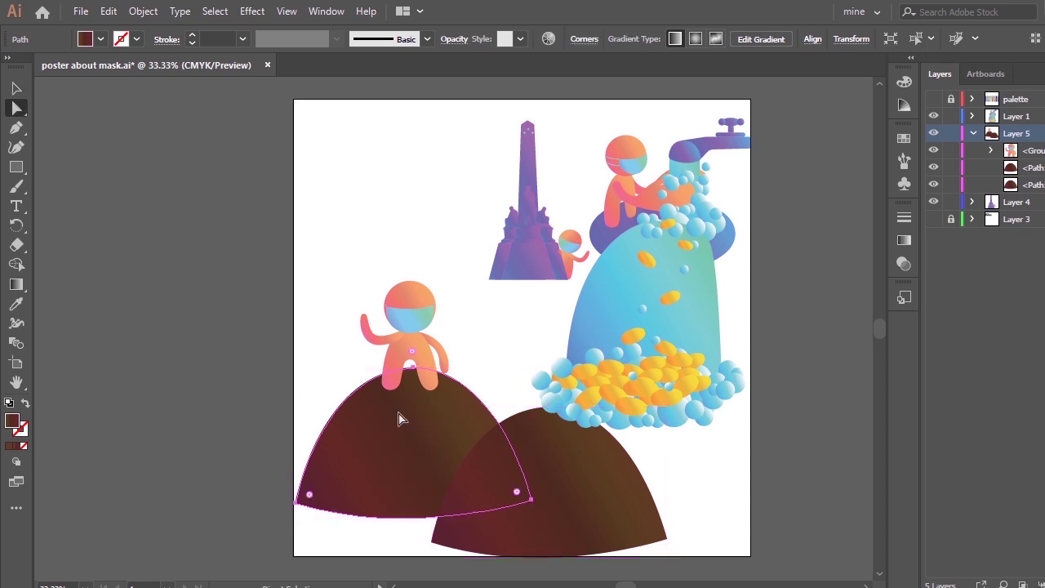
pyautogui.click(296, 502)
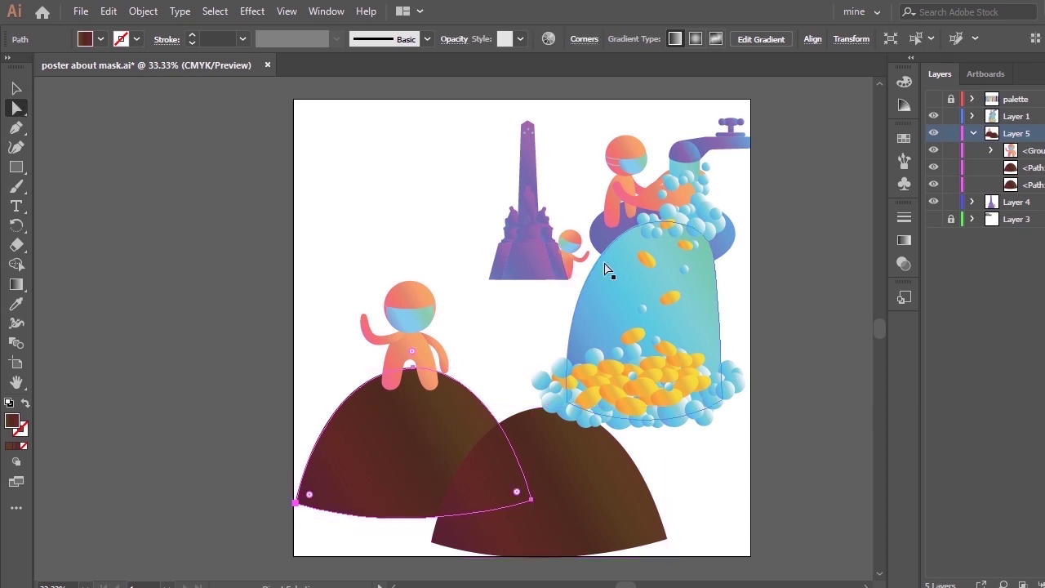
pyautogui.press('+')
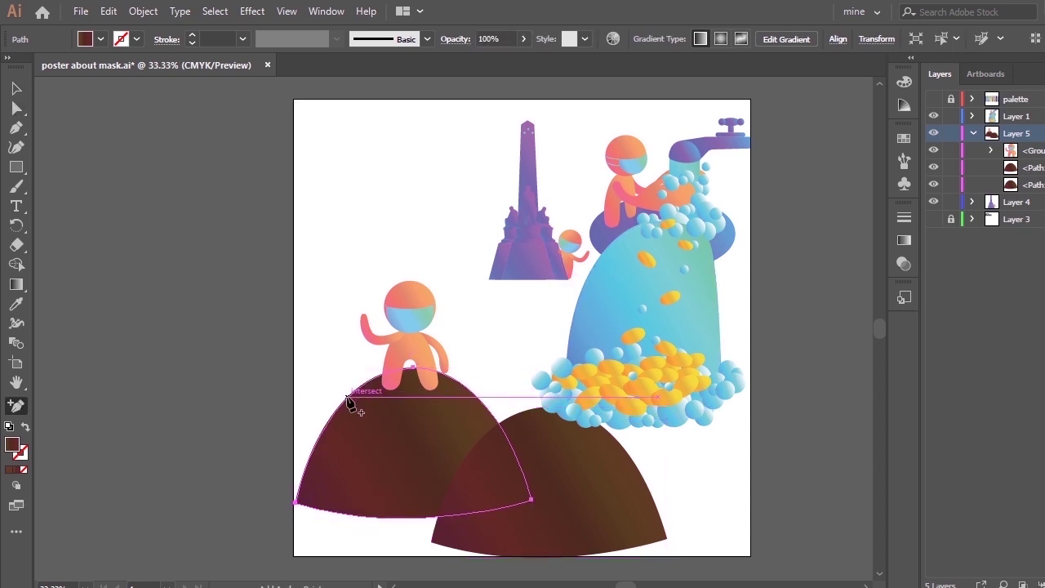
pyautogui.click(347, 400)
pyautogui.press('a')
pyautogui.moveTo(346, 400); pyautogui.dragTo(293, 384)
pyautogui.hotkey('ctrl', 'z')
pyautogui.hotkey('ctrl', 'z')
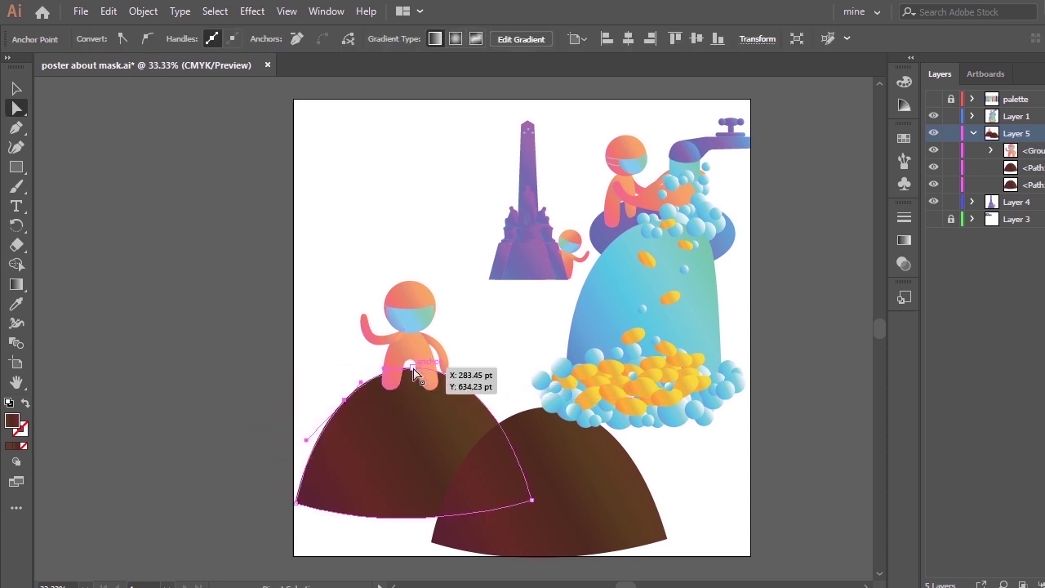
pyautogui.moveTo(413, 372); pyautogui.dragTo(293, 368)
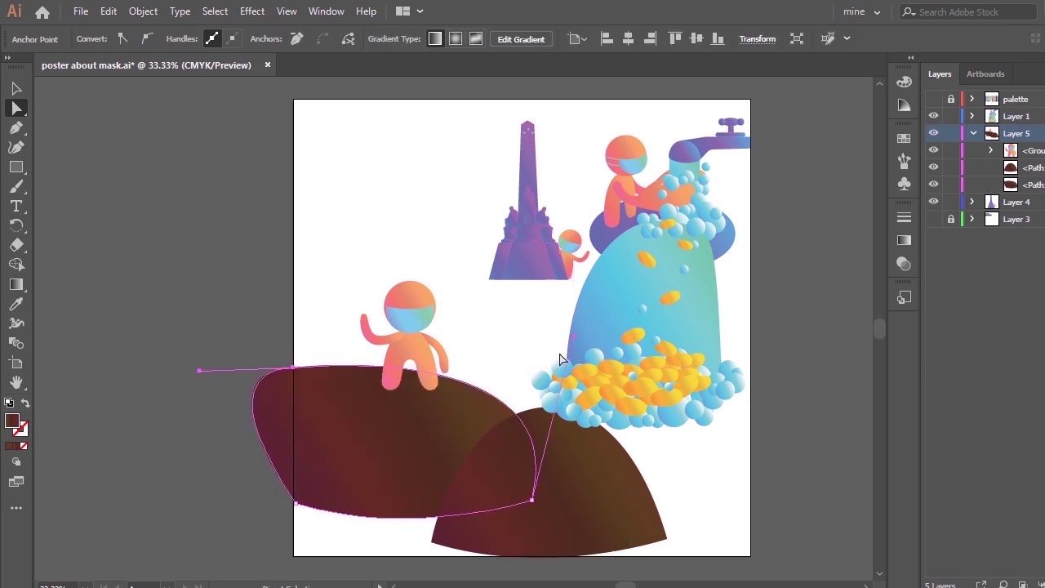
pyautogui.hotkey('ctrl', 'z')
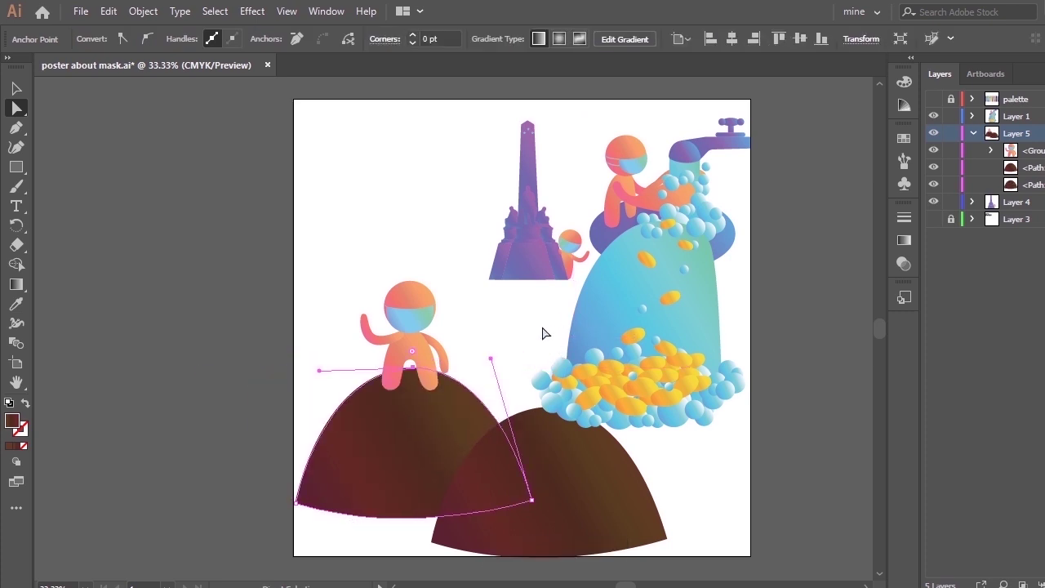
# Step: Delete the original hill beneath the masked figure, keeping its copy
pyautogui.press('Delete')
pyautogui.press('Delete')
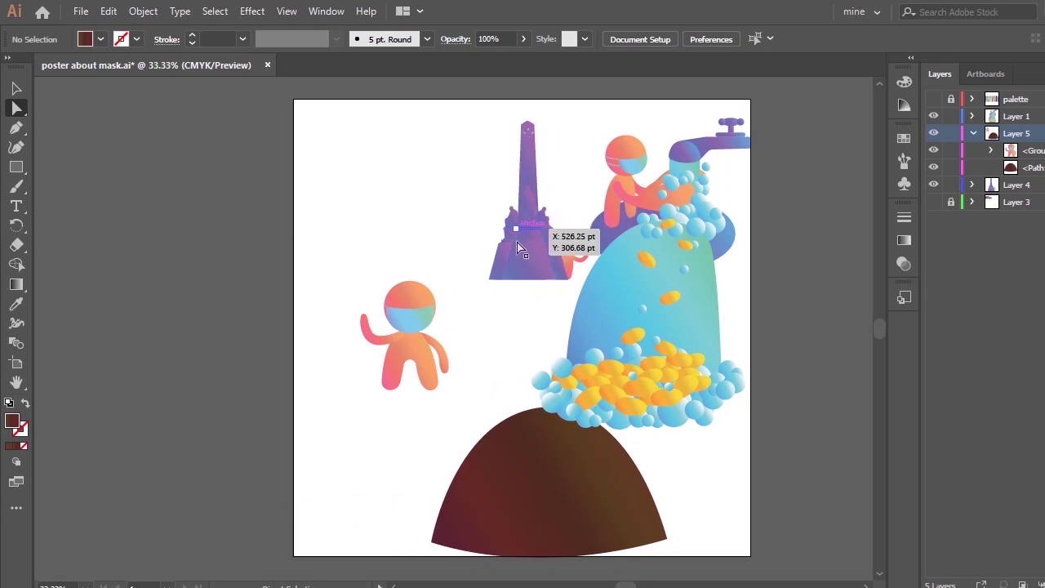
pyautogui.press('l')
pyautogui.click(293, 377)
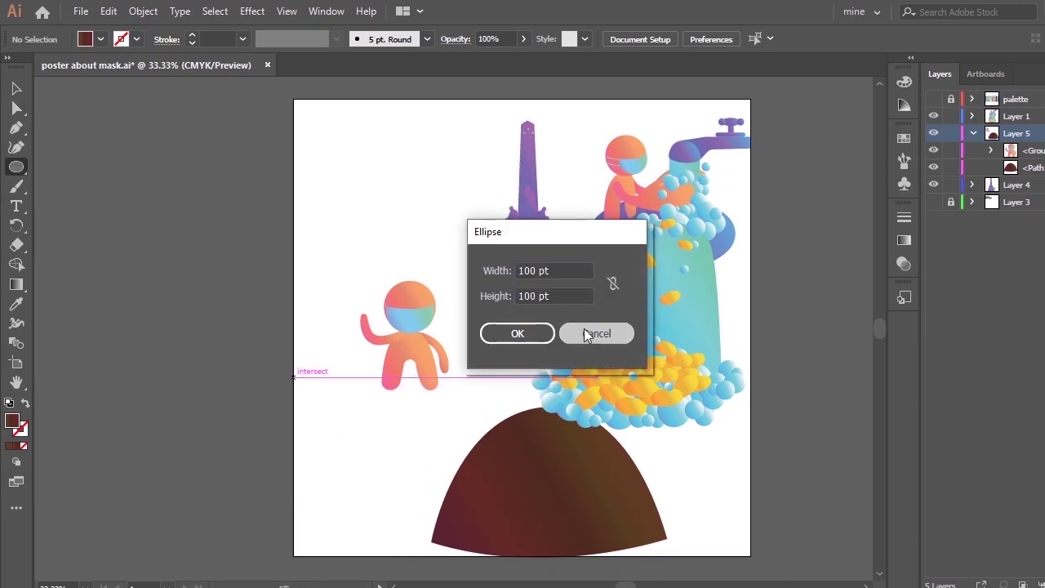
pyautogui.click(596, 333)
# Step: Draw a closed, curved hill shape with the Pen tool, starting from the poster's left edge below the masked figure
pyautogui.press('p')
pyautogui.click(293, 361)
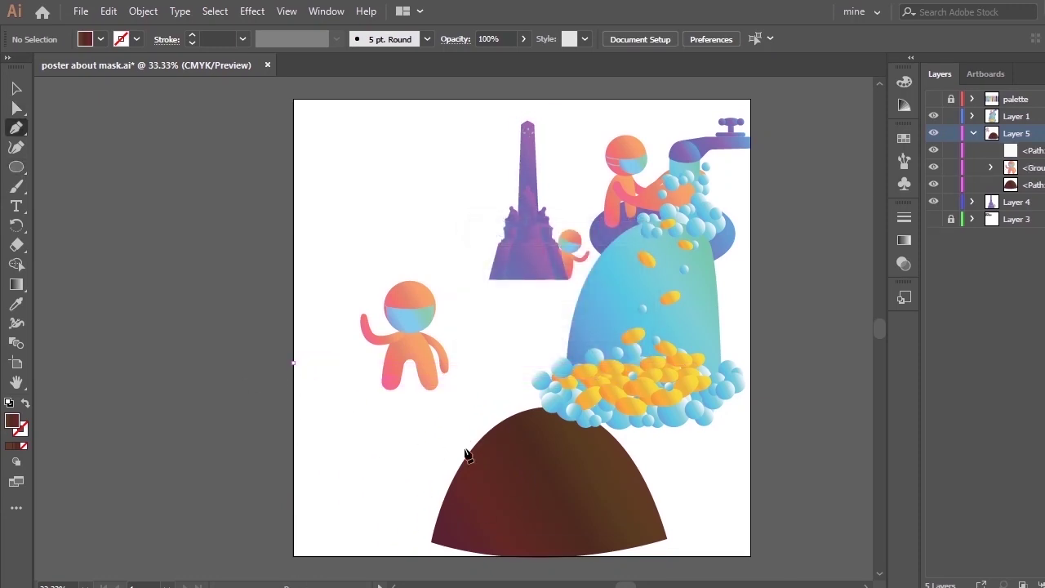
pyautogui.moveTo(517, 501); pyautogui.dragTo(571, 438)
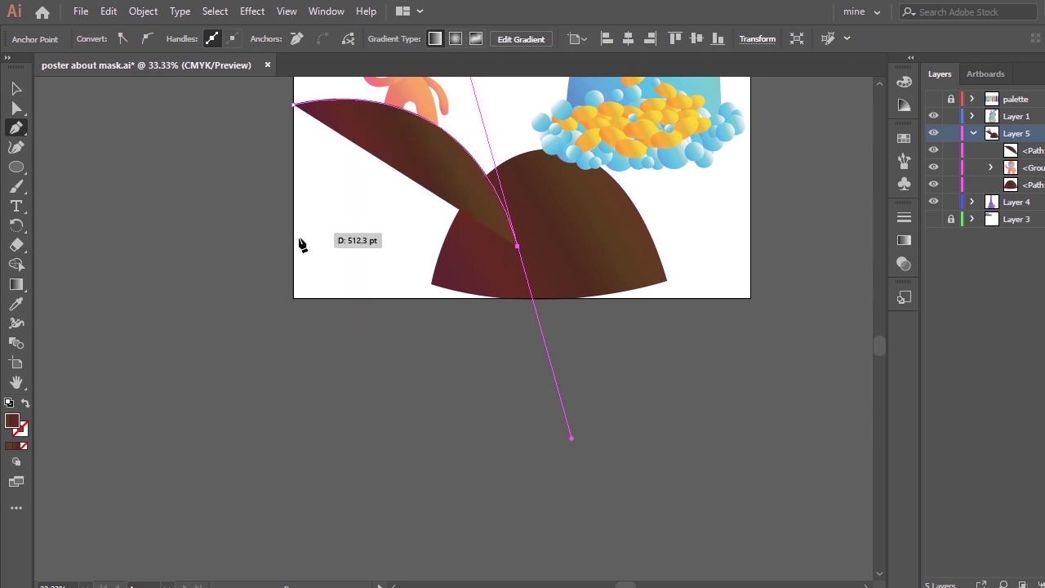
pyautogui.moveTo(293, 247); pyautogui.dragTo(203, 183)
pyautogui.hotkey('ctrl', 'z')
pyautogui.click(517, 246)
pyautogui.click(293, 241)
pyautogui.click(293, 104)
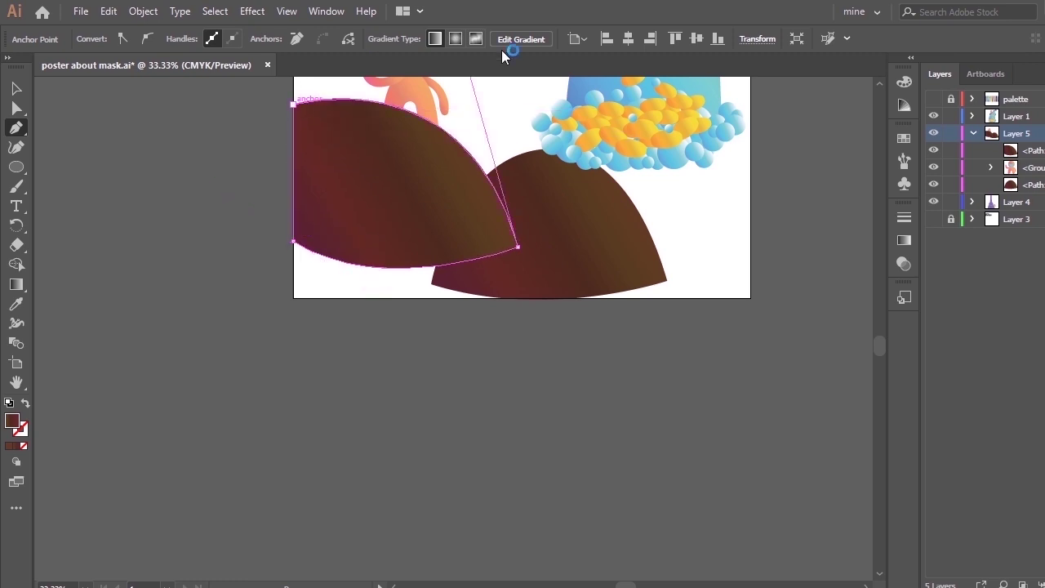
# Step: Adjust the pen-drawn hill's lower corner points and curve handles to smooth its base
pyautogui.press('a')
pyautogui.moveTo(518, 247); pyautogui.dragTo(513, 244)
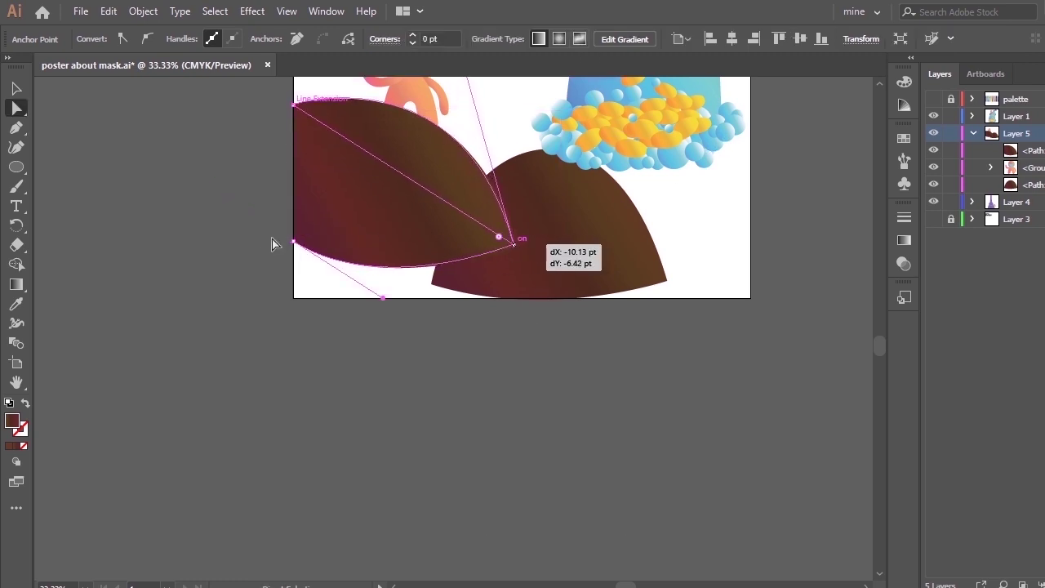
pyautogui.moveTo(293, 242); pyautogui.dragTo(293, 260)
pyautogui.moveTo(383, 316); pyautogui.dragTo(419, 297)
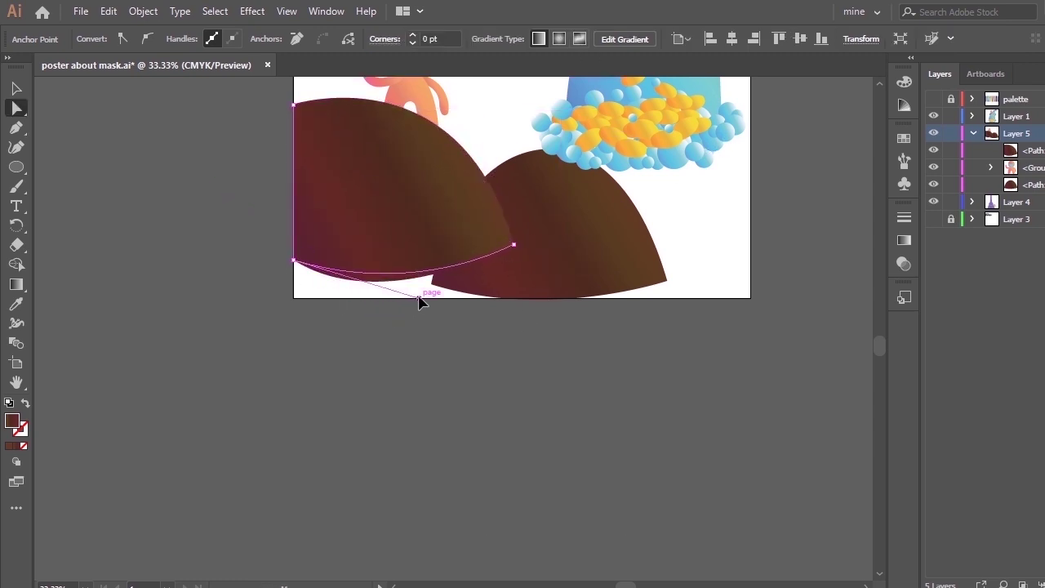
pyautogui.moveTo(293, 259); pyautogui.dragTo(293, 251)
pyautogui.moveTo(419, 289); pyautogui.dragTo(404, 303)
pyautogui.click(443, 381)
pyautogui.moveTo(552, 329); pyautogui.dragTo(514, 436)
pyautogui.moveTo(513, 200); pyautogui.dragTo(517, 239)
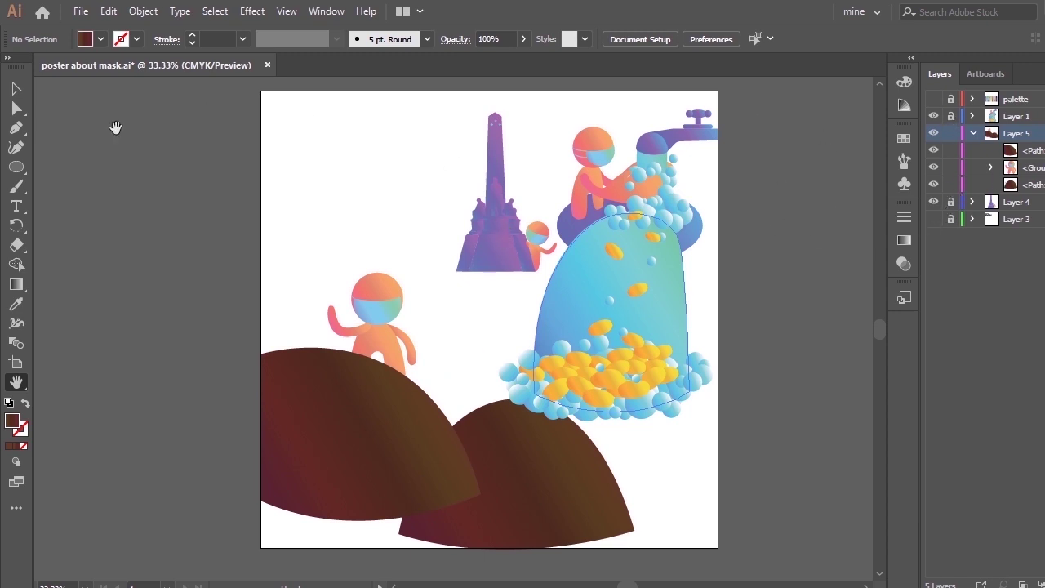
# Step: Stack the copied hill in front and the pen-drawn one behind the figure, and lower the pen-drawn hill's bottom corners
pyautogui.click(1027, 152)
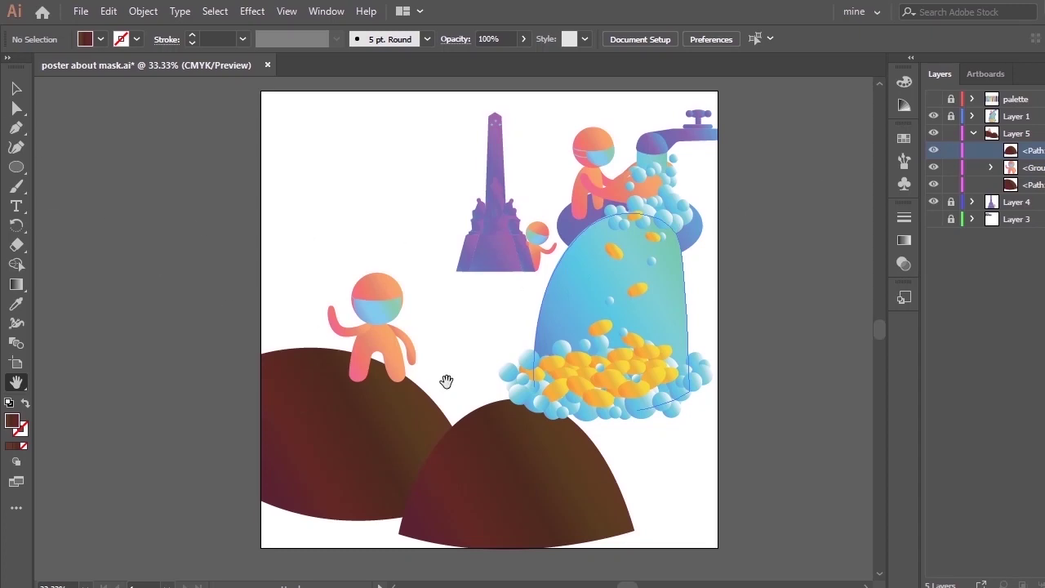
pyautogui.press('a')
pyautogui.moveTo(260, 501); pyautogui.dragTo(261, 511)
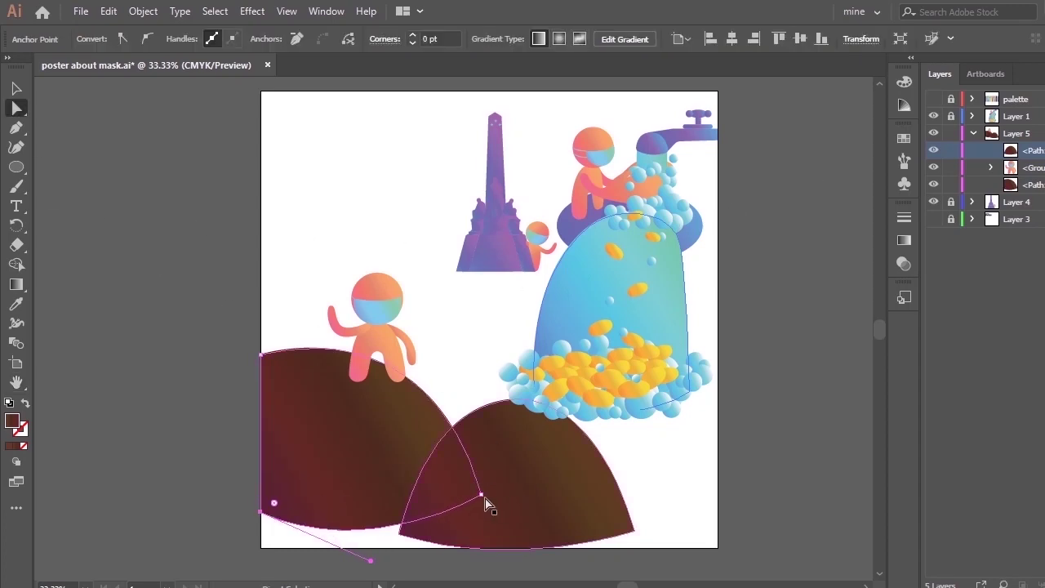
pyautogui.click(485, 498)
pyautogui.click(387, 462)
pyautogui.moveTo(480, 494); pyautogui.dragTo(481, 515)
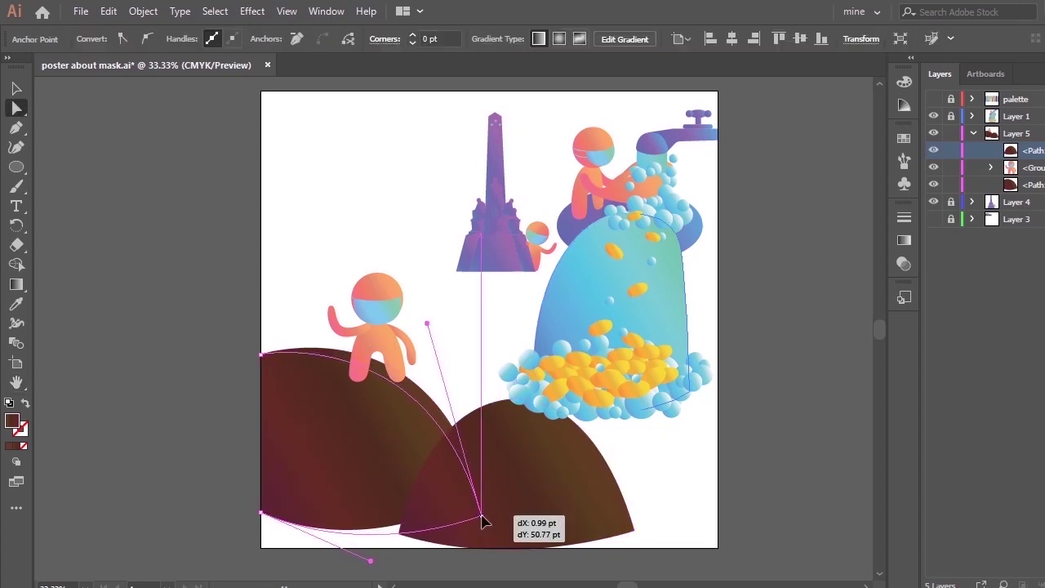
pyautogui.moveTo(427, 324)
pyautogui.mouseDown()
pyautogui.moveTo(476, 300)
pyautogui.moveTo(427, 322)
pyautogui.mouseUp()
pyautogui.moveTo(261, 513); pyautogui.dragTo(261, 528)
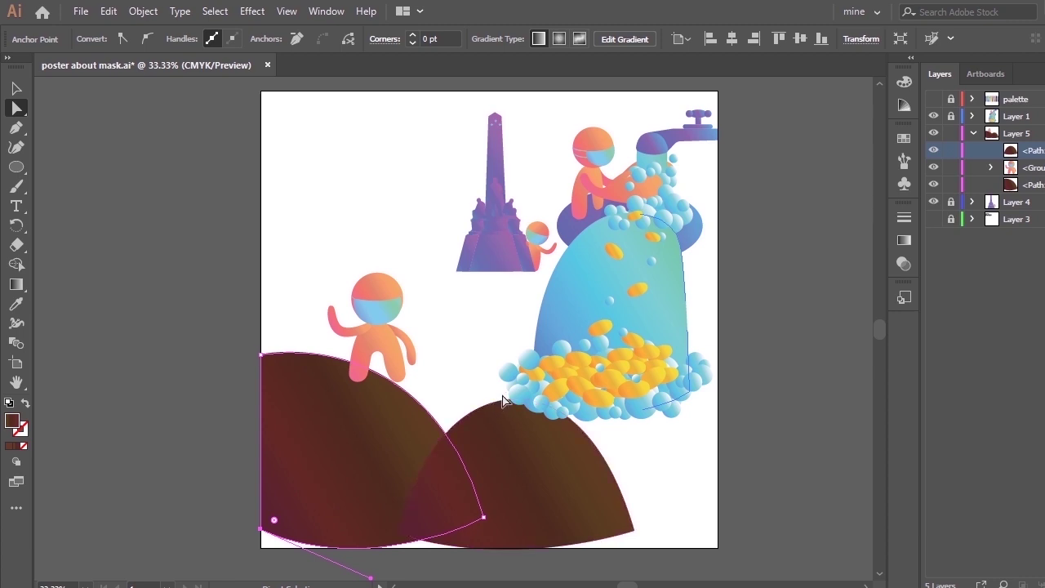
# Step: Replace the pen-drawn hill with an enlarged duplicate of the remaining hill, centred on the poster's left edge and resting on its base
pyautogui.press('Delete')
pyautogui.press('Delete')
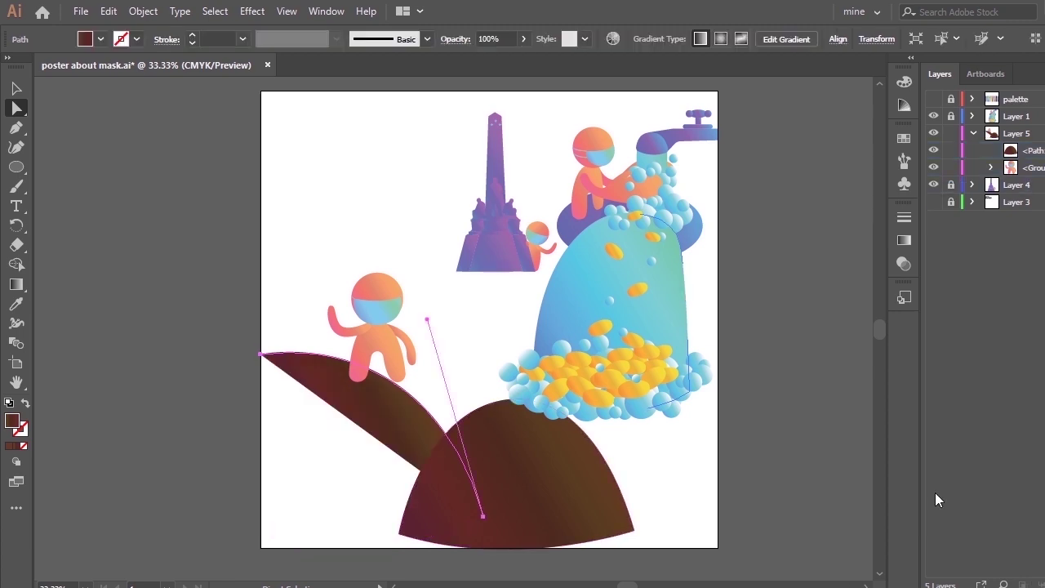
pyautogui.click(492, 488)
pyautogui.press('v')
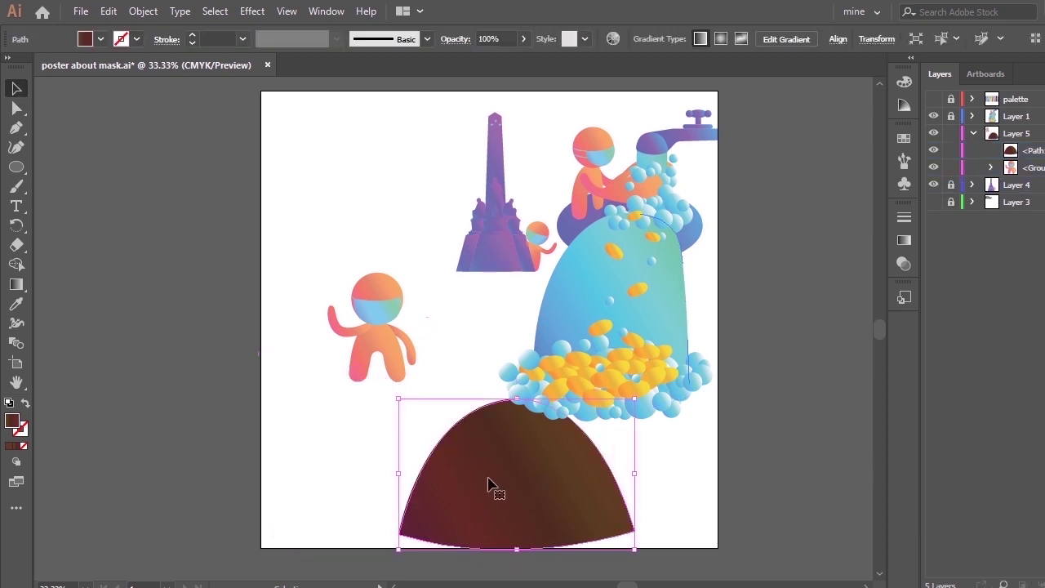
pyautogui.moveTo(490, 485); pyautogui.dragTo(357, 445)
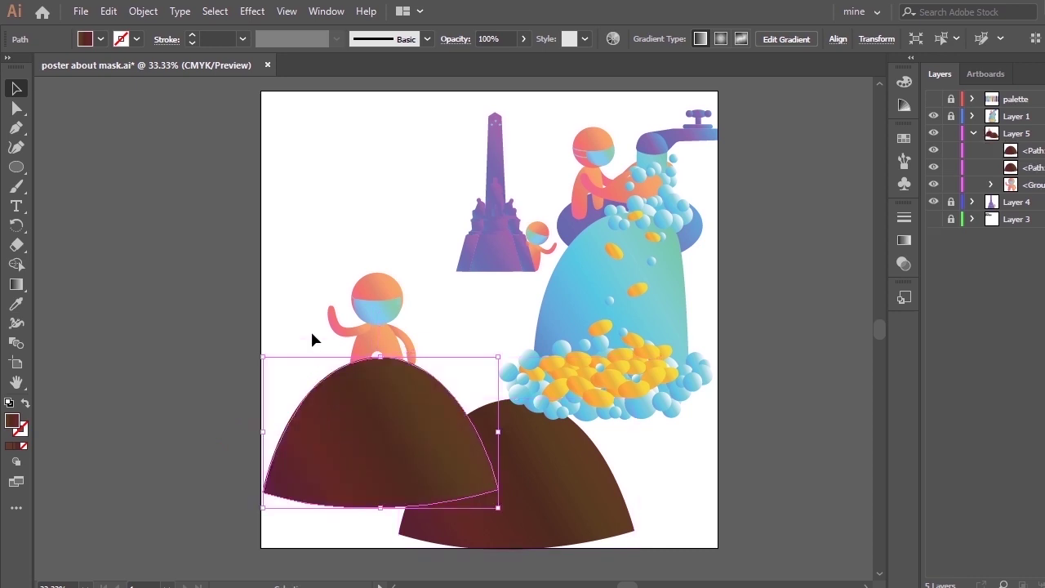
pyautogui.moveTo(266, 356); pyautogui.dragTo(245, 345)
pyautogui.moveTo(342, 467); pyautogui.dragTo(264, 492)
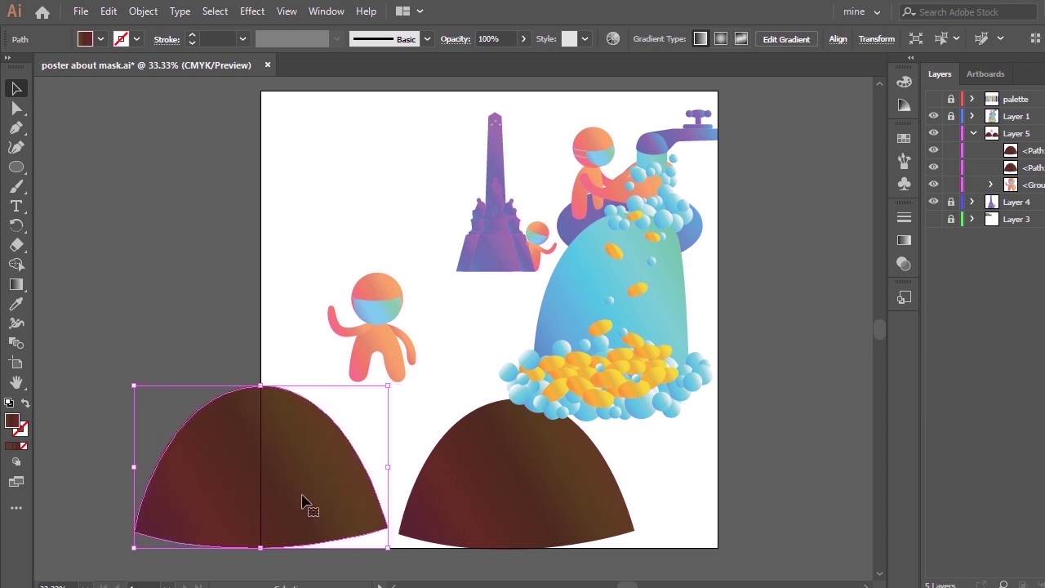
# Step: Add two more hill copies along the poster's lower edge, one low in the middle and a larger one overlapping the right edge
pyautogui.moveTo(502, 484); pyautogui.dragTo(712, 533)
pyautogui.scroll(-3, 646, 417)
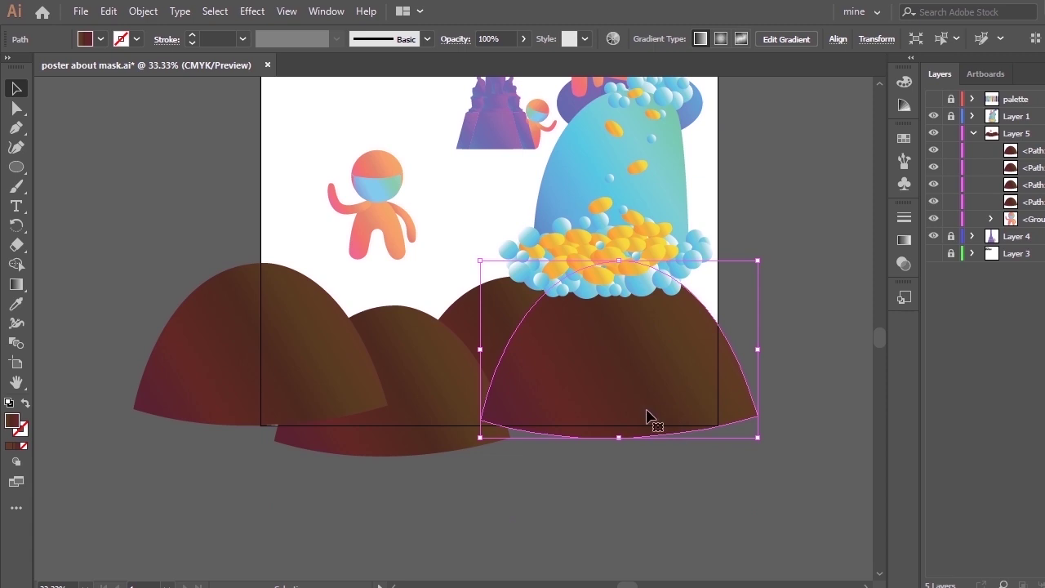
# Step: Stack the low middle hill in front of its neighbouring hills and nudge the large right hill slightly left
pyautogui.click(375, 385)
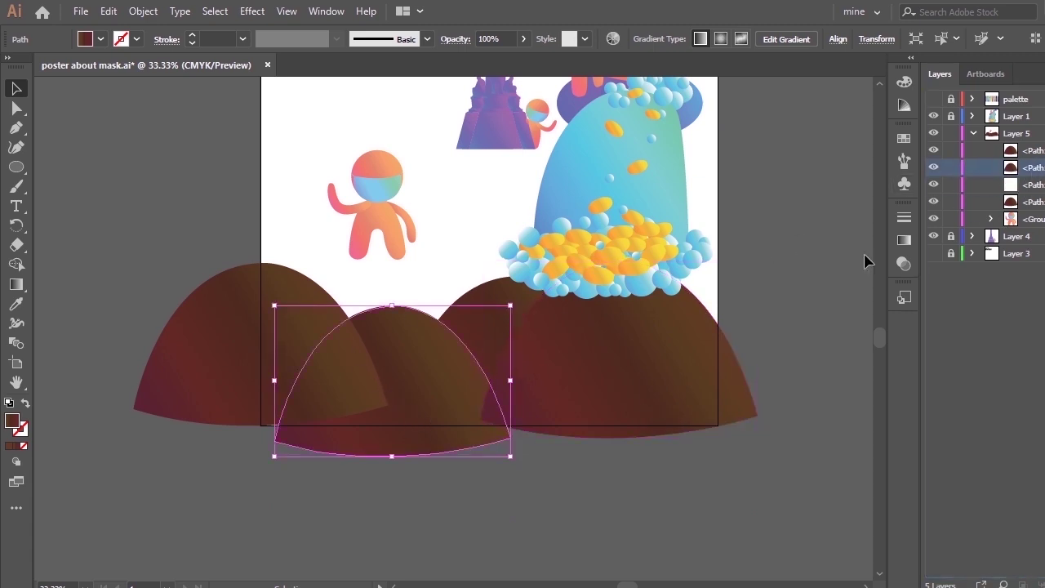
pyautogui.click(298, 289)
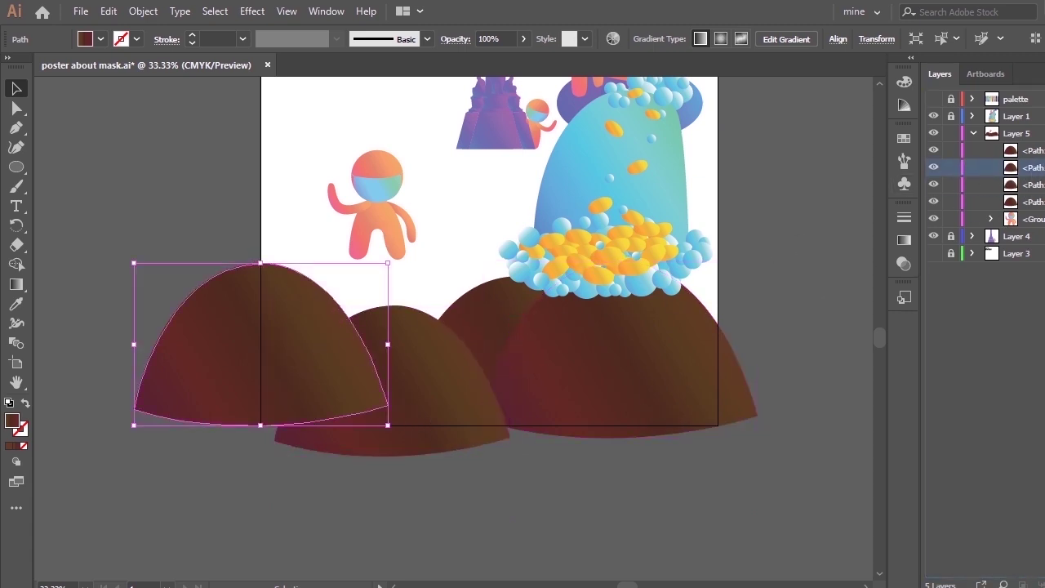
pyautogui.click(795, 371)
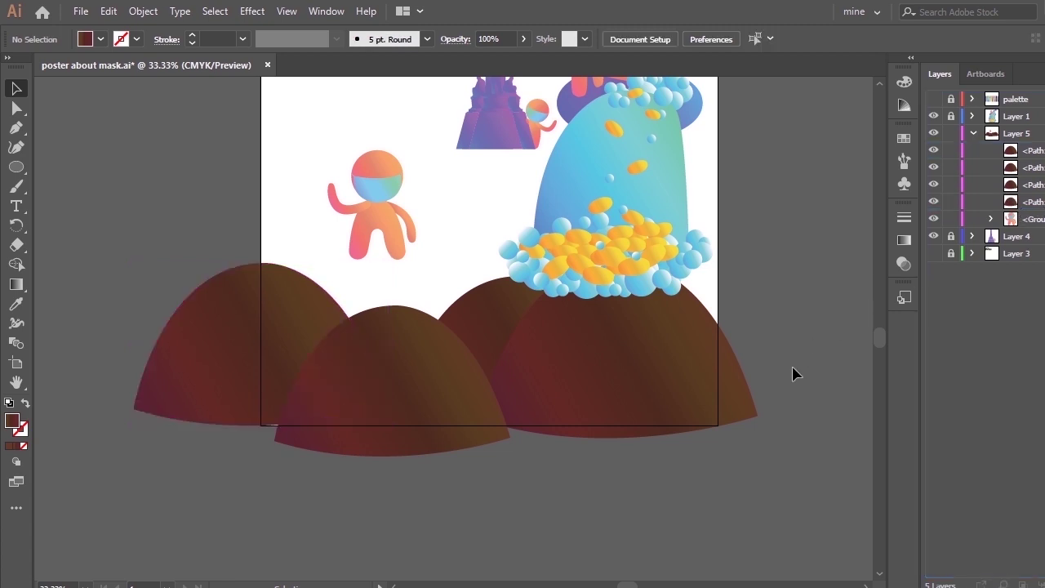
pyautogui.press('space')
pyautogui.moveTo(728, 152); pyautogui.dragTo(748, 291)
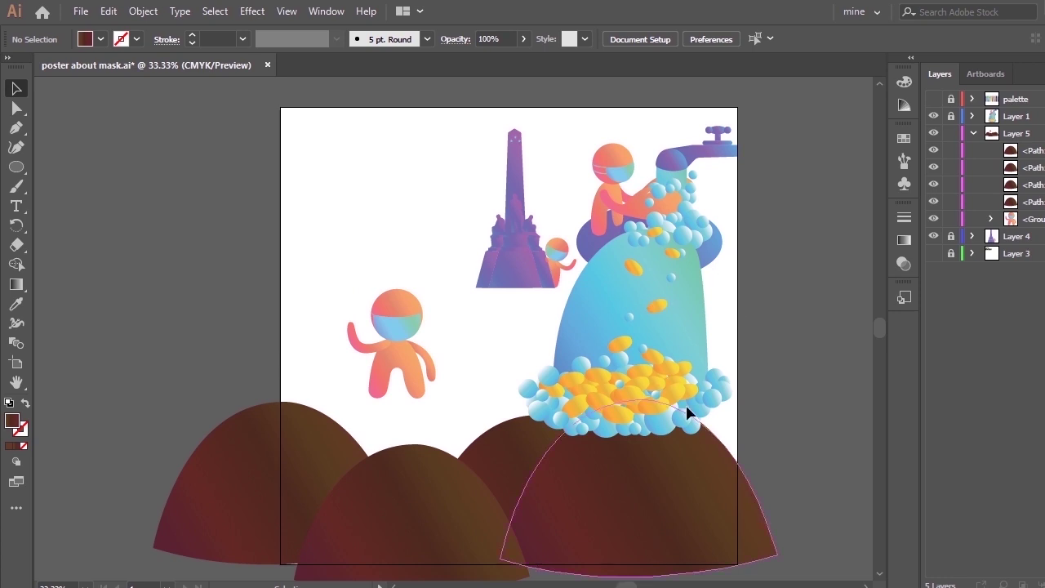
pyautogui.moveTo(615, 480)
pyautogui.mouseDown()
pyautogui.moveTo(607, 477)
pyautogui.moveTo(635, 486)
pyautogui.mouseUp()
pyautogui.click(758, 362)
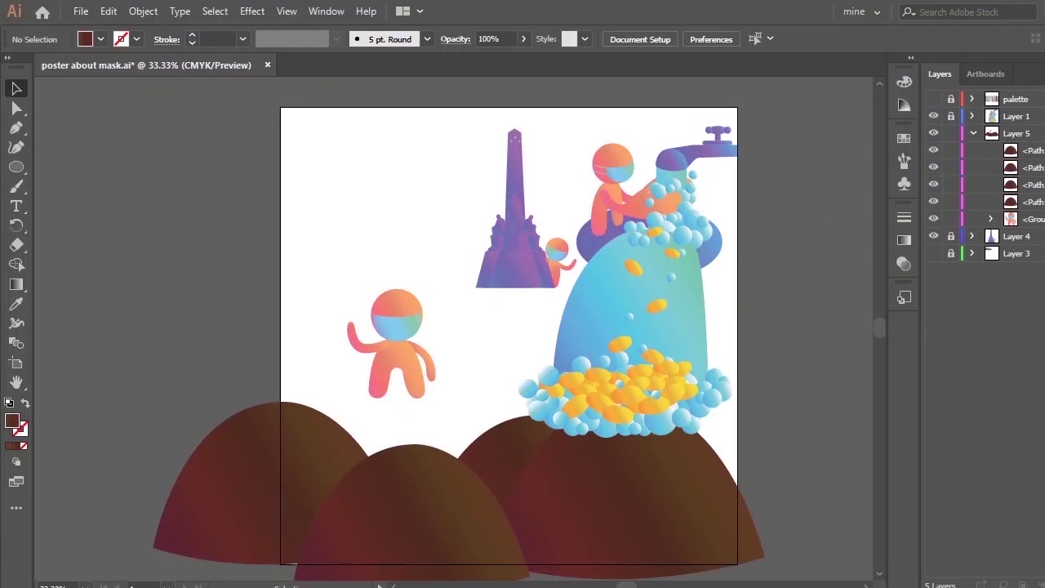
# Step: Stand the waving figure on the middle hill's top, move its group above the hills in Layer 5, and lock that layer
pyautogui.moveTo(396, 328); pyautogui.dragTo(410, 395)
pyautogui.click(470, 347)
pyautogui.moveTo(1030, 219); pyautogui.dragTo(1033, 144)
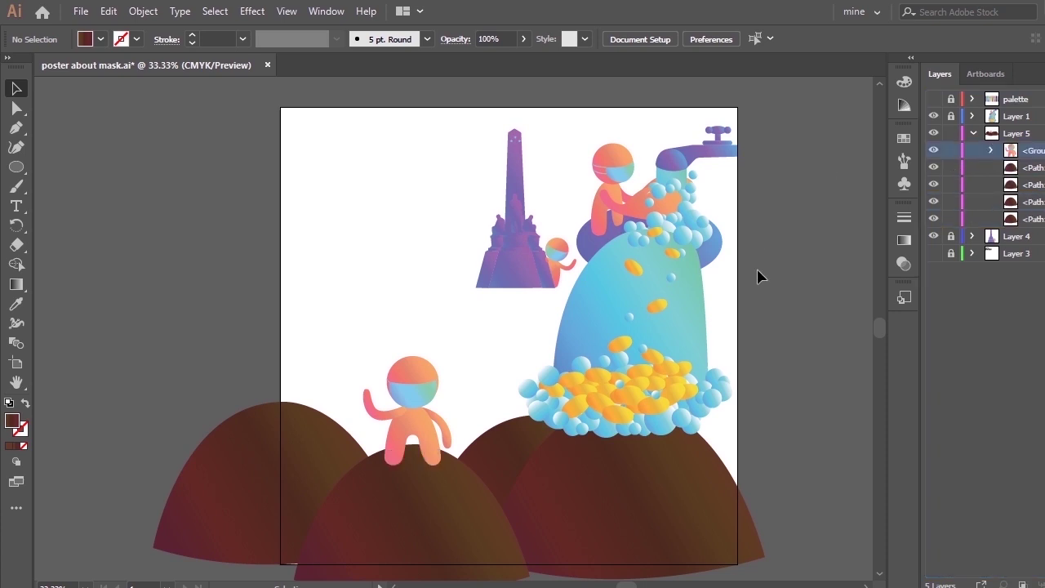
pyautogui.click(950, 133)
pyautogui.click(973, 133)
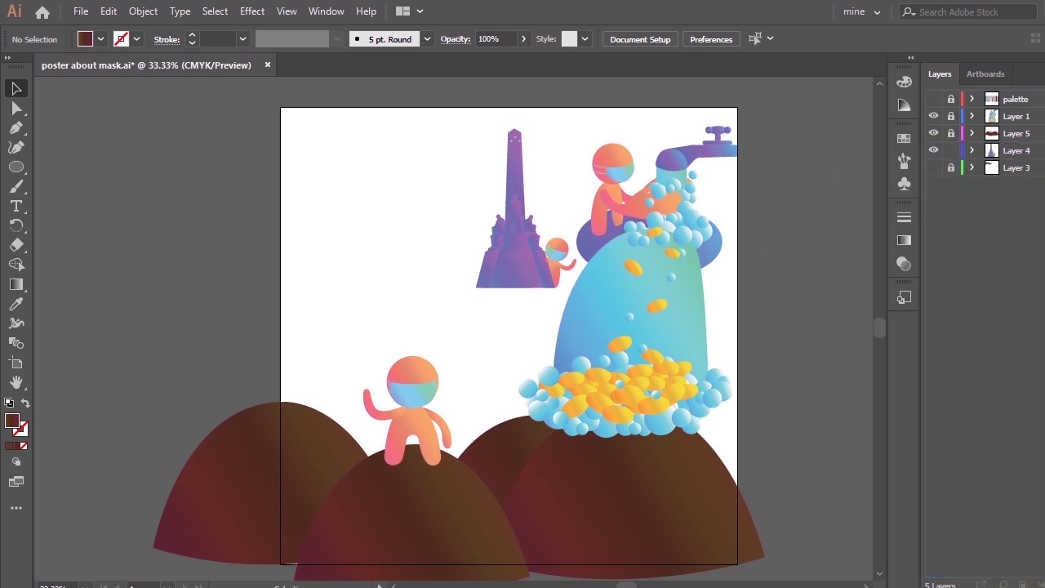
# Step: Move the monument and its small figure to the poster's upper left and enlarge them
pyautogui.moveTo(516, 235); pyautogui.dragTo(341, 286)
pyautogui.moveTo(411, 179); pyautogui.dragTo(423, 109)
pyautogui.click(448, 252)
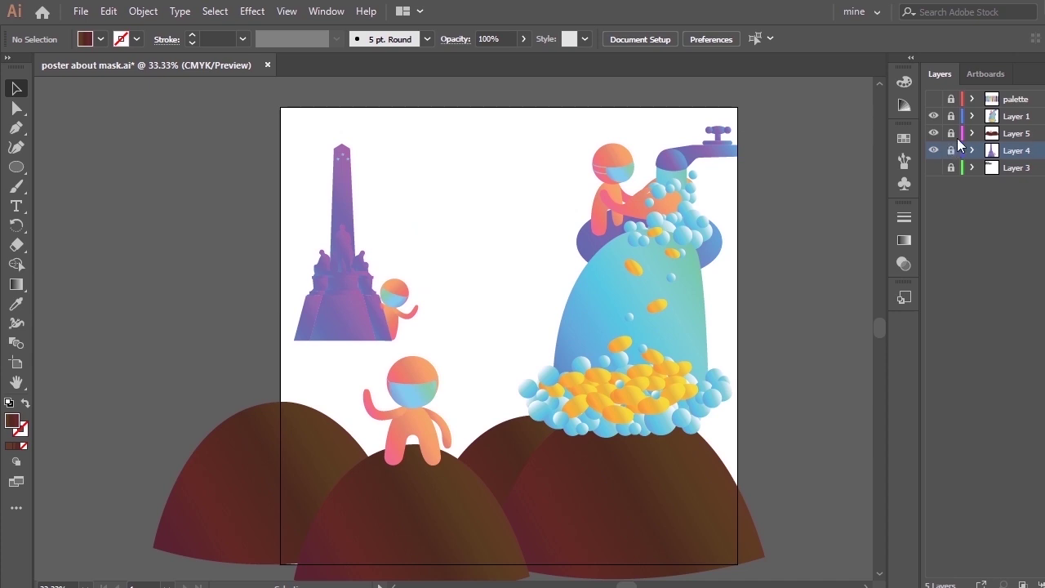
# Step: Enlarge the handwashing illustration down and to the left, keeping its tap against the poster's right edge
pyautogui.moveTo(501, 128); pyautogui.dragTo(537, 296)
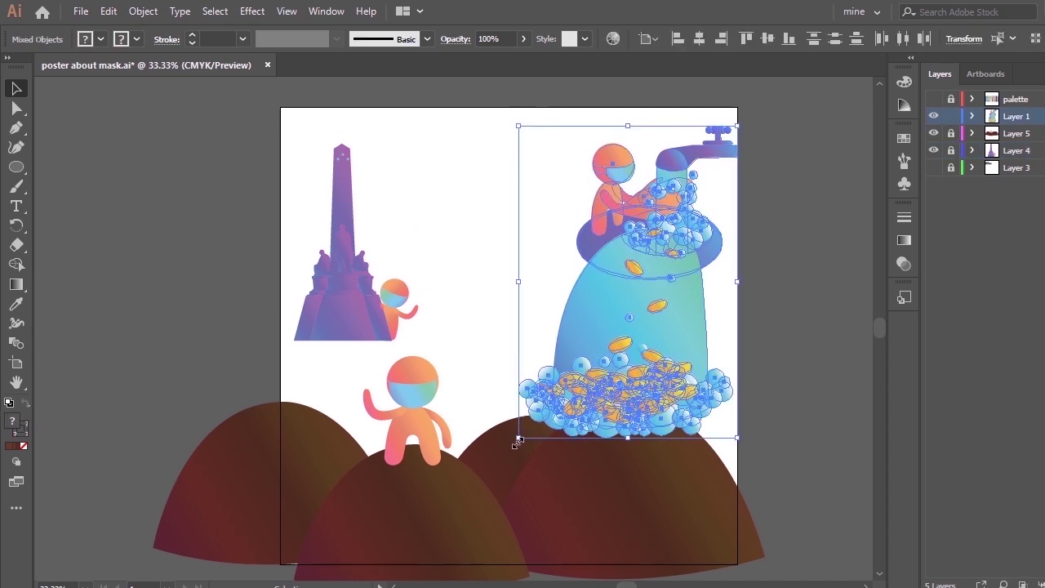
pyautogui.moveTo(518, 439); pyautogui.dragTo(490, 477)
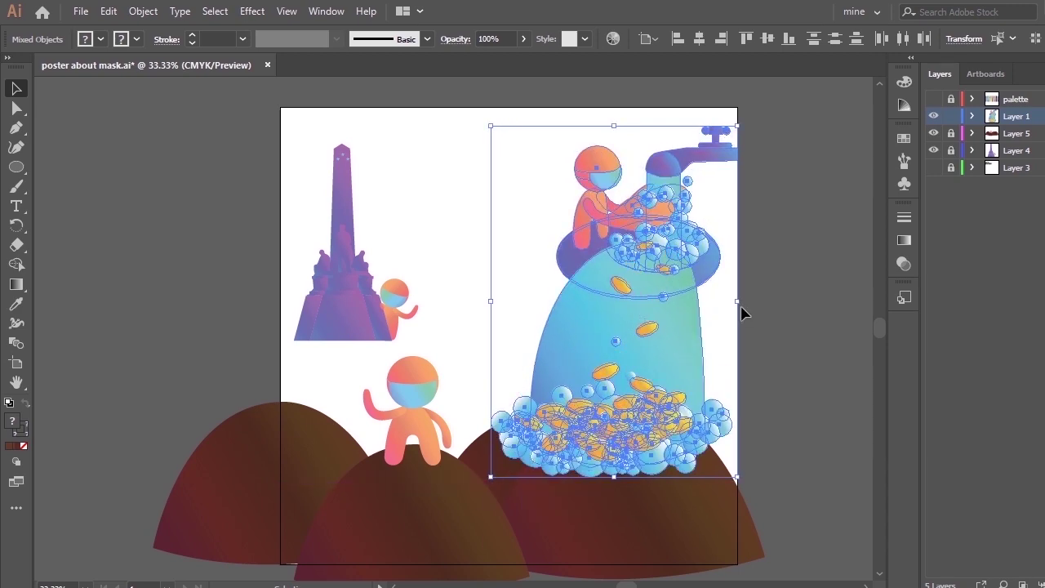
pyautogui.click(758, 320)
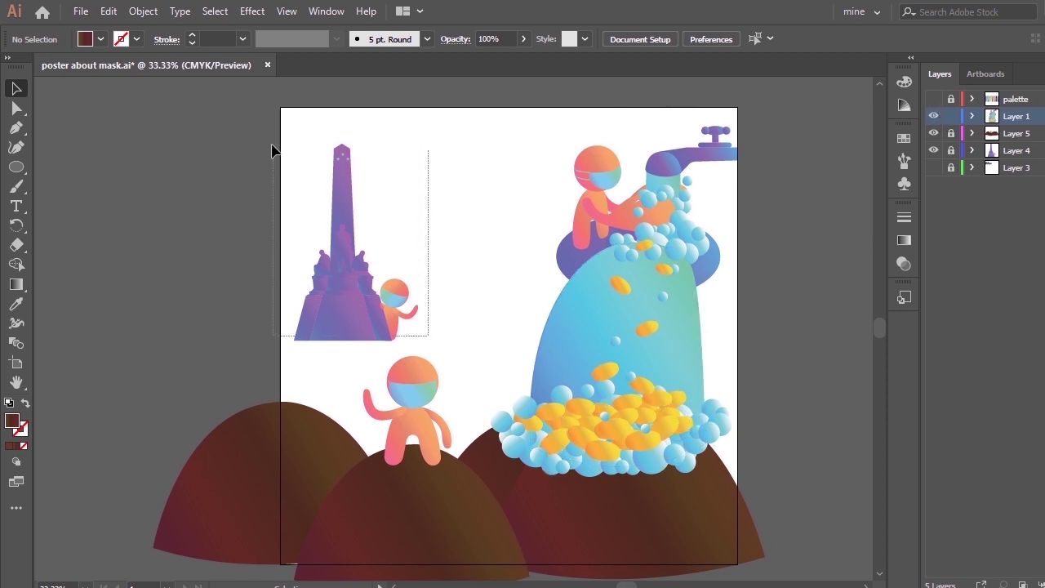
pyautogui.moveTo(271, 146); pyautogui.dragTo(272, 145)
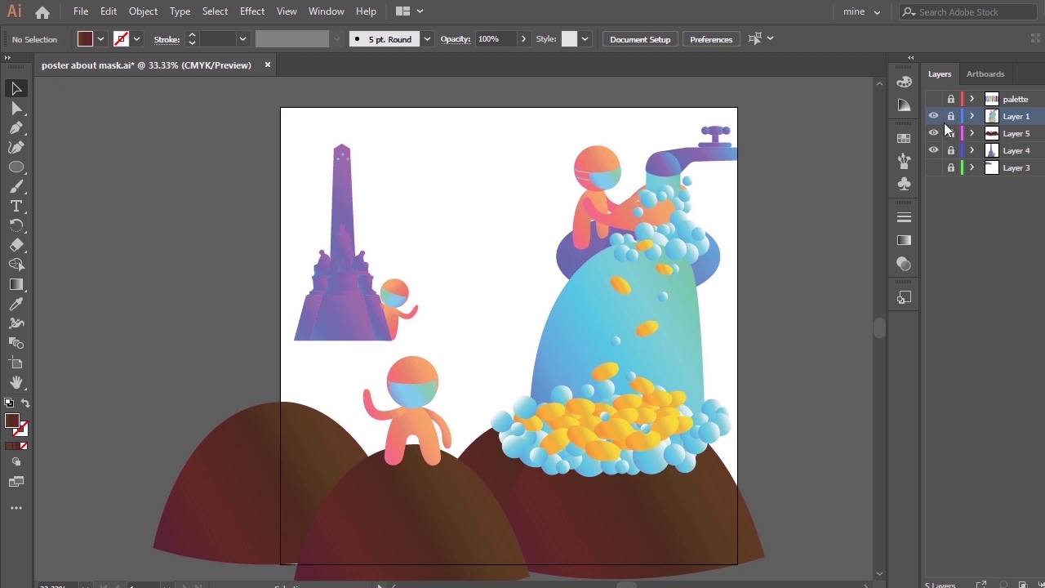
# Step: Unlock Layer 5 and delete the two hills beneath the handwashing illustration
pyautogui.click(933, 133)
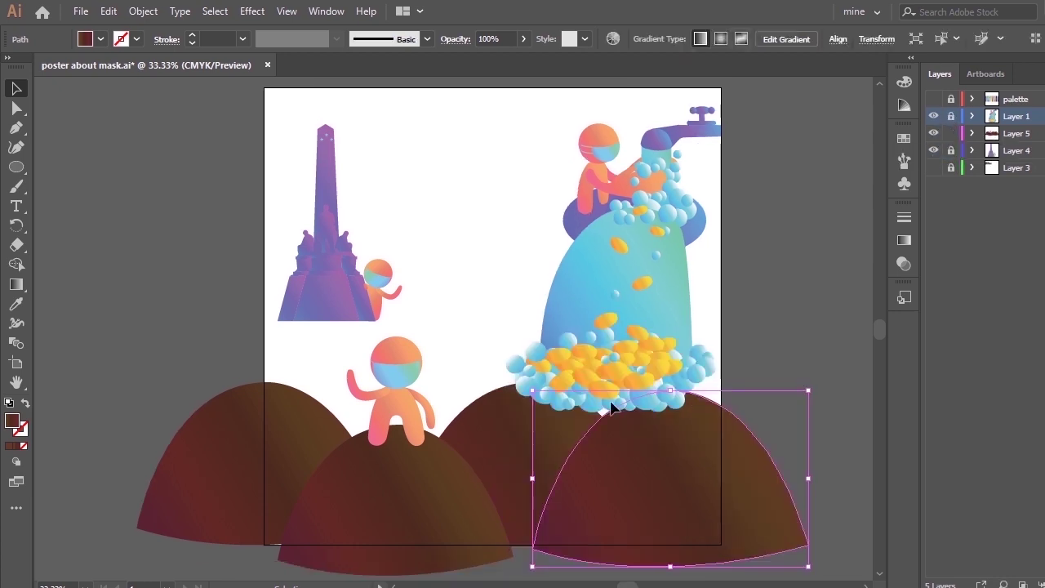
pyautogui.press('Delete')
pyautogui.click(559, 432)
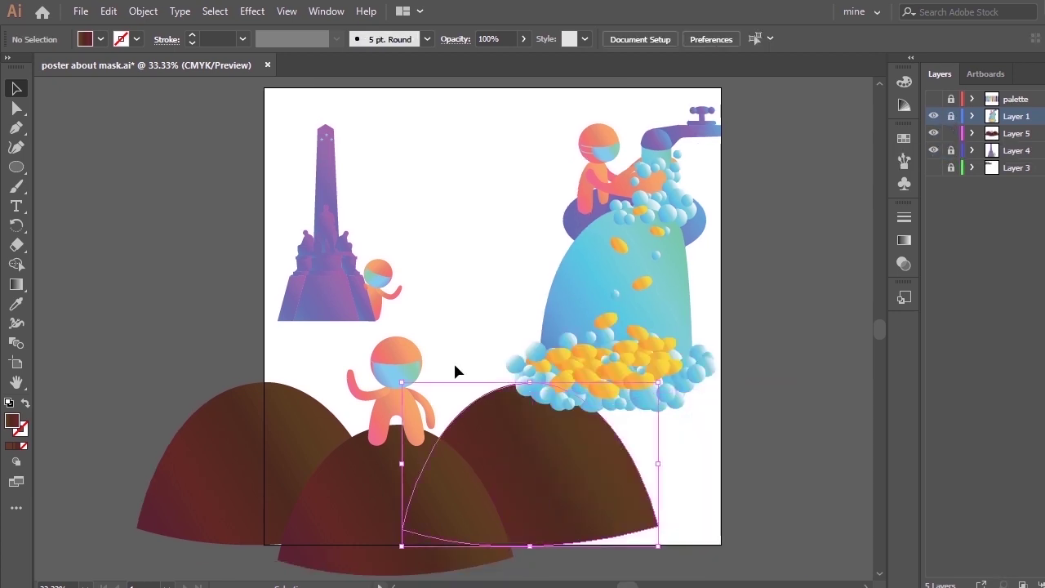
pyautogui.press('Delete')
# Step: Shift the two remaining hills and the waving figure together slightly up and to the left
pyautogui.hotkey('ctrl', 'a')
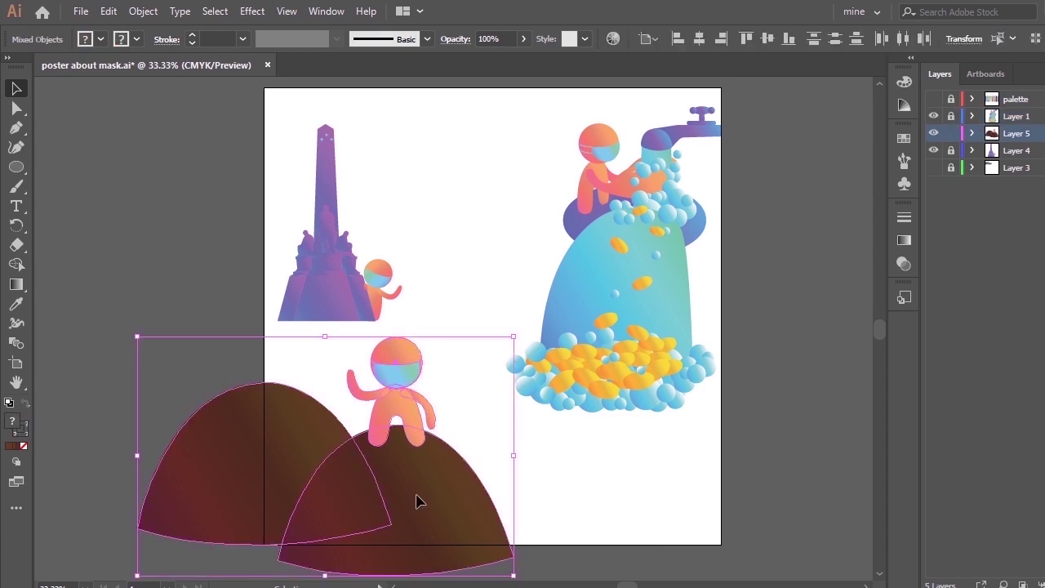
pyautogui.moveTo(416, 500); pyautogui.dragTo(397, 480)
pyautogui.moveTo(507, 309)
pyautogui.mouseDown()
pyautogui.moveTo(511, 292)
pyautogui.moveTo(501, 311)
pyautogui.mouseUp()
pyautogui.moveTo(385, 496); pyautogui.dragTo(384, 501)
pyautogui.moveTo(382, 502); pyautogui.dragTo(397, 514)
pyautogui.click(805, 327)
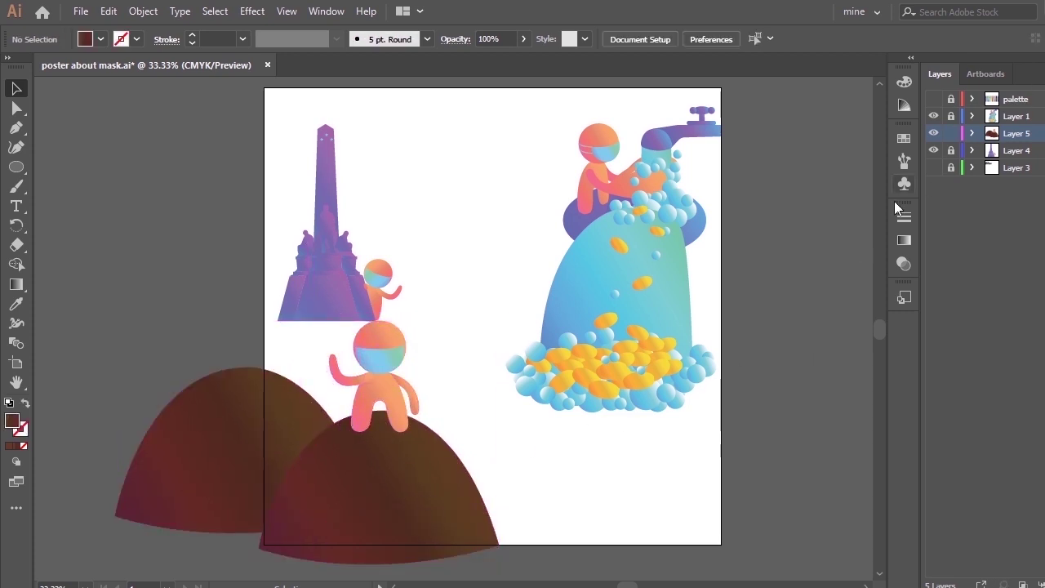
# Step: Unlock Layer 1, then enlarge the handwashing illustration and lower it slightly along the poster's right edge
pyautogui.click(951, 116)
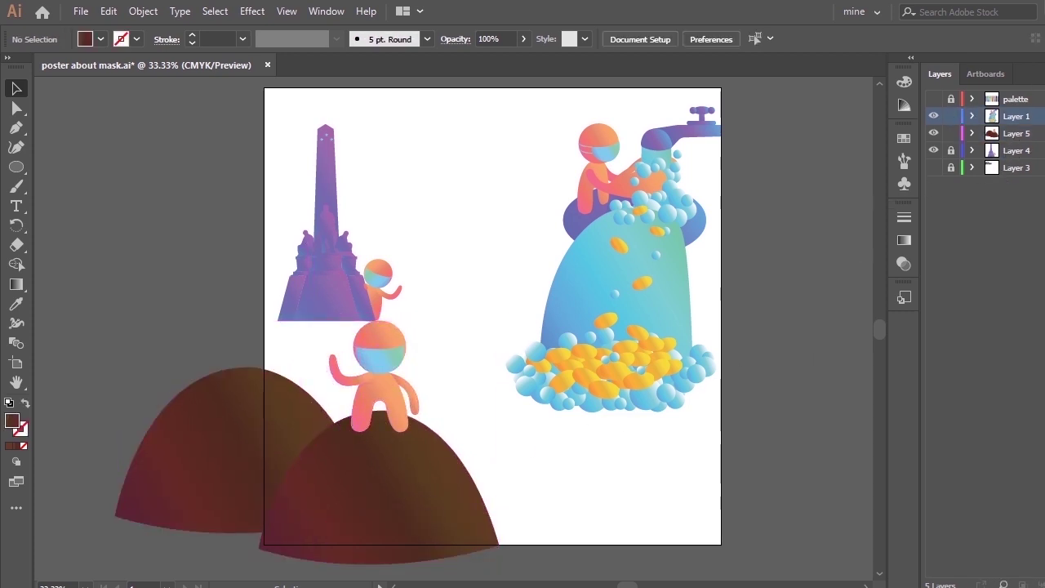
pyautogui.click(625, 210)
pyautogui.moveTo(494, 412); pyautogui.dragTo(464, 459)
pyautogui.moveTo(601, 333); pyautogui.dragTo(599, 347)
pyautogui.click(768, 339)
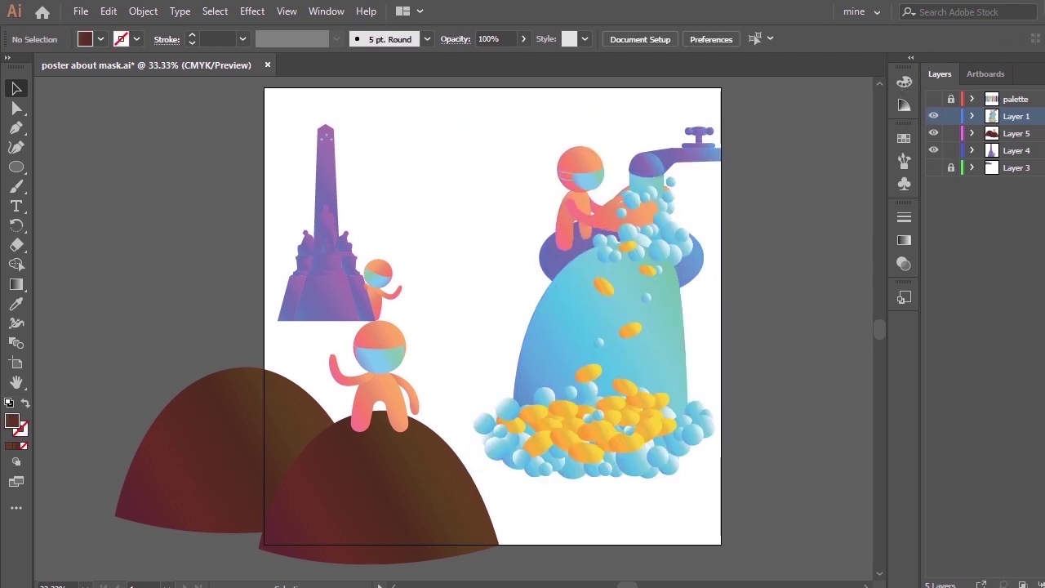
# Step: Unlock Layer 4 and nudge the monument with its small figure up and slightly to the right
pyautogui.click(1040, 151)
pyautogui.moveTo(338, 254); pyautogui.dragTo(346, 238)
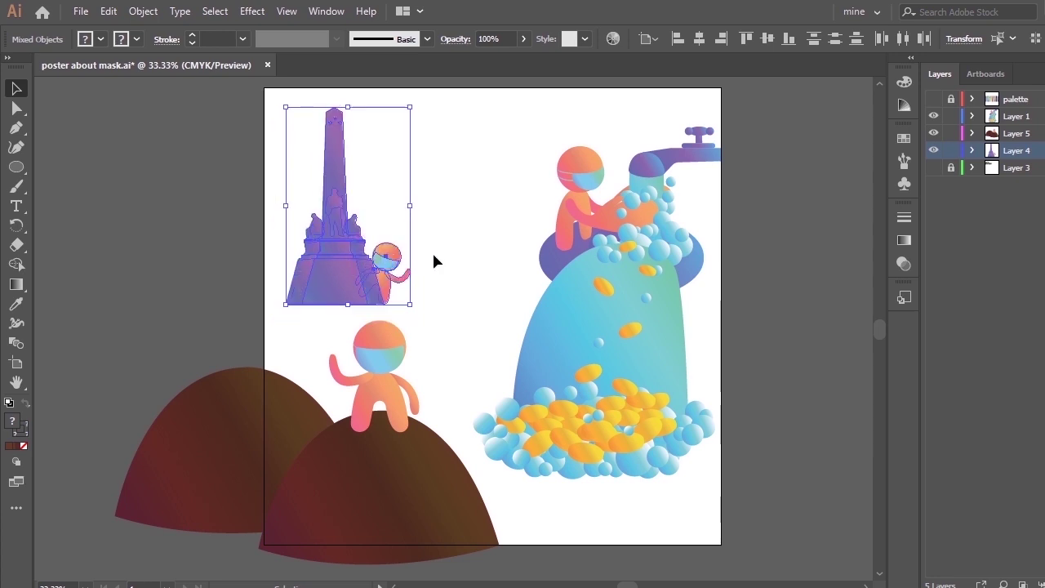
pyautogui.click(433, 261)
# Step: Enlarge the two hills and the waving figure slightly, and shift the left hill down and to the right
pyautogui.click(381, 481)
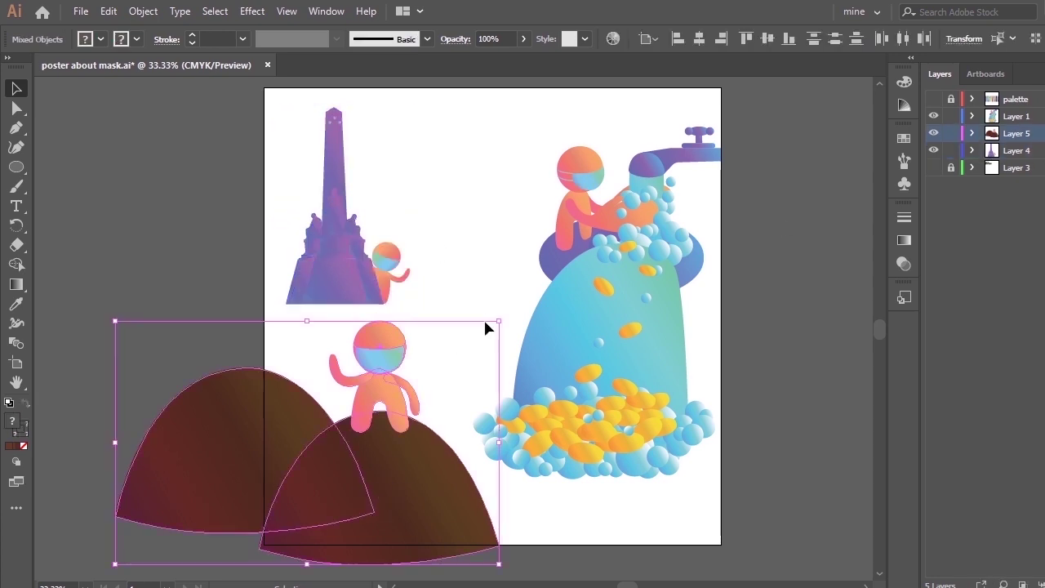
pyautogui.moveTo(498, 321); pyautogui.dragTo(516, 300)
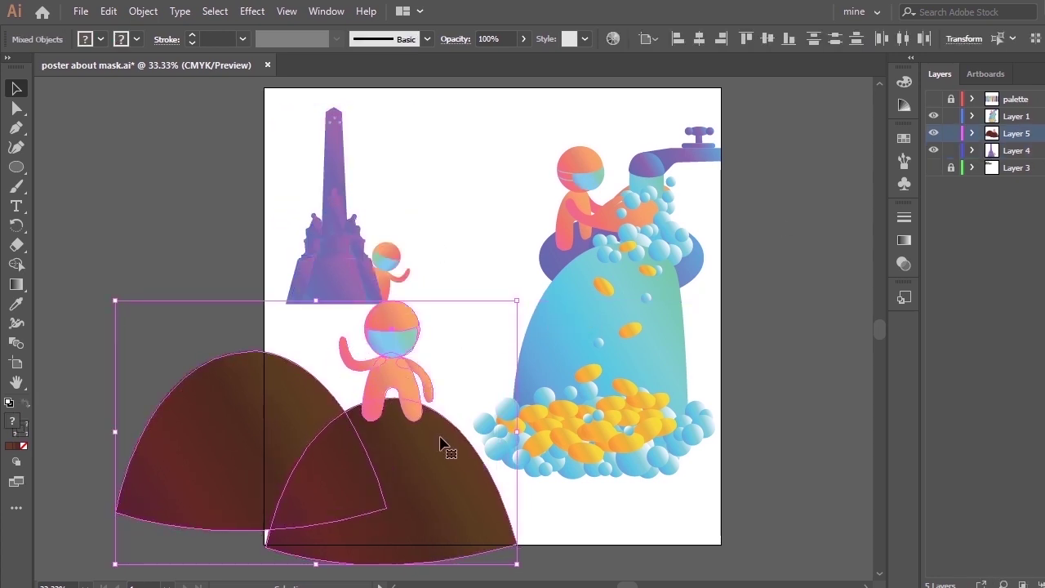
pyautogui.moveTo(440, 443); pyautogui.dragTo(441, 462)
pyautogui.click(221, 342)
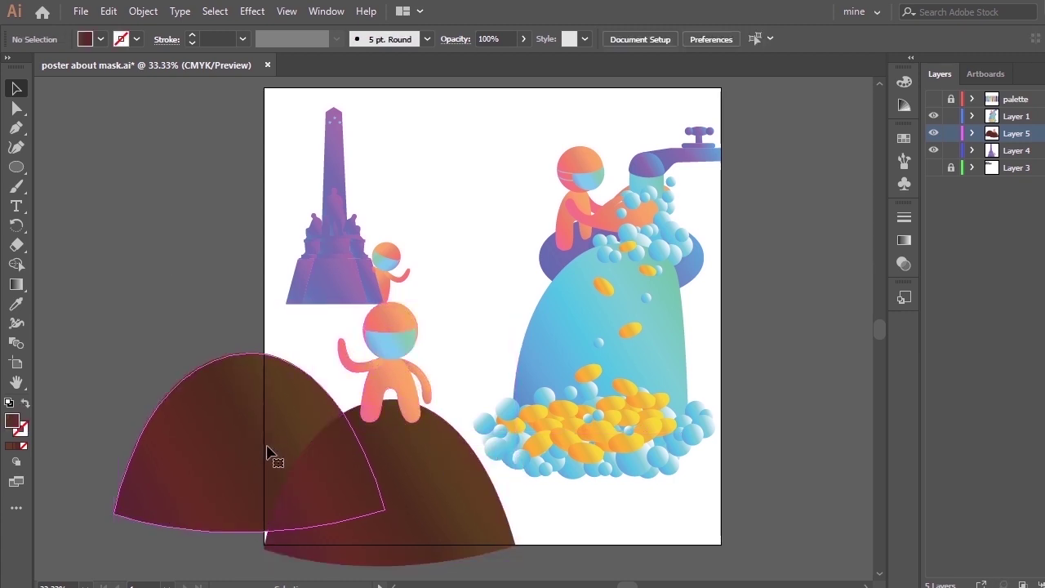
pyautogui.moveTo(267, 449)
pyautogui.mouseDown()
pyautogui.moveTo(268, 466)
pyautogui.moveTo(263, 449)
pyautogui.moveTo(286, 443)
pyautogui.moveTo(281, 453)
pyautogui.mouseUp()
pyautogui.click(228, 208)
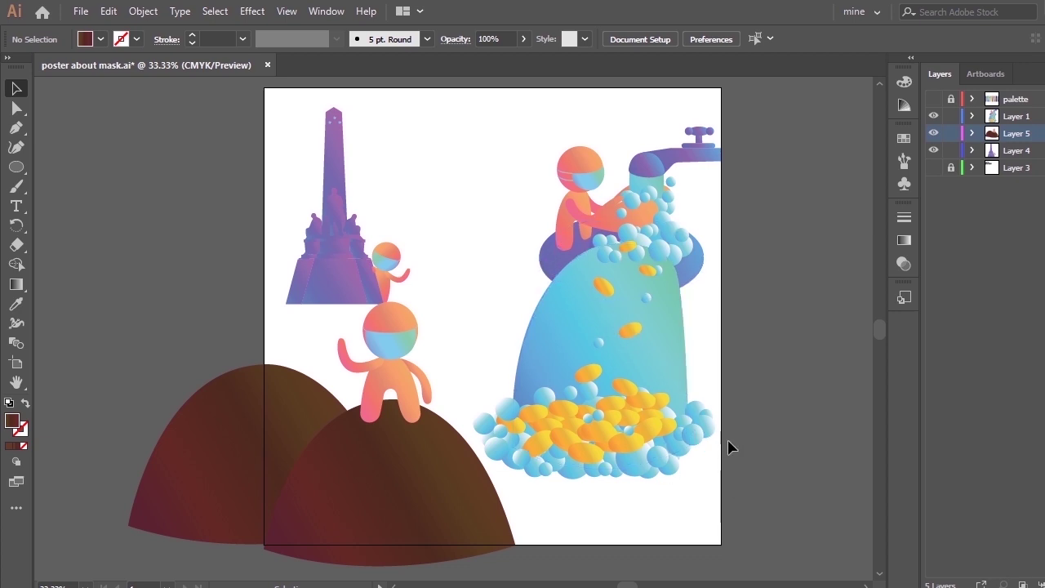
# Step: Move Layer 5 above Layer 1, lock Layer 5, and expand Layer 1's contents
pyautogui.press('m')
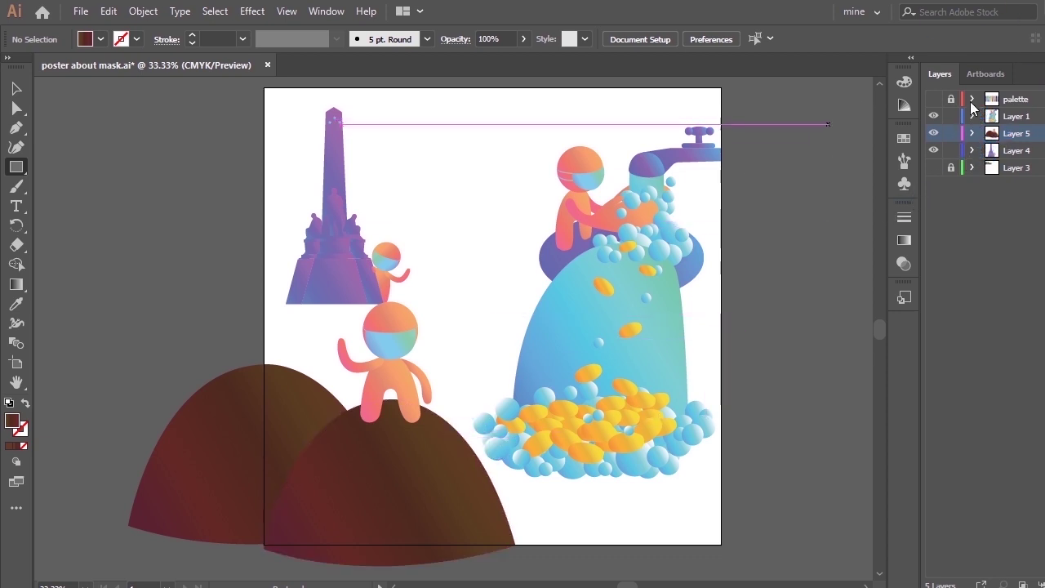
pyautogui.moveTo(1028, 132); pyautogui.dragTo(1022, 107)
pyautogui.click(973, 133)
pyautogui.click(950, 116)
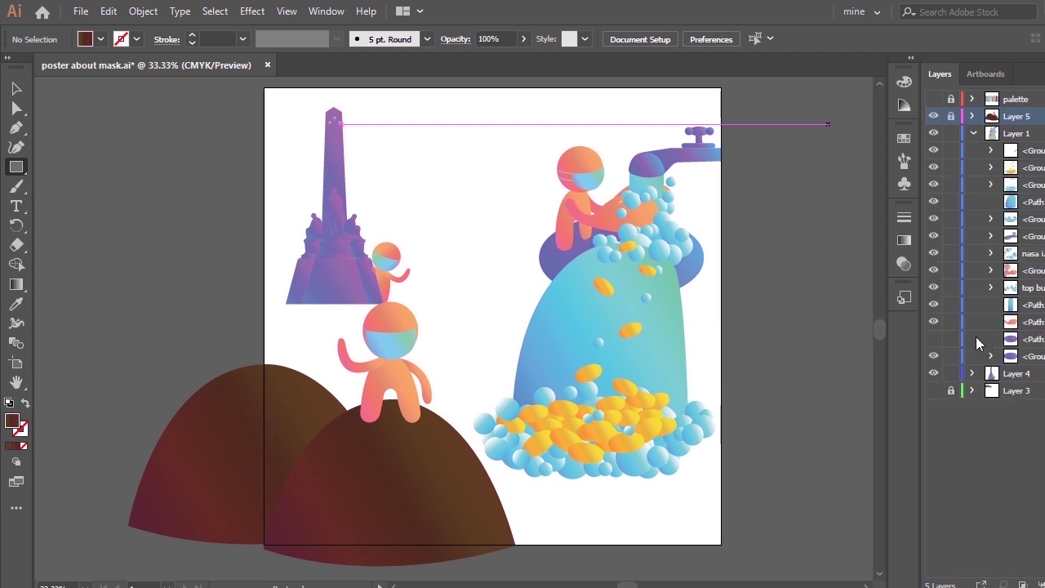
# Step: Lock all the individual artwork items inside Layer 1
pyautogui.click(1038, 133)
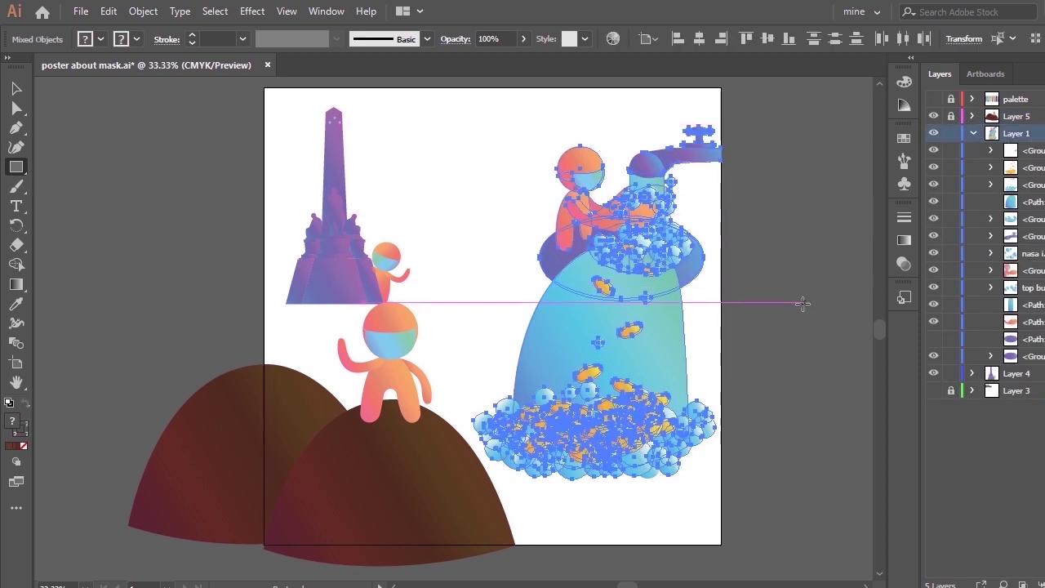
pyautogui.press('c')
pyautogui.press('v')
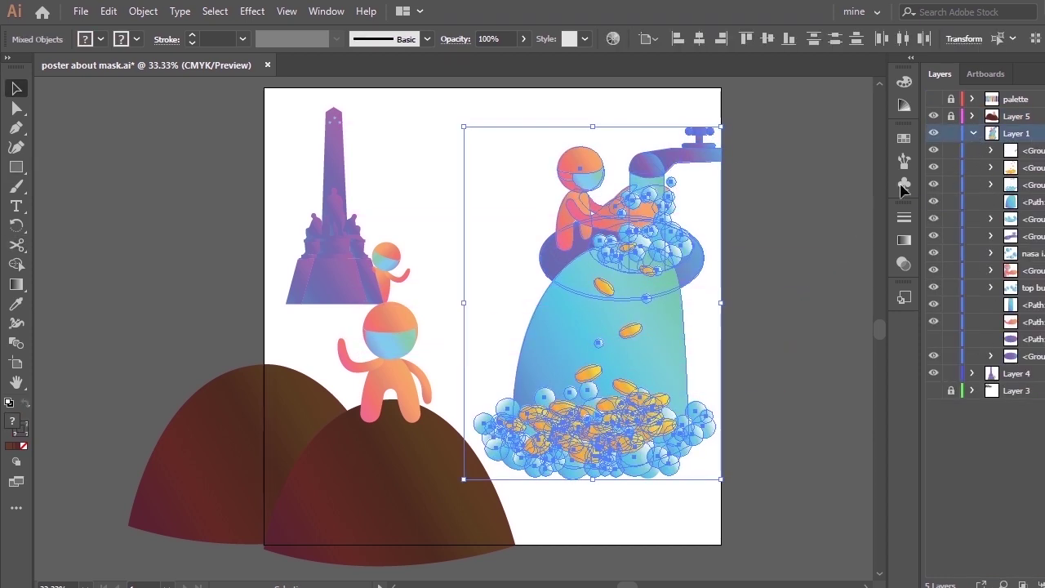
pyautogui.hotkey('ctrl', 'shift', 'a')
pyautogui.moveTo(950, 150); pyautogui.dragTo(965, 341)
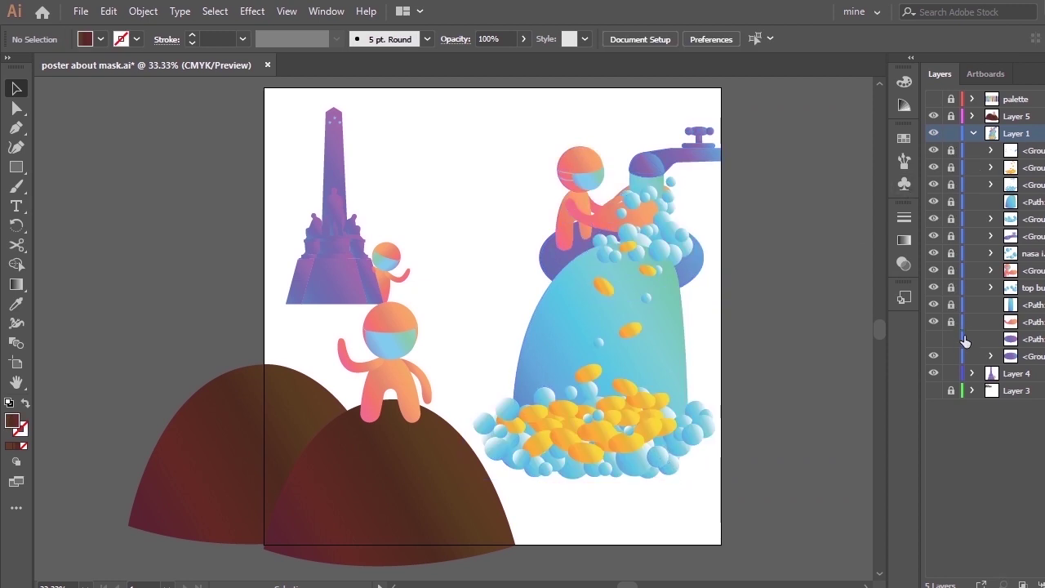
# Step: Draw a rectangle across the poster's lower-right area, give it the water stream's blue gradient, and place it at the bottom of Layer 1
pyautogui.press('m')
pyautogui.moveTo(445, 420); pyautogui.dragTo(720, 545)
pyautogui.press('i')
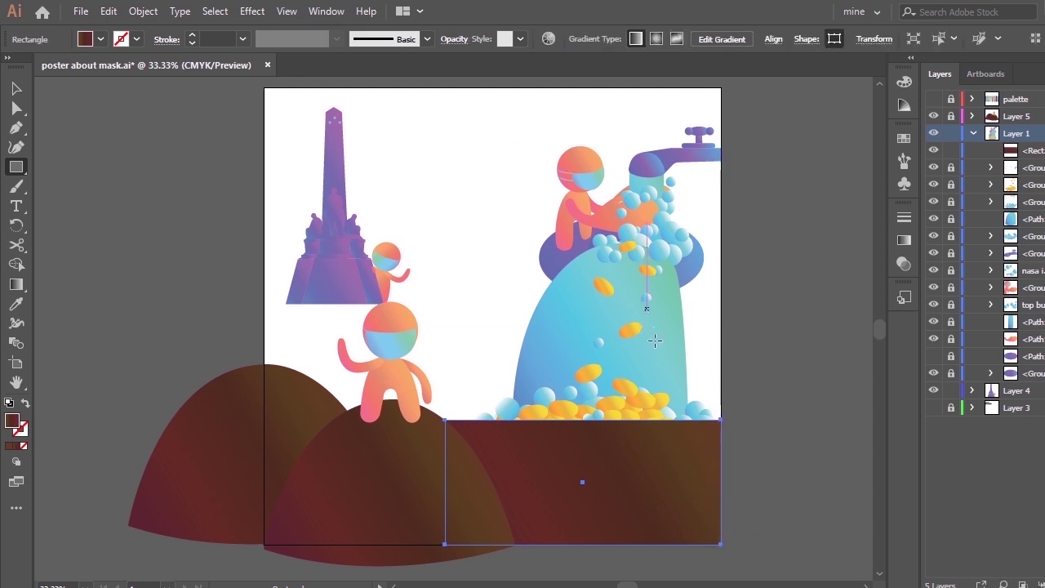
pyautogui.click(670, 342)
pyautogui.moveTo(1034, 152); pyautogui.dragTo(1019, 381)
# Step: Lower the water rectangle's top edge, tuck its left side behind the hill, and align its right side with the poster's edge
pyautogui.click(16, 88)
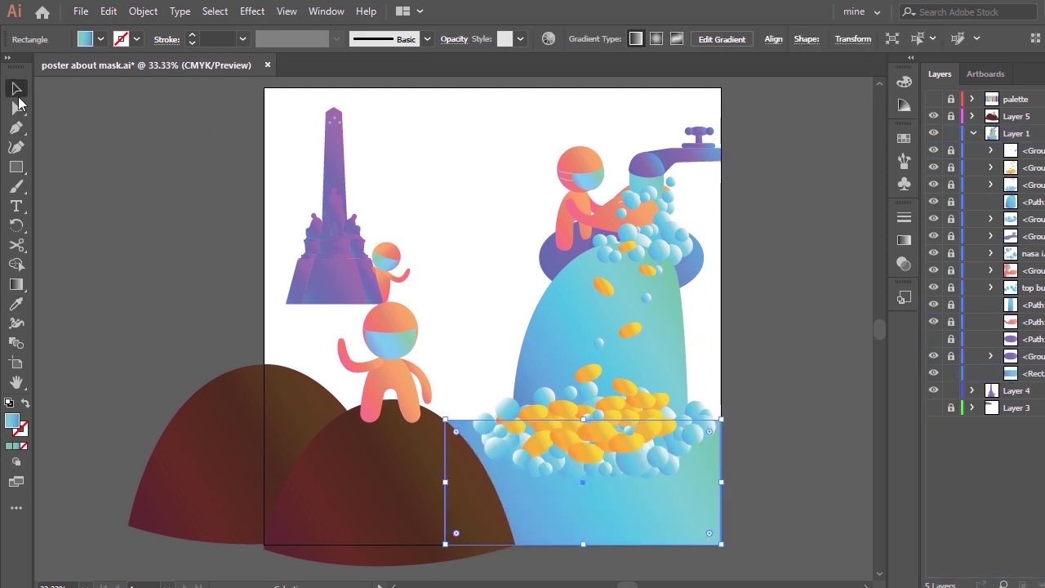
pyautogui.moveTo(585, 420); pyautogui.dragTo(586, 431)
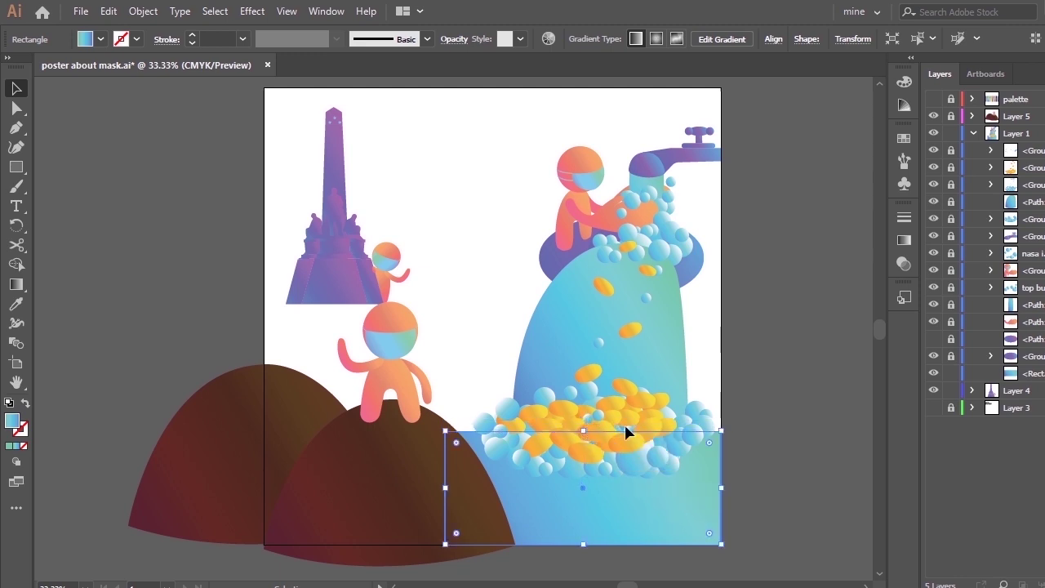
pyautogui.click(759, 433)
pyautogui.click(685, 522)
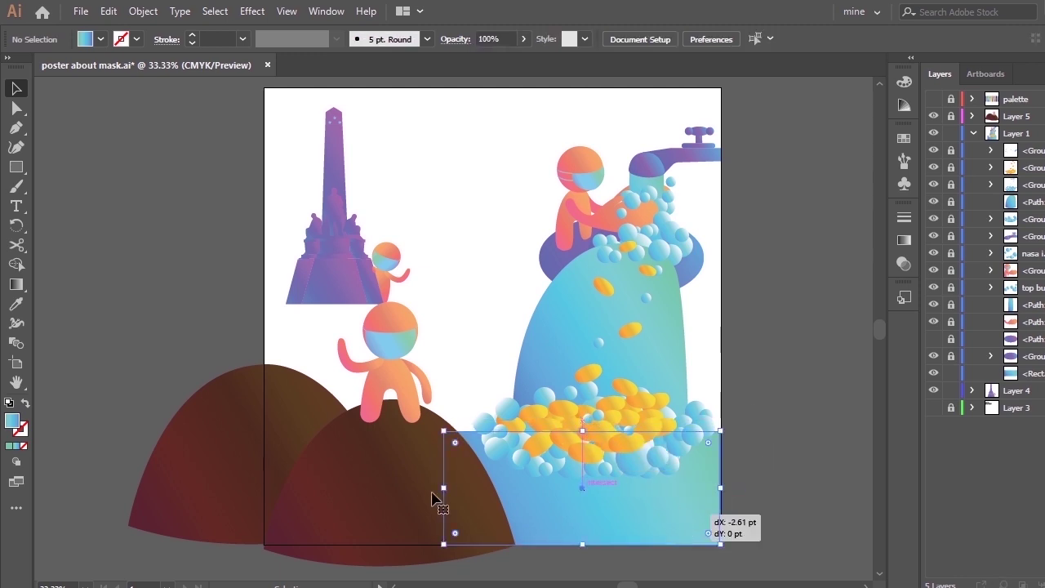
pyautogui.moveTo(445, 488); pyautogui.dragTo(457, 489)
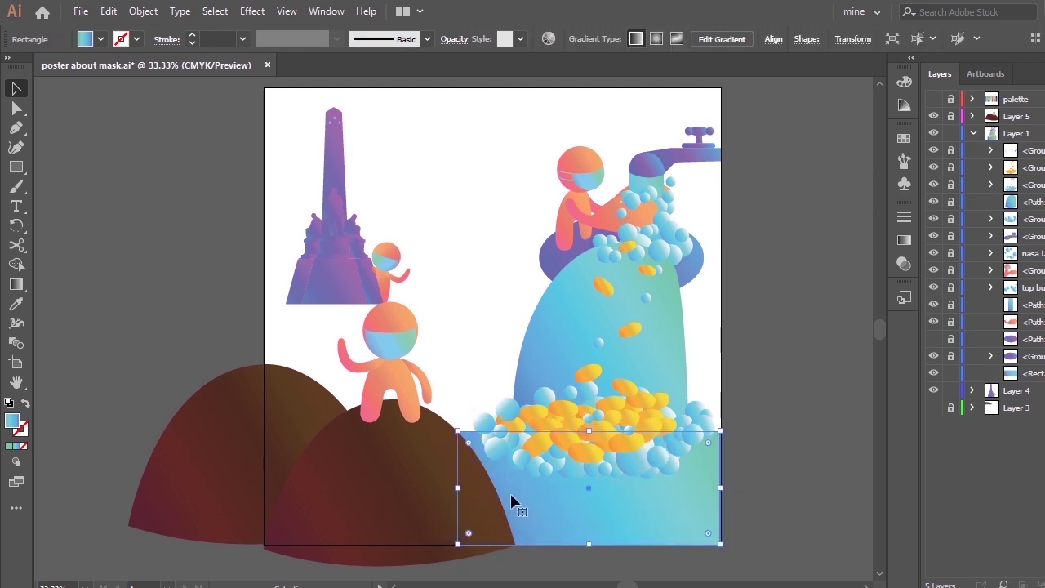
pyautogui.click(752, 403)
pyautogui.click(722, 484)
pyautogui.moveTo(722, 484)
pyautogui.mouseDown()
pyautogui.moveTo(737, 485)
pyautogui.moveTo(722, 484)
pyautogui.mouseUp()
pyautogui.click(791, 335)
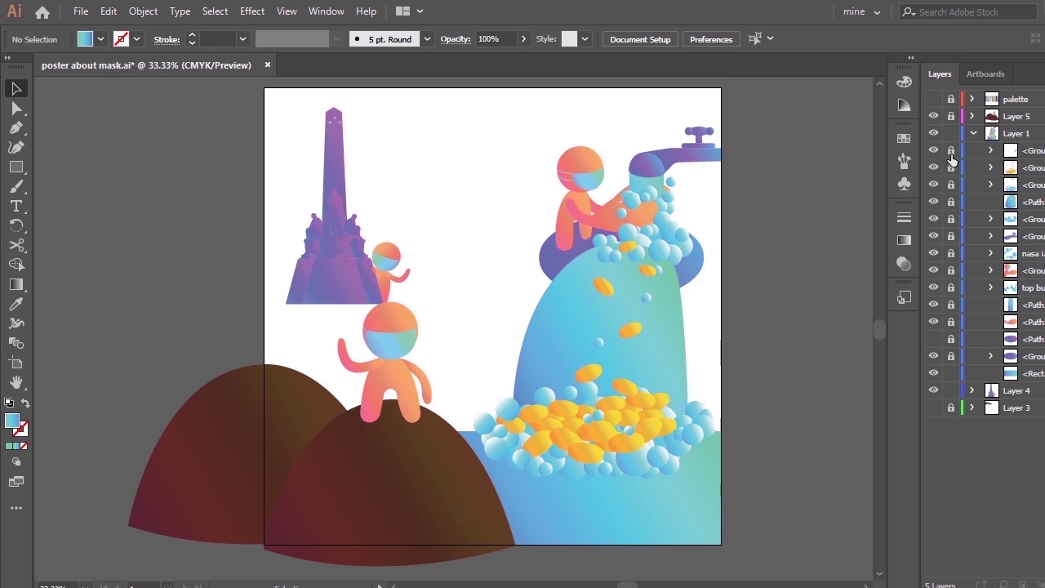
# Step: Lock only the water rectangle in Layer 1, and slightly enlarge the rest of the handwashing illustration
pyautogui.click(934, 203)
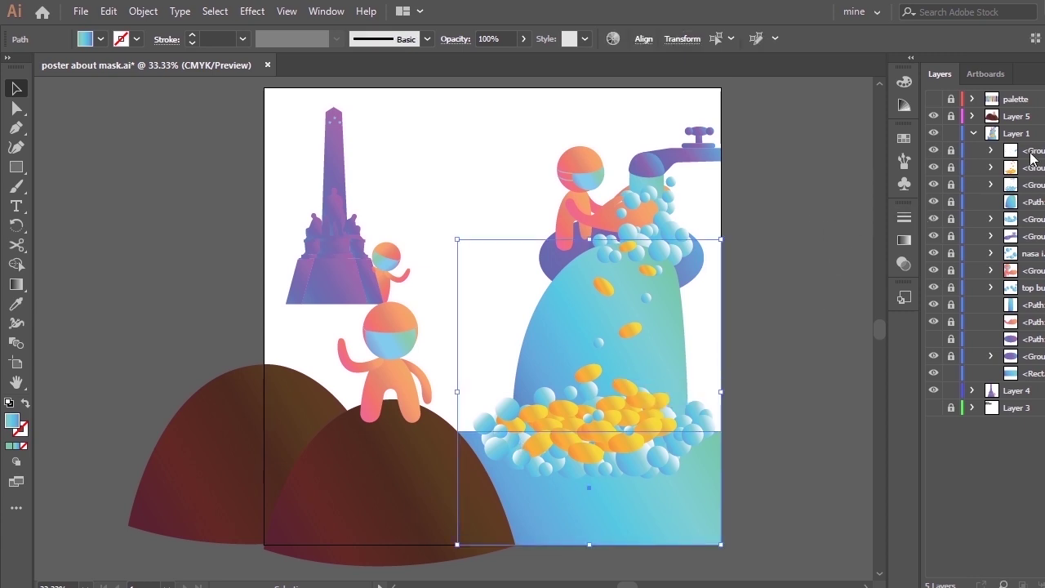
pyautogui.hotkey('ctrl', 'alt', '2')
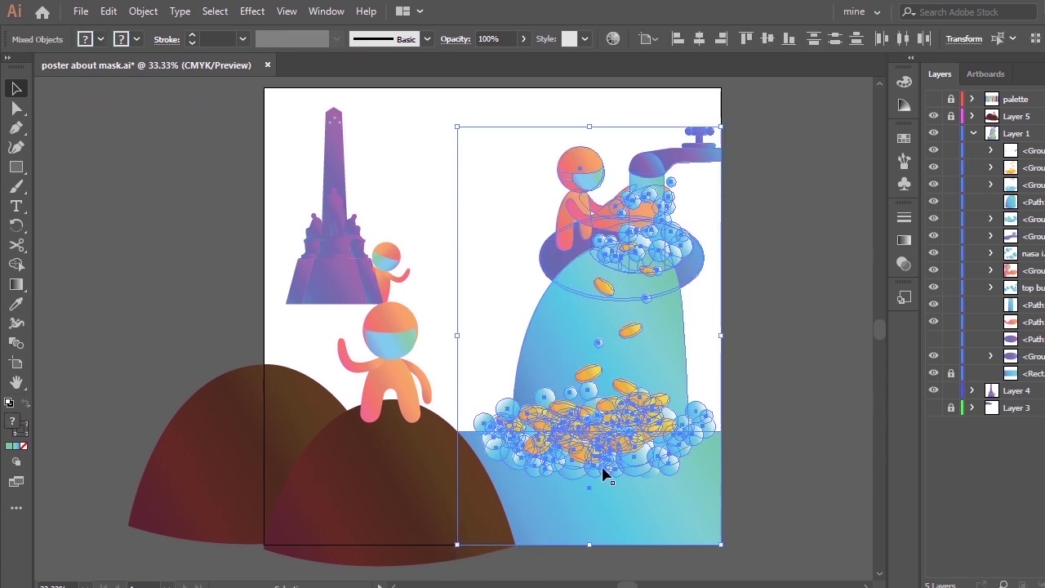
pyautogui.moveTo(457, 544); pyautogui.dragTo(466, 488)
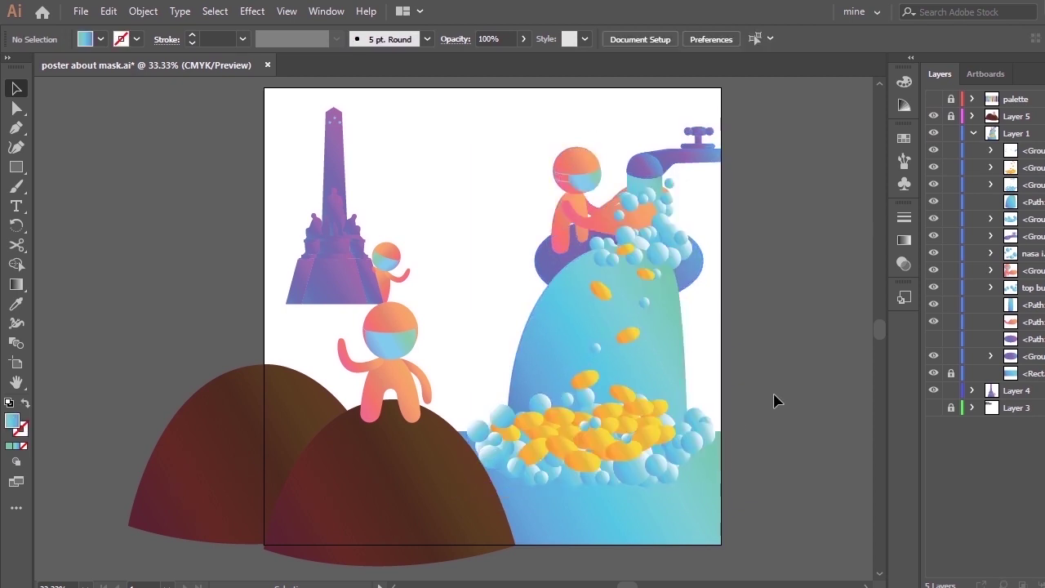
# Step: Shorten the faucet pipe by moving both anchors of its right end inward to about X 1073 pt
pyautogui.click(717, 155)
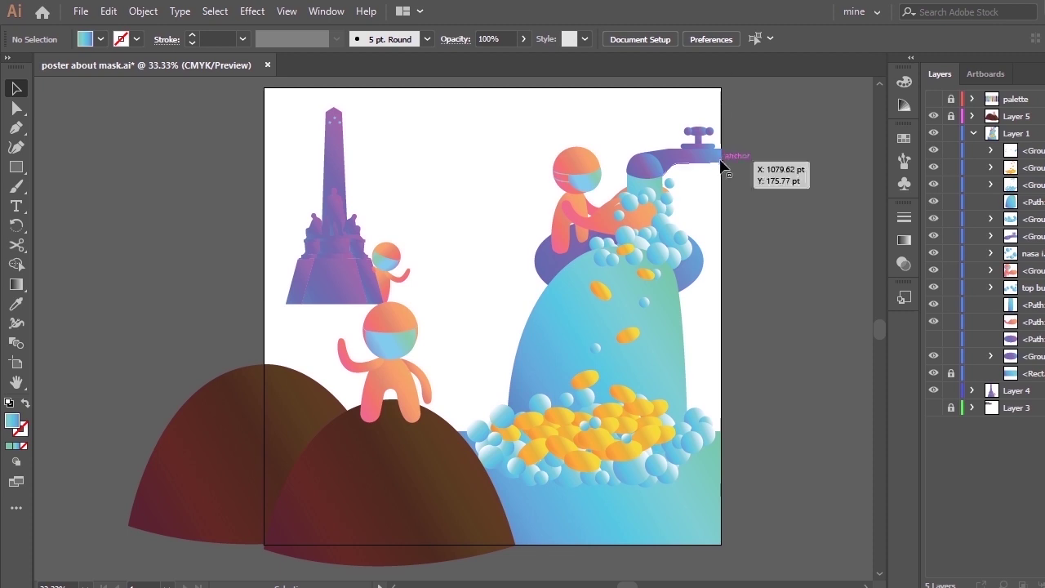
pyautogui.hotkey('ctrl', '=')
pyautogui.hotkey('ctrl', '=')
pyautogui.hotkey('ctrl', '=')
pyautogui.hotkey('ctrl', '=')
pyautogui.hotkey('ctrl', '=')
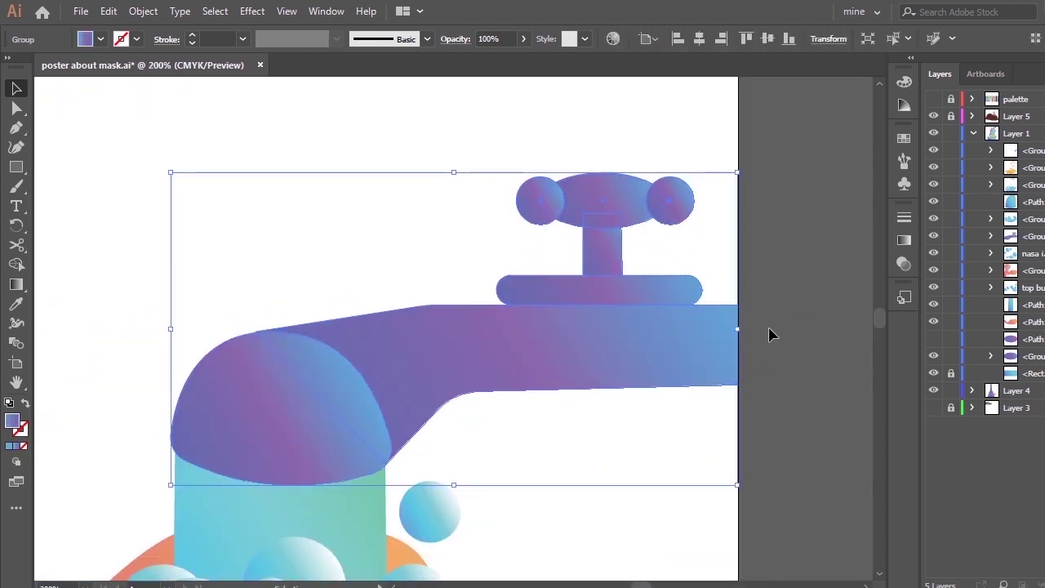
pyautogui.click(770, 330)
pyautogui.click(735, 328)
pyautogui.press('a')
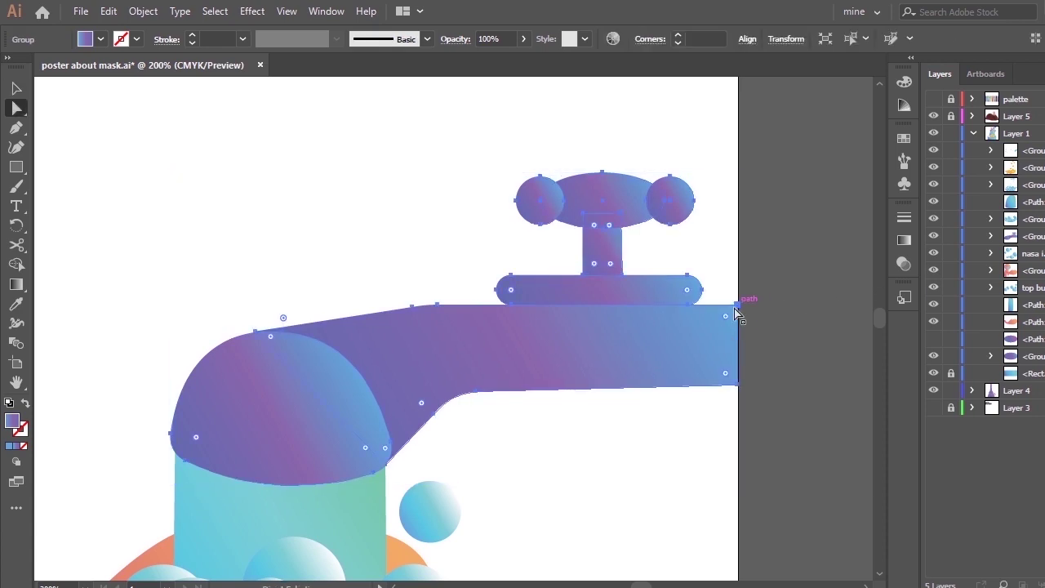
pyautogui.moveTo(738, 305); pyautogui.dragTo(725, 308)
pyautogui.moveTo(738, 384); pyautogui.dragTo(722, 390)
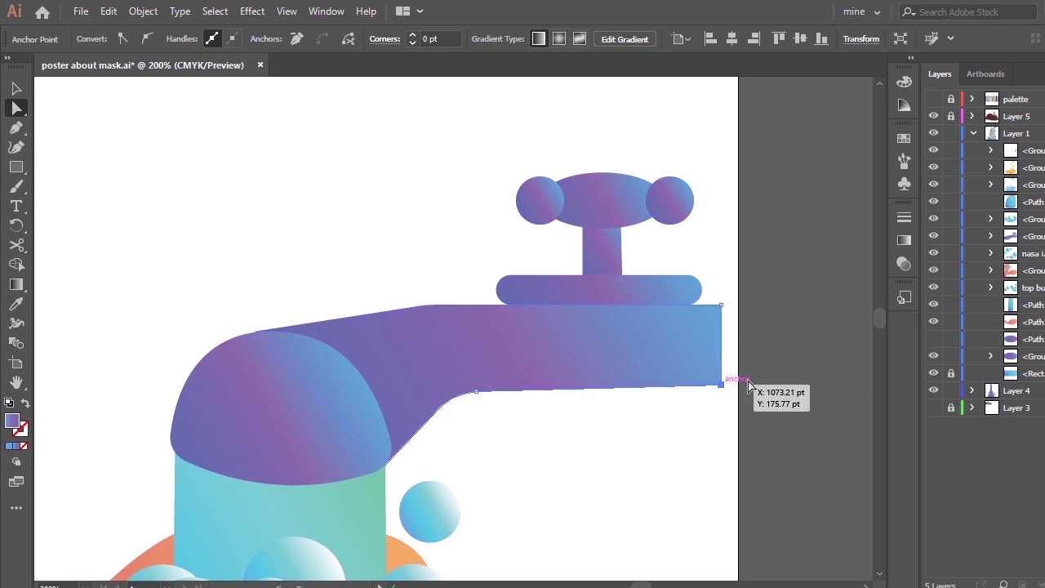
pyautogui.click(742, 378)
# Step: Try to shift the faucet's handle by its selected points, and by isolating the faucet group
pyautogui.moveTo(479, 161); pyautogui.dragTo(740, 299)
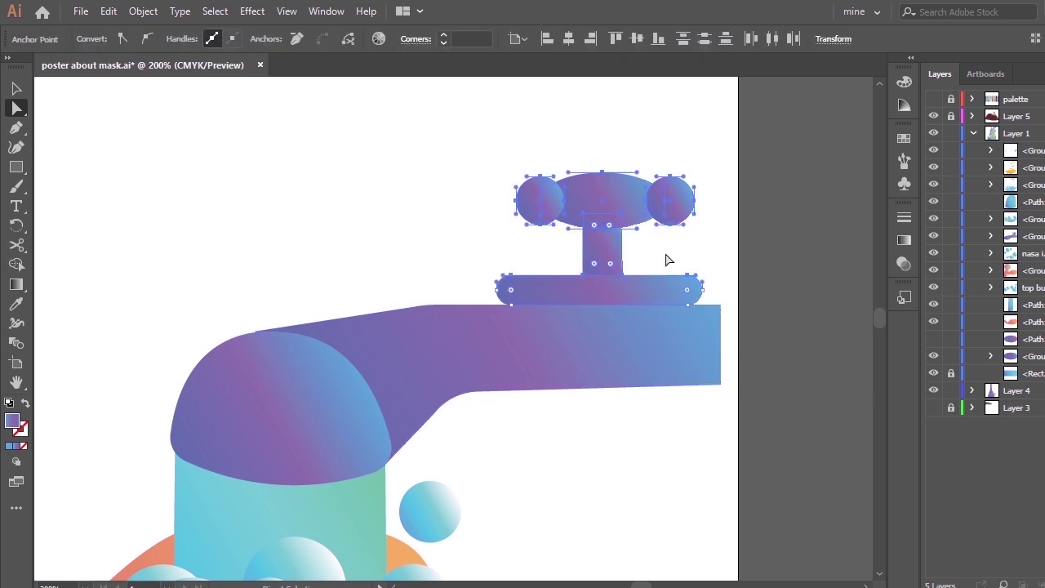
pyautogui.press('v')
pyautogui.moveTo(607, 205); pyautogui.dragTo(610, 216)
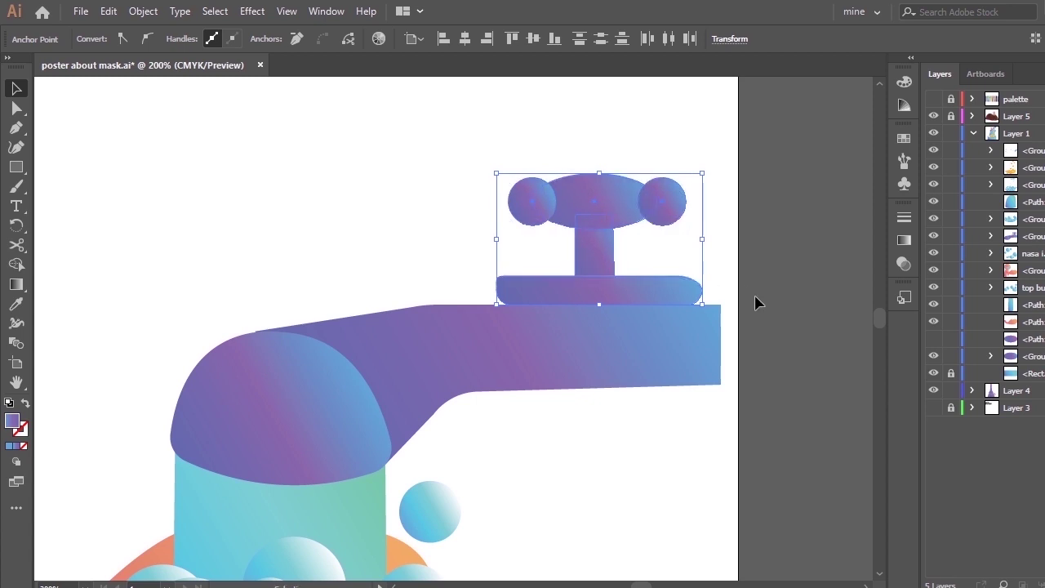
pyautogui.hotkey('ctrl', 'z')
pyautogui.doubleClick(605, 200)
pyautogui.moveTo(602, 205)
pyautogui.mouseDown()
pyautogui.moveTo(576, 208)
pyautogui.moveTo(598, 210)
pyautogui.mouseUp()
pyautogui.hotkey('ctrl', 'z')
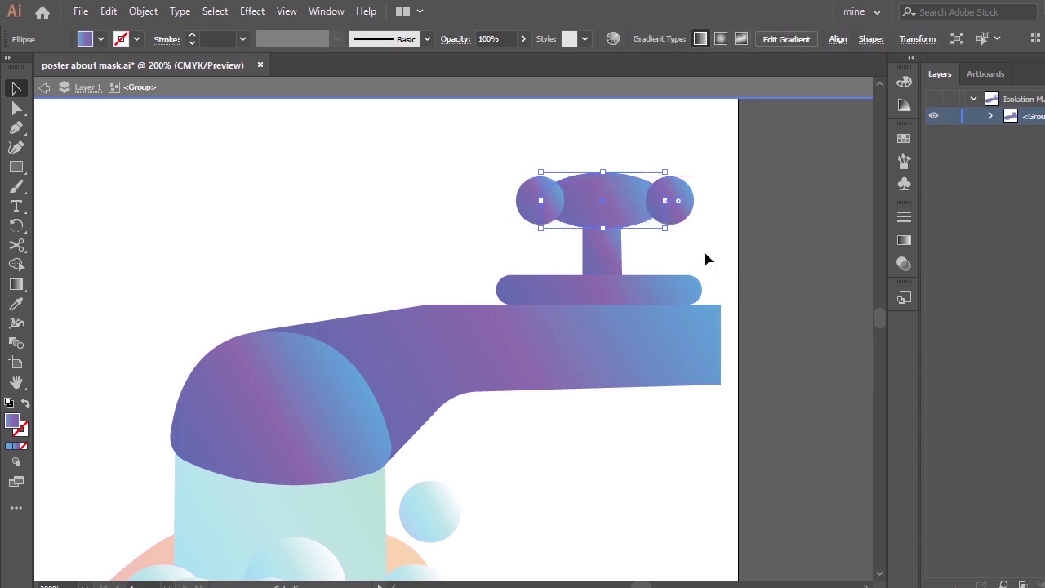
pyautogui.click(44, 89)
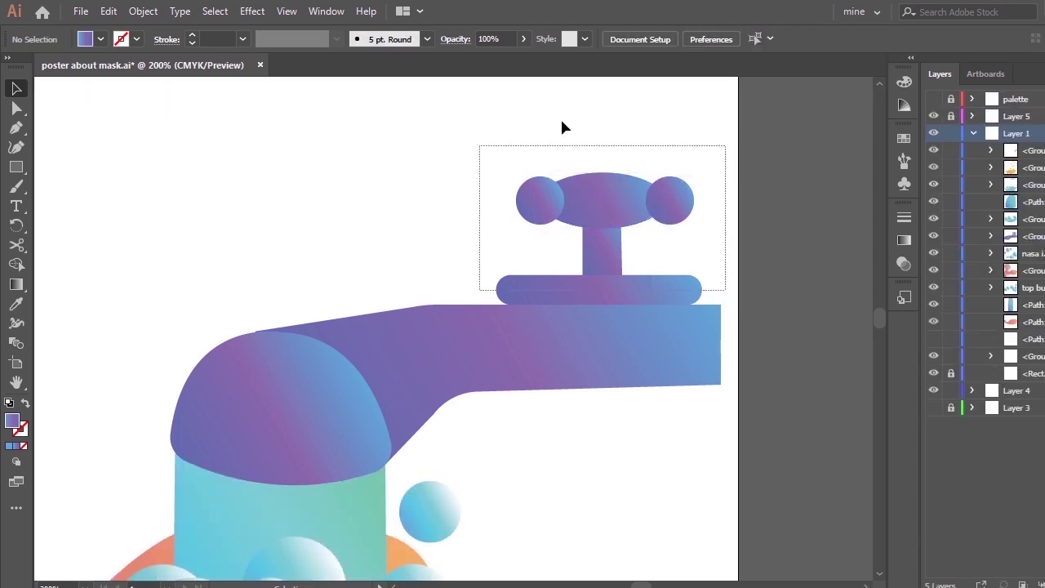
# Step: Expand the faucet group in Layer 1 and try to reposition the anchor points of the handle and its base
pyautogui.click(606, 205)
pyautogui.click(990, 236)
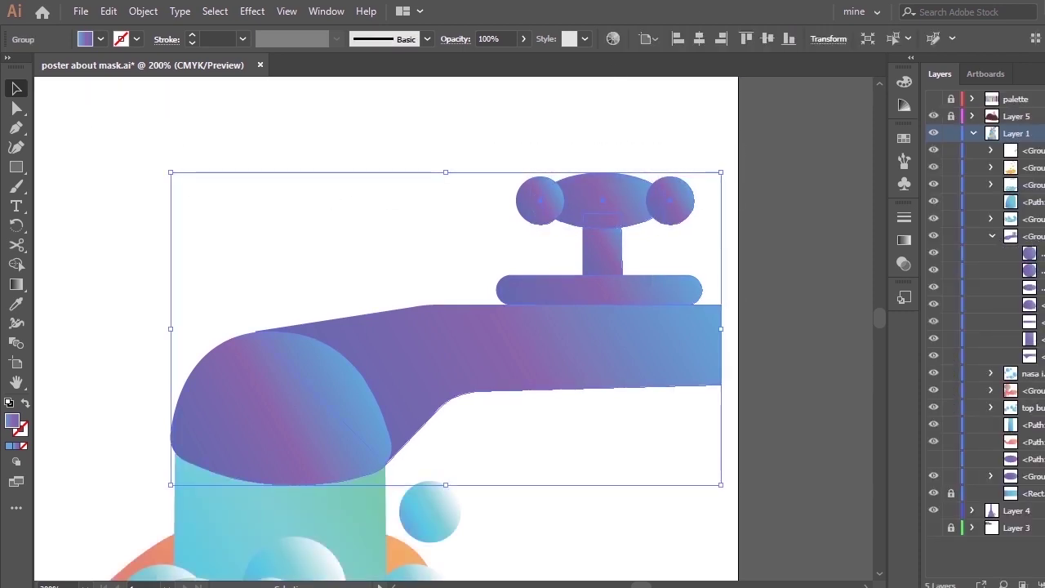
pyautogui.click(504, 157)
pyautogui.press('a')
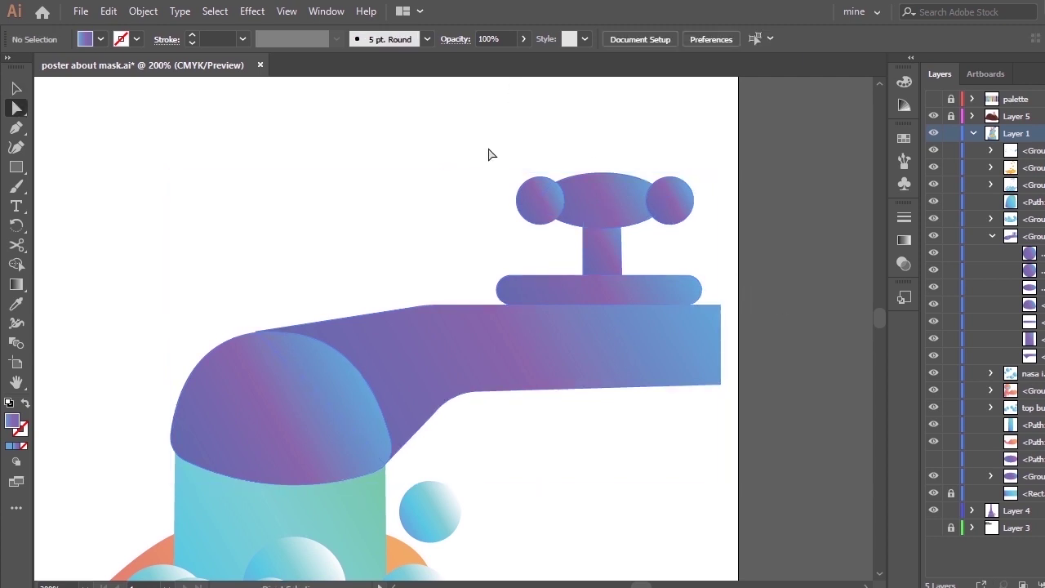
pyautogui.moveTo(488, 147); pyautogui.dragTo(707, 286)
pyautogui.press('v')
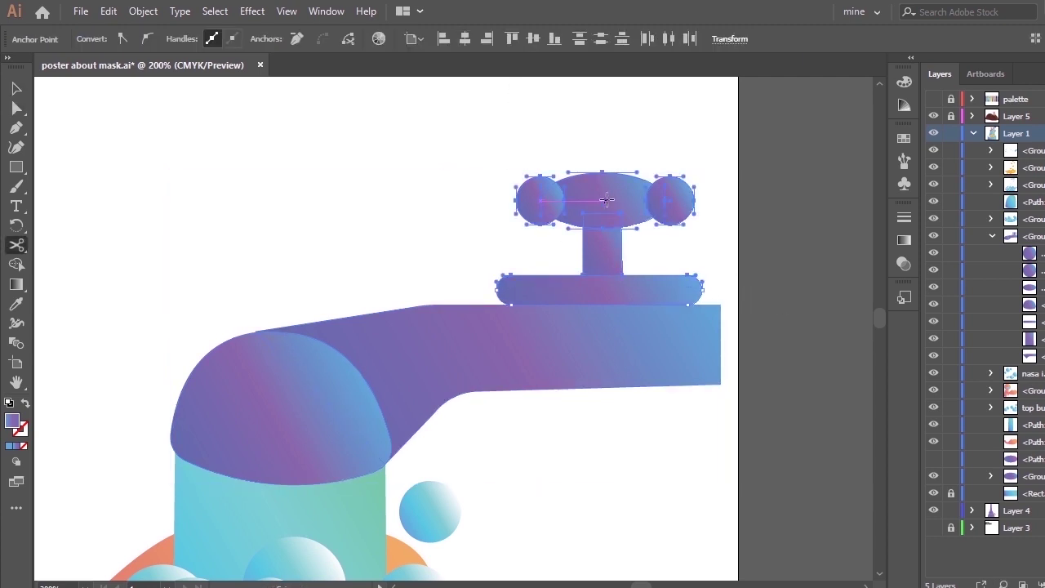
pyautogui.moveTo(604, 210); pyautogui.dragTo(601, 183)
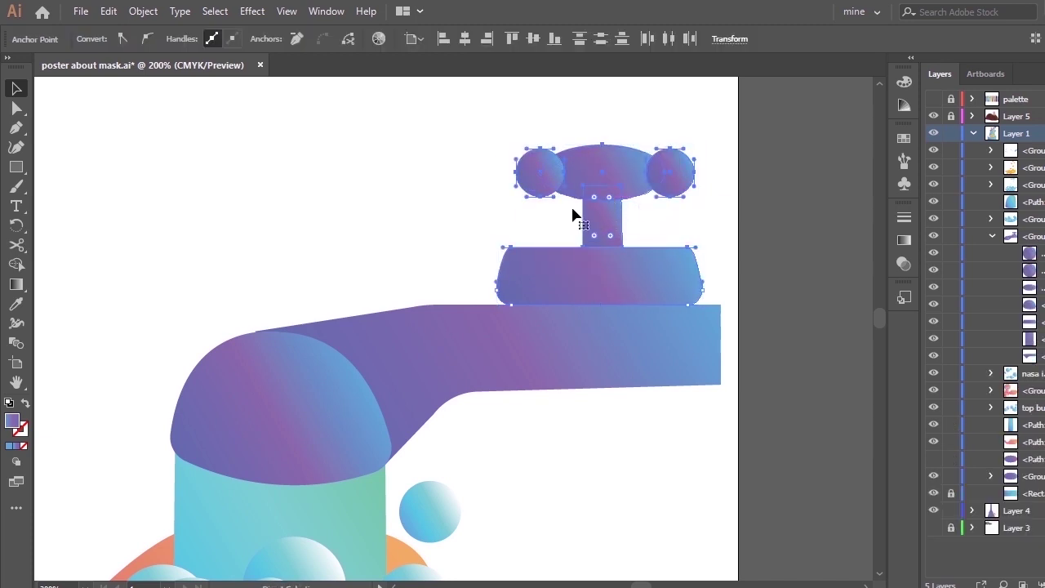
pyautogui.hotkey('ctrl', 'z')
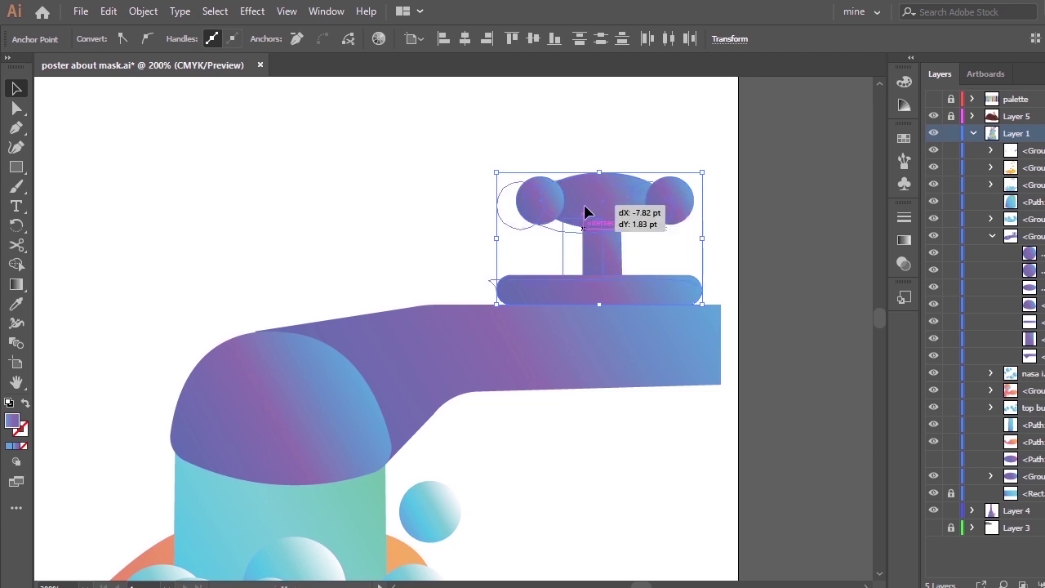
pyautogui.hotkey('ctrl', 'z')
# Step: Ungroup the faucet and move the handle with its stem and base slightly left along the pipe
pyautogui.rightClick(605, 207)
pyautogui.click(710, 238)
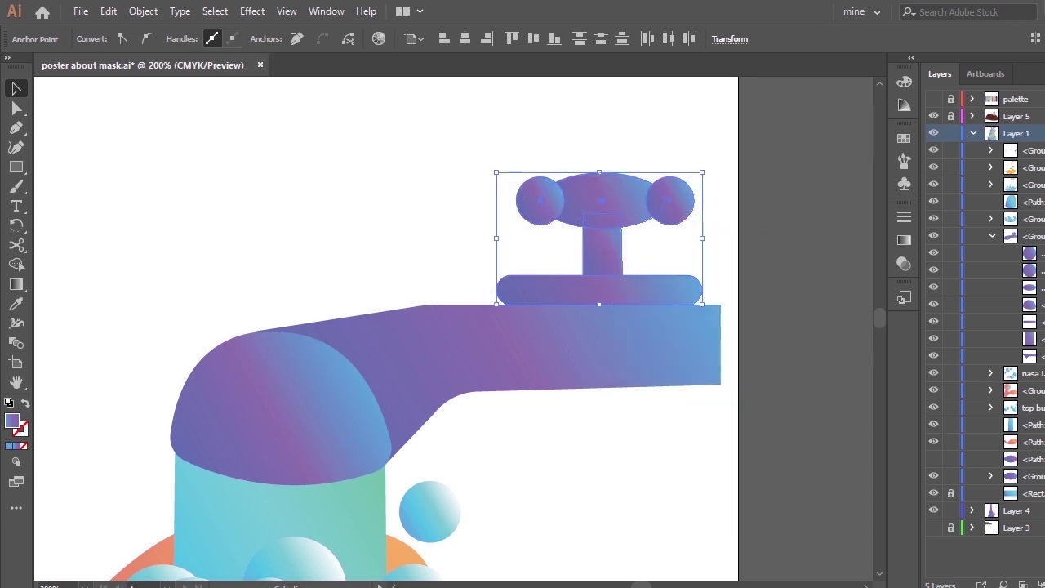
pyautogui.click(602, 213)
pyautogui.rightClick(602, 212)
pyautogui.click(671, 338)
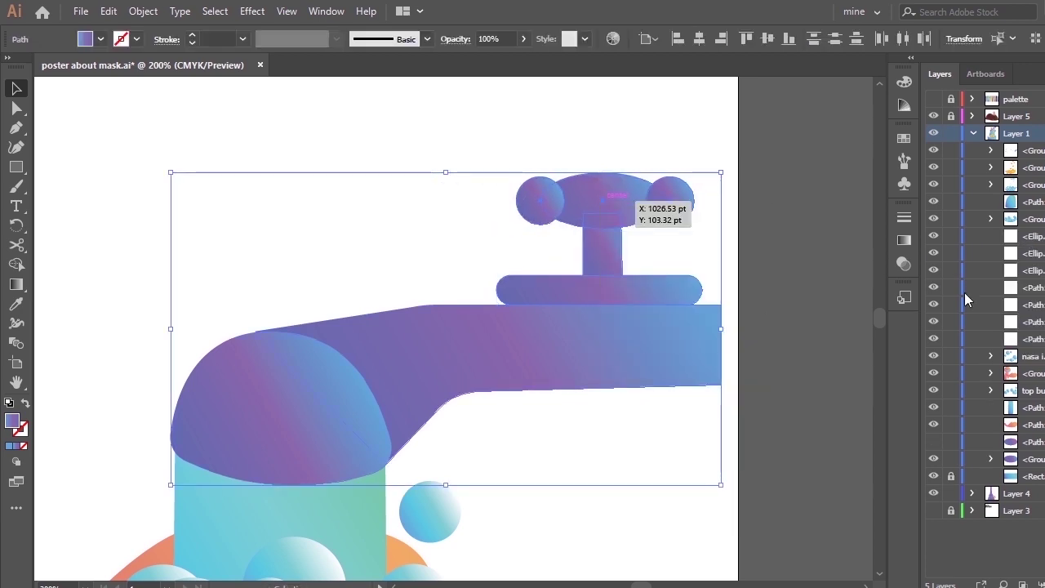
pyautogui.click(479, 137)
pyautogui.moveTo(479, 137); pyautogui.dragTo(724, 273)
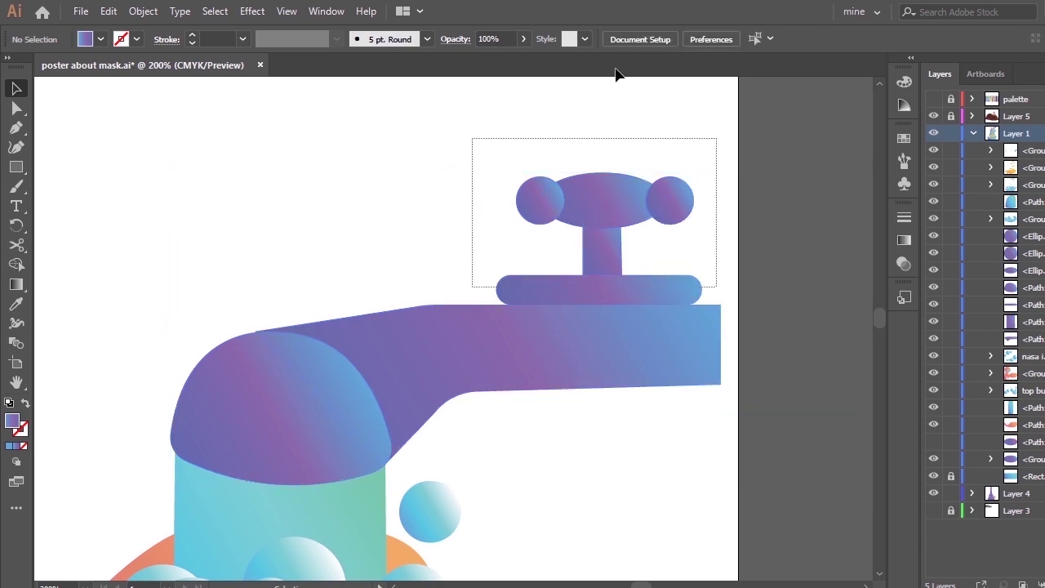
pyautogui.moveTo(604, 207); pyautogui.dragTo(596, 208)
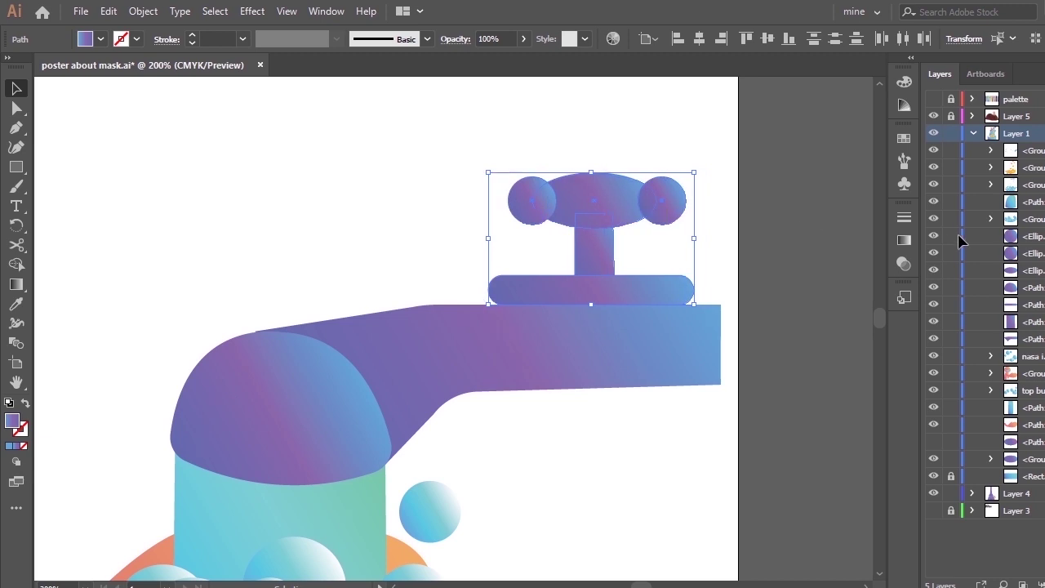
# Step: Group all the faucet parts together again
pyautogui.moveTo(709, 444); pyautogui.dragTo(174, 155)
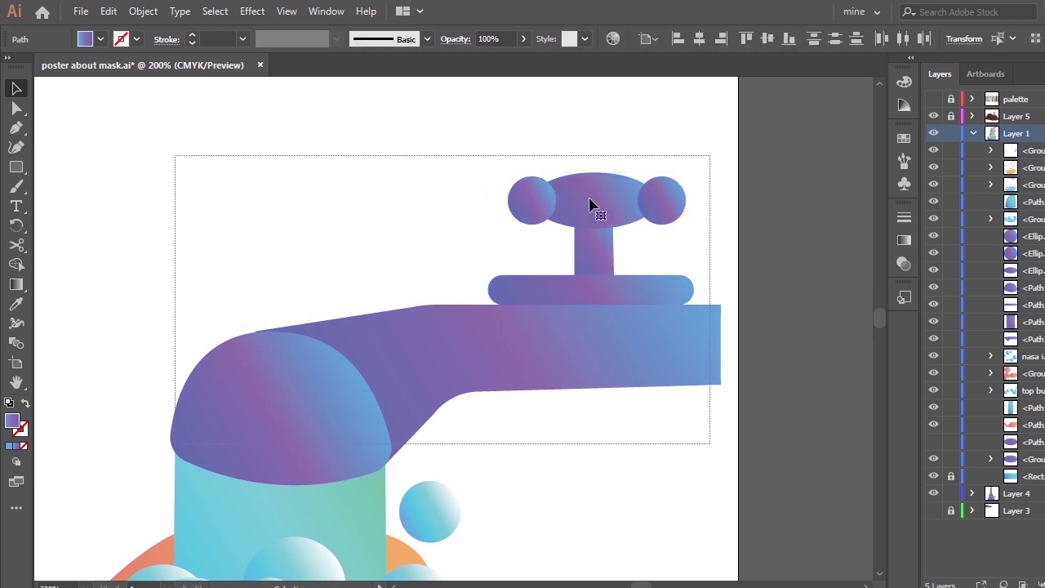
pyautogui.rightClick(594, 204)
pyautogui.click(658, 288)
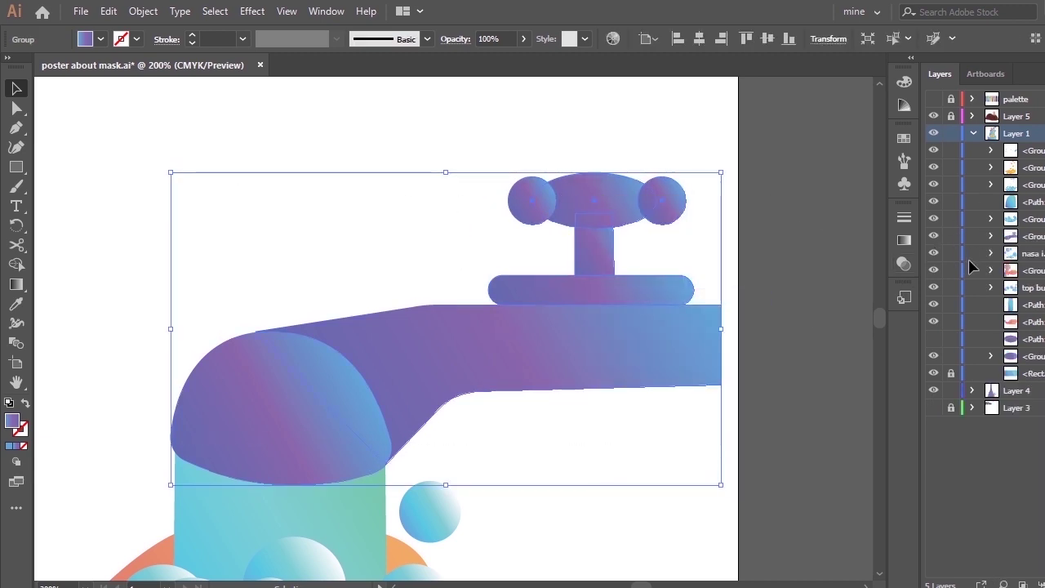
pyautogui.click(814, 400)
# Step: Move the whole handwashing illustration right until the faucet pipe meets the poster's right edge
pyautogui.hotkey('ctrl', '-')
pyautogui.hotkey('ctrl', '-')
pyautogui.hotkey('ctrl', '-')
pyautogui.hotkey('ctrl', '-')
pyautogui.hotkey('ctrl', '-')
pyautogui.hotkey('ctrl', '-')
pyautogui.hotkey('ctrl', '-')
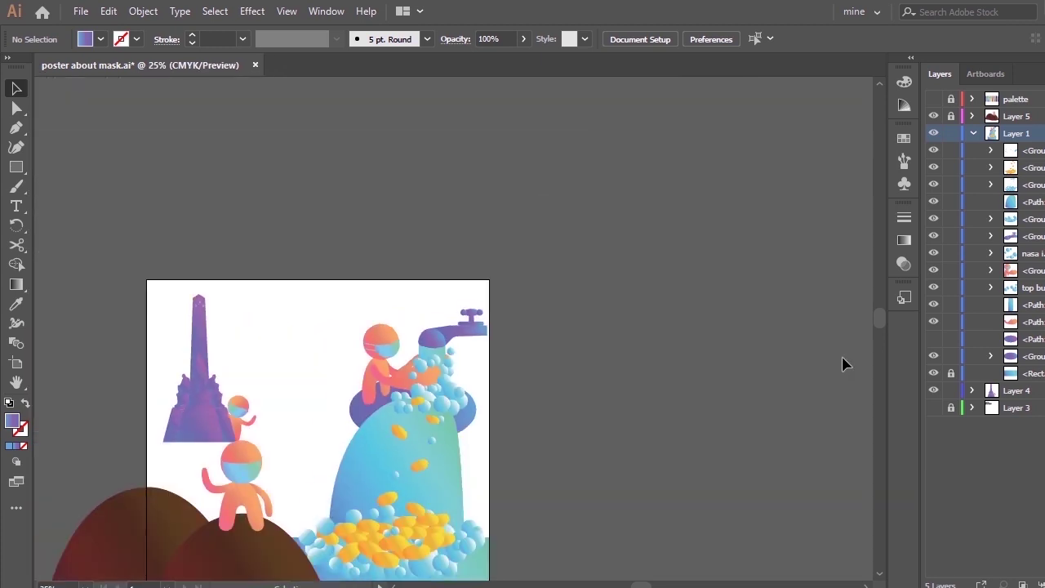
pyautogui.moveTo(352, 305); pyautogui.dragTo(518, 474)
pyautogui.hotkey('ctrl', '+')
pyautogui.hotkey('ctrl', '+')
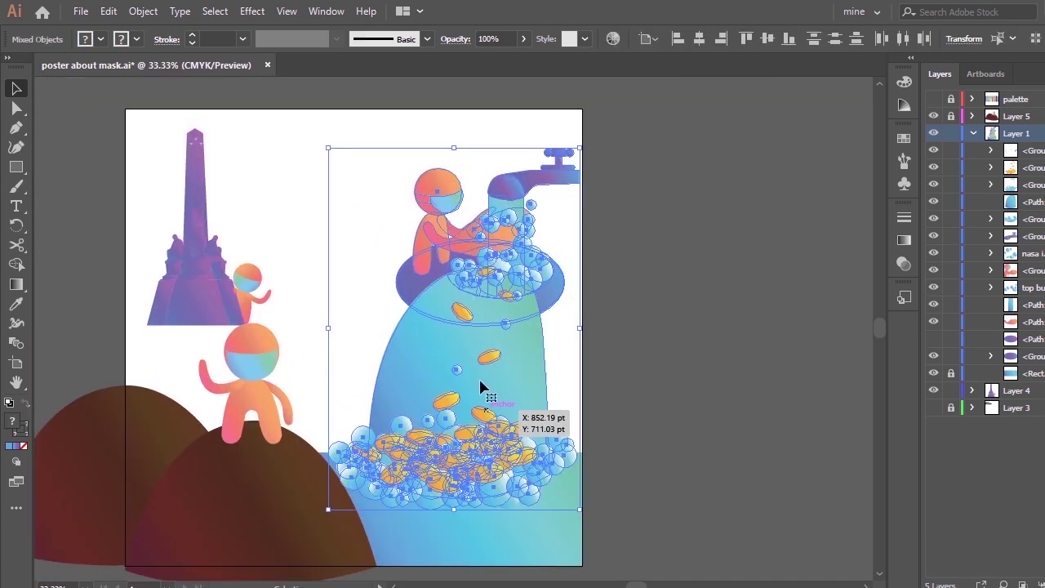
pyautogui.hotkey('ctrl', '+')
pyautogui.hotkey('ctrl', '-')
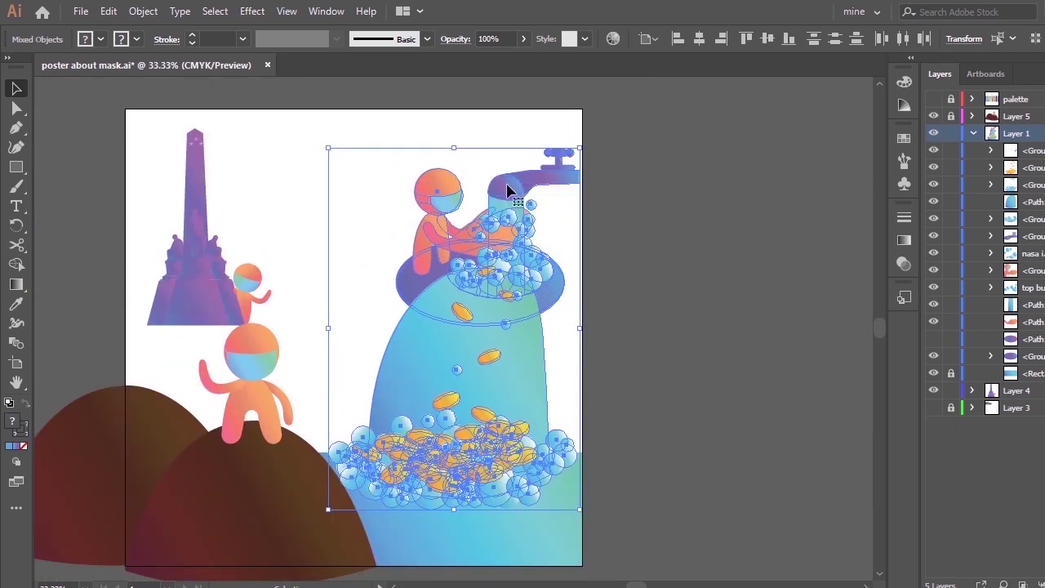
pyautogui.moveTo(508, 190); pyautogui.dragTo(513, 199)
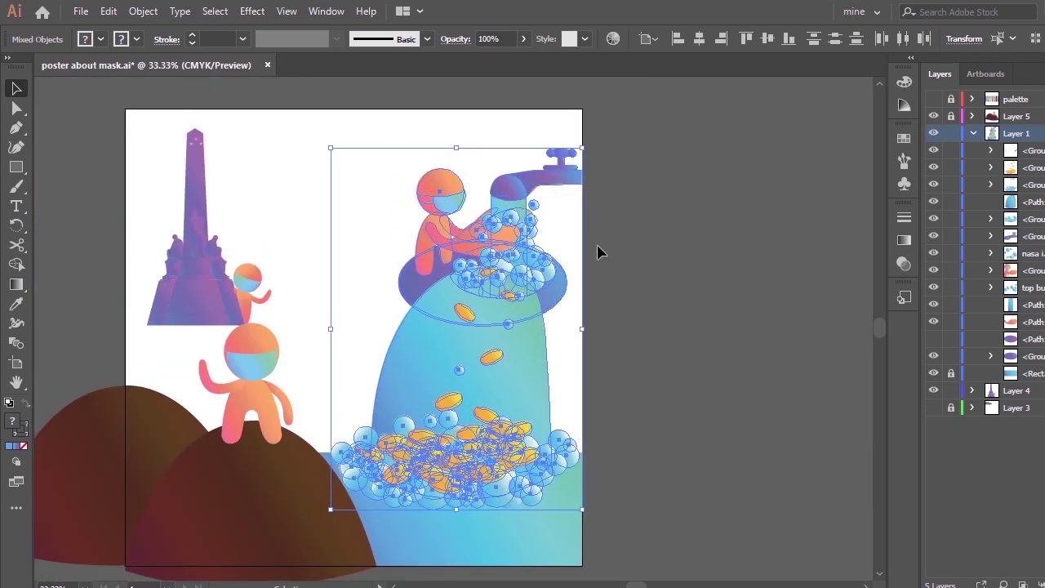
pyautogui.click(635, 267)
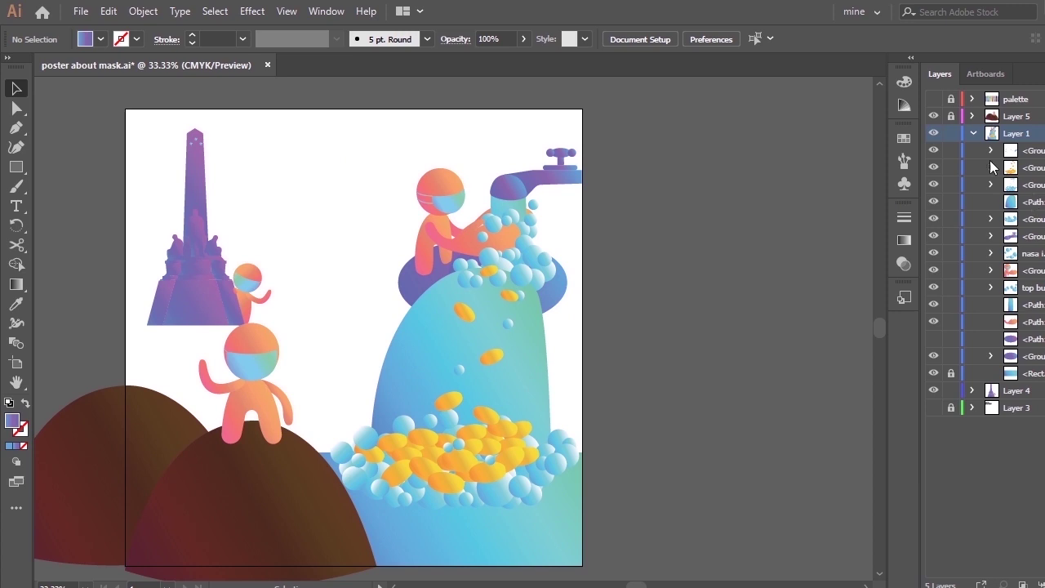
# Step: Shift the handwashing illustration and the water pool slightly downward on the poster
pyautogui.click(424, 178)
pyautogui.moveTo(508, 182)
pyautogui.mouseDown()
pyautogui.moveTo(523, 185)
pyautogui.moveTo(517, 214)
pyautogui.moveTo(504, 196)
pyautogui.mouseUp()
pyautogui.click(635, 259)
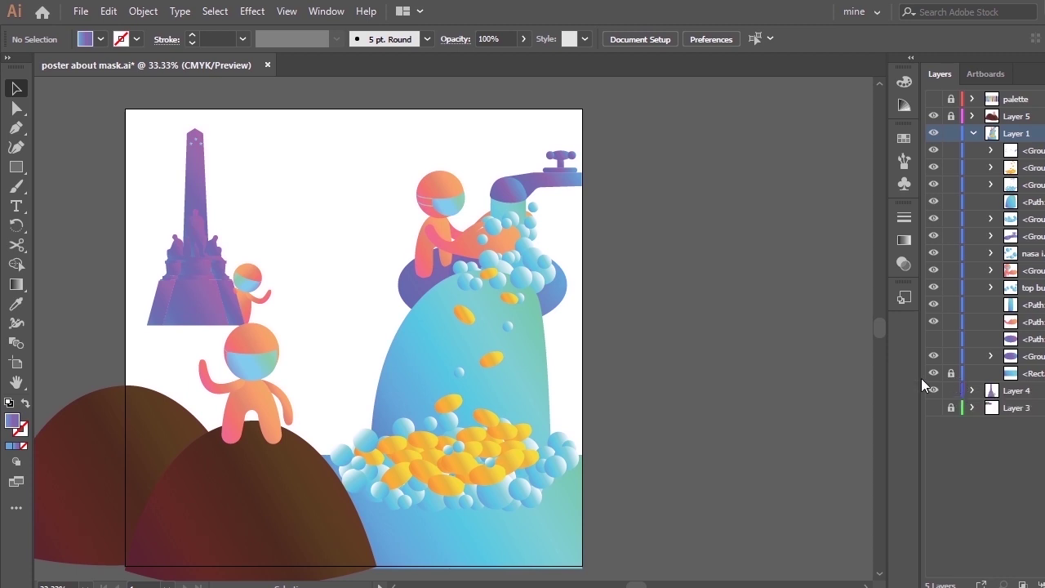
# Step: Collapse and lock Layer 1, and select all the artwork on Layer 4
pyautogui.press('h')
pyautogui.moveTo(578, 396); pyautogui.dragTo(638, 387)
pyautogui.click(972, 133)
pyautogui.click(950, 133)
pyautogui.keyDown('alt'); pyautogui.click(1012, 151); pyautogui.keyUp('alt')
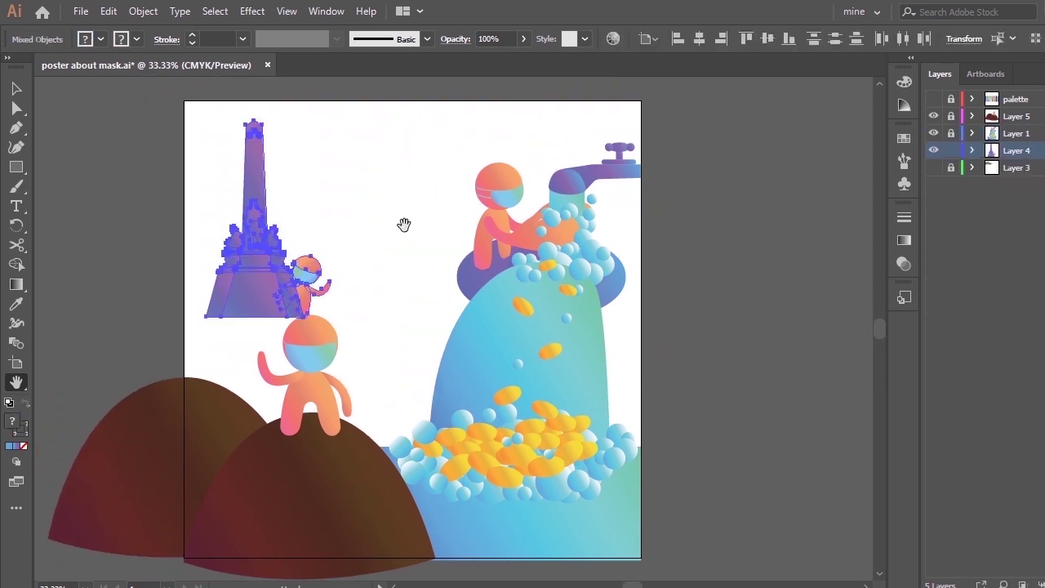
# Step: Move the monument and its small waving figure toward the poster's centre and enlarge them slightly
pyautogui.press('v')
pyautogui.moveTo(258, 294); pyautogui.dragTo(366, 286)
pyautogui.moveTo(316, 312); pyautogui.dragTo(287, 338)
pyautogui.moveTo(349, 295)
pyautogui.mouseDown()
pyautogui.moveTo(368, 294)
pyautogui.moveTo(363, 306)
pyautogui.mouseUp()
pyautogui.click(734, 255)
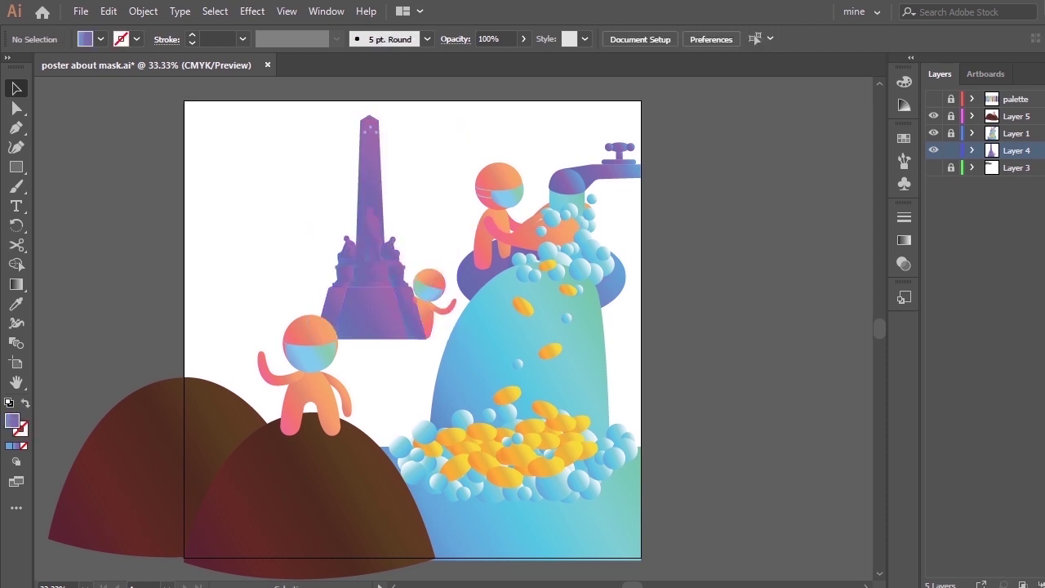
# Step: Move the monument and its small figure to the poster's upper-left area and shrink them to clear the large waving figure
pyautogui.hotkey('ctrl', 'a')
pyautogui.moveTo(372, 207); pyautogui.dragTo(360, 211)
pyautogui.moveTo(350, 210); pyautogui.dragTo(256, 206)
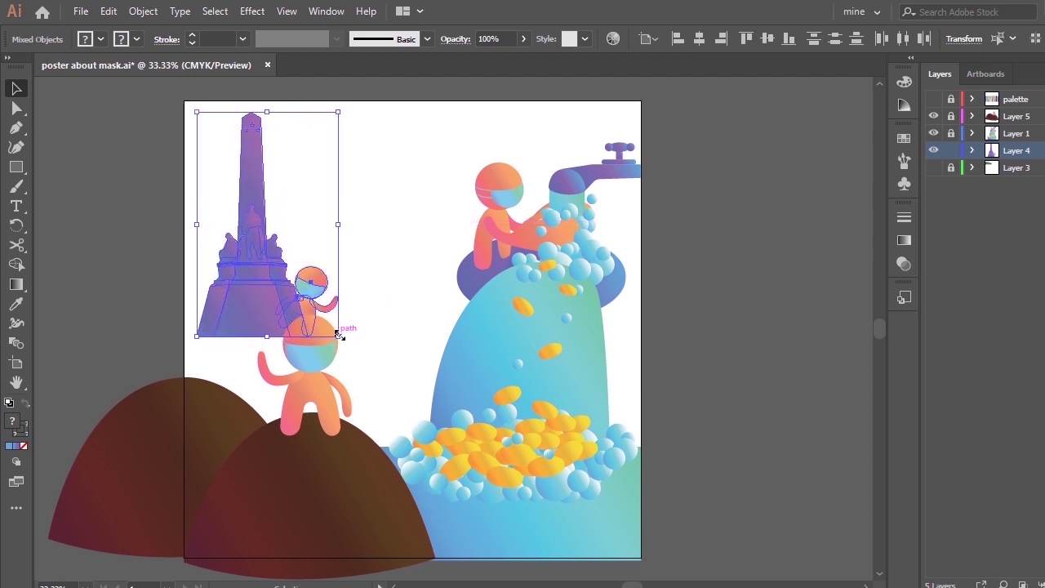
pyautogui.moveTo(338, 335); pyautogui.dragTo(324, 313)
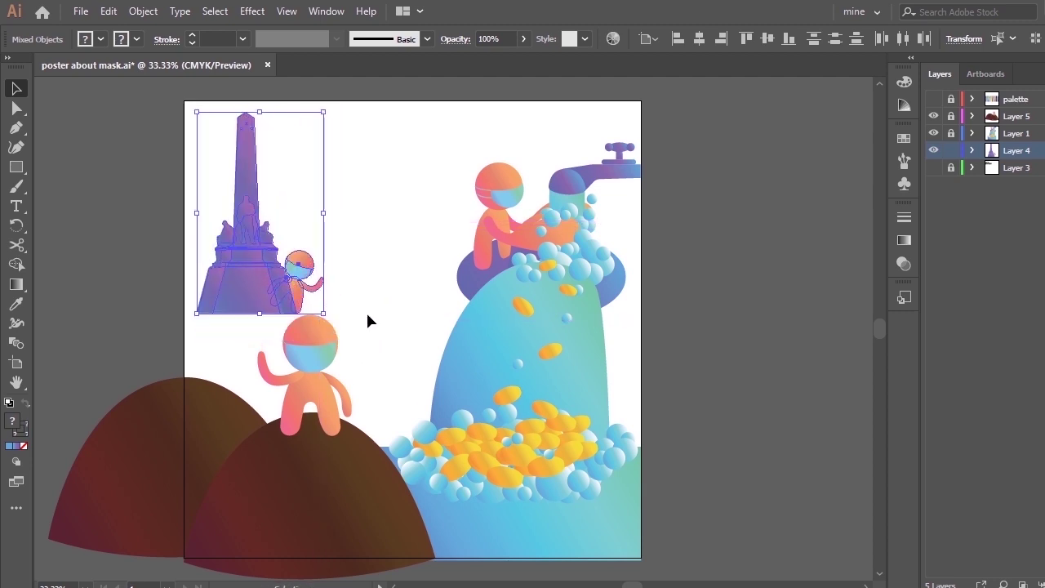
pyautogui.click(367, 315)
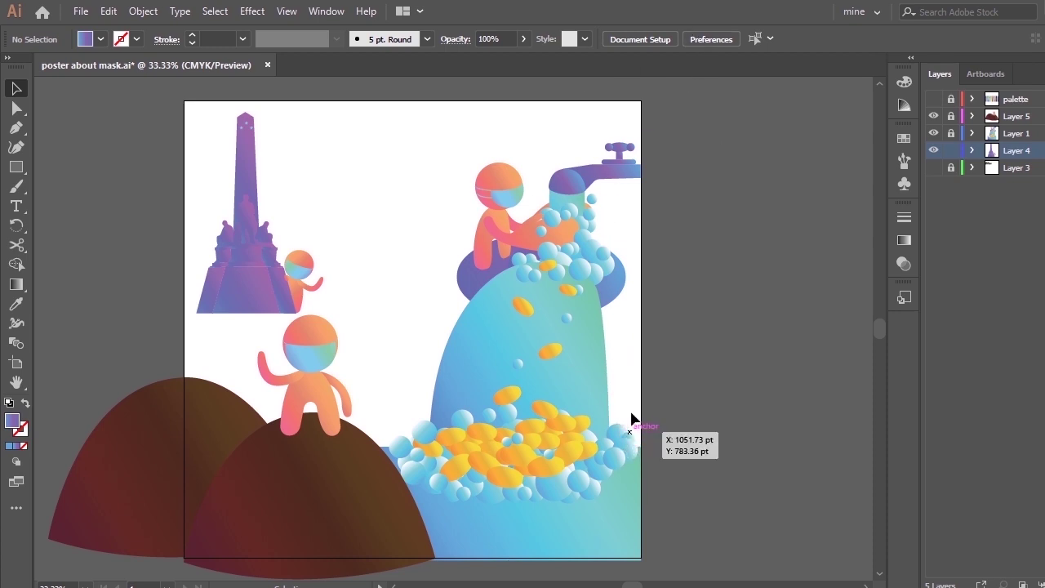
# Step: Lock Layer 4, and expand, unlock and show Layer 3
pyautogui.click(950, 150)
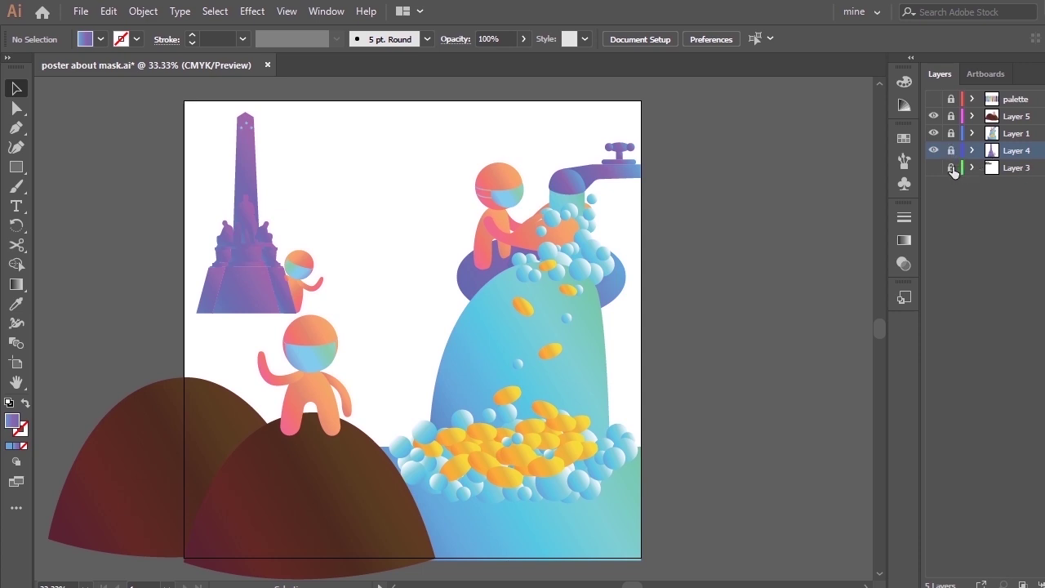
pyautogui.click(972, 167)
pyautogui.click(950, 168)
pyautogui.click(933, 168)
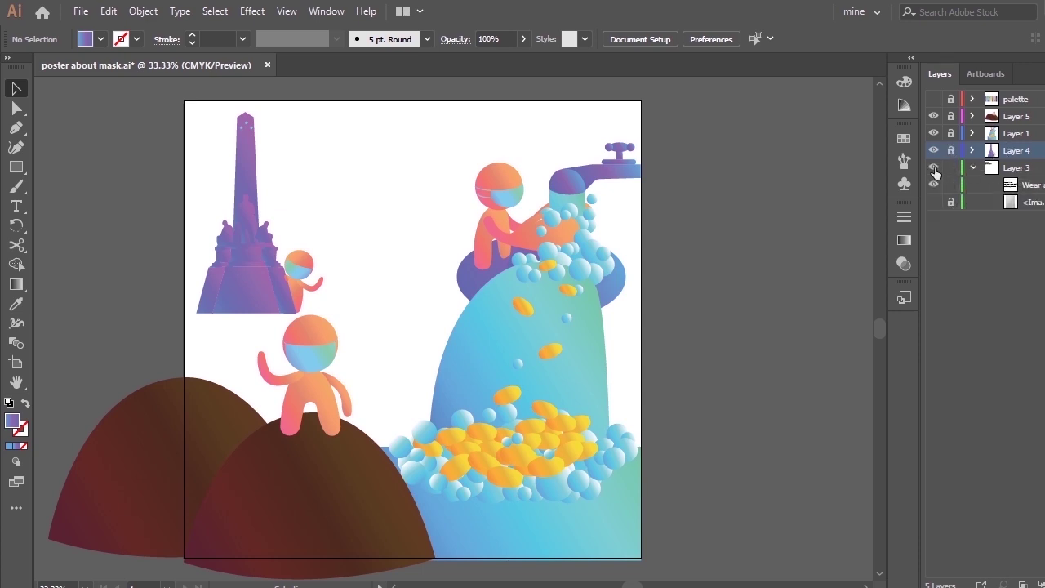
# Step: Draw a background rectangle covering the whole artboard on Layer 3
pyautogui.click(1015, 168)
pyautogui.hotkey('ctrl', 'a')
pyautogui.click(774, 250)
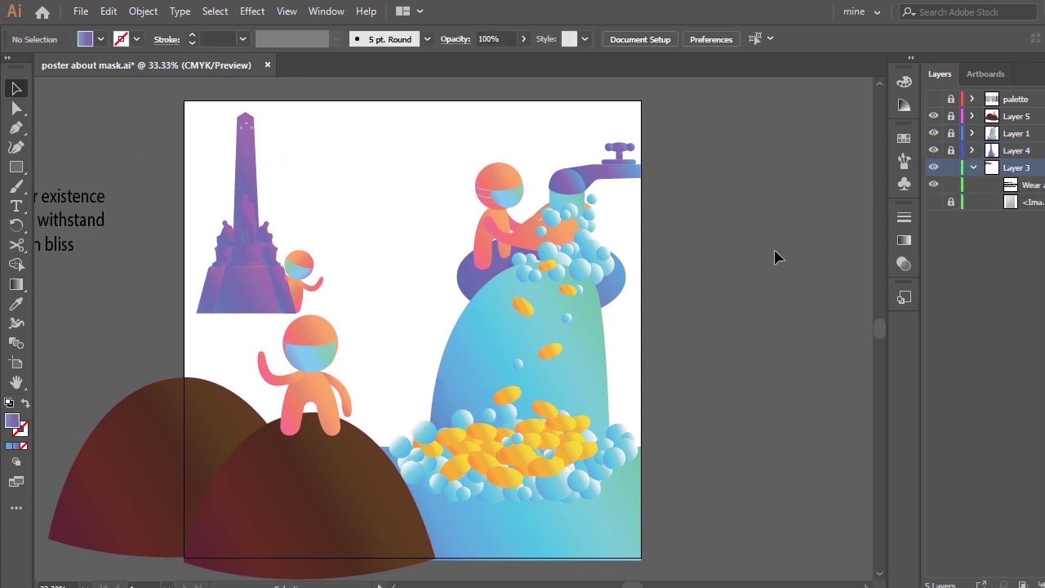
pyautogui.press('m')
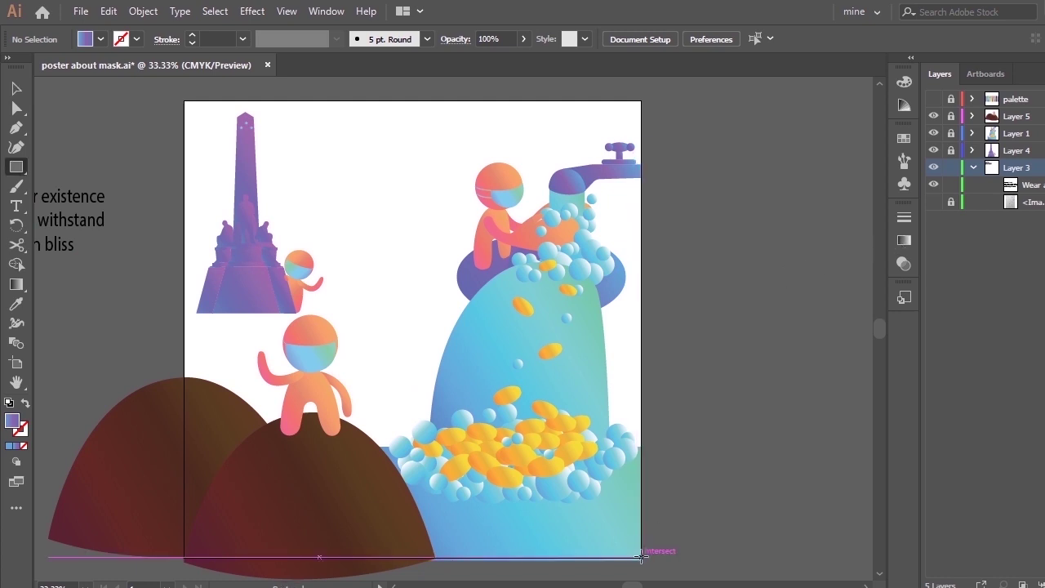
pyautogui.moveTo(641, 559); pyautogui.dragTo(185, 101)
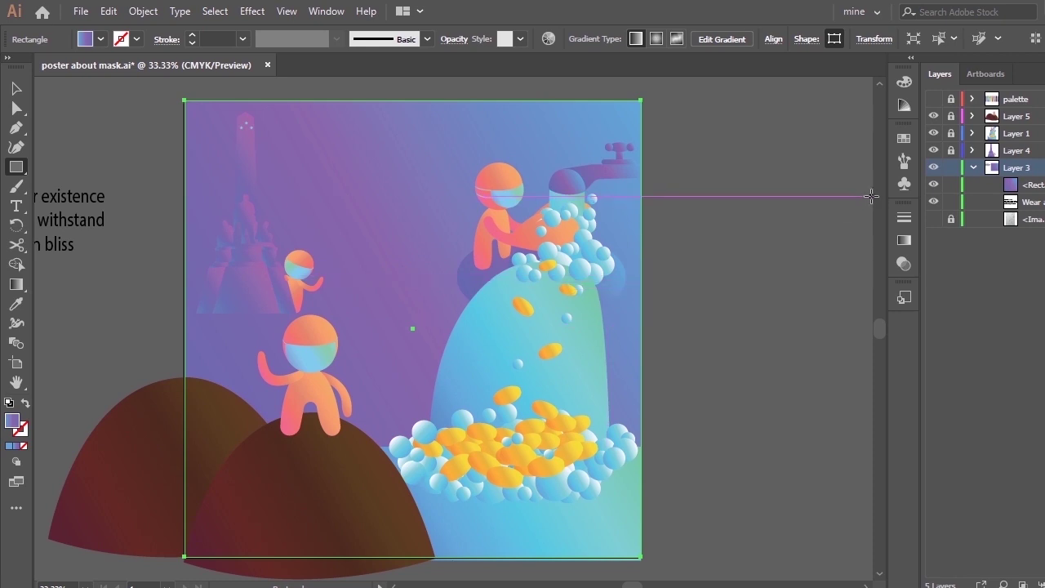
# Step: Fill the background rectangle with the purple-blue gradient sampled from the monument with the Eyedropper
pyautogui.click(900, 238)
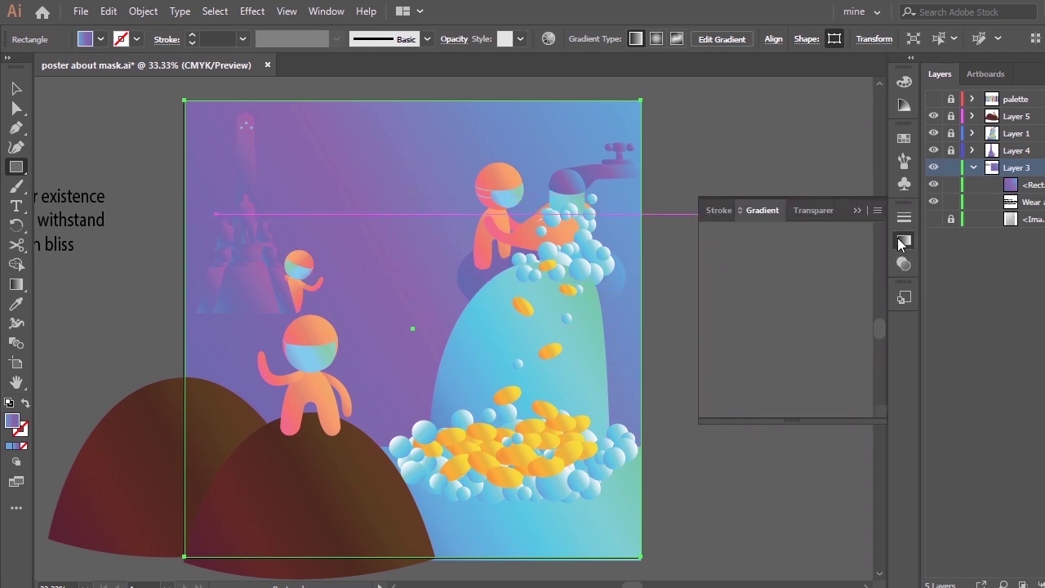
pyautogui.click(850, 361)
pyautogui.click(872, 354)
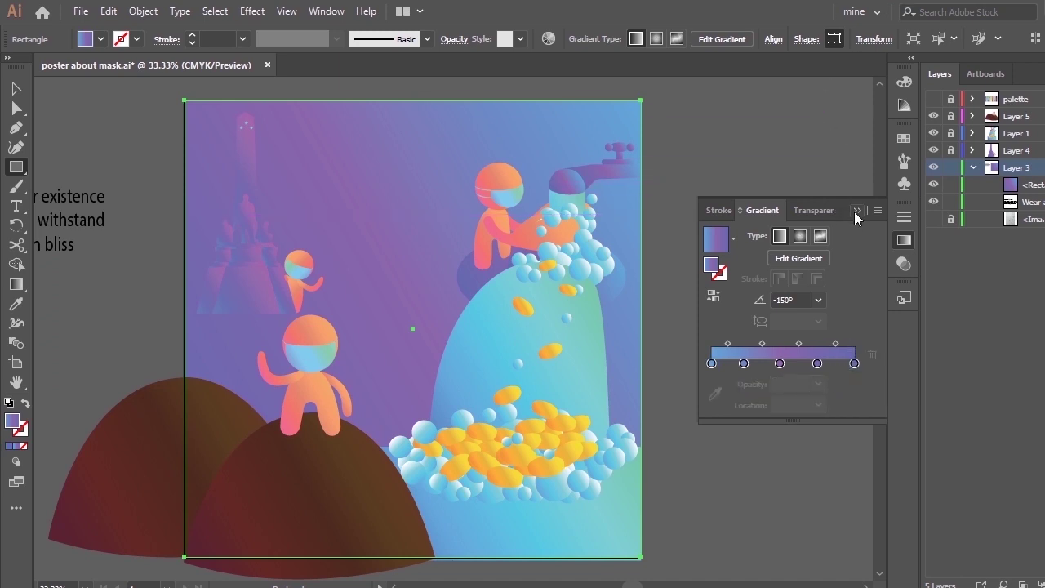
pyautogui.click(858, 211)
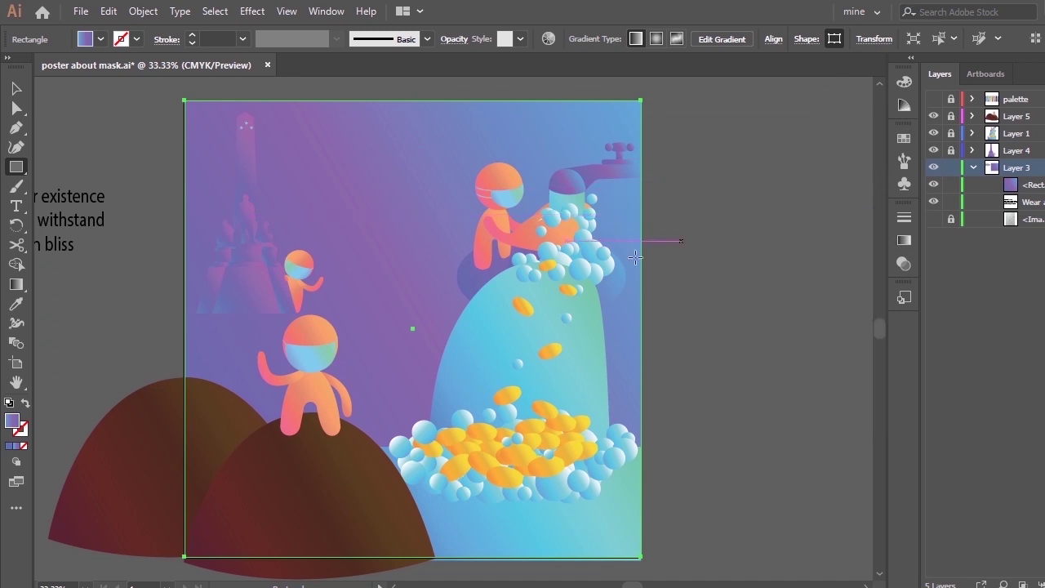
pyautogui.press('i')
pyautogui.click(253, 161)
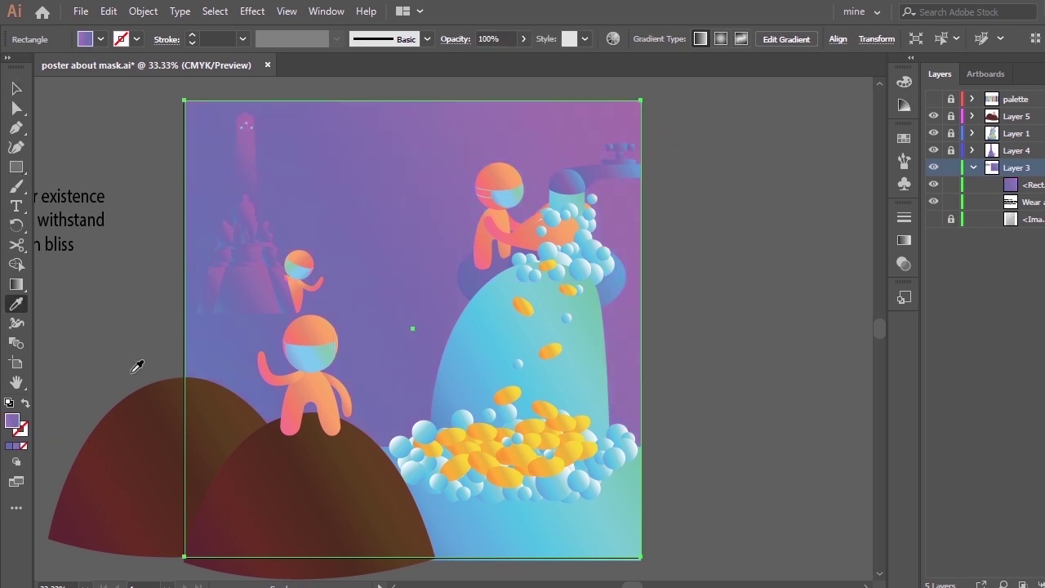
# Step: Add a gradient stop at 61.17% to the background, show the palette layer, and colour the stop golden orange from the swatches
pyautogui.click(904, 239)
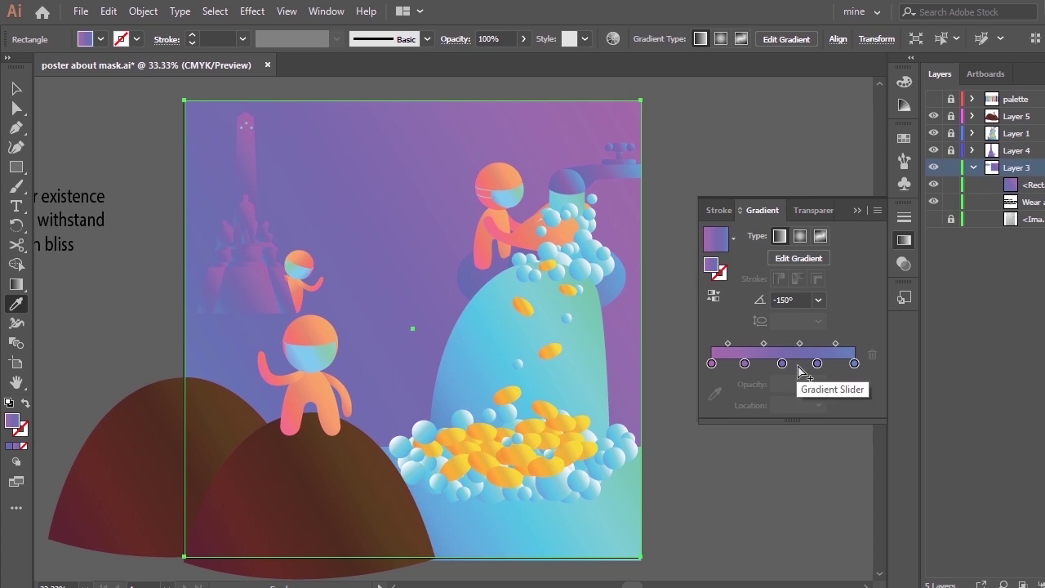
pyautogui.click(800, 365)
pyautogui.click(707, 379)
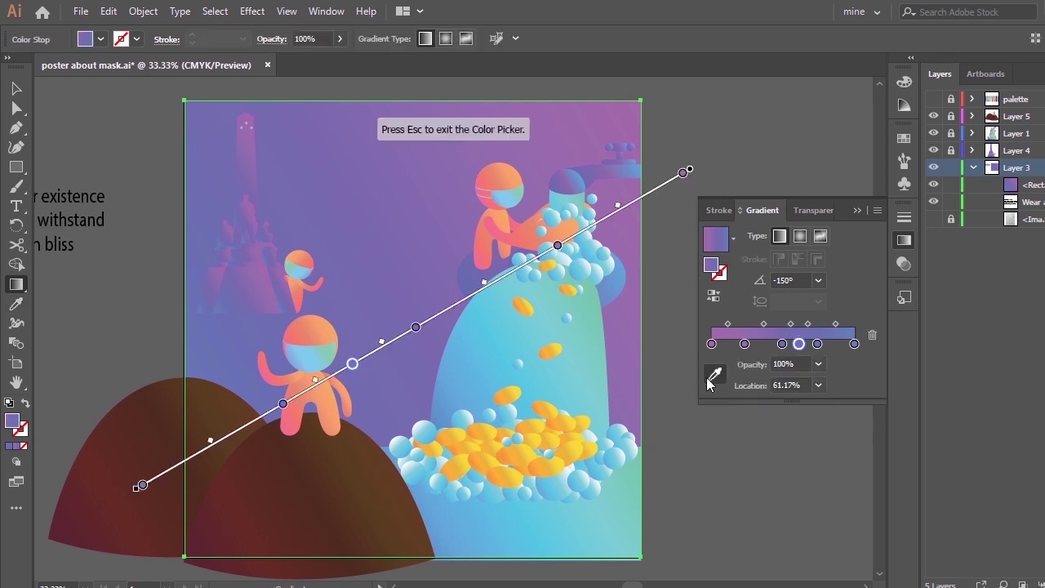
pyautogui.click(933, 99)
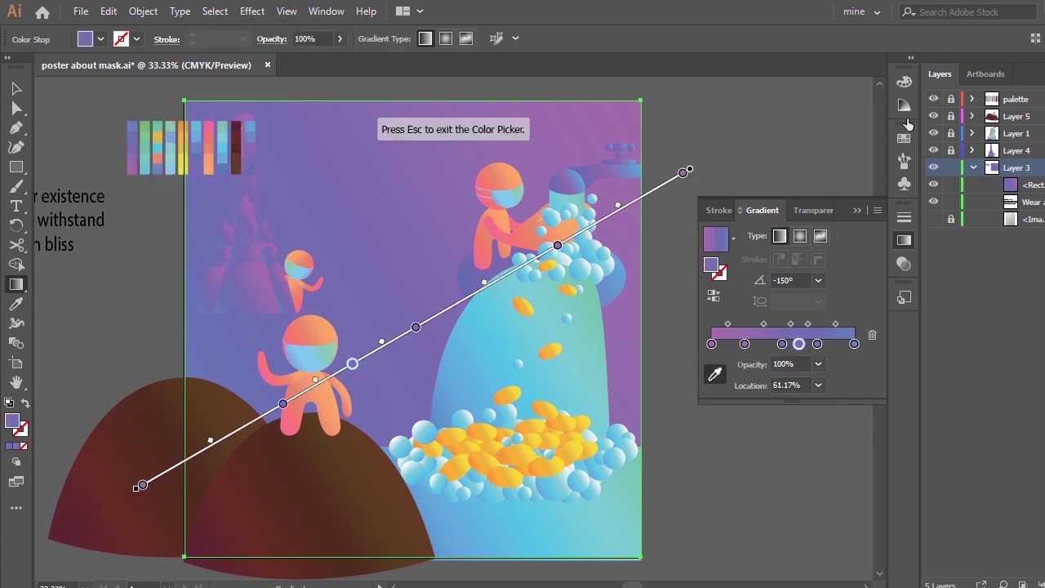
pyautogui.click(183, 159)
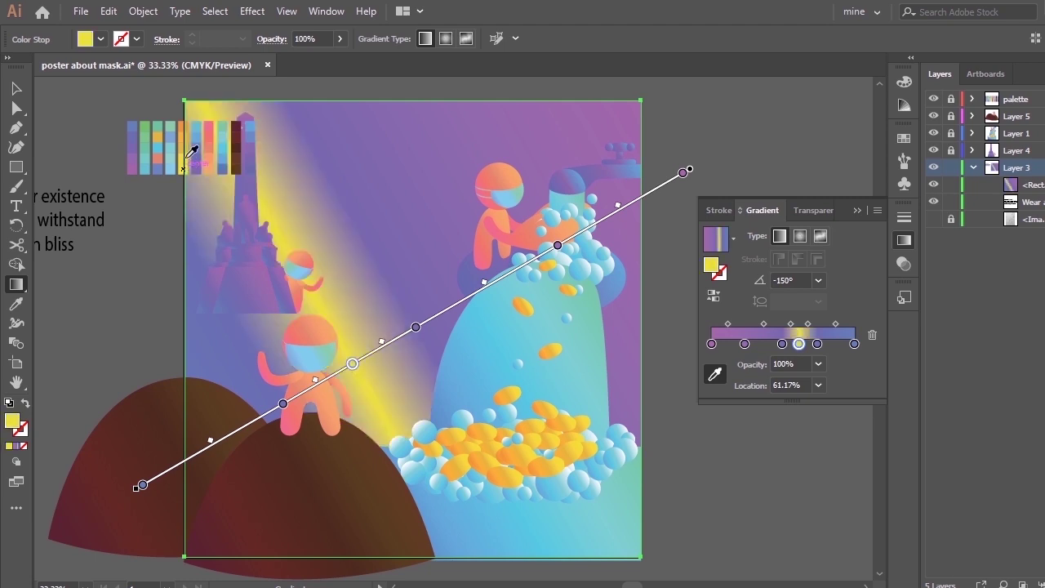
pyautogui.click(191, 135)
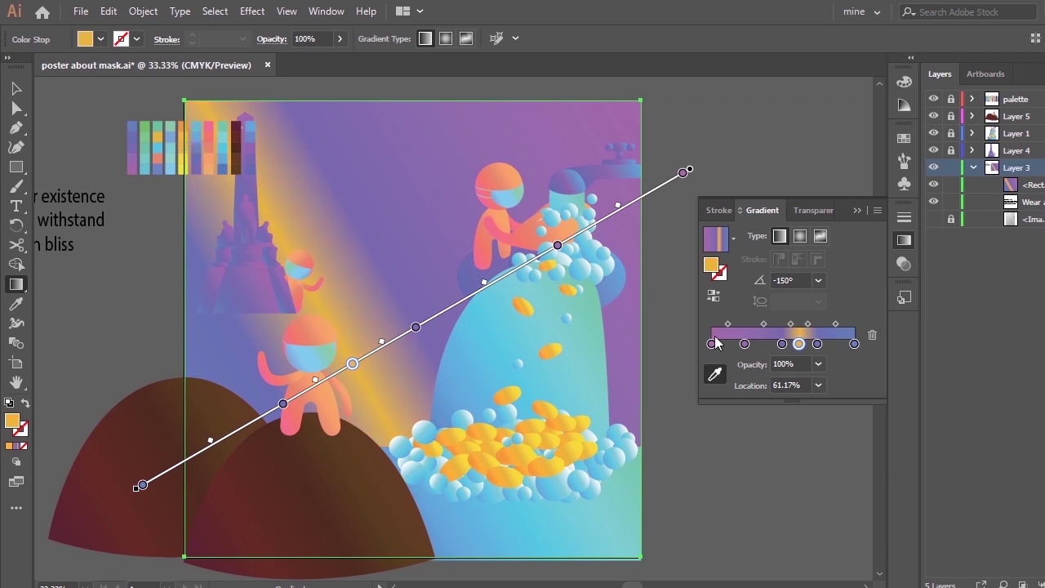
# Step: Rearrange the background gradient's stops so golden orange sits near the start and purple at 36.87%
pyautogui.moveTo(798, 343)
pyautogui.mouseDown()
pyautogui.moveTo(720, 347)
pyautogui.moveTo(794, 348)
pyautogui.mouseUp()
pyautogui.moveTo(823, 346); pyautogui.dragTo(831, 351)
pyautogui.moveTo(762, 345); pyautogui.dragTo(764, 367)
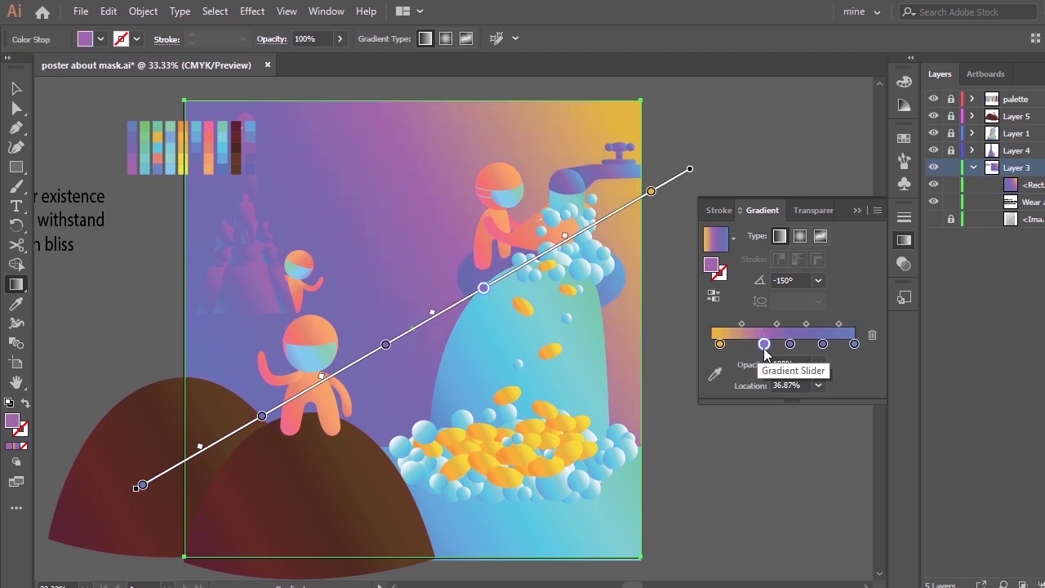
# Step: Recolour the background gradient's end stop violet-blue and the stop at 77.37% pink, sampling the palette swatches
pyautogui.click(854, 343)
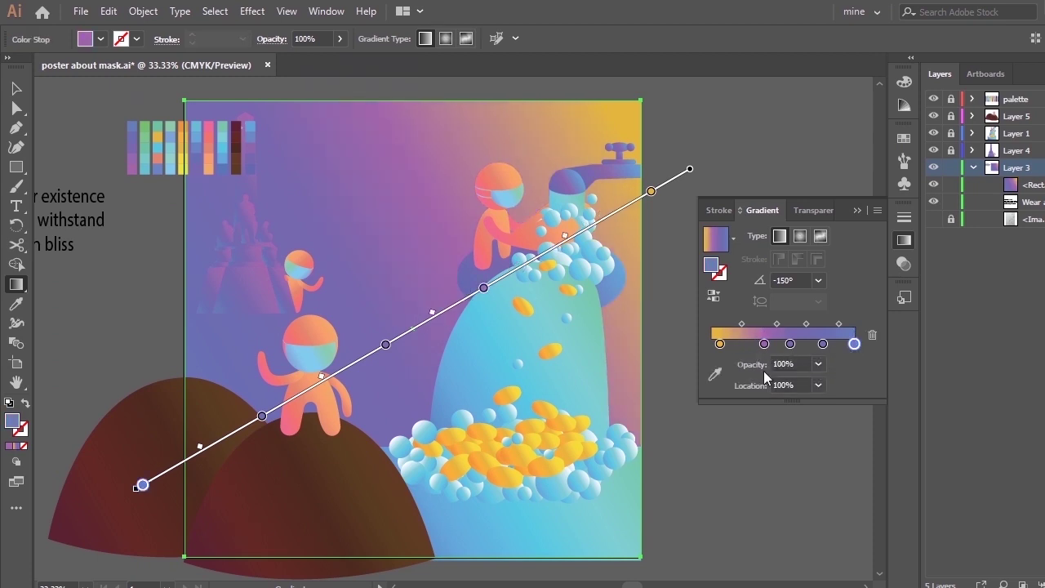
pyautogui.click(714, 374)
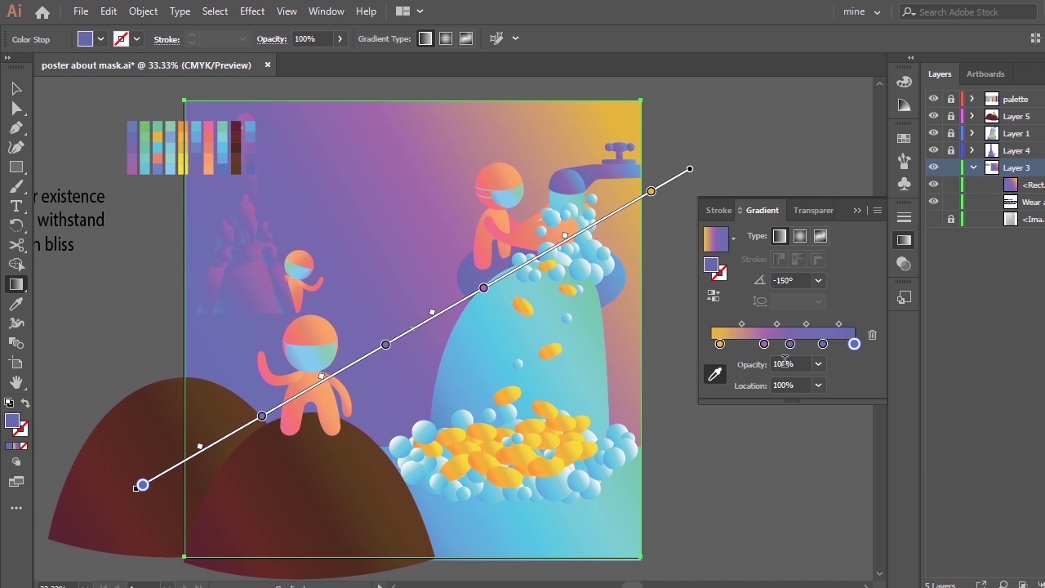
pyautogui.click(822, 344)
pyautogui.click(715, 374)
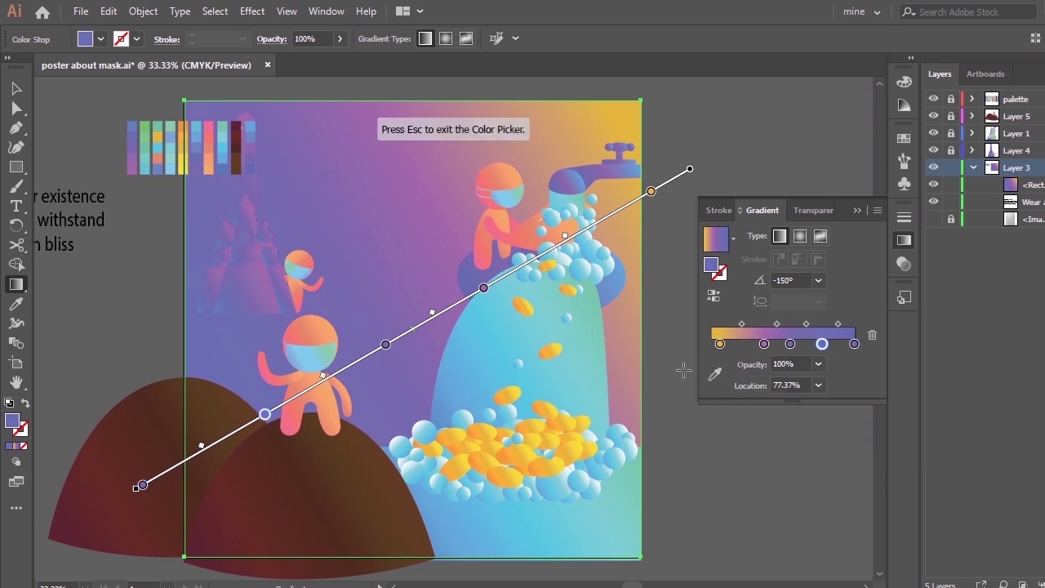
pyautogui.click(714, 374)
pyautogui.click(202, 142)
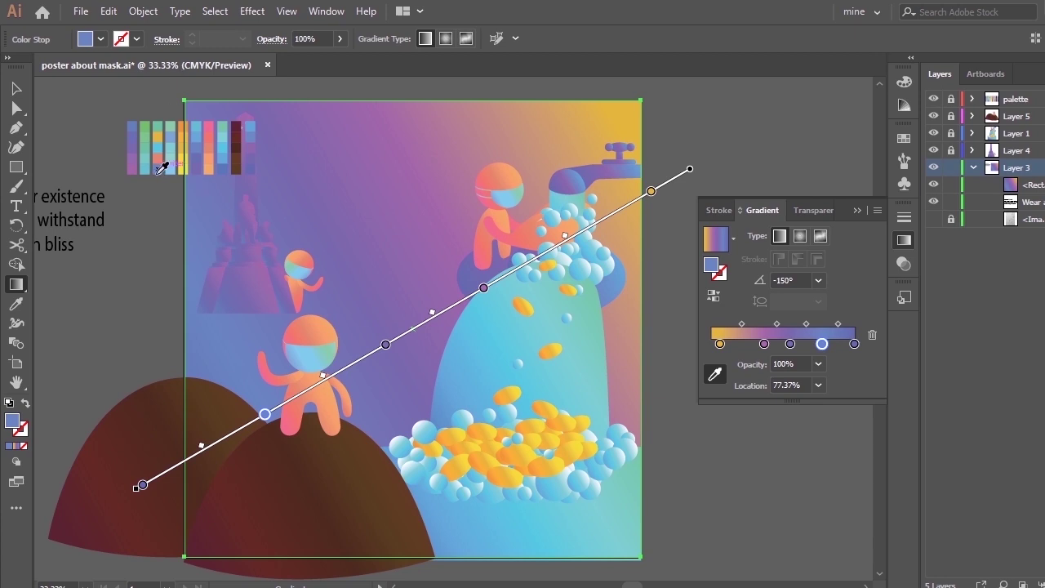
pyautogui.click(132, 135)
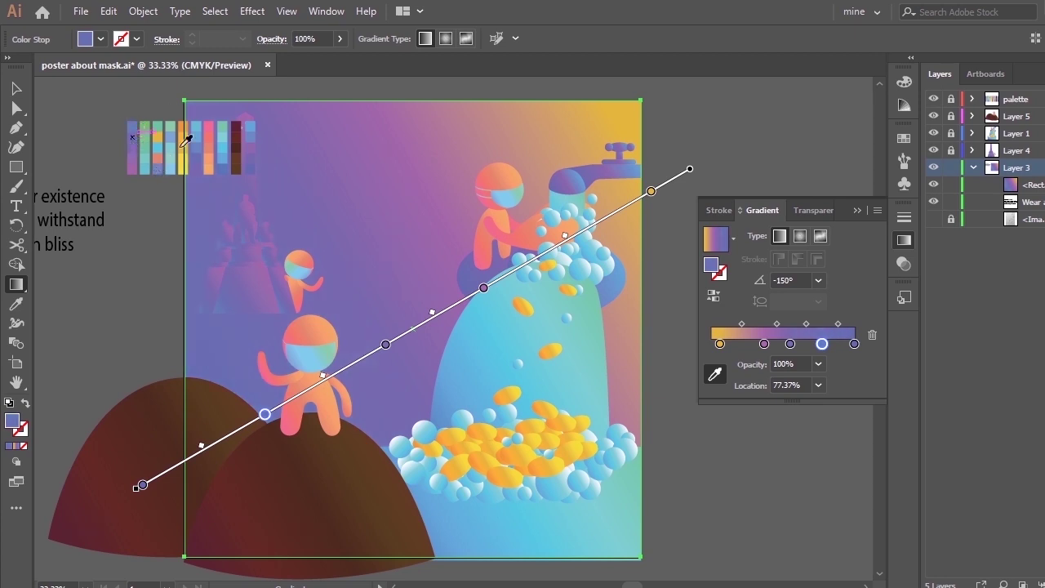
pyautogui.click(234, 150)
pyautogui.click(260, 152)
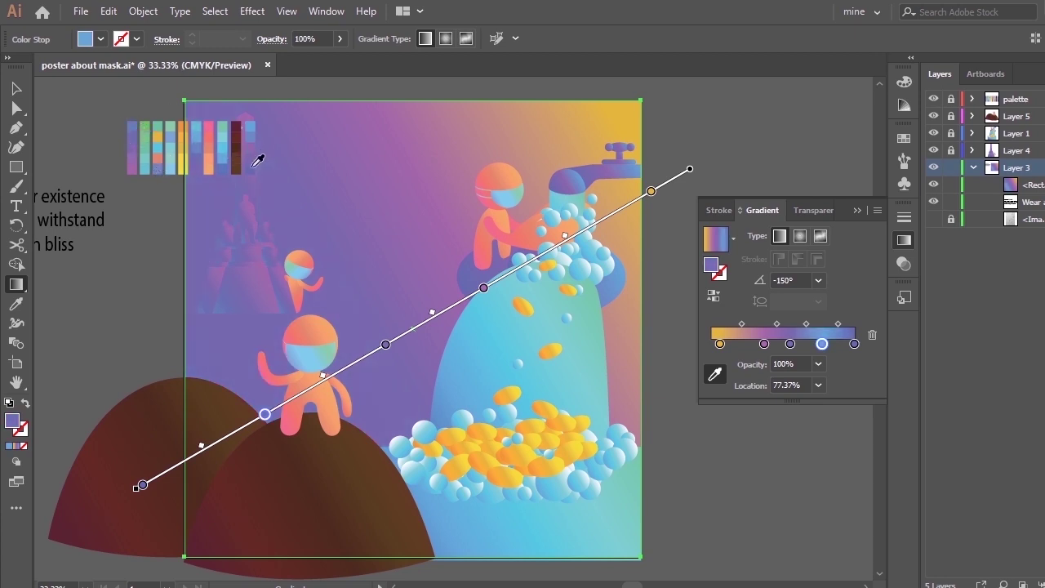
pyautogui.click(250, 143)
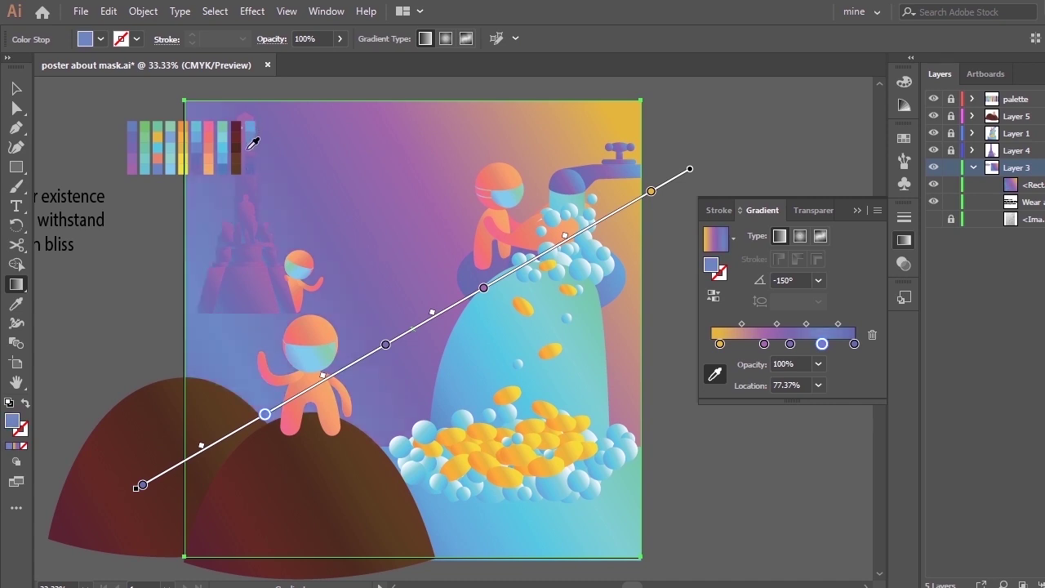
pyautogui.click(210, 150)
pyautogui.click(210, 140)
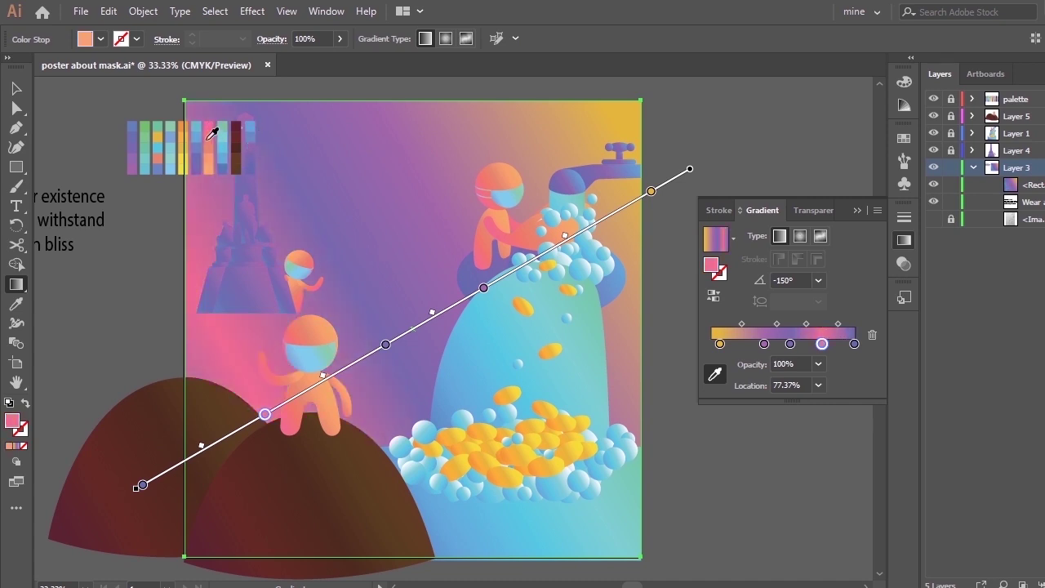
# Step: Move the pink stop closer to the gradient's end and the violet stop to 60.06%, and deselect the background
pyautogui.moveTo(821, 347); pyautogui.dragTo(798, 350)
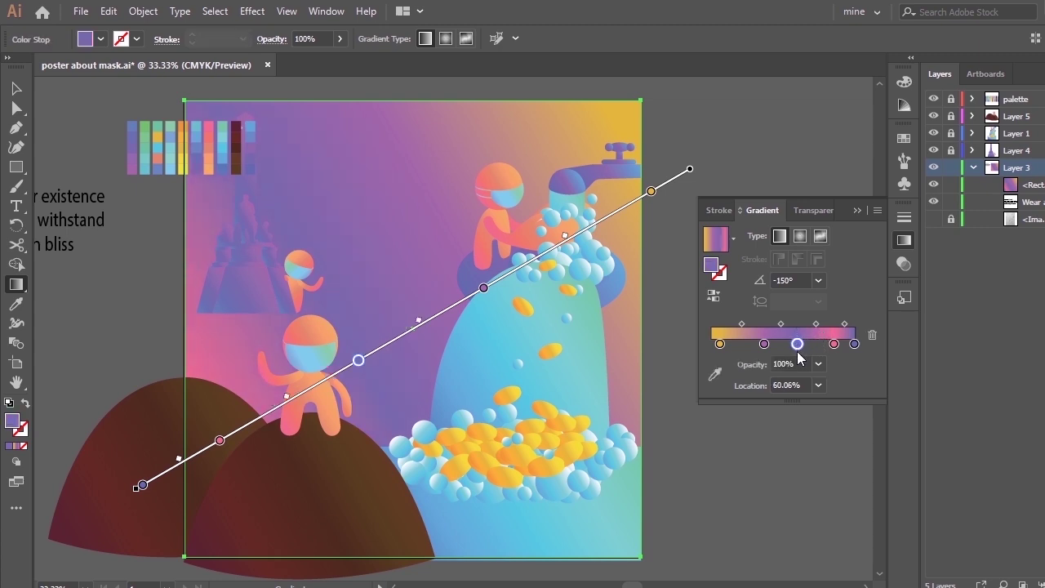
pyautogui.click(857, 211)
pyautogui.press('v')
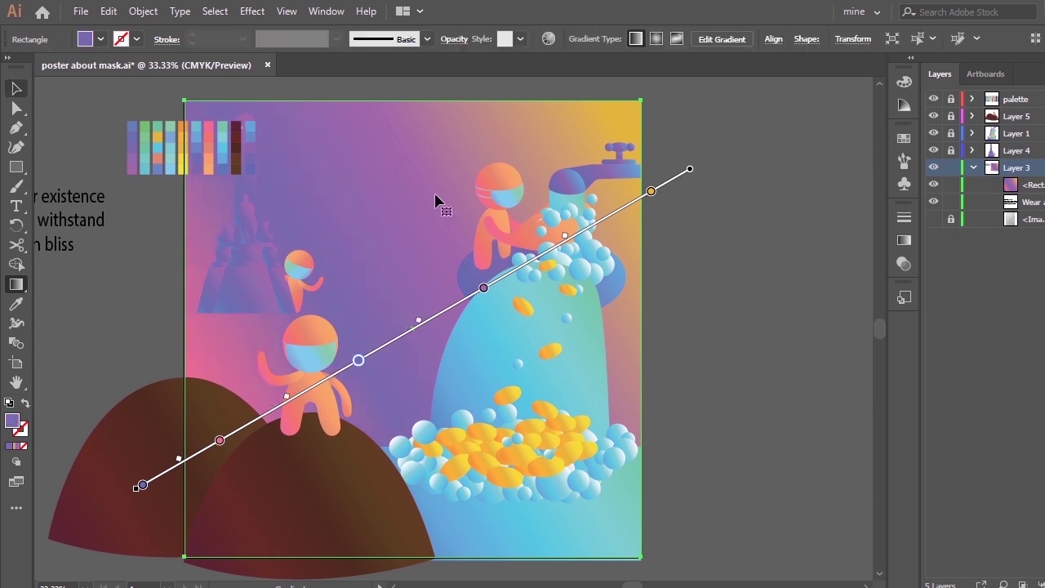
pyautogui.click(808, 278)
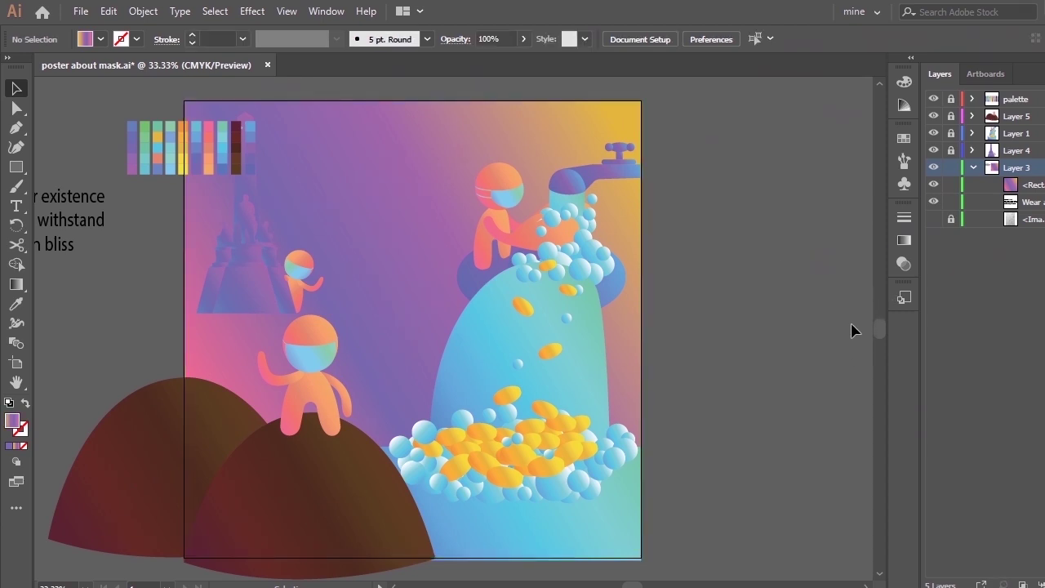
# Step: Collapse and lock Layer 3, and enlarge the palette swatches and place them across the monument's base and the small waving figure
pyautogui.click(973, 167)
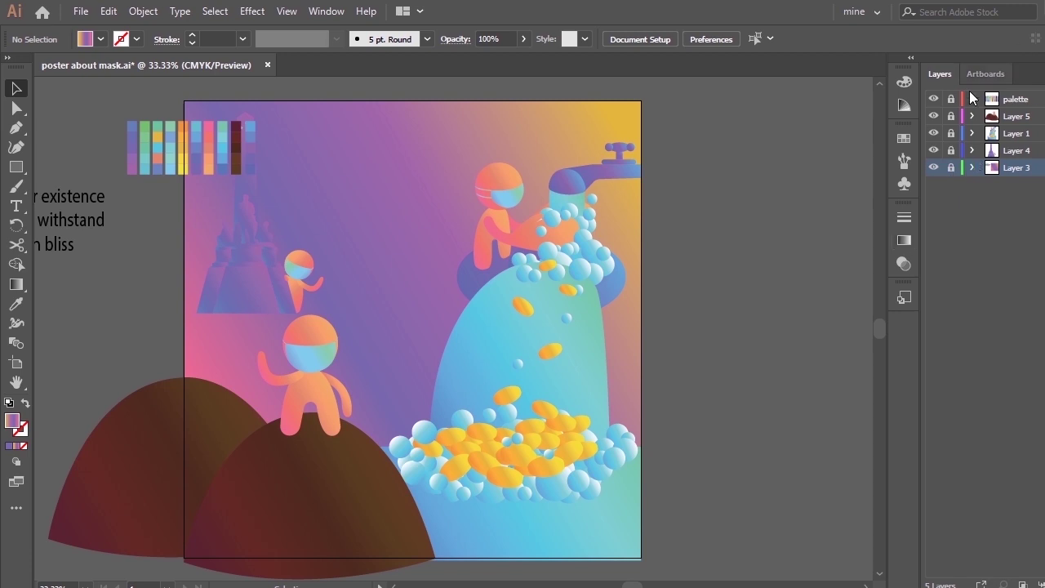
pyautogui.click(933, 99)
pyautogui.click(950, 99)
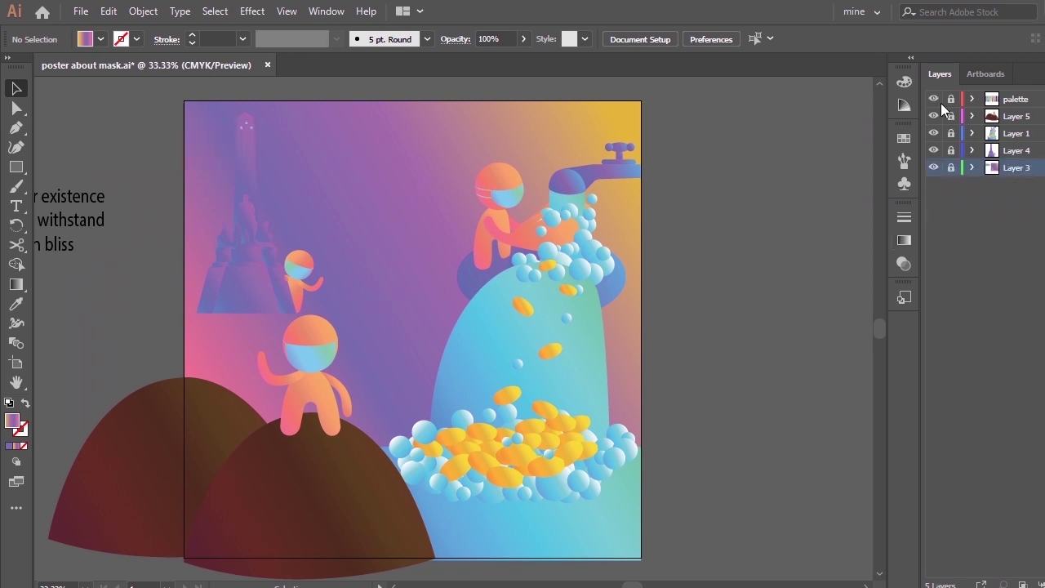
pyautogui.click(933, 99)
pyautogui.click(129, 175)
pyautogui.moveTo(128, 175); pyautogui.dragTo(95, 380)
pyautogui.moveTo(301, 317); pyautogui.dragTo(320, 319)
pyautogui.click(832, 217)
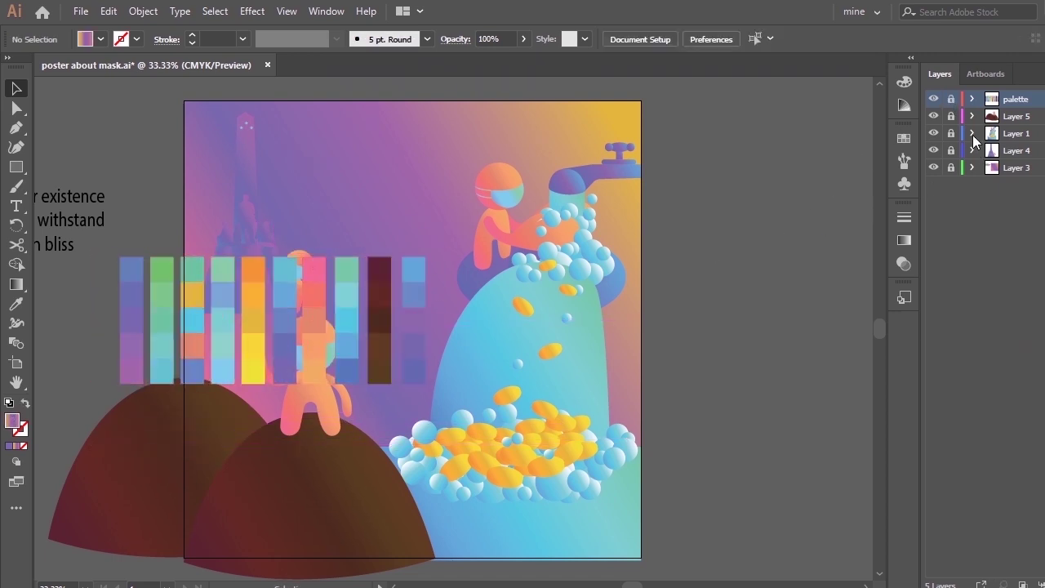
# Step: Unlock Layer 1, duplicate the water rectangle slightly lower, and fill the copy with the gradient sampled from the handwashing figure's mask
pyautogui.click(972, 133)
pyautogui.click(950, 134)
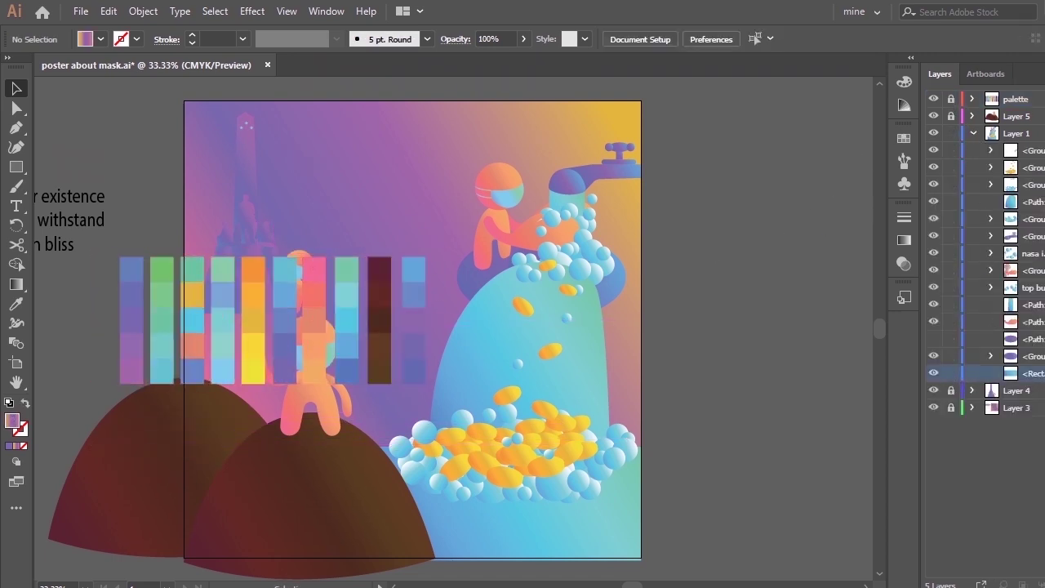
pyautogui.click(1037, 374)
pyautogui.moveTo(508, 500); pyautogui.dragTo(508, 531)
pyautogui.hotkey('ctrl', 'z')
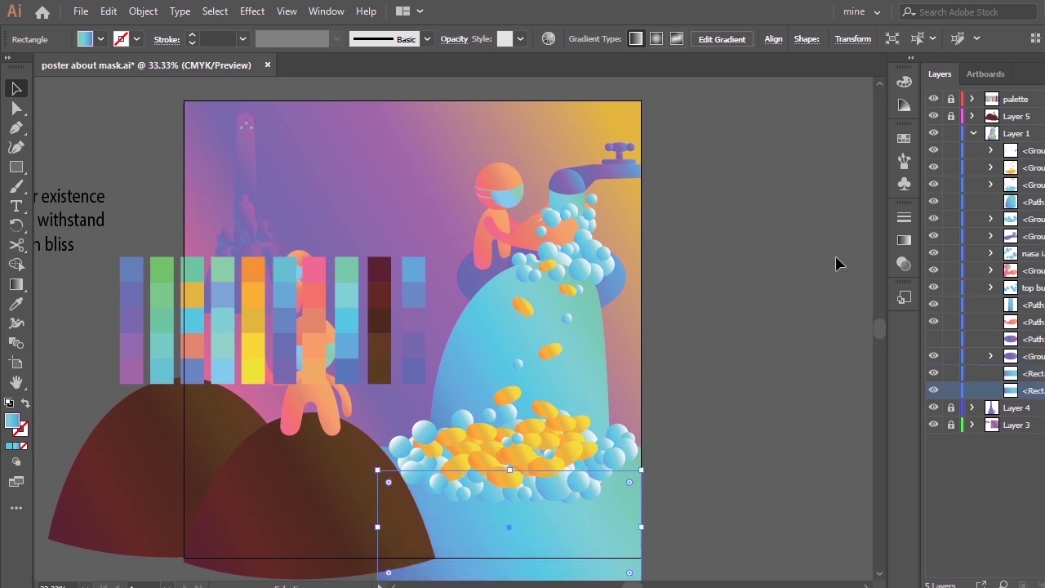
pyautogui.press('i')
pyautogui.click(510, 196)
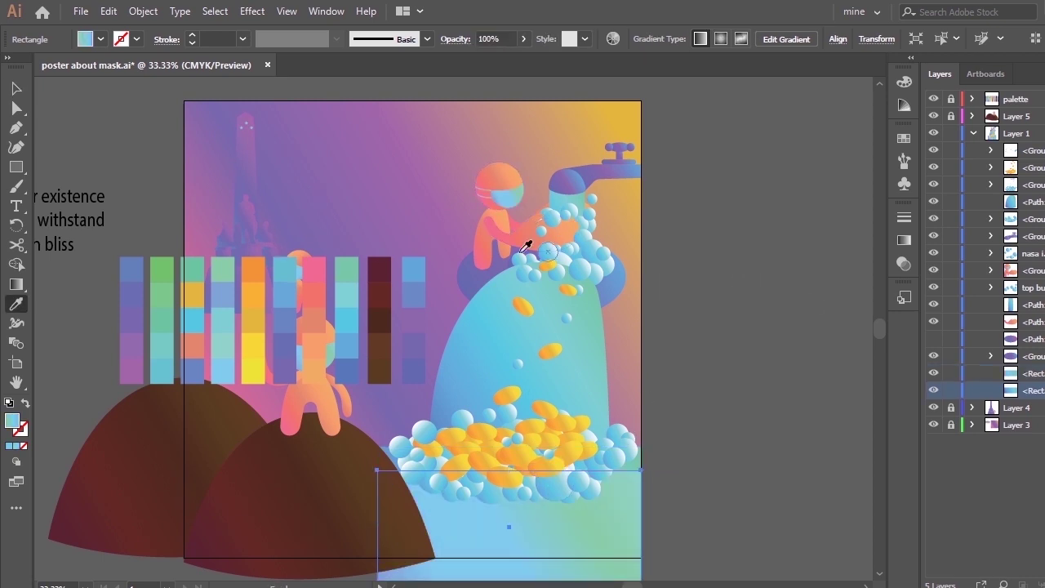
pyautogui.click(132, 11)
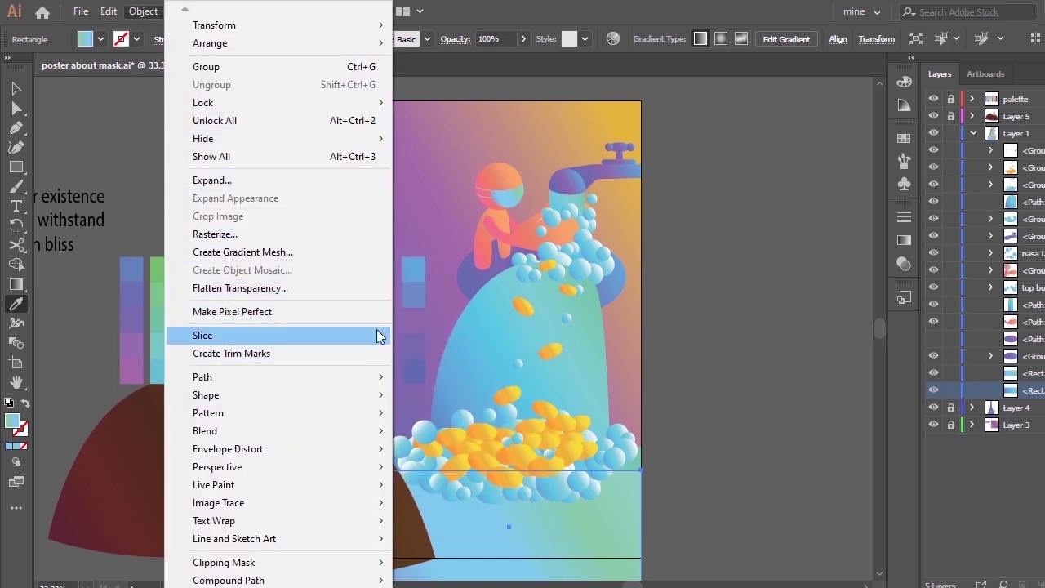
pyautogui.moveTo(371, 414)
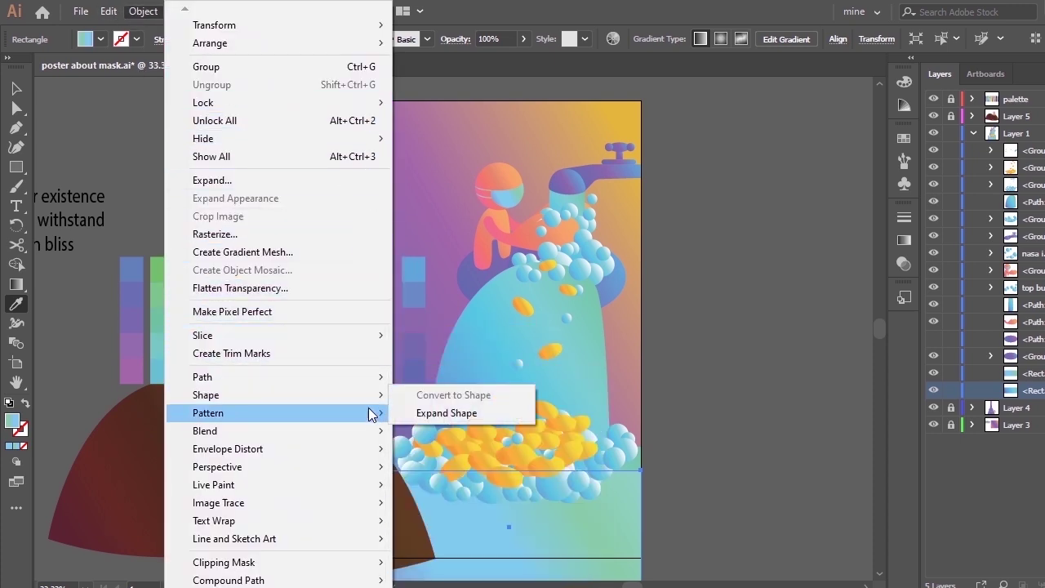
pyautogui.click(420, 413)
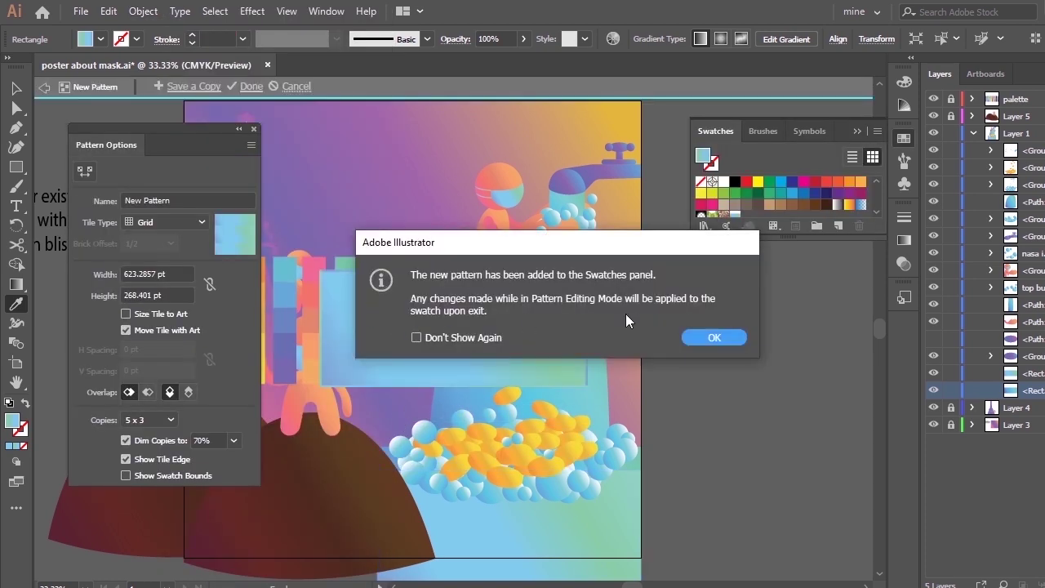
pyautogui.click(715, 338)
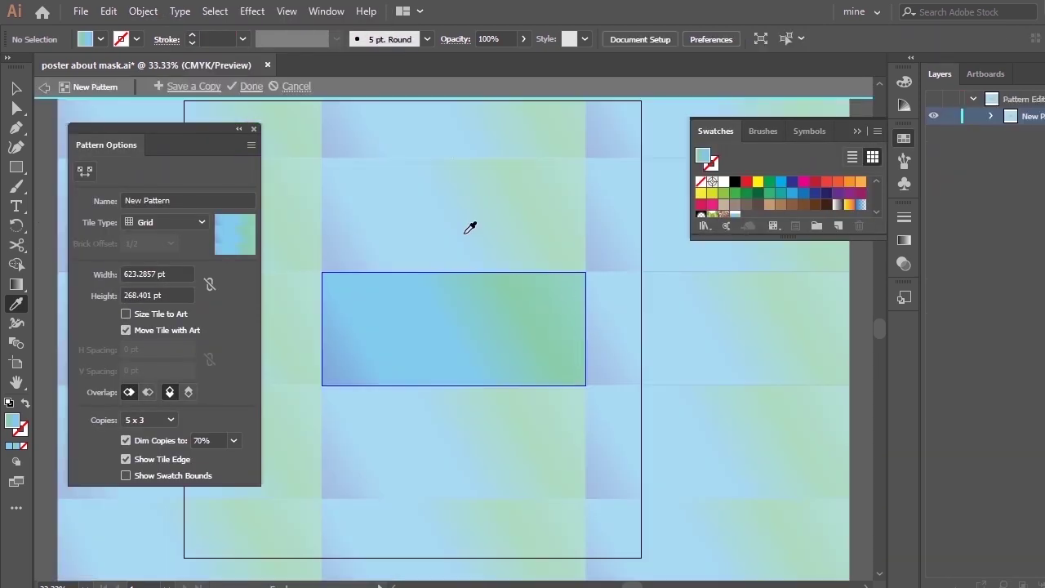
pyautogui.click(280, 86)
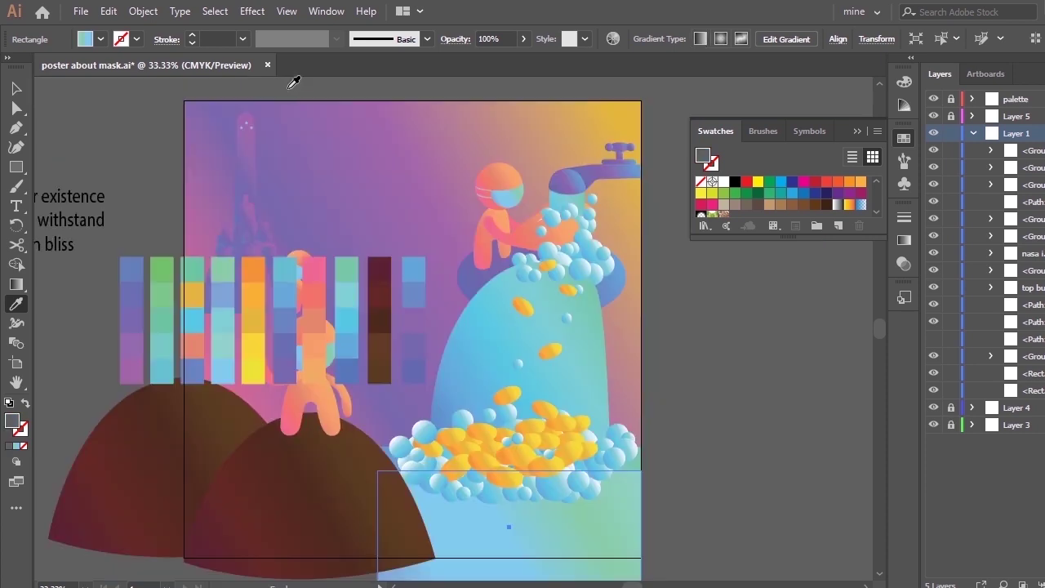
pyautogui.click(143, 10)
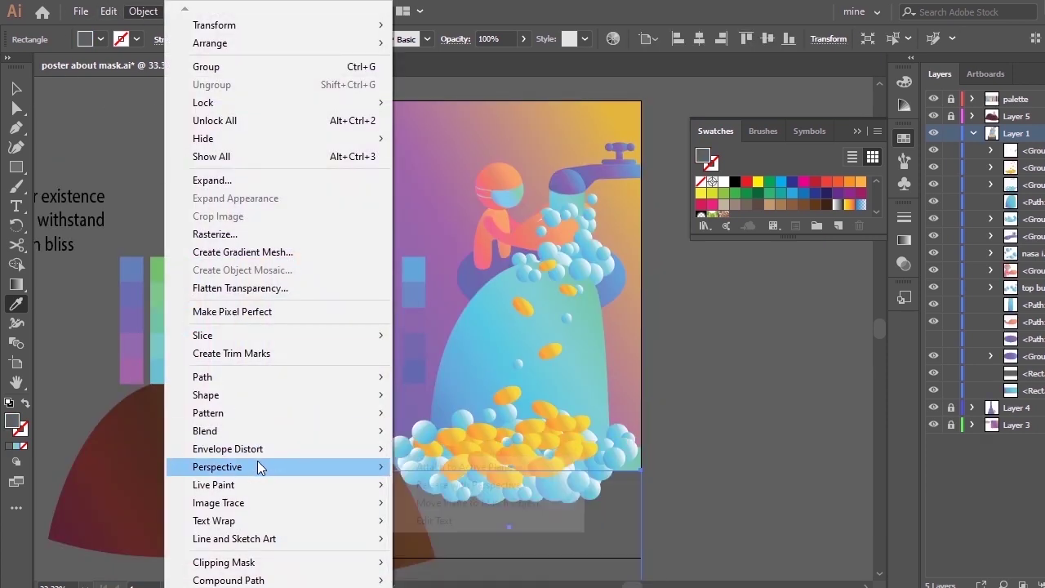
pyautogui.moveTo(267, 449)
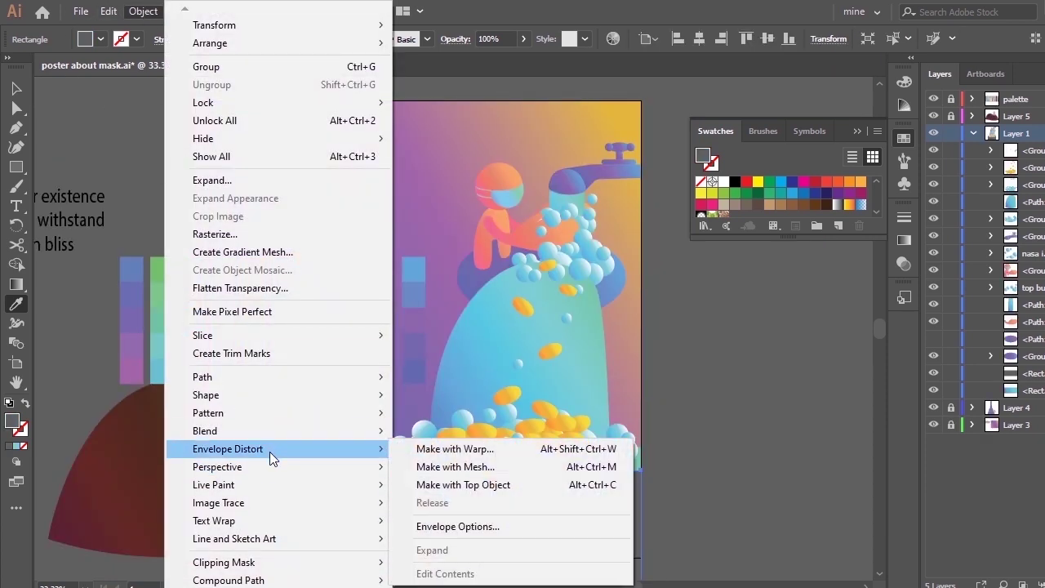
pyautogui.moveTo(266, 524)
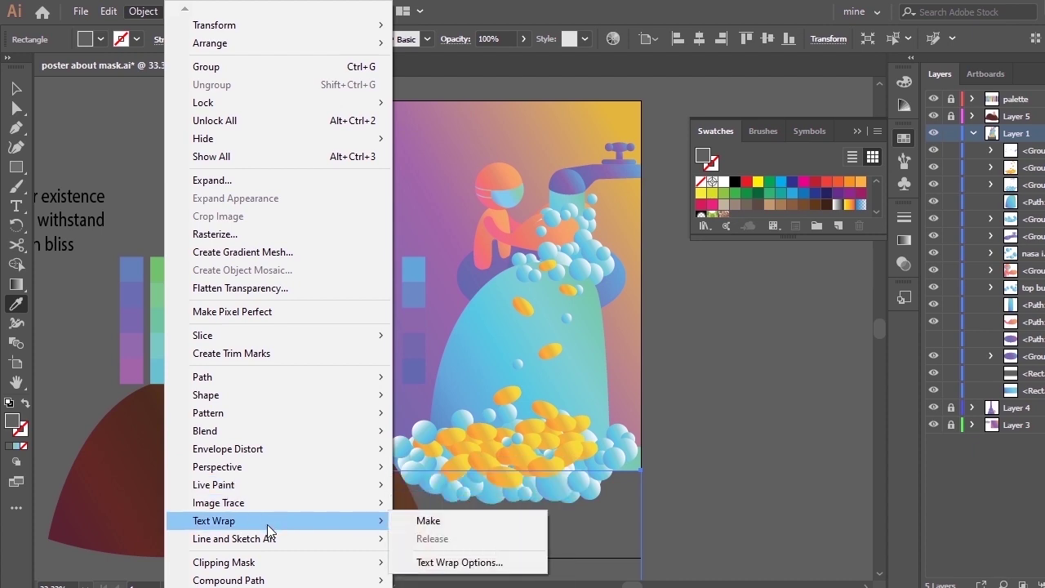
pyautogui.scroll(-2, 237, 562)
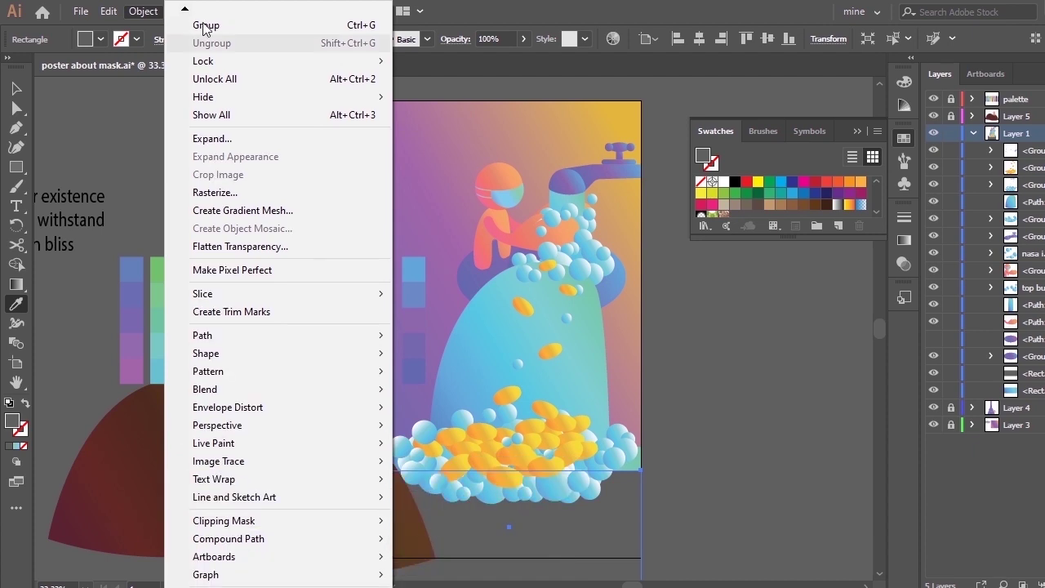
pyautogui.scroll(2, 206, 29)
pyautogui.moveTo(237, 24)
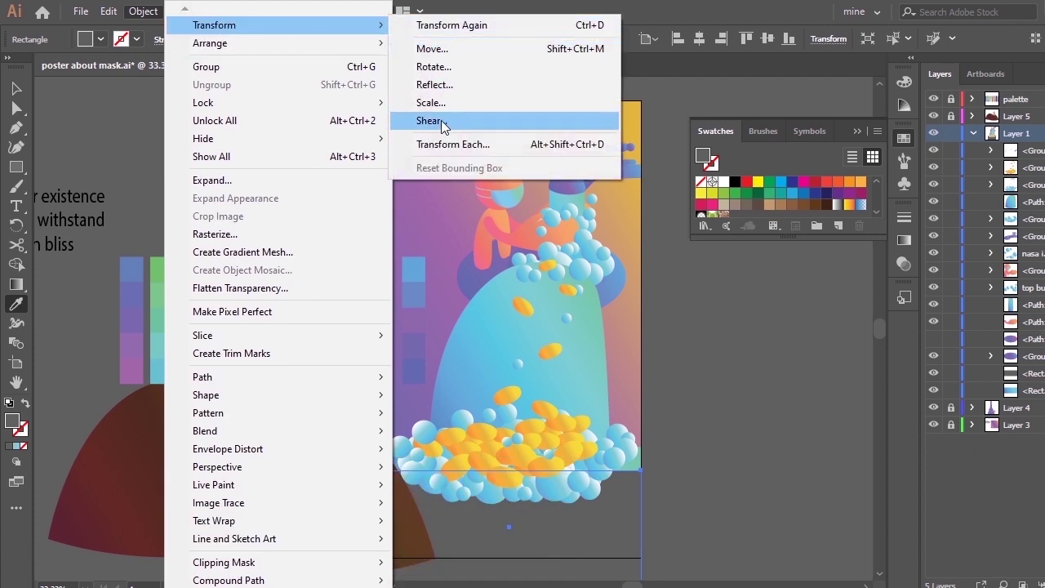
pyautogui.moveTo(302, 378)
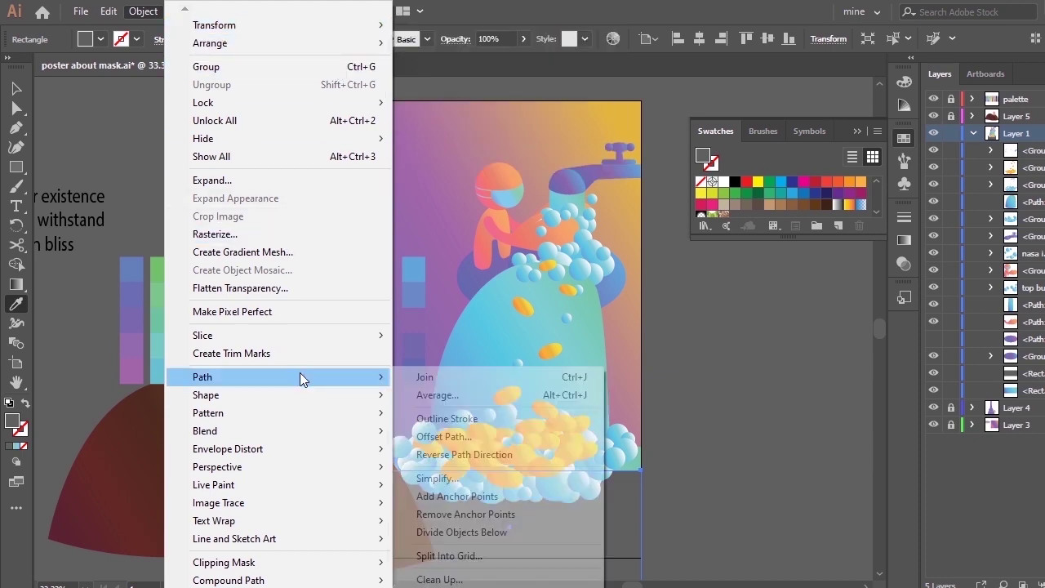
# Step: Sample the green-to-blue gradient from the washing figure's face mask onto the selected rectangle below the foam
pyautogui.moveTo(108, 12)
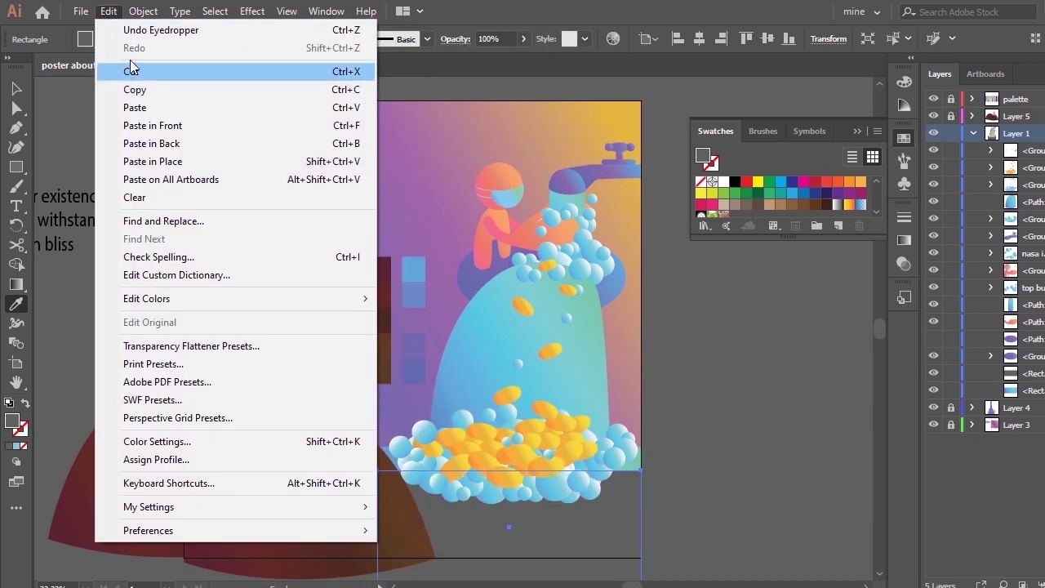
pyautogui.click(131, 106)
pyautogui.click(181, 10)
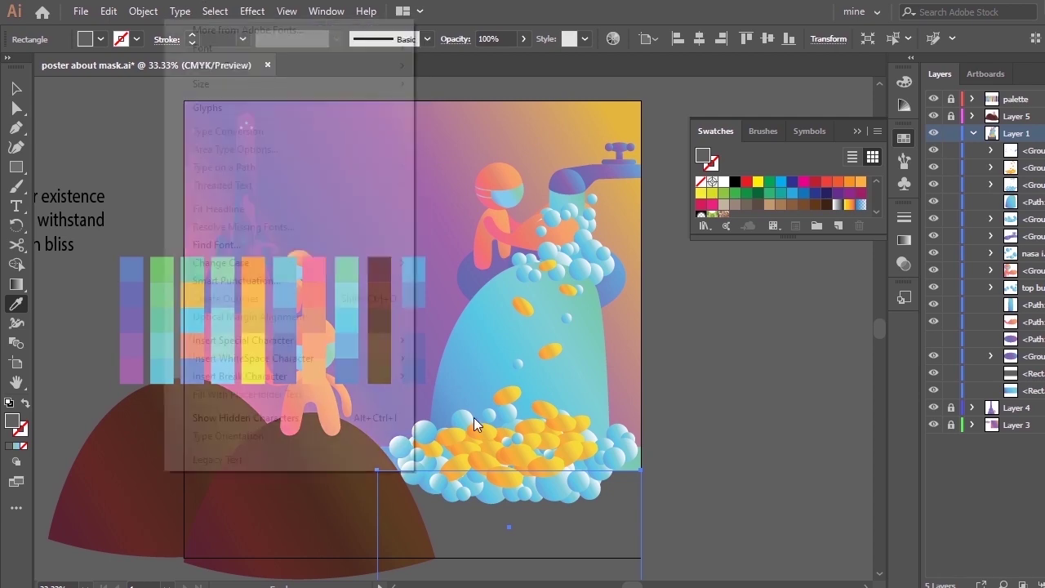
pyautogui.press('i')
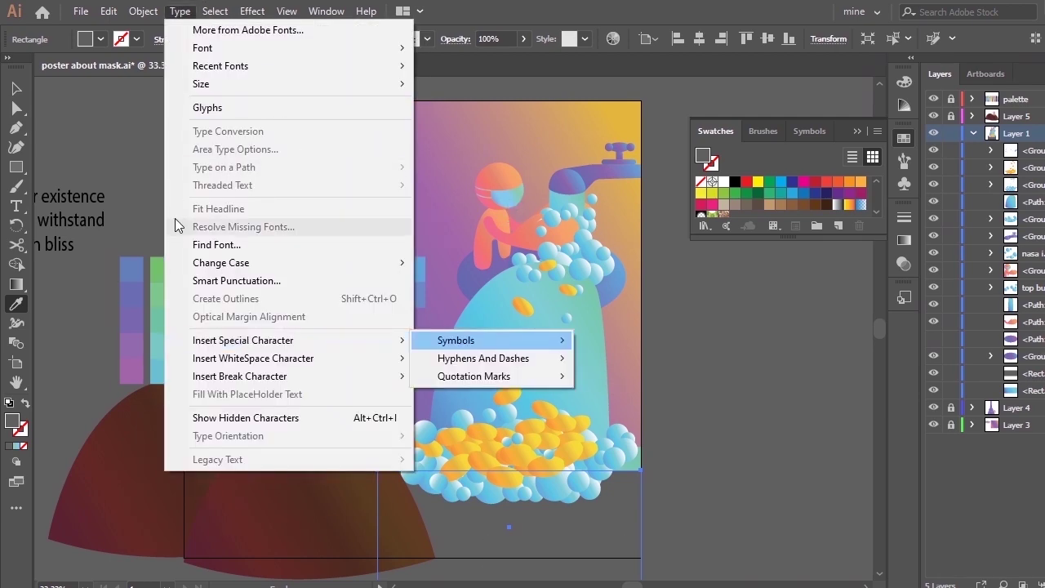
pyautogui.click(155, 217)
pyautogui.click(519, 191)
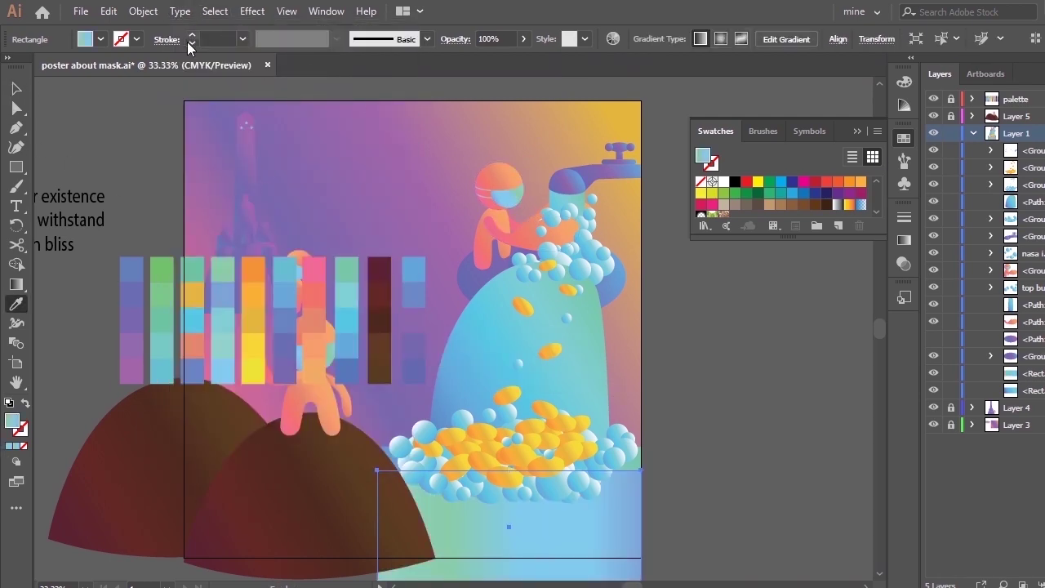
pyautogui.click(179, 11)
pyautogui.moveTo(227, 17)
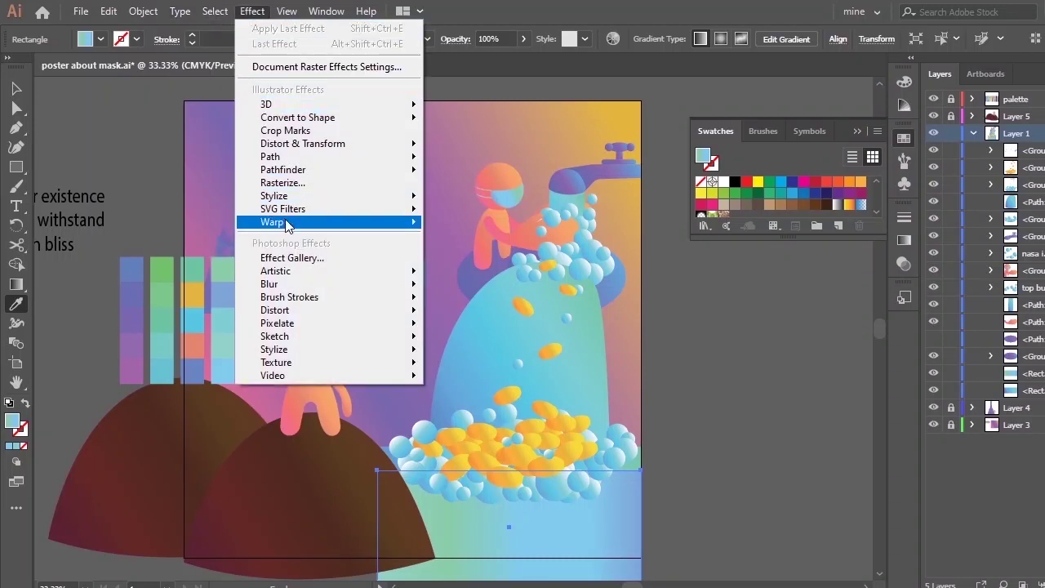
pyautogui.moveTo(288, 226)
pyautogui.click(474, 368)
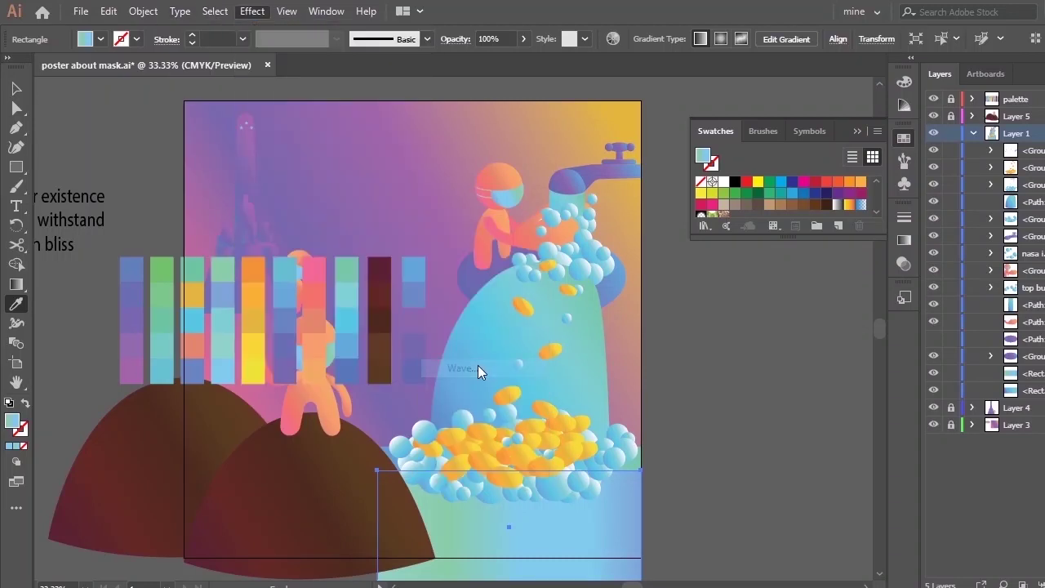
pyautogui.click(447, 384)
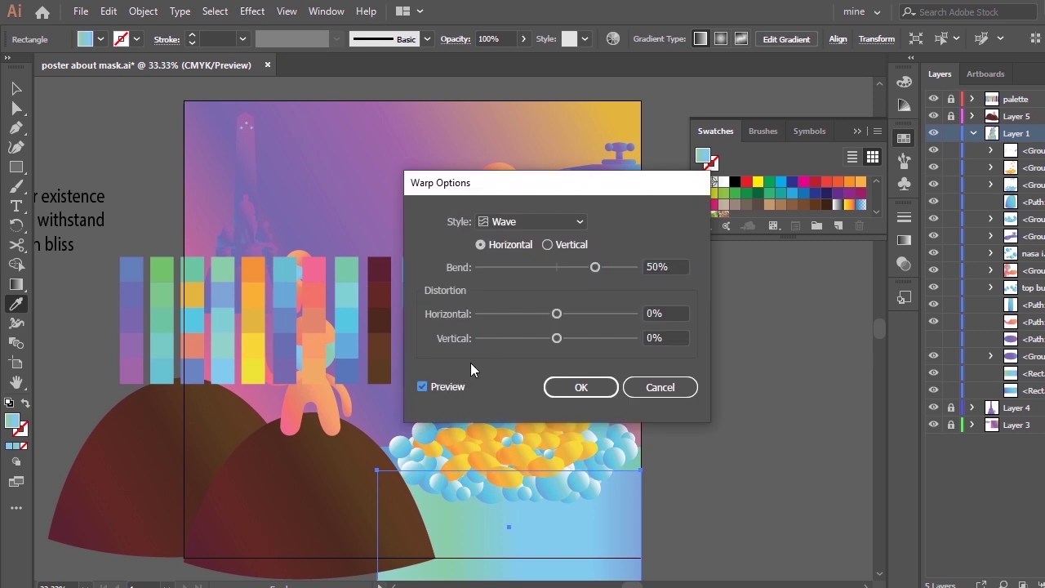
pyautogui.click(566, 223)
pyautogui.click(606, 233)
pyautogui.moveTo(594, 267); pyautogui.dragTo(597, 267)
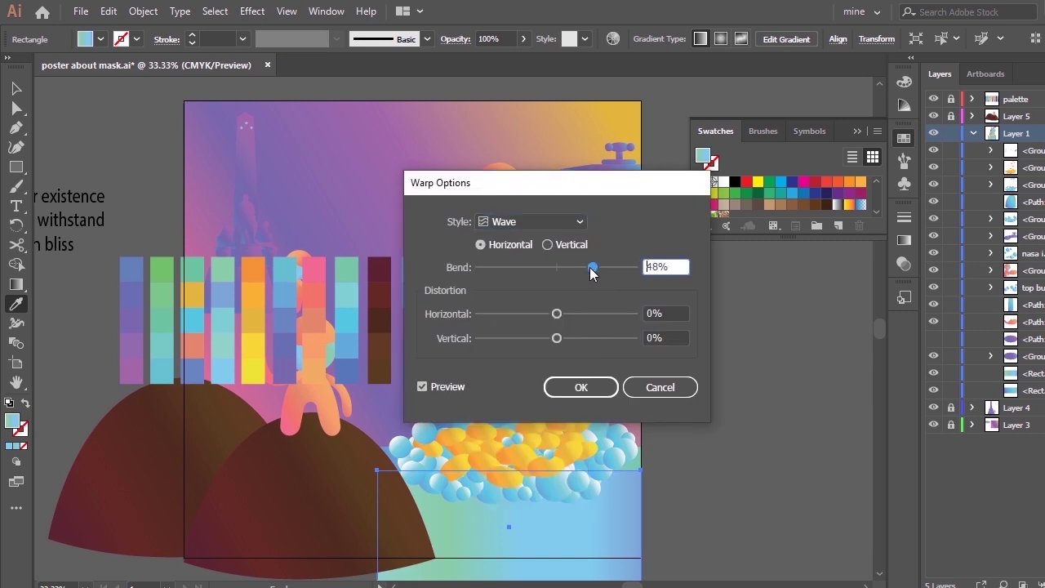
pyautogui.moveTo(568, 312); pyautogui.dragTo(557, 339)
pyautogui.moveTo(592, 266); pyautogui.dragTo(636, 267)
pyautogui.moveTo(557, 314); pyautogui.dragTo(634, 314)
pyautogui.moveTo(557, 338); pyautogui.dragTo(477, 349)
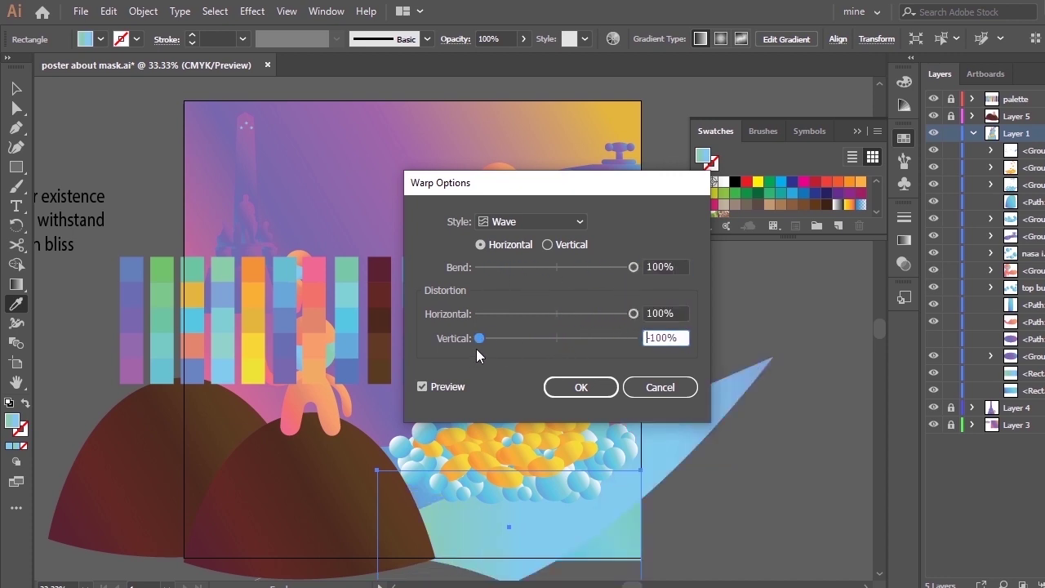
pyautogui.click(555, 341)
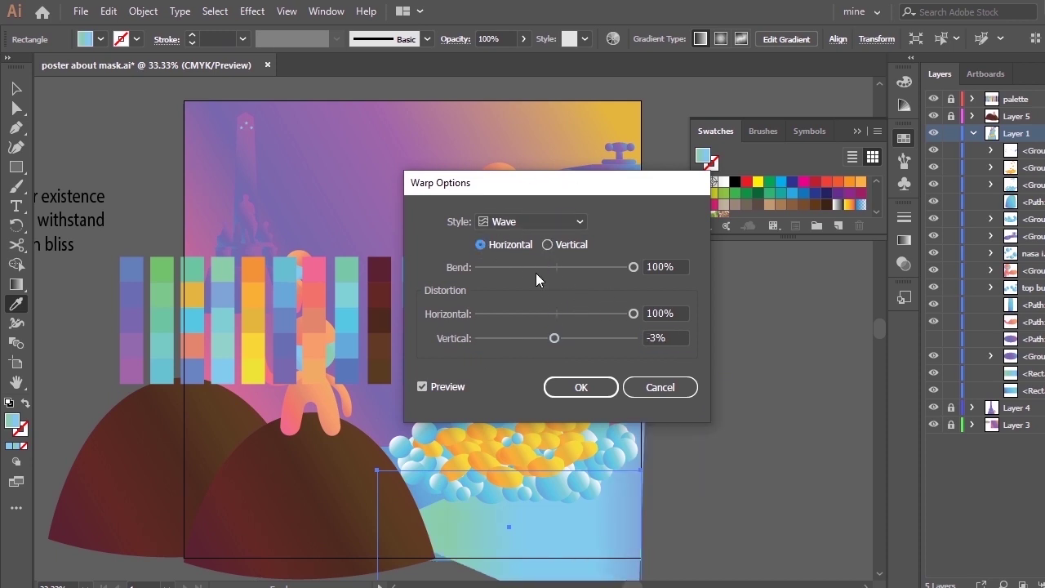
pyautogui.moveTo(634, 314); pyautogui.dragTo(563, 314)
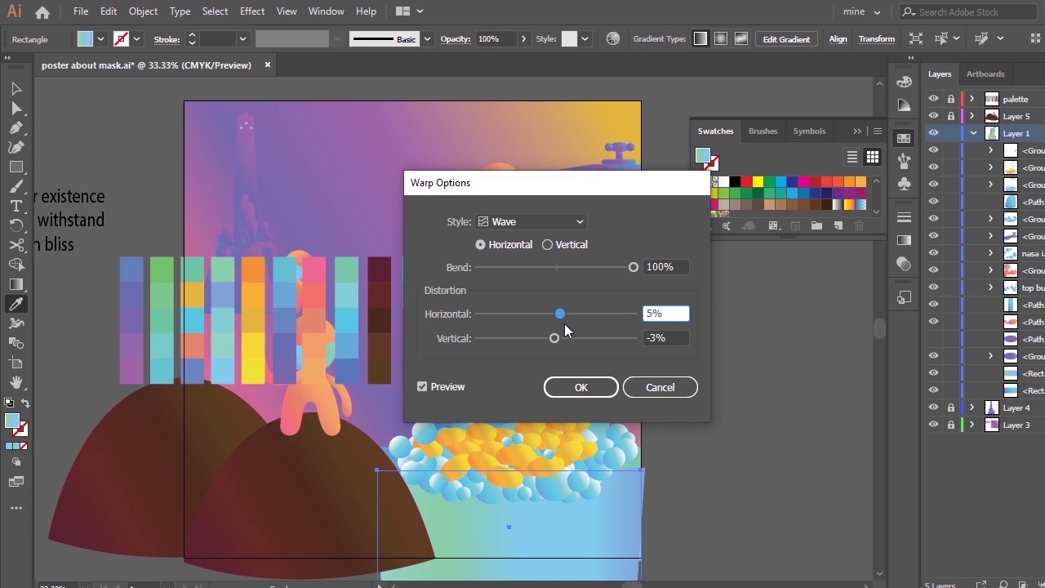
pyautogui.moveTo(560, 313); pyautogui.dragTo(556, 314)
pyautogui.moveTo(555, 339); pyautogui.dragTo(560, 342)
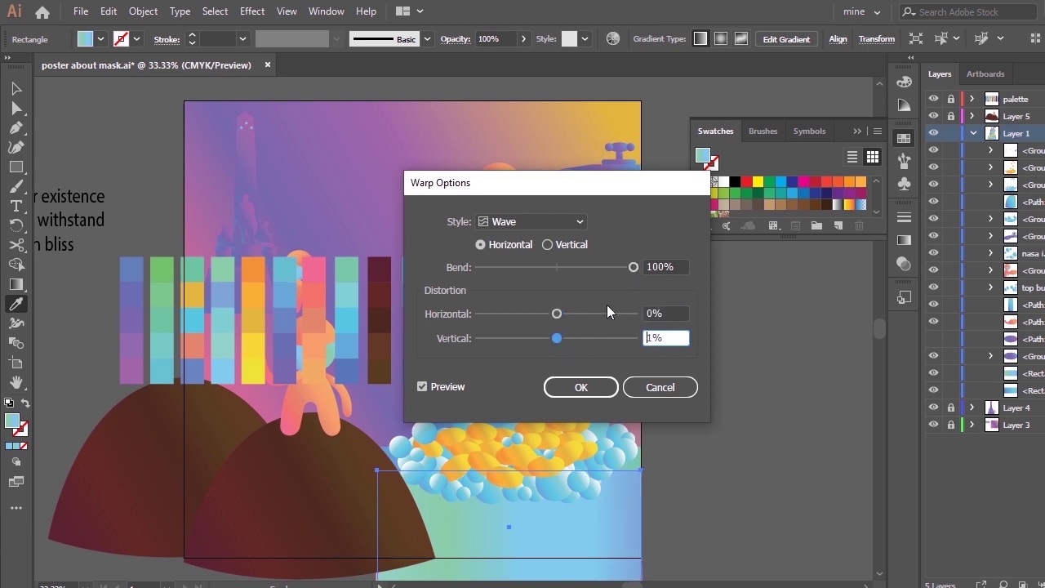
pyautogui.moveTo(592, 186); pyautogui.dragTo(392, 146)
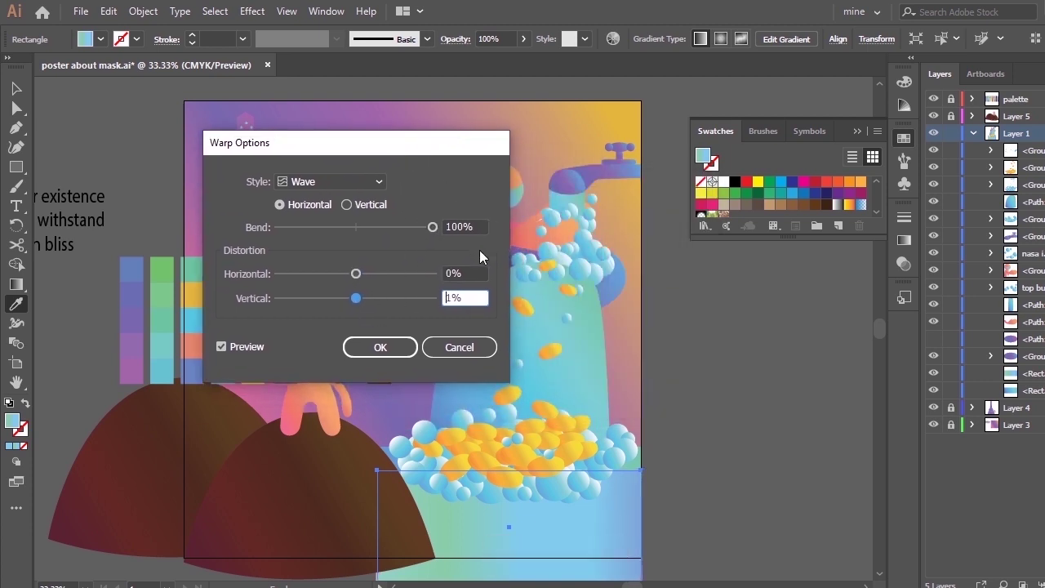
pyautogui.write('H')
pyautogui.press('Return')
# Step: Apply a Zig Zag effect to the rectangle with a 5% relative size, smooth points and fewer ridges per segment
pyautogui.press('h')
pyautogui.moveTo(551, 403); pyautogui.dragTo(546, 380)
pyautogui.click(252, 13)
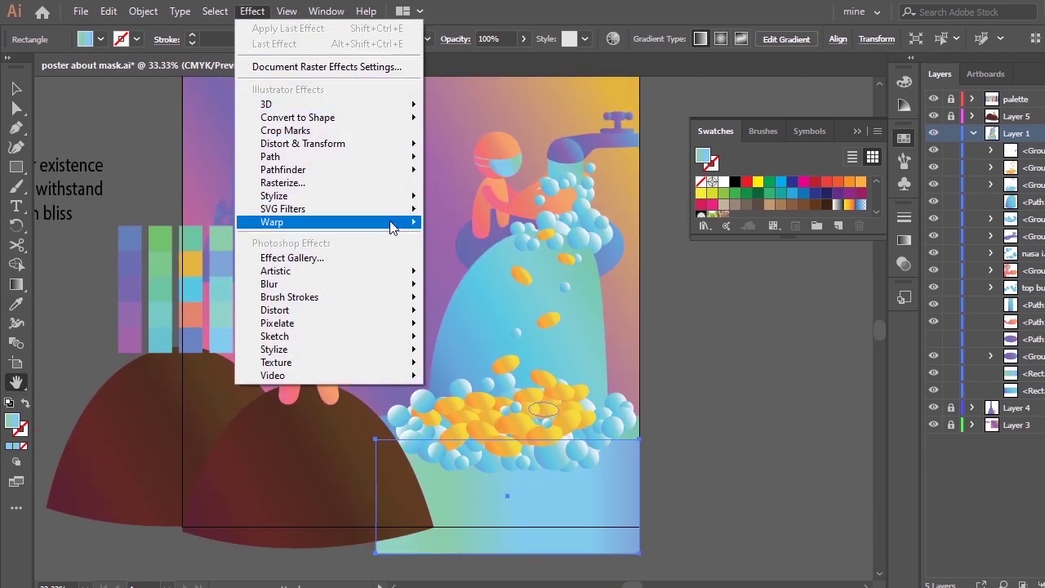
pyautogui.moveTo(395, 180)
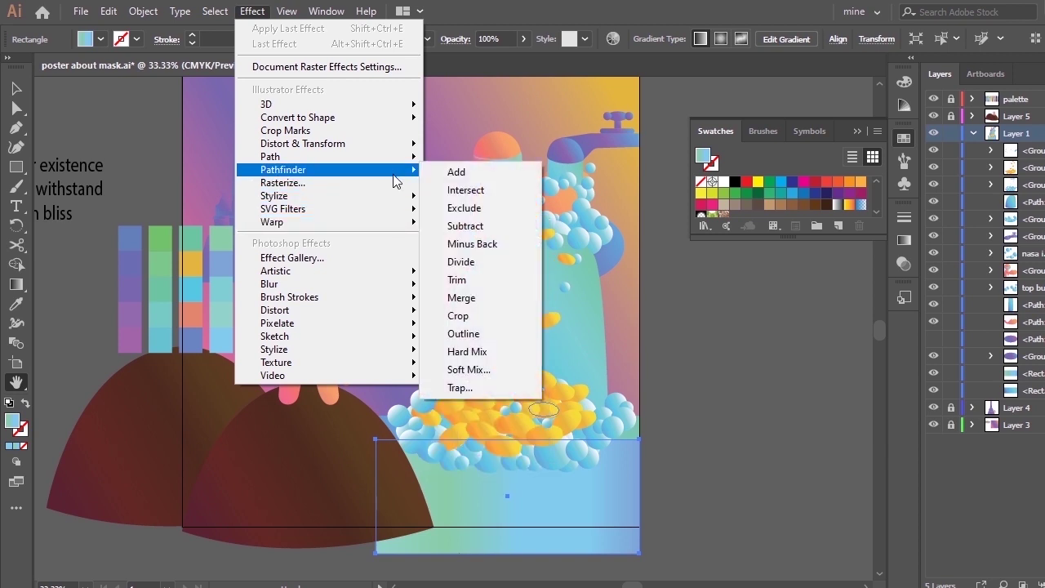
pyautogui.moveTo(406, 147)
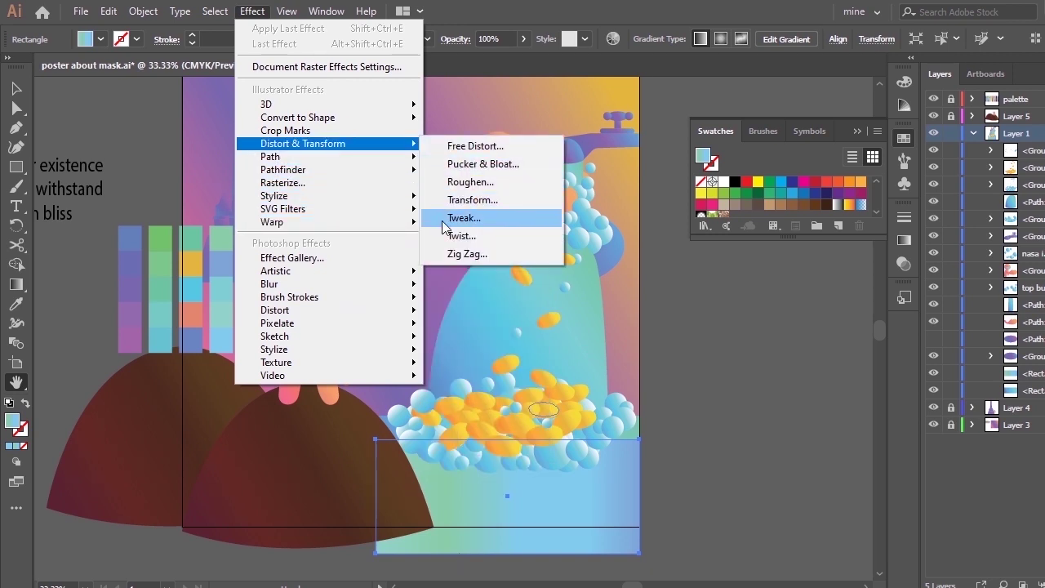
pyautogui.click(445, 251)
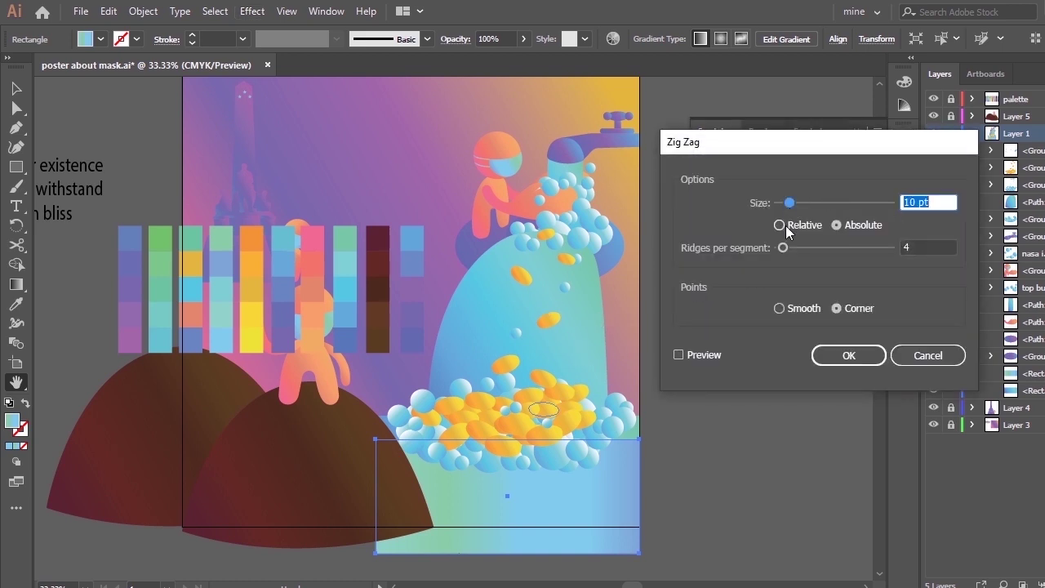
pyautogui.click(679, 354)
pyautogui.click(779, 308)
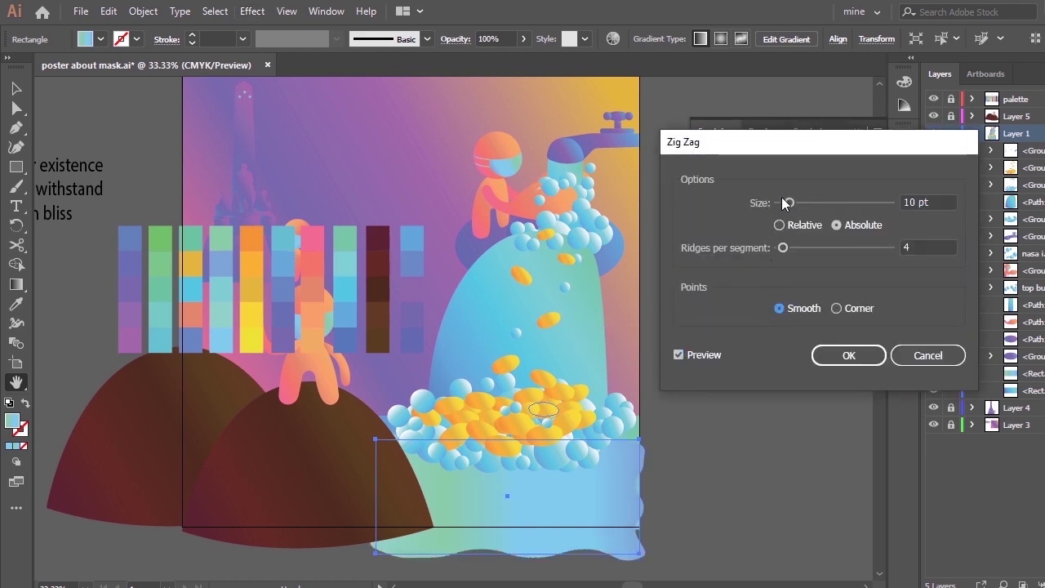
pyautogui.moveTo(788, 202); pyautogui.dragTo(844, 211)
pyautogui.click(779, 224)
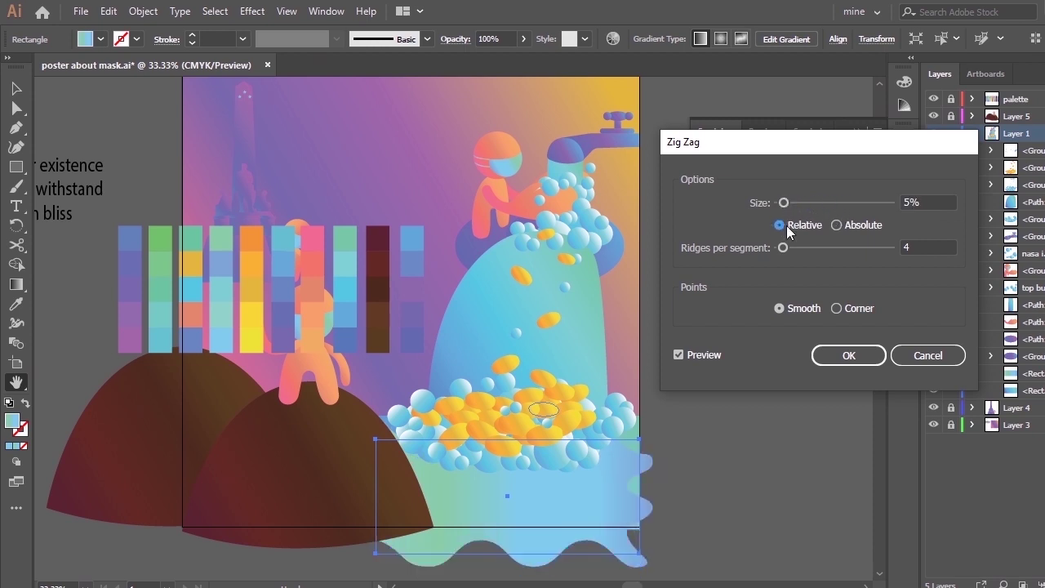
pyautogui.moveTo(783, 247)
pyautogui.mouseDown()
pyautogui.moveTo(832, 248)
pyautogui.moveTo(777, 238)
pyautogui.moveTo(809, 248)
pyautogui.moveTo(789, 251)
pyautogui.mouseUp()
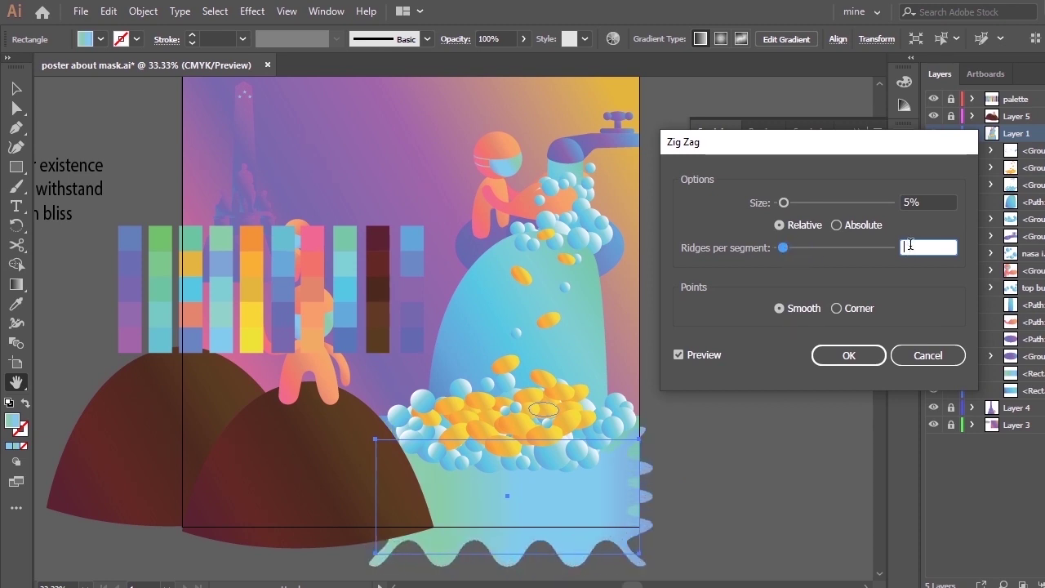
pyautogui.press('Return')
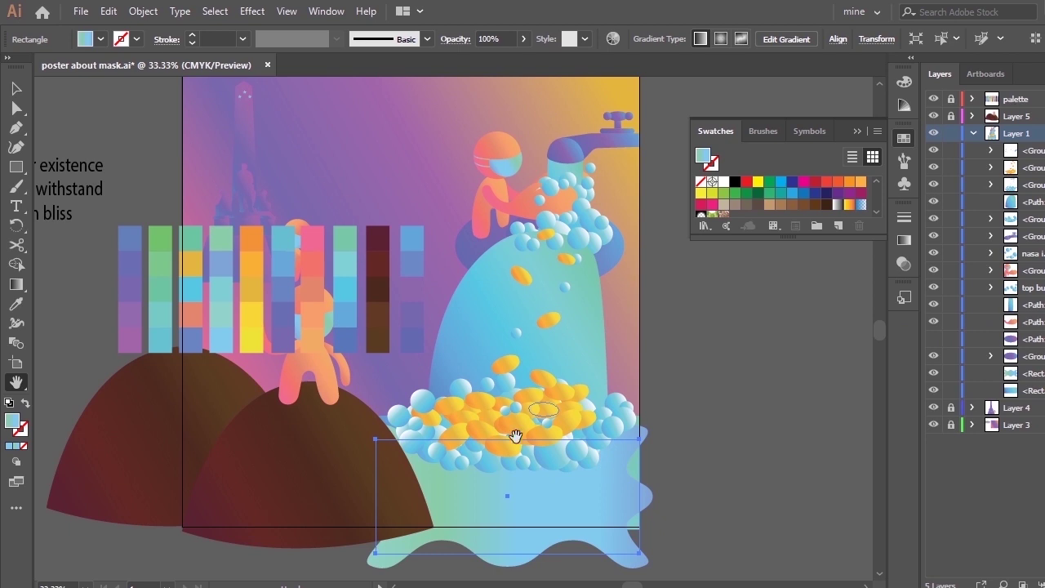
# Step: Position the wavy rectangle directly beneath the foam and coin pile, and dismiss the floating swatches
pyautogui.press('v')
pyautogui.moveTo(513, 499); pyautogui.dragTo(517, 525)
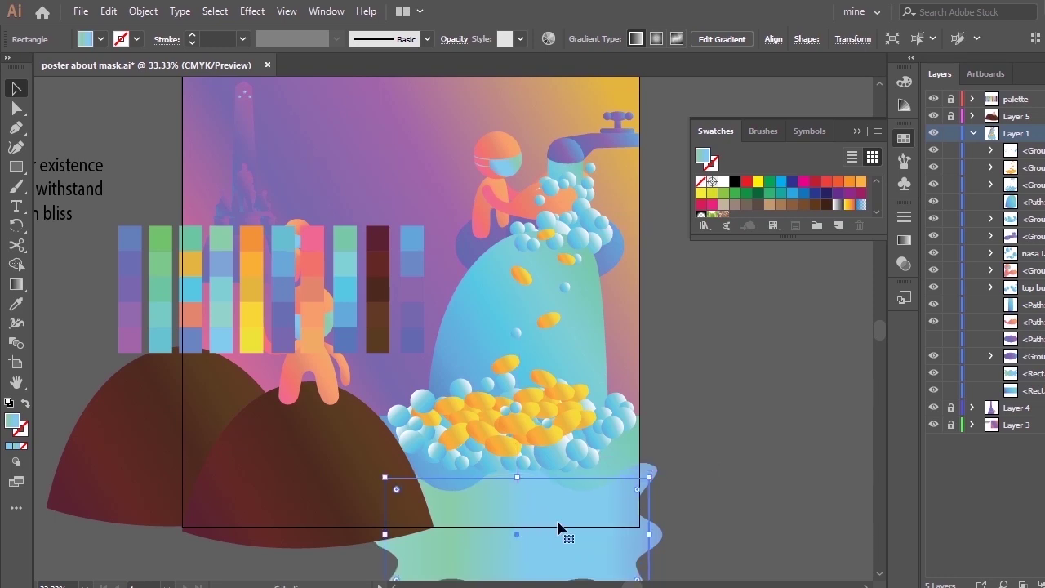
pyautogui.press('g')
pyautogui.press('h')
pyautogui.moveTo(615, 445); pyautogui.dragTo(598, 360)
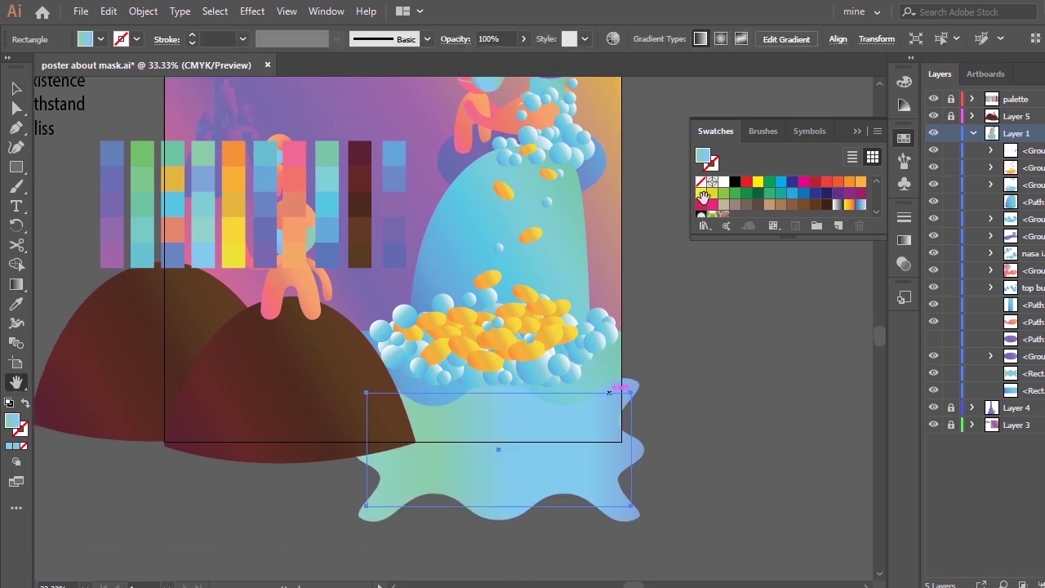
pyautogui.click(857, 131)
pyautogui.press('v')
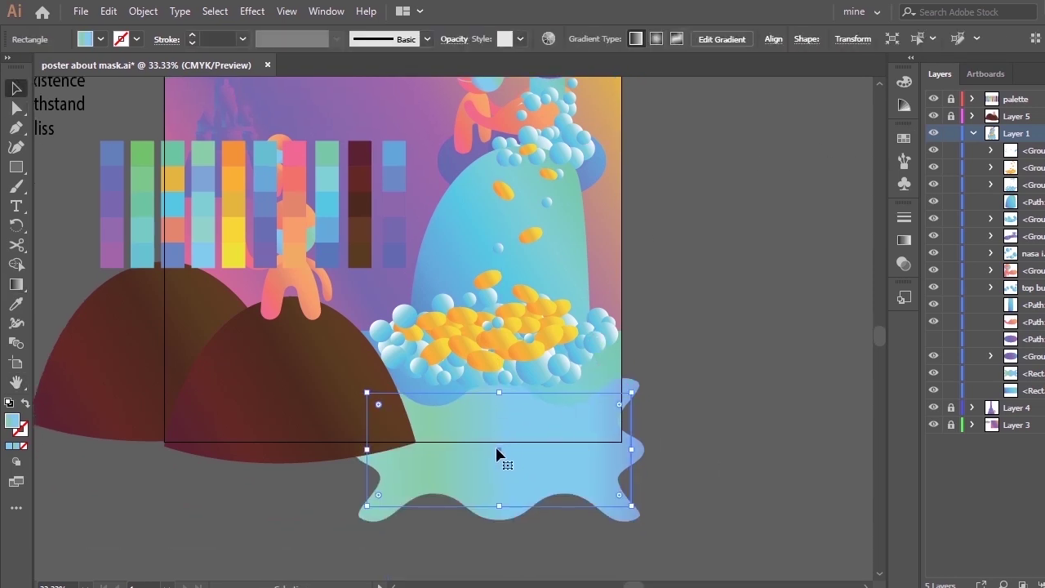
pyautogui.moveTo(498, 454)
pyautogui.mouseDown()
pyautogui.moveTo(497, 489)
pyautogui.moveTo(499, 422)
pyautogui.mouseUp()
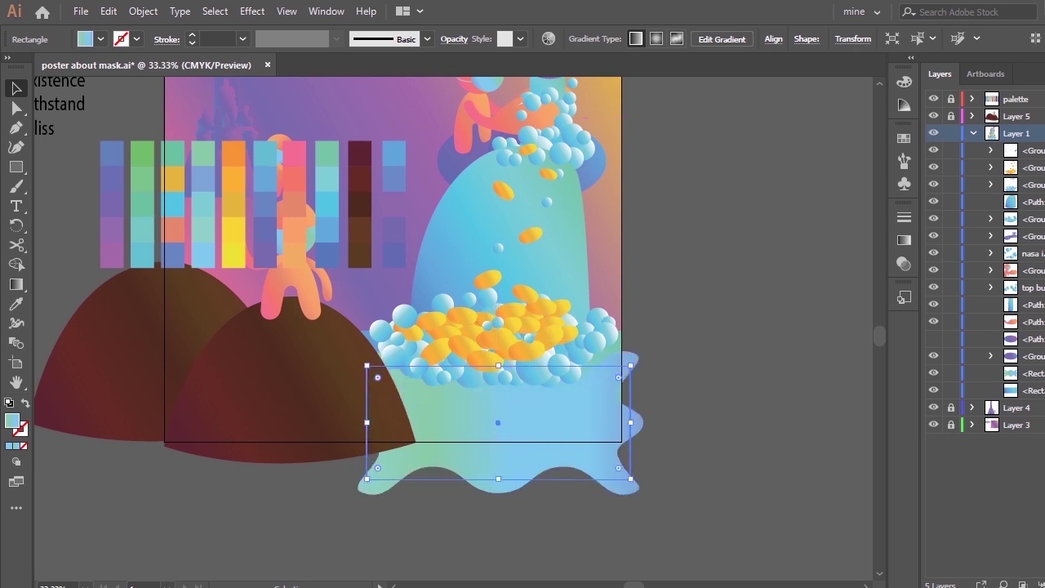
# Step: Place a duplicate of the wavy rectangle slightly lower and sample a darker teal-to-blue gradient onto it
pyautogui.click(1021, 373)
pyautogui.click(1041, 74)
pyautogui.click(1031, 116)
pyautogui.moveTo(1031, 124); pyautogui.dragTo(1031, 124)
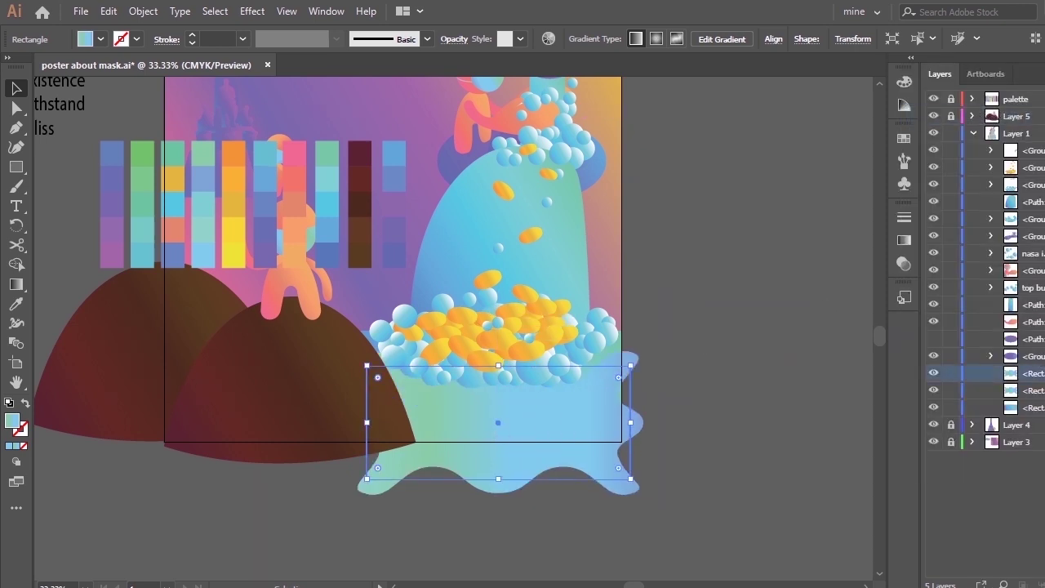
pyautogui.moveTo(512, 427); pyautogui.dragTo(498, 450)
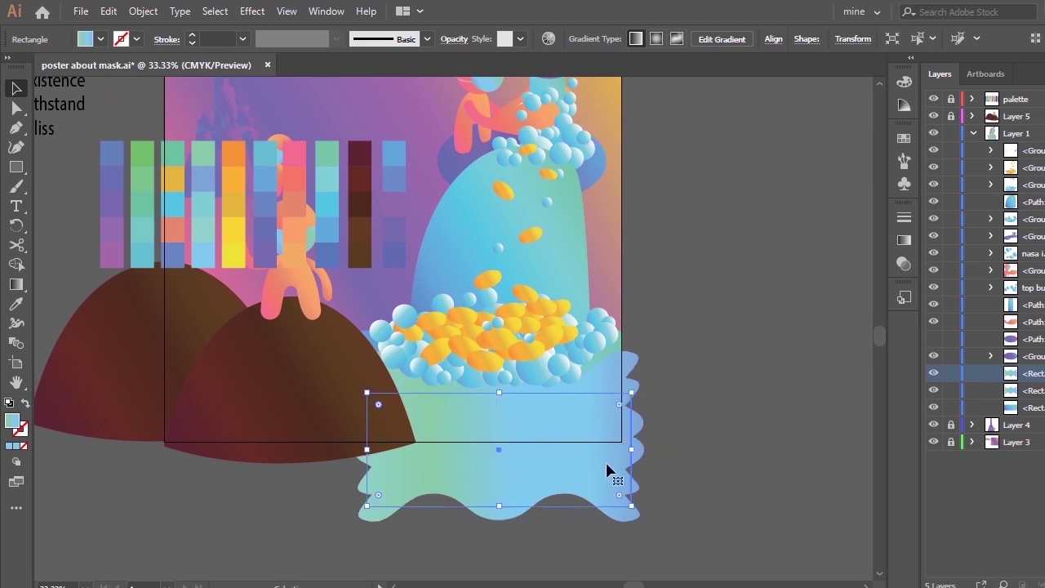
pyautogui.press('i')
pyautogui.click(624, 340)
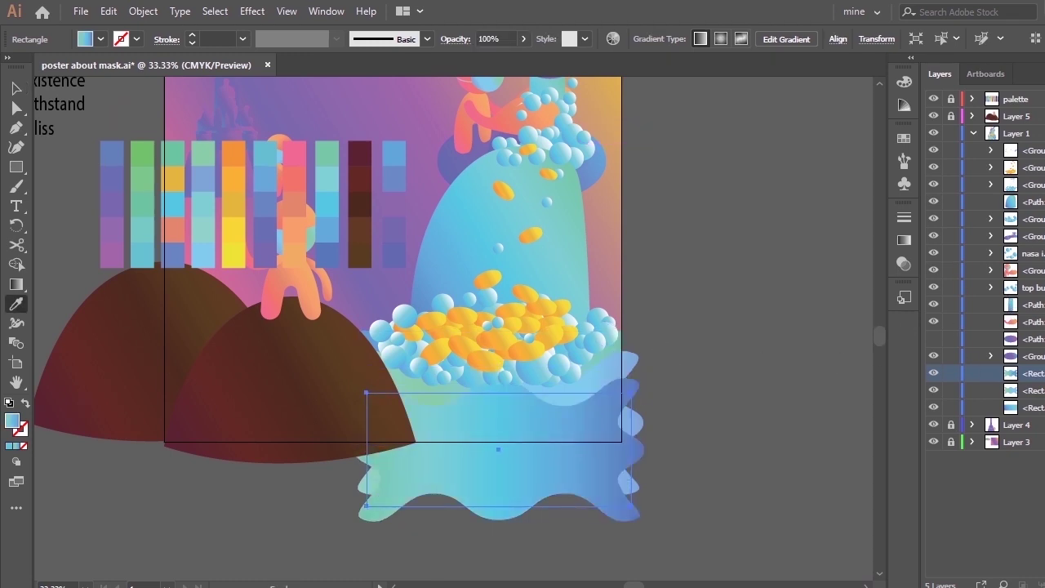
# Step: Place another duplicate of the wavy rectangle just below the darker one and sample the first band's lighter gradient onto it
pyautogui.click(1040, 73)
pyautogui.click(1026, 77)
pyautogui.click(633, 375)
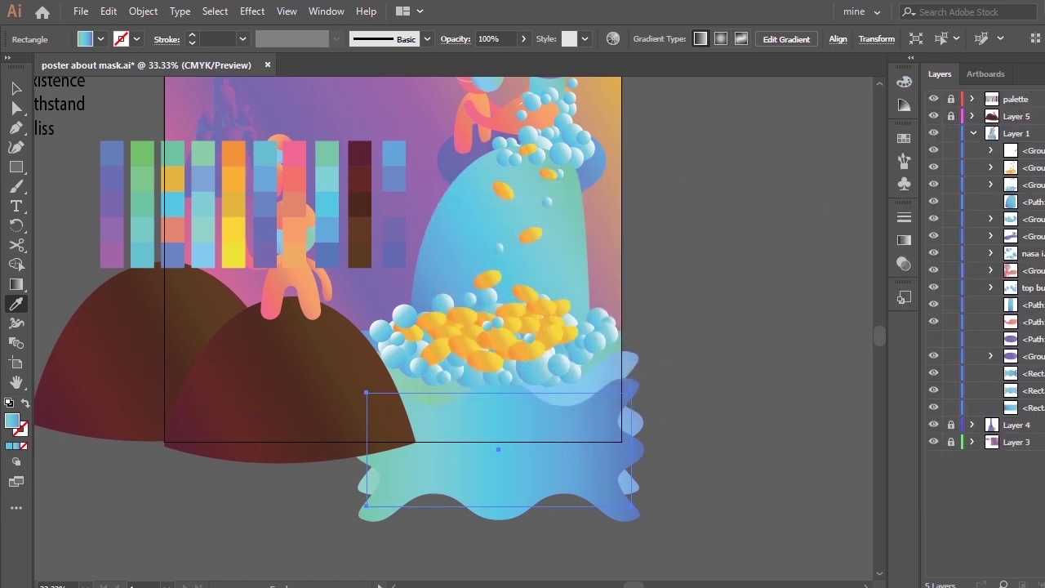
pyautogui.click(1033, 73)
pyautogui.click(984, 114)
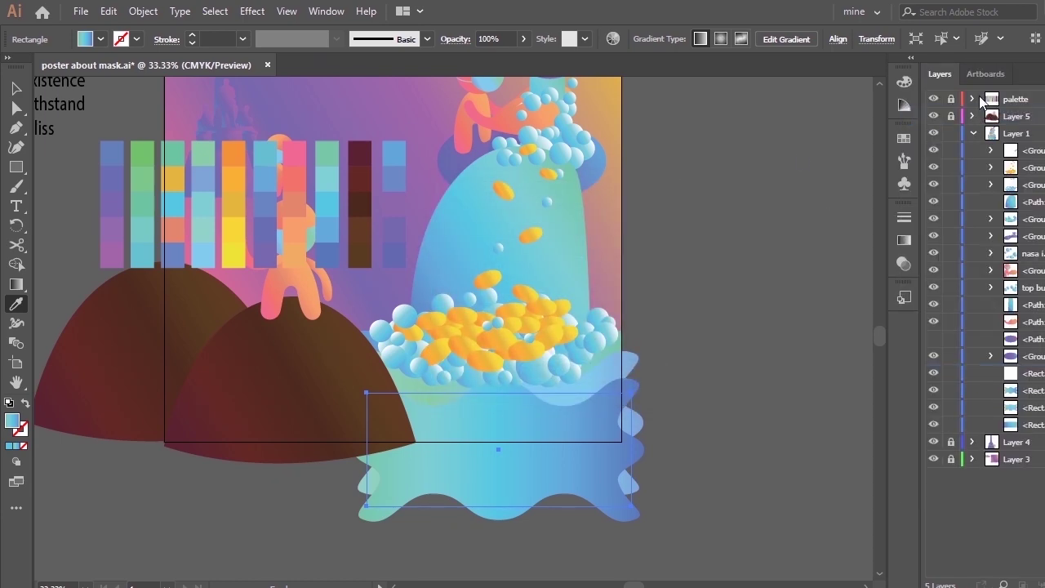
pyautogui.press('v')
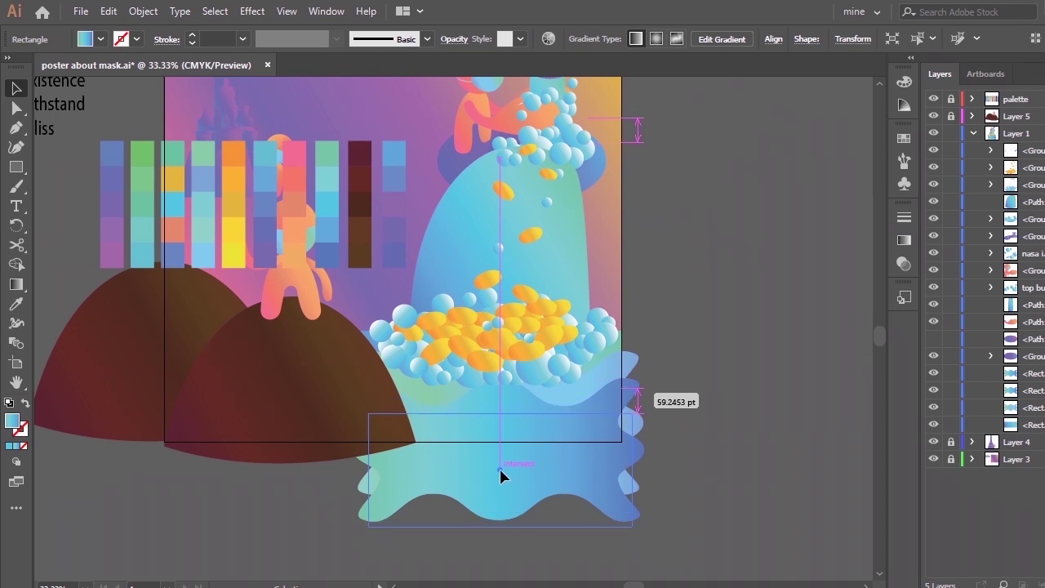
pyautogui.moveTo(499, 466); pyautogui.dragTo(499, 485)
pyautogui.press('i')
pyautogui.click(614, 368)
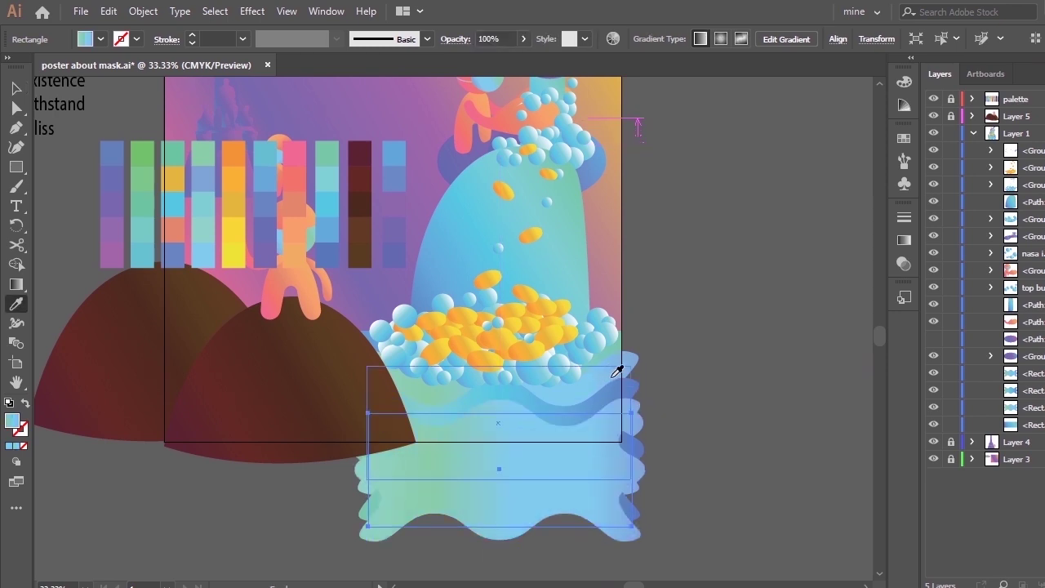
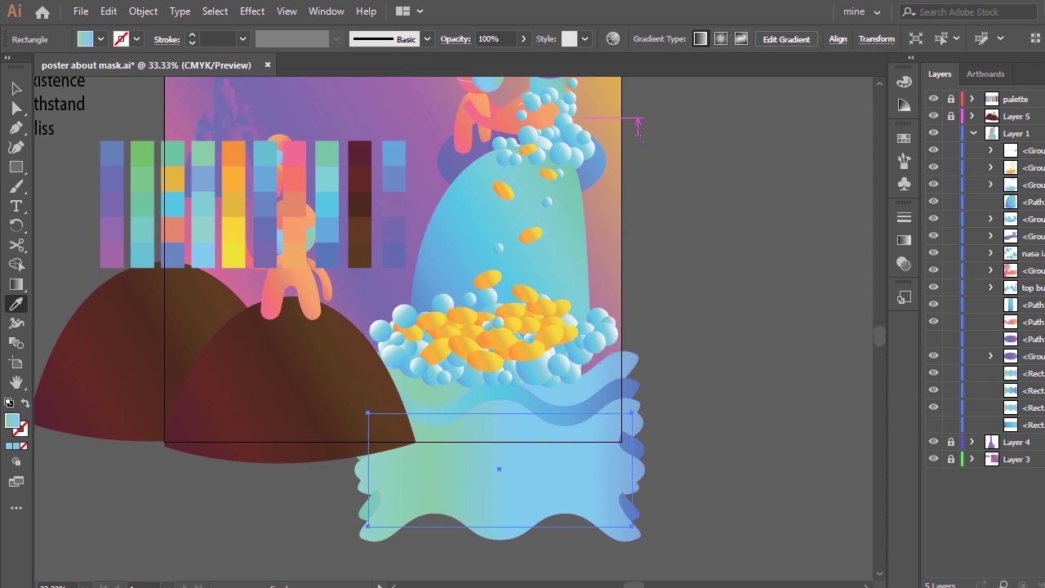
# Step: Place a duplicate wavy rectangle slightly above the first band and sample the darker teal-to-blue gradient onto it
pyautogui.click(1035, 74)
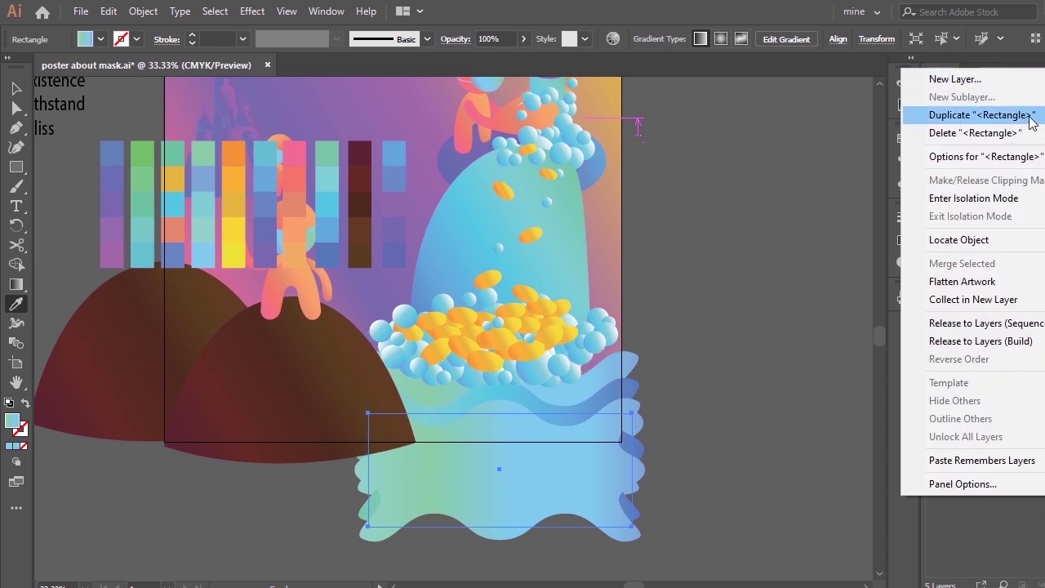
pyautogui.click(1025, 111)
pyautogui.hotkey('ctrl', 'z')
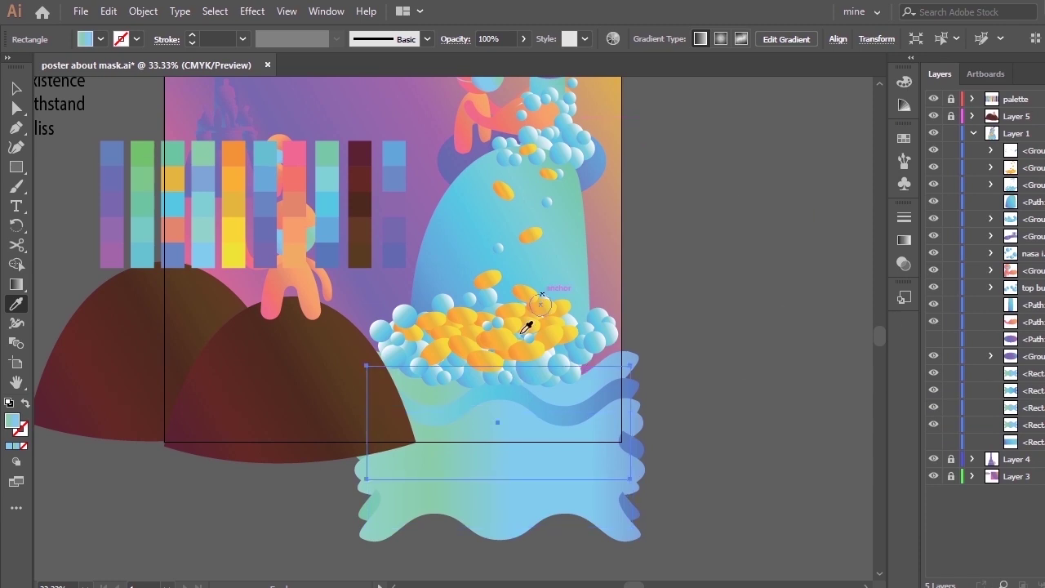
pyautogui.press('v')
pyautogui.moveTo(595, 382); pyautogui.dragTo(611, 366)
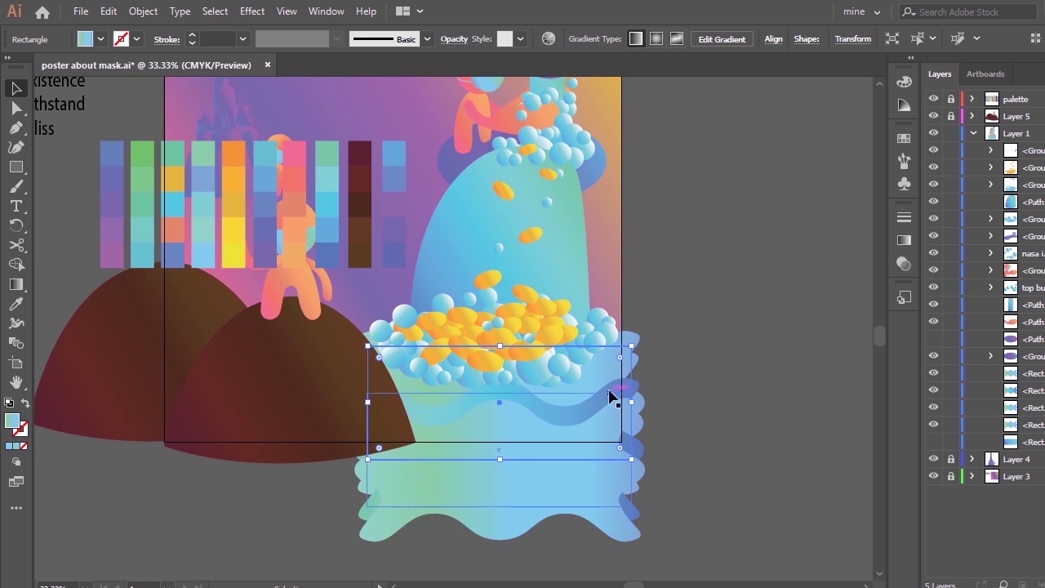
pyautogui.press('i')
pyautogui.click(620, 359)
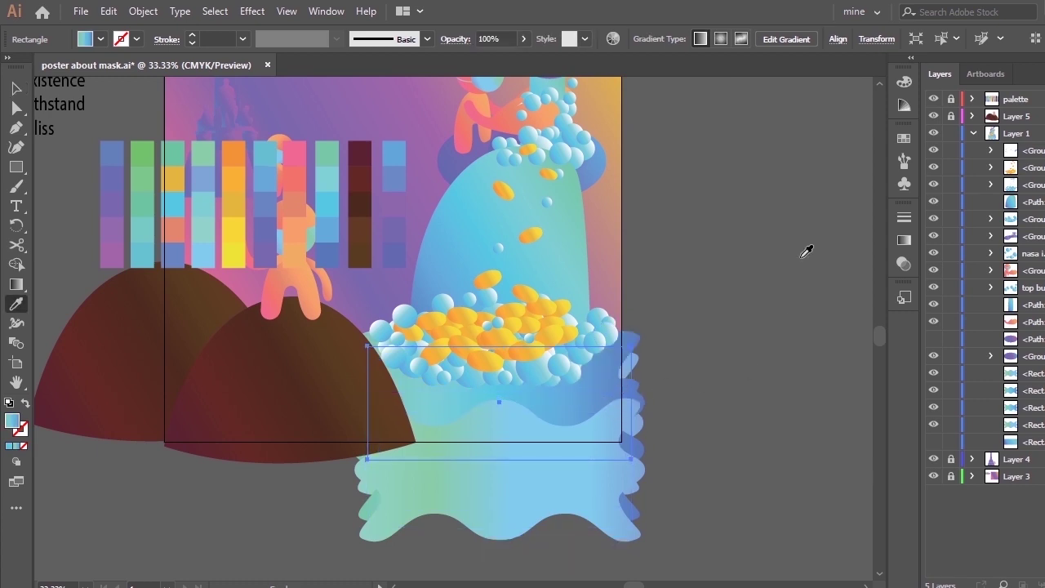
pyautogui.press('v')
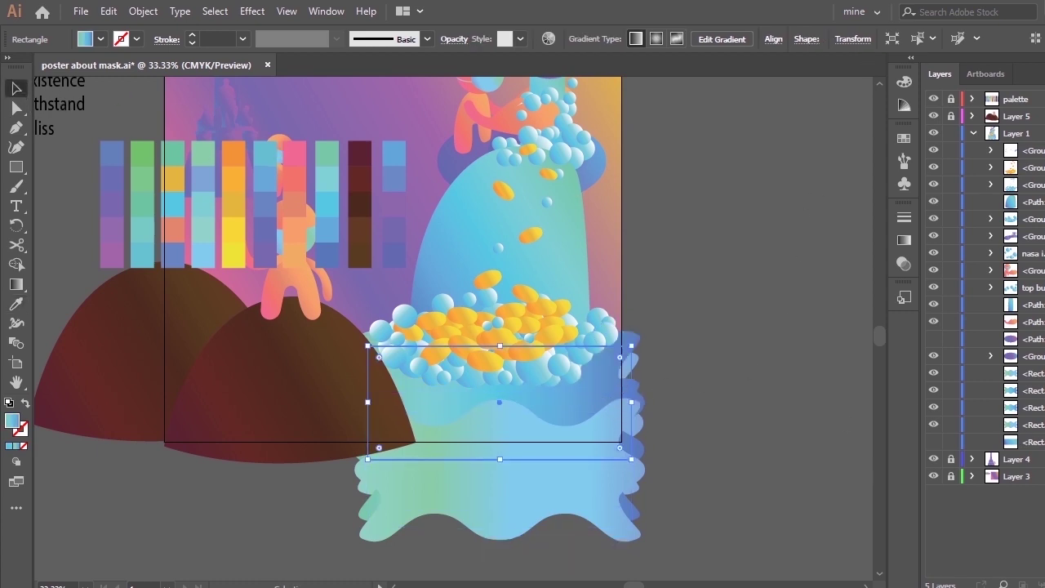
# Step: Restack the wavy rectangles so the upper lighter band sits in front of the new darker top band
pyautogui.hotkey('ctrl', 'z')
pyautogui.hotkey('ctrl', 'z')
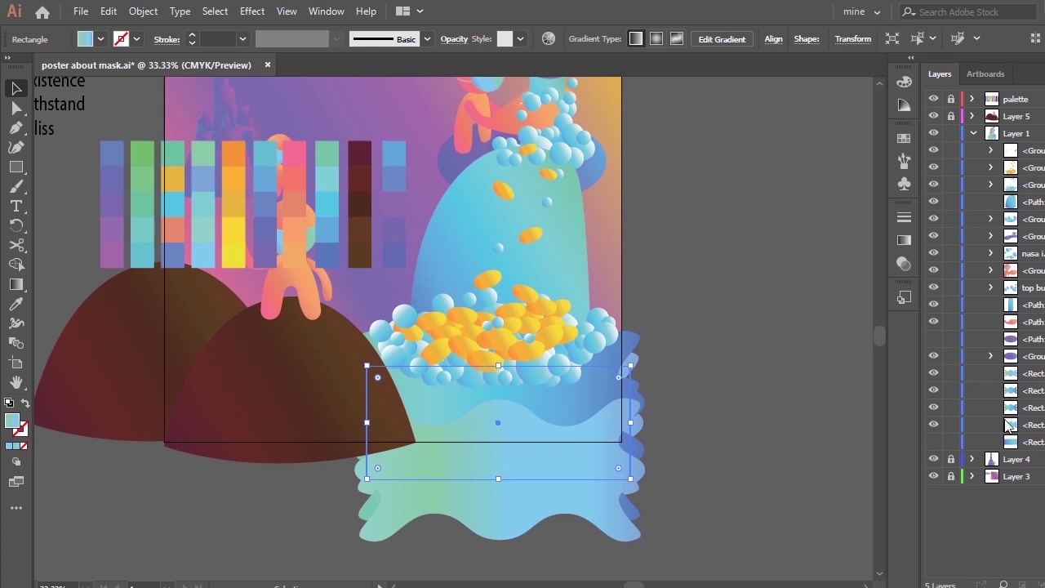
pyautogui.click(1028, 426)
pyautogui.moveTo(1035, 416)
pyautogui.mouseDown()
pyautogui.moveTo(1039, 384)
pyautogui.moveTo(1033, 399)
pyautogui.mouseUp()
pyautogui.click(1041, 425)
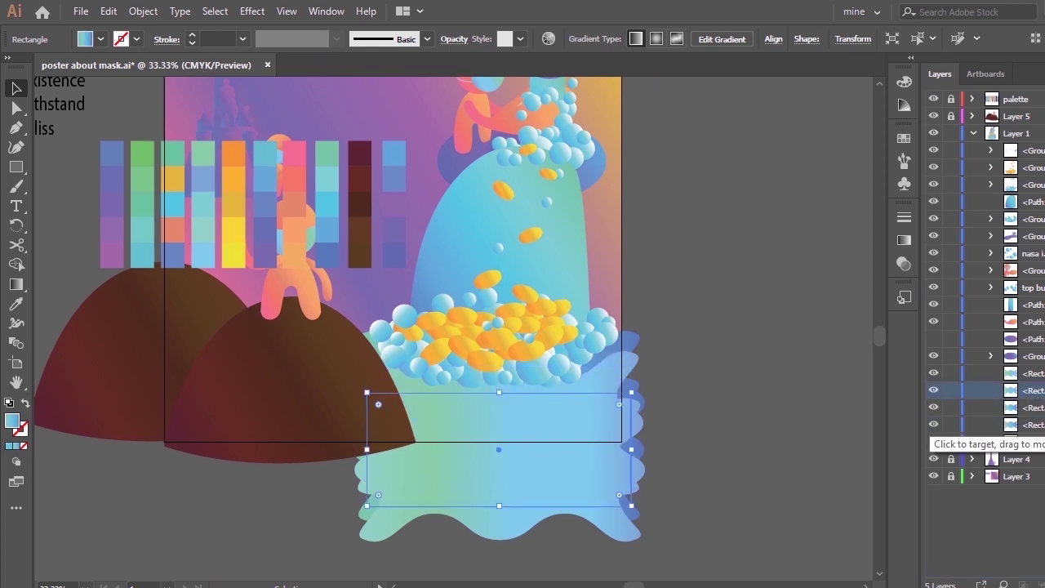
pyautogui.hotkey('shift', 'Up')
pyautogui.hotkey('shift', 'Up')
pyautogui.hotkey('shift', 'Up')
pyautogui.hotkey('shift', 'Up')
pyautogui.hotkey('shift', 'Up')
pyautogui.hotkey('shift', 'Up')
pyautogui.hotkey('shift', 'Up')
pyautogui.hotkey('shift', 'Up')
pyautogui.hotkey('shift', 'Up')
pyautogui.hotkey('shift', 'Up')
pyautogui.hotkey('shift', 'Up')
pyautogui.hotkey('shift', 'Up')
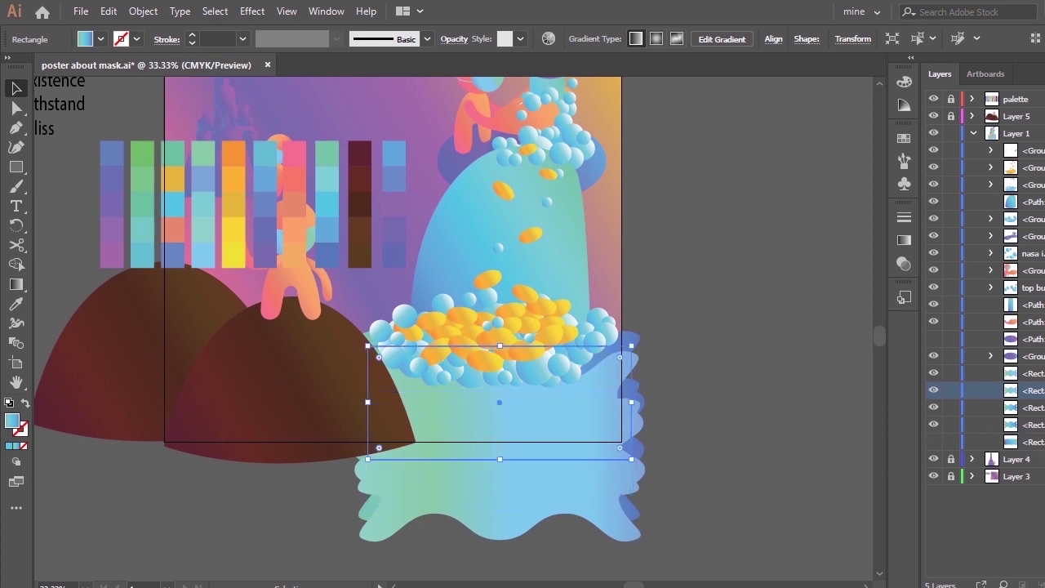
pyautogui.hotkey('ctrl', 'shift', 'a')
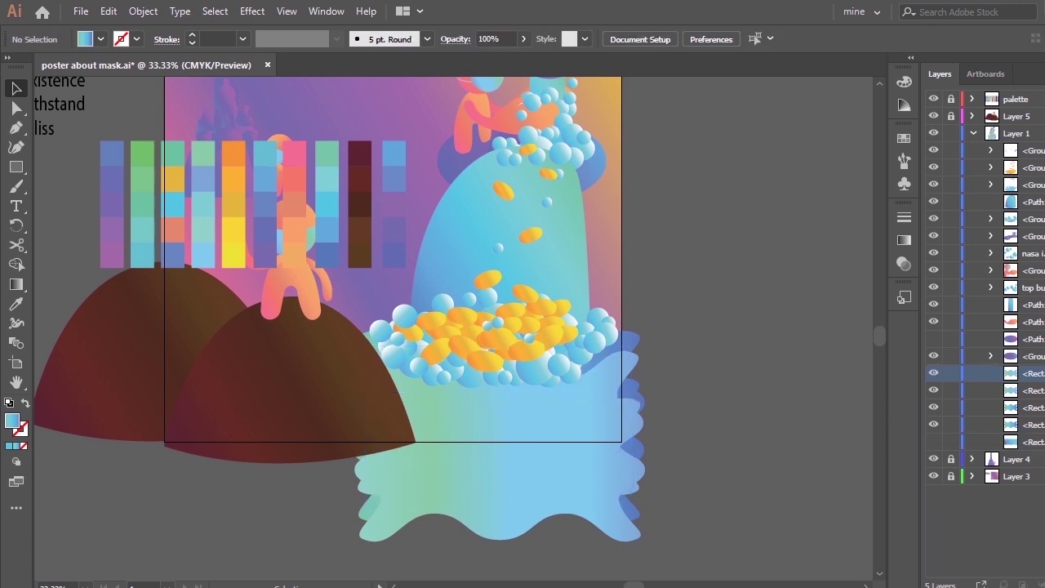
# Step: Restack the lower darker band in front of the upper lighter band so dark and light waves alternate
pyautogui.hotkey('ctrl', 'z')
pyautogui.hotkey('shift', 'Up')
pyautogui.hotkey('shift', 'Up')
pyautogui.hotkey('shift', 'Up')
pyautogui.hotkey('shift', 'Up')
pyautogui.hotkey('shift', 'Up')
pyautogui.hotkey('shift', 'Up')
pyautogui.hotkey('shift', 'Up')
pyautogui.hotkey('shift', 'Up')
pyautogui.hotkey('shift', 'Up')
pyautogui.hotkey('shift', 'Up')
pyautogui.hotkey('shift', 'Up')
pyautogui.hotkey('shift', 'Up')
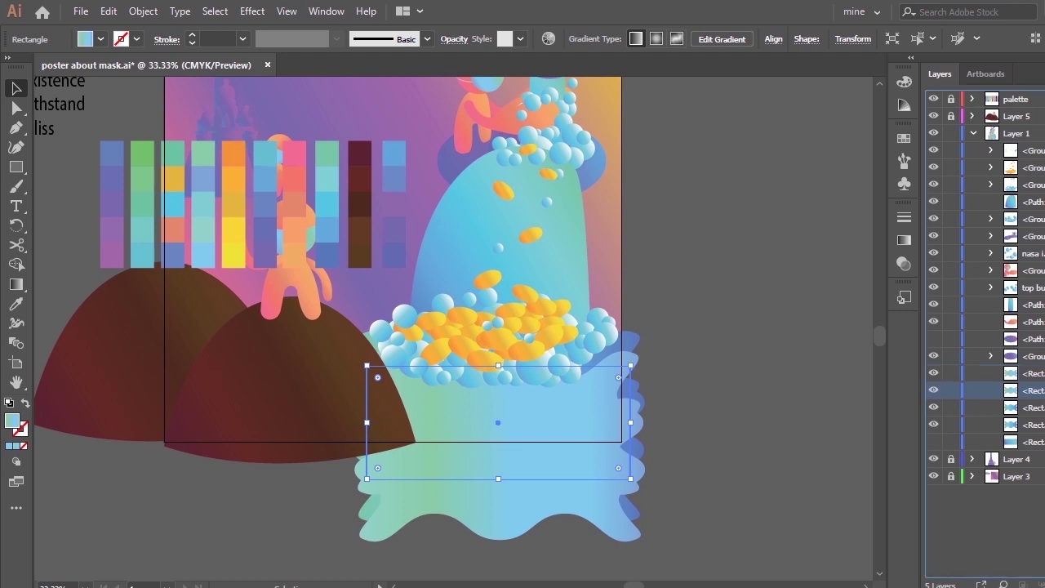
pyautogui.click(1043, 407)
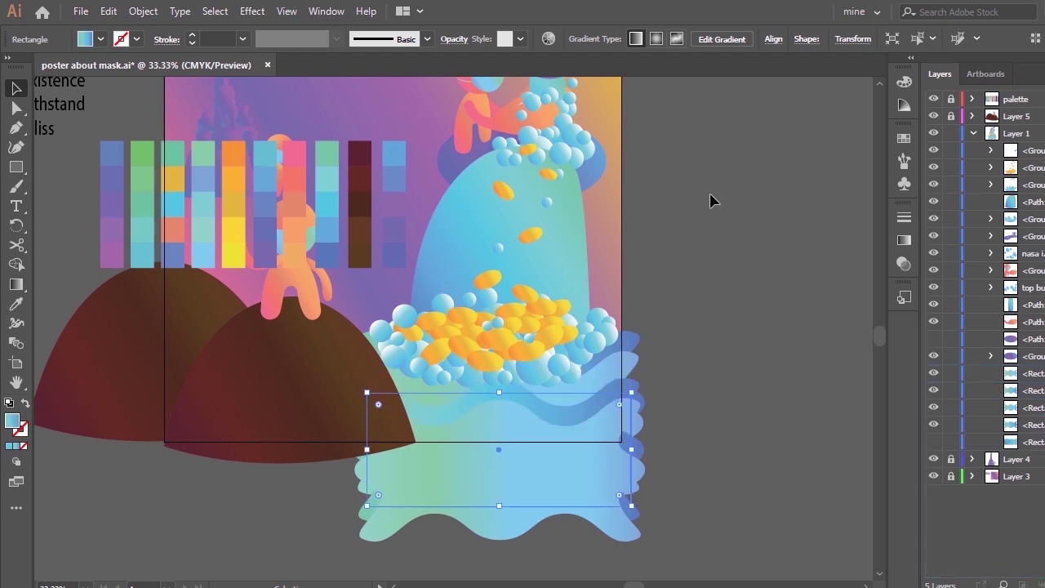
pyautogui.click(690, 377)
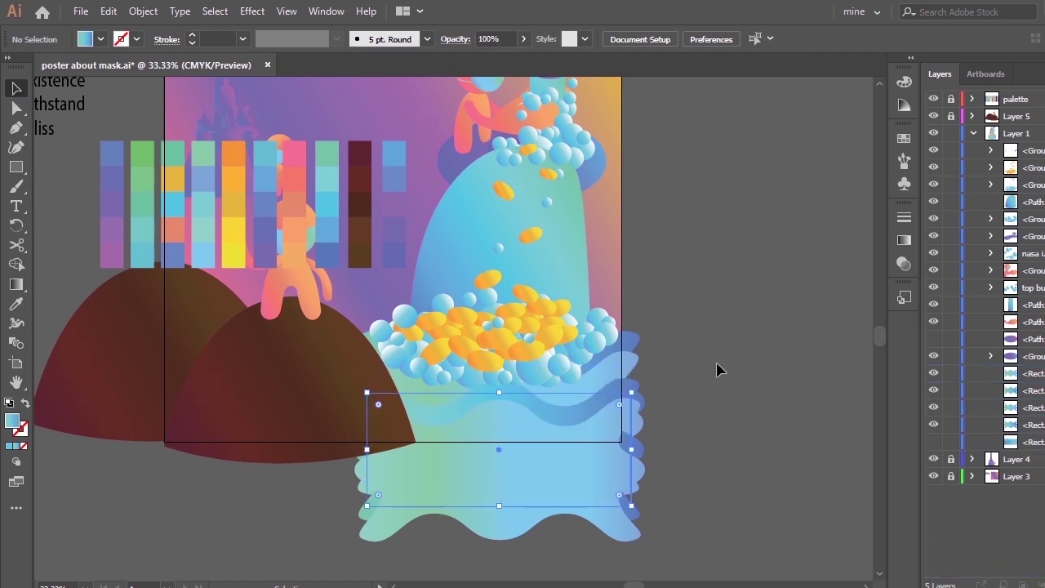
# Step: Lock every Layer 1 object except the wavy rectangles, including the foam, coins, faucet and figure
pyautogui.moveTo(675, 531); pyautogui.dragTo(335, 347)
pyautogui.moveTo(556, 441); pyautogui.dragTo(670, 535)
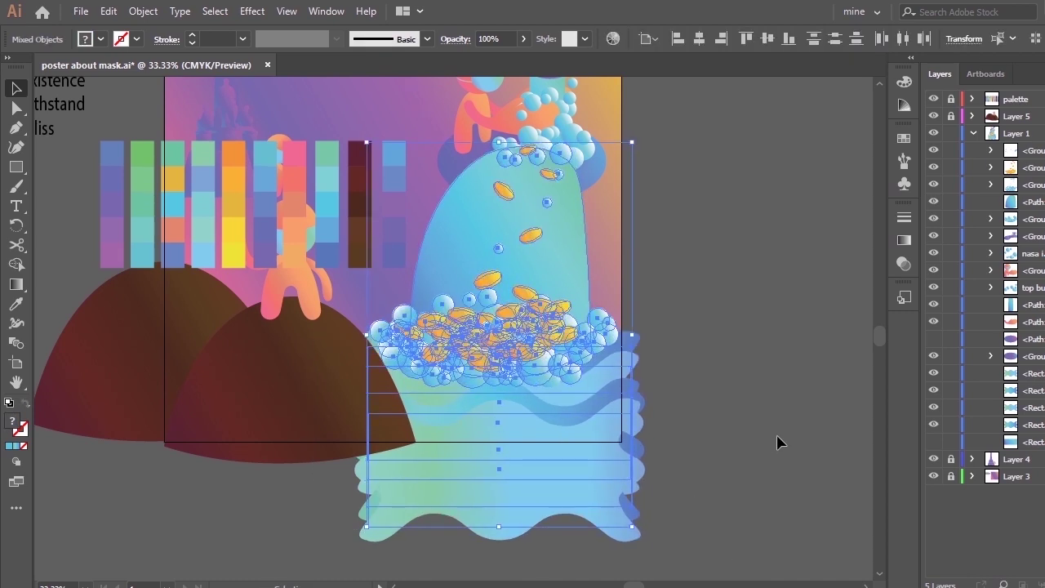
pyautogui.moveTo(950, 356); pyautogui.dragTo(934, 167)
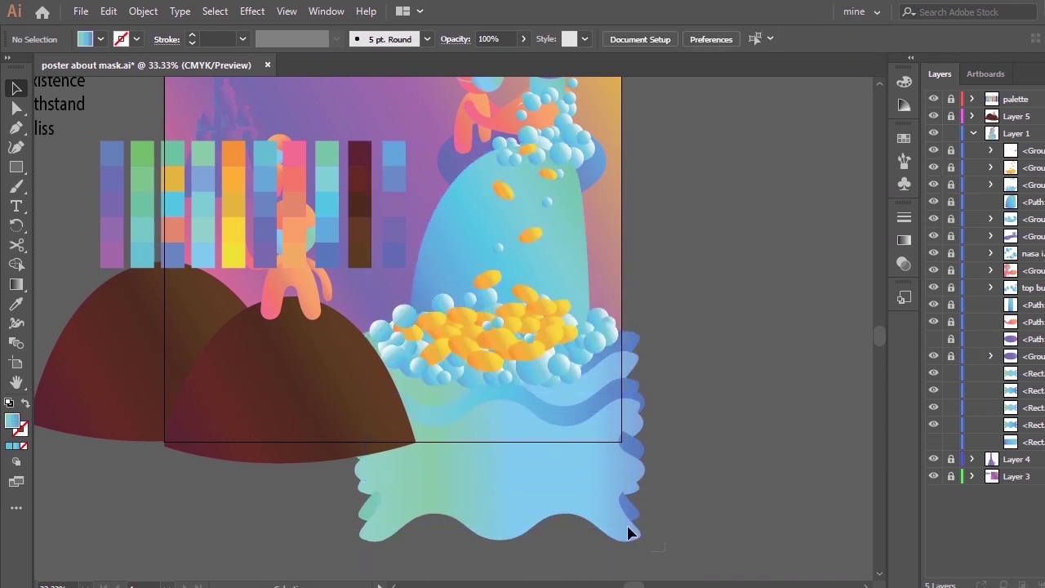
# Step: Stretch all the wavy bands together slightly wider and taller, extending further past the poster's right edge
pyautogui.moveTo(627, 526); pyautogui.dragTo(307, 340)
pyautogui.moveTo(633, 345); pyautogui.dragTo(640, 333)
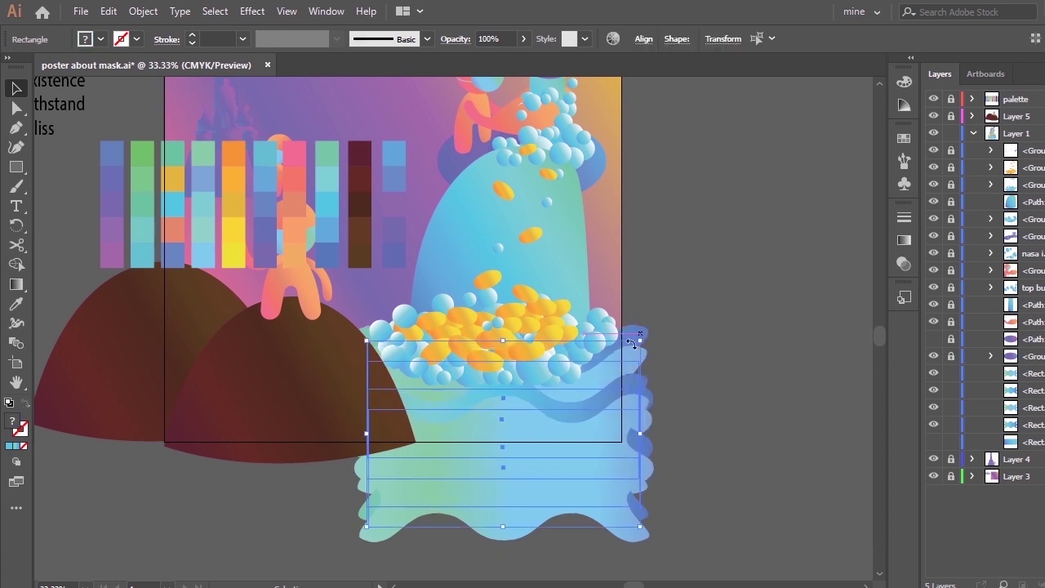
pyautogui.click(280, 124)
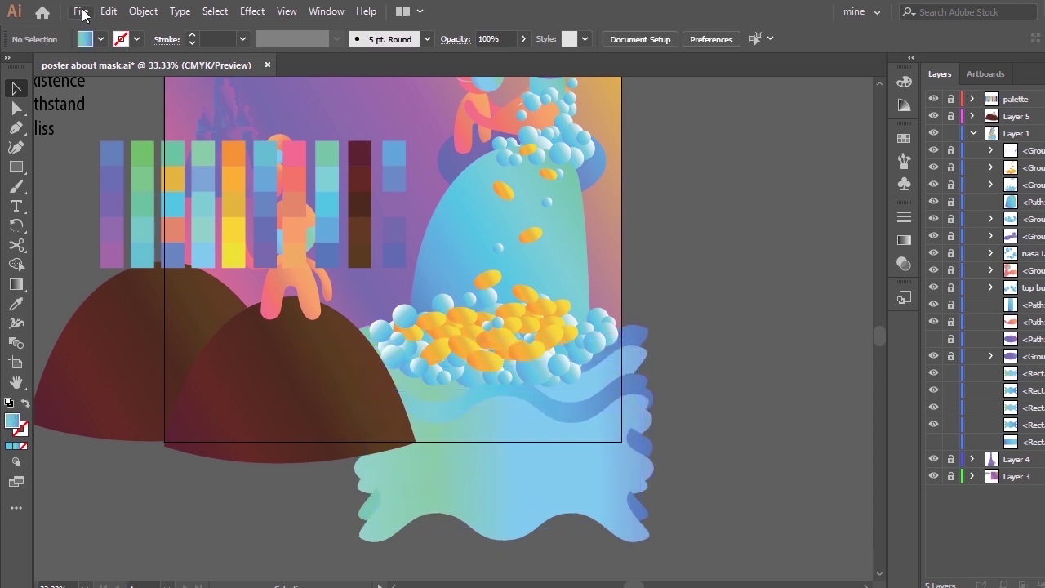
pyautogui.click(80, 12)
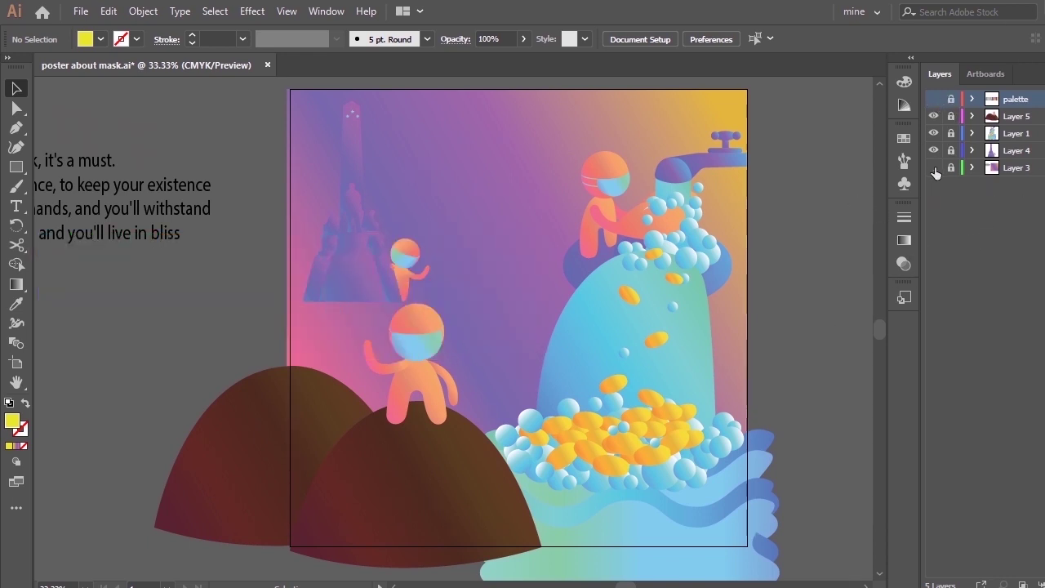
# Step: Show Layer 3, move Layer 4's monument and small masked figure right toward the poster's middle, and select the Layer 5 hills and waving figure
pyautogui.click(933, 167)
pyautogui.click(951, 116)
pyautogui.click(951, 116)
pyautogui.click(951, 151)
pyautogui.hotkey('ctrl', 'a')
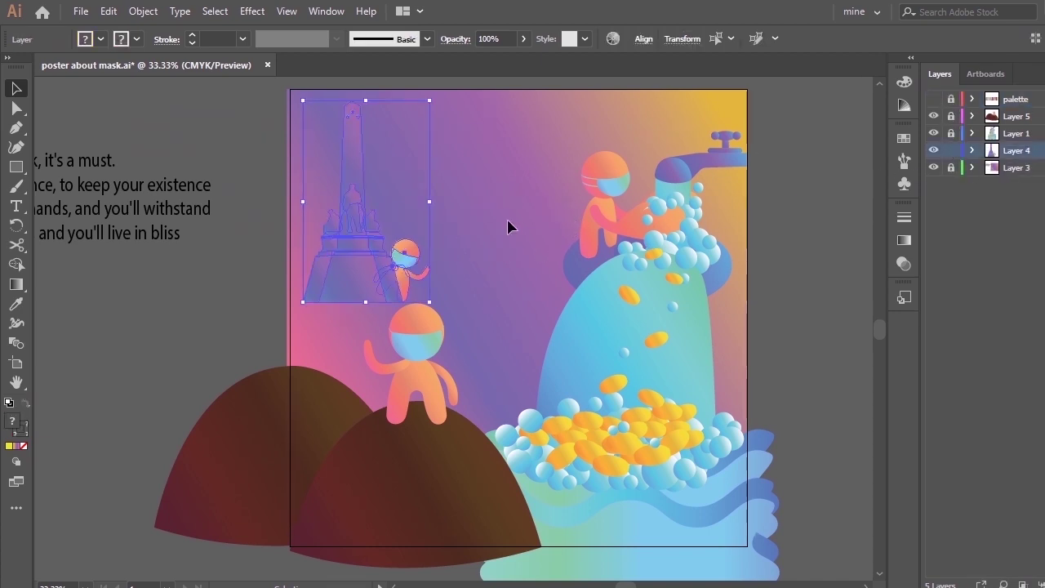
pyautogui.moveTo(354, 187); pyautogui.dragTo(485, 191)
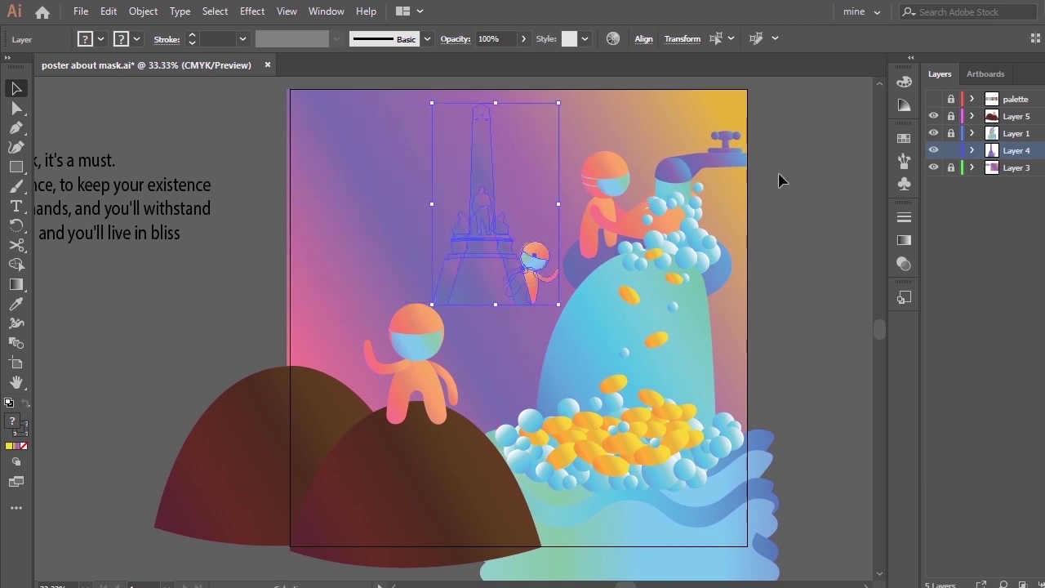
pyautogui.hotkey('ctrl', 'shift', 'a')
pyautogui.click(1039, 116)
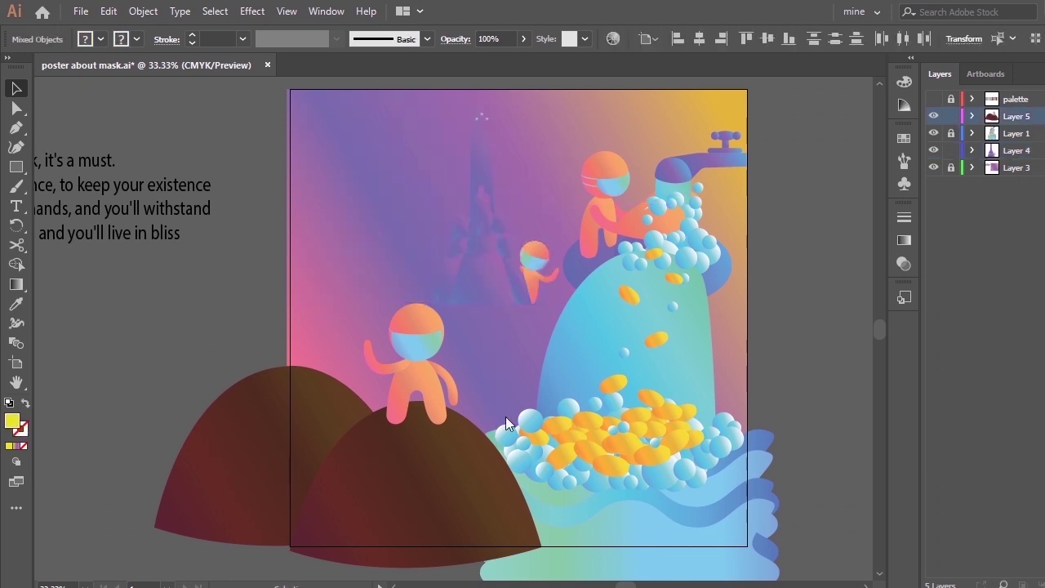
pyautogui.moveTo(542, 303); pyautogui.dragTo(496, 335)
pyautogui.moveTo(416, 494); pyautogui.dragTo(443, 351)
pyautogui.hotkey('ctrl', 'z')
pyautogui.hotkey('ctrl', 'z')
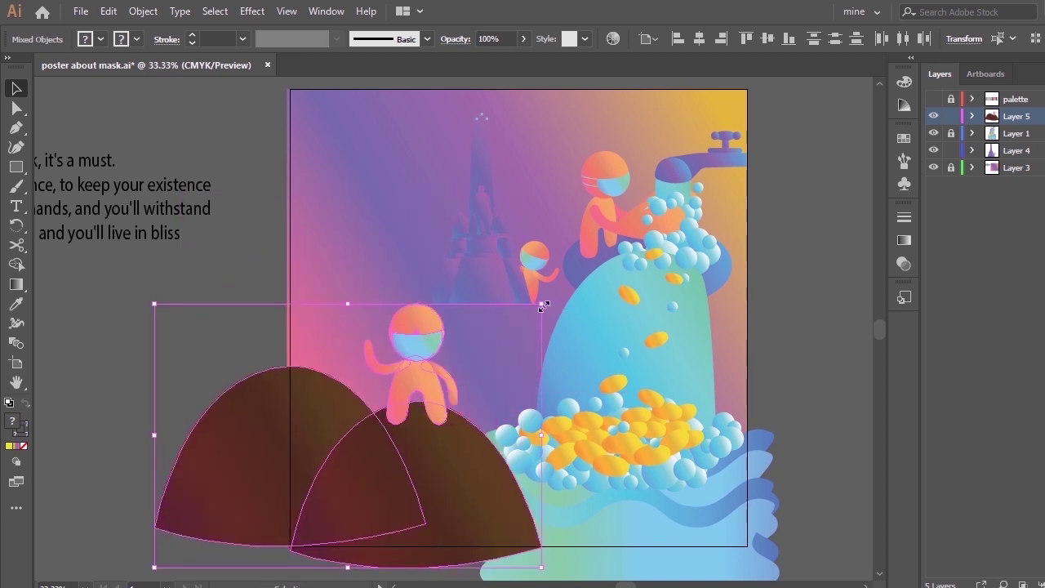
# Step: Scale down the two brown hills with the waving figure and move them up to the poster's middle-left area
pyautogui.moveTo(541, 304); pyautogui.dragTo(492, 348)
pyautogui.moveTo(421, 439); pyautogui.dragTo(525, 357)
pyautogui.hotkey('ctrl', 'z')
pyautogui.hotkey('ctrl', 'z')
pyautogui.moveTo(408, 514); pyautogui.dragTo(428, 382)
pyautogui.click(817, 315)
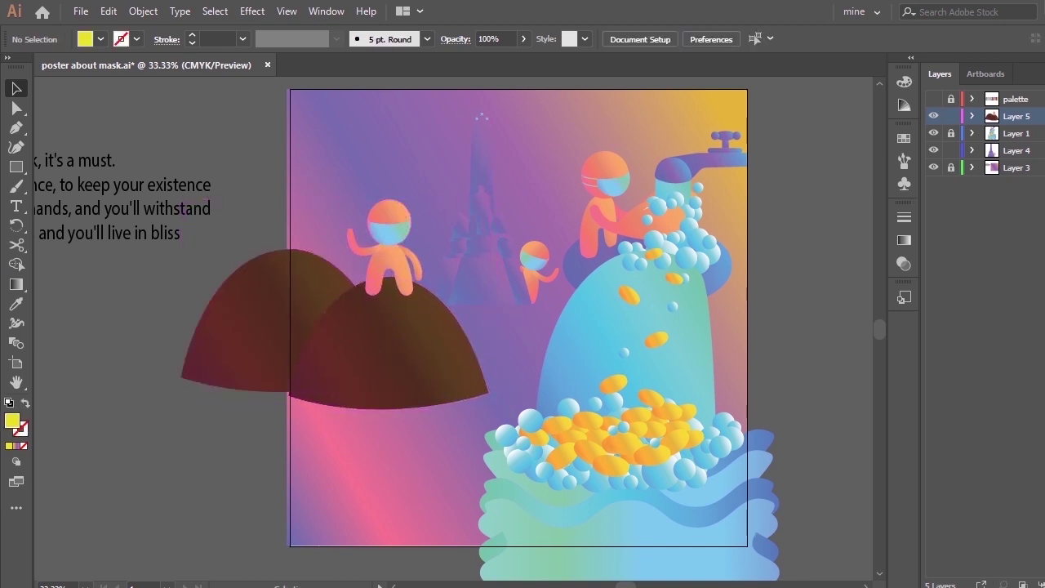
pyautogui.moveTo(383, 346); pyautogui.dragTo(414, 373)
pyautogui.click(842, 253)
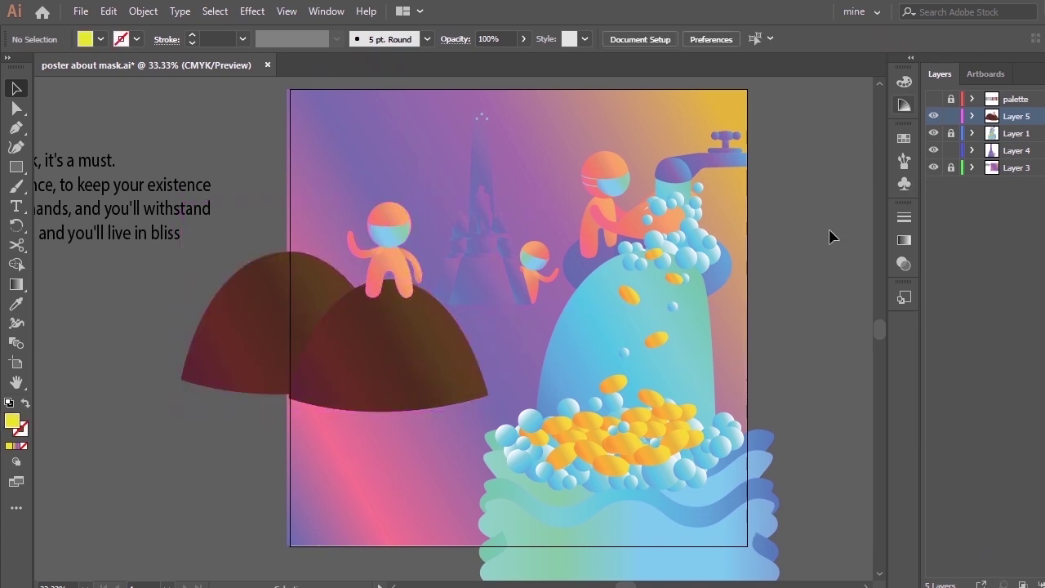
# Step: Move Layer 1 above Layer 5 in the stacking order, with Layer 1 unlocked and Layers 4 and 5 locked
pyautogui.moveTo(952, 135); pyautogui.dragTo(957, 123)
pyautogui.click(1041, 116)
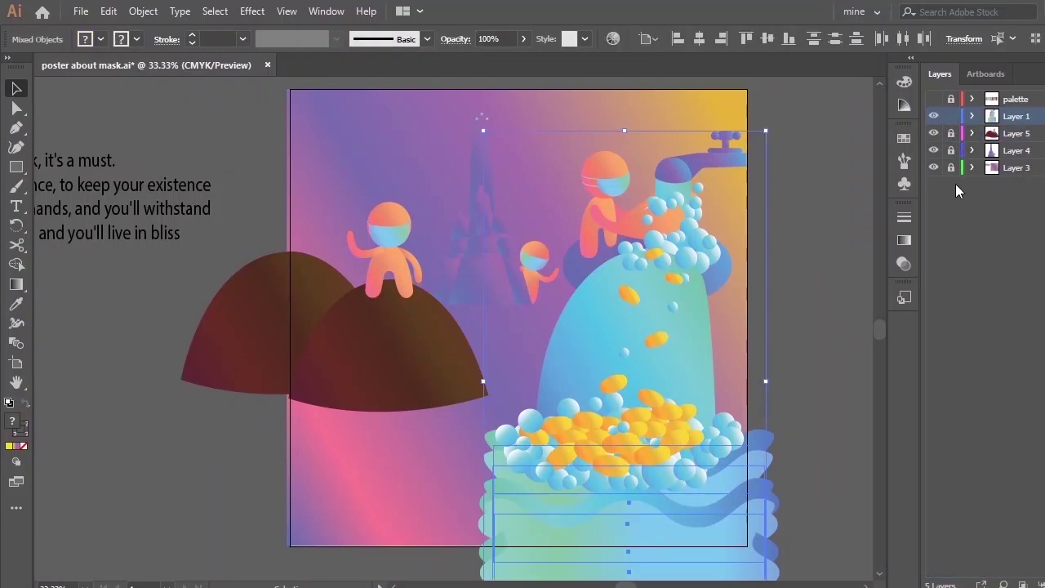
pyautogui.click(970, 116)
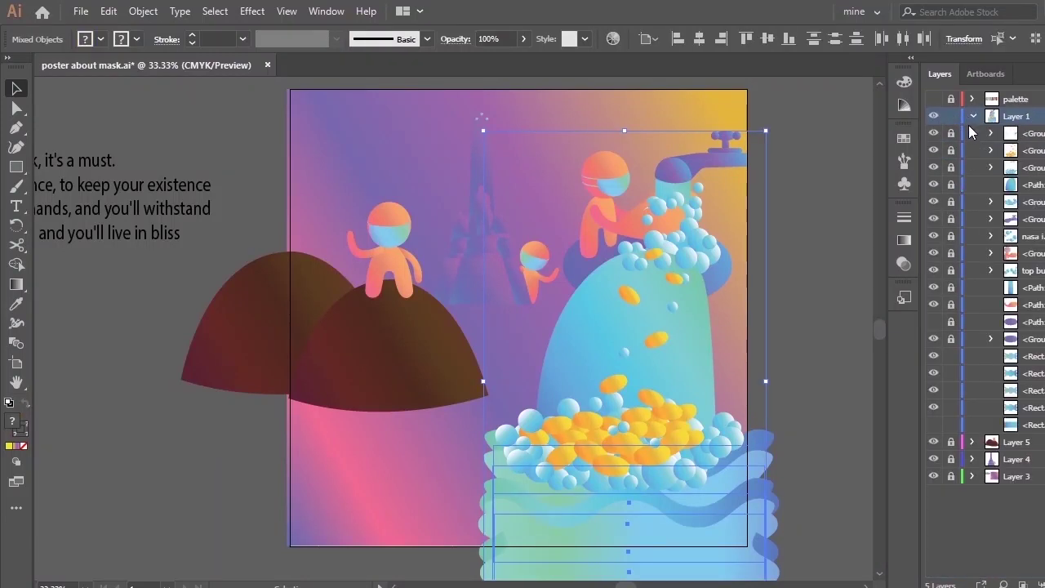
pyautogui.click(972, 116)
# Step: Lock Layer 1, unlock Layer 5, and shrink the brown hills and waving figure slightly more
pyautogui.click(951, 133)
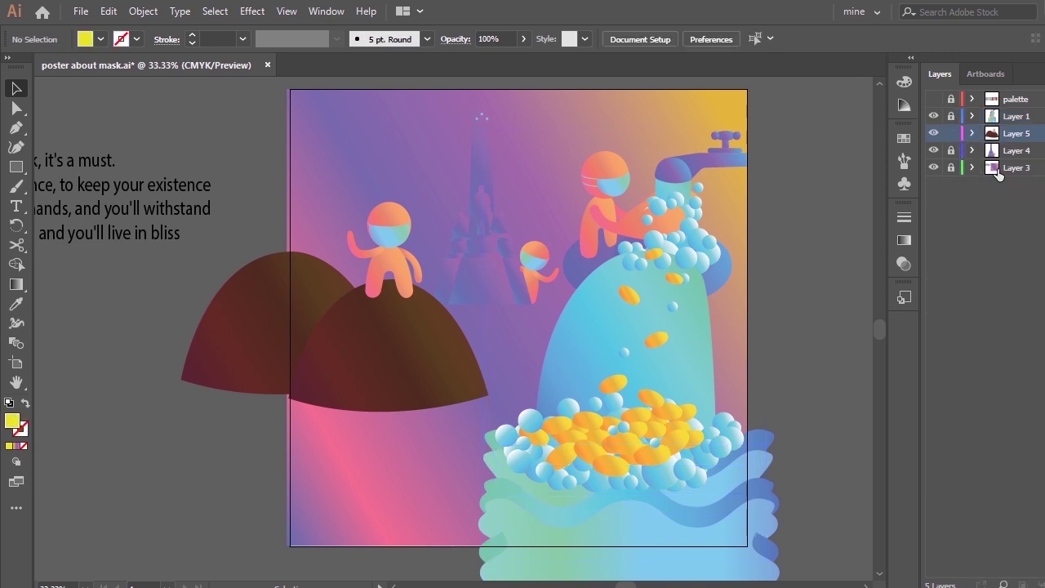
pyautogui.hotkey('ctrl', 'a')
pyautogui.moveTo(489, 412); pyautogui.dragTo(466, 397)
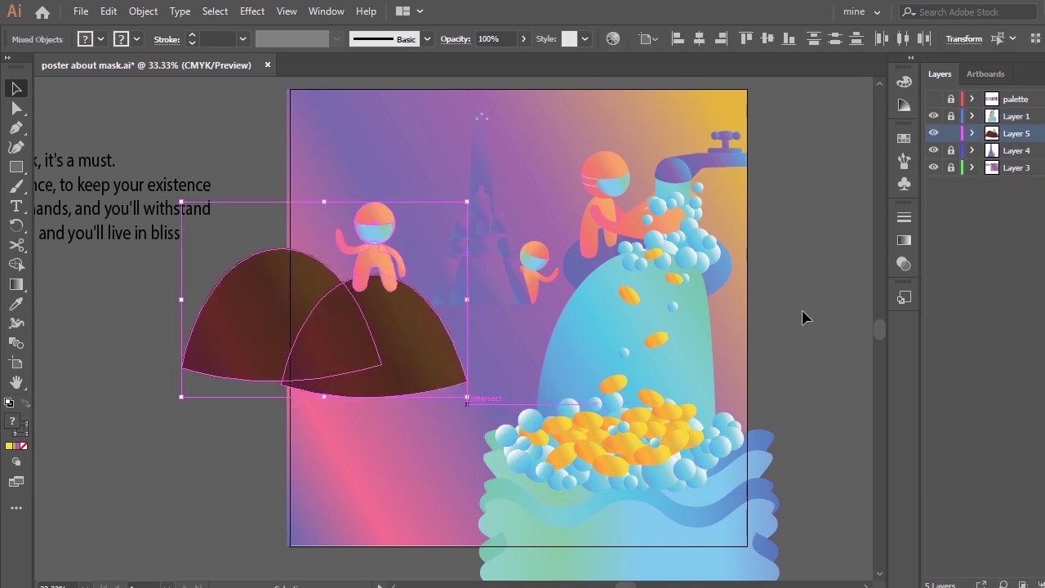
pyautogui.hotkey('ctrl', 'shift', 'a')
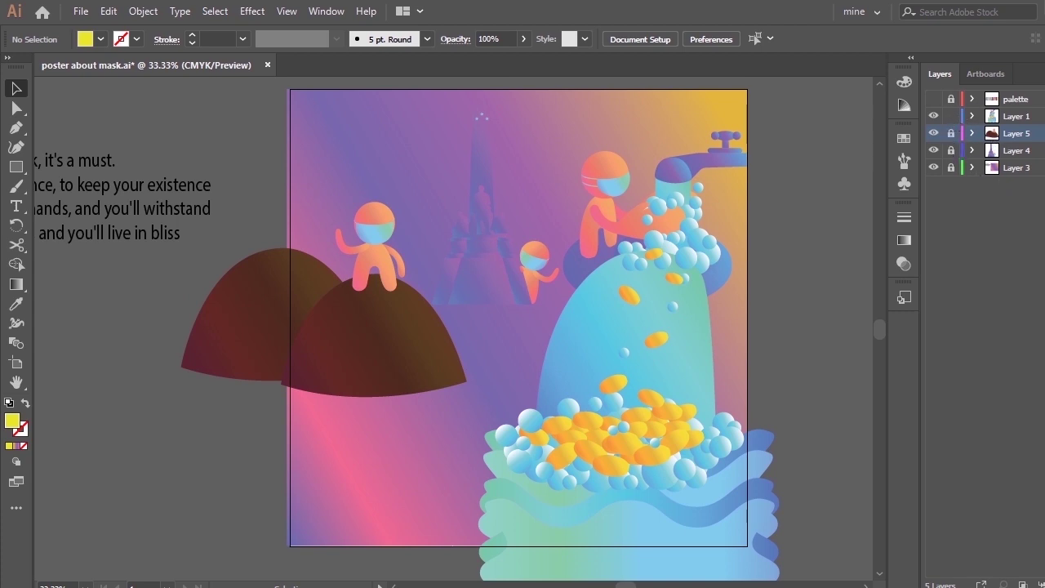
# Step: Unlock all the individual objects inside Layer 1 and clear the selection
pyautogui.keyDown('alt'); pyautogui.click(996, 116); pyautogui.keyUp('alt')
pyautogui.click(972, 116)
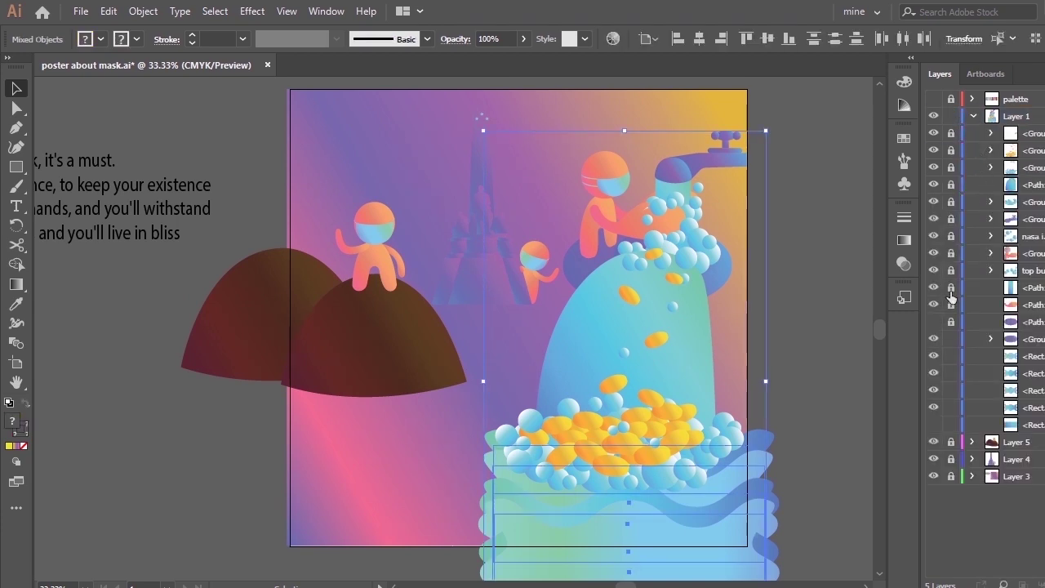
pyautogui.moveTo(950, 298); pyautogui.dragTo(950, 135)
pyautogui.click(831, 290)
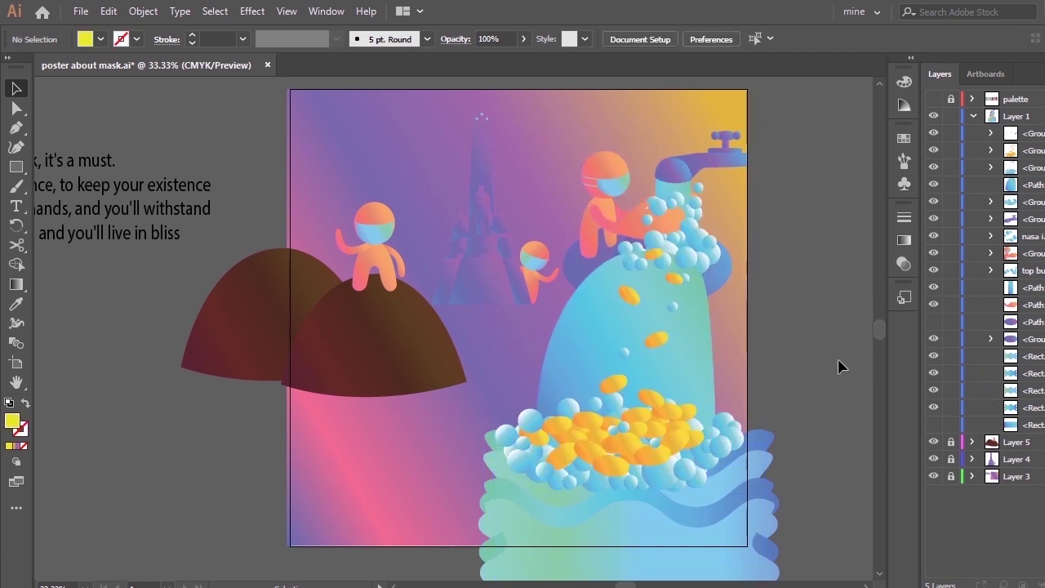
# Step: Enlarge all Layer 1 artwork proportionally toward the lower left, keeping its upper-right corner in place
pyautogui.hotkey('ctrl', 'a')
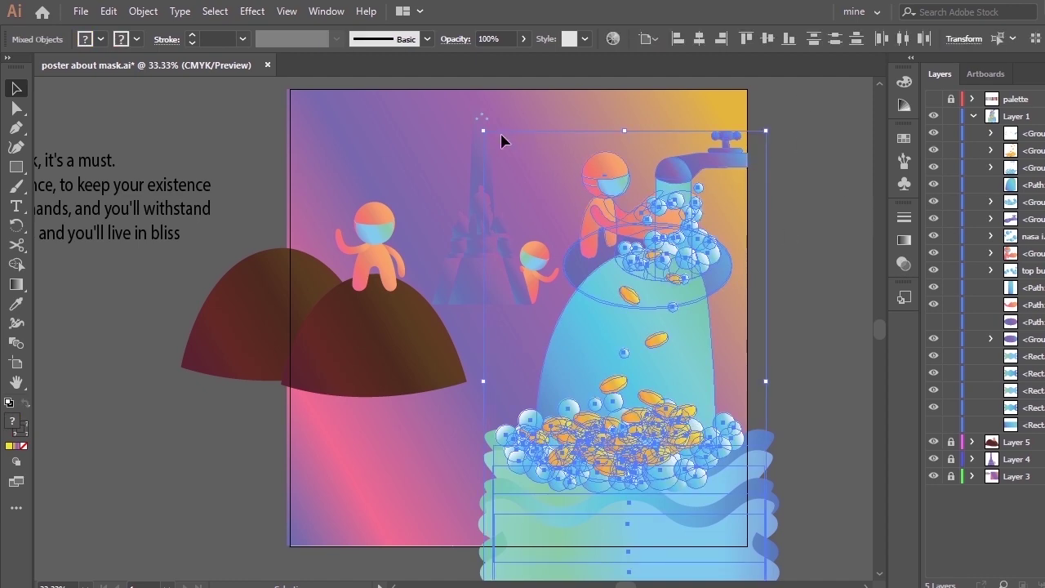
pyautogui.hotkey('ctrl', '-')
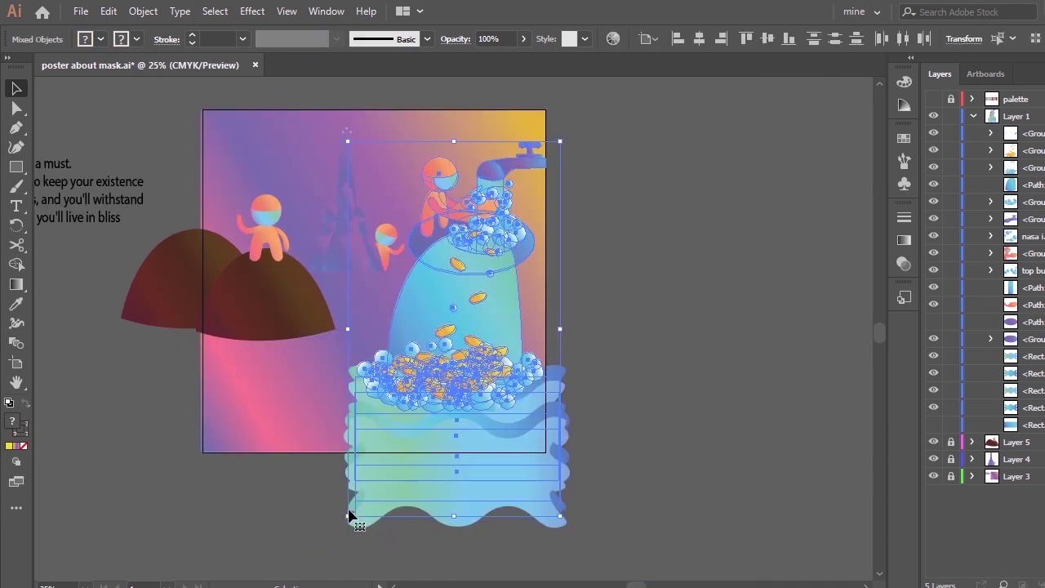
pyautogui.moveTo(352, 515); pyautogui.dragTo(282, 539)
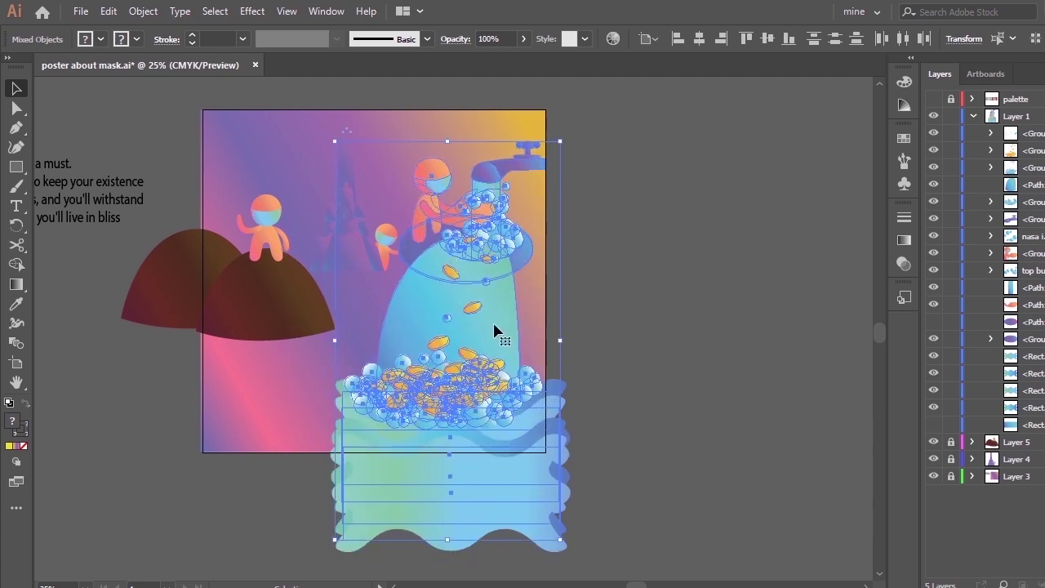
pyautogui.click(627, 300)
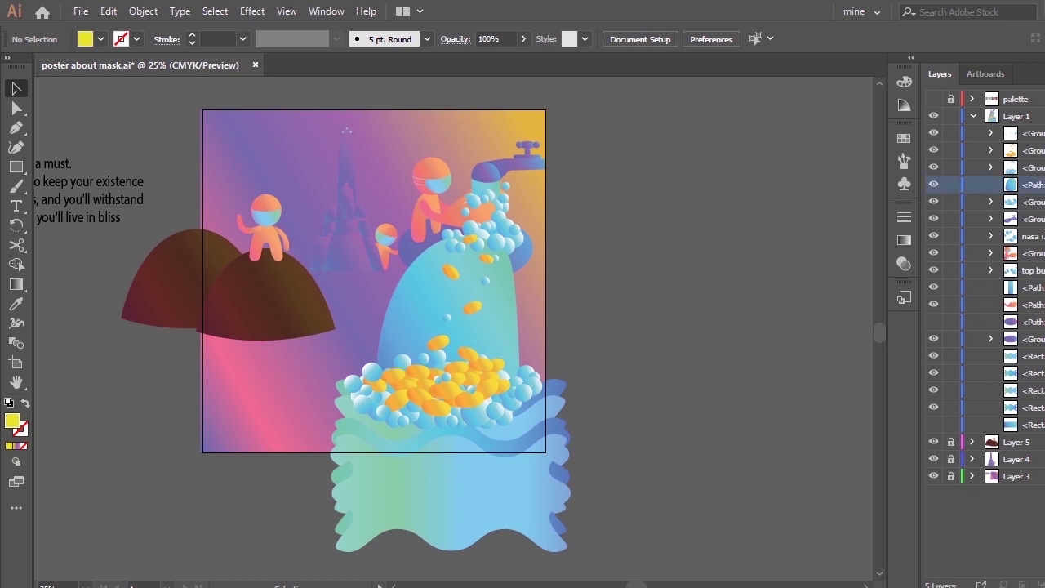
# Step: Lock every object stacked below the blue waterfall shape inside Layer 1
pyautogui.click(1035, 184)
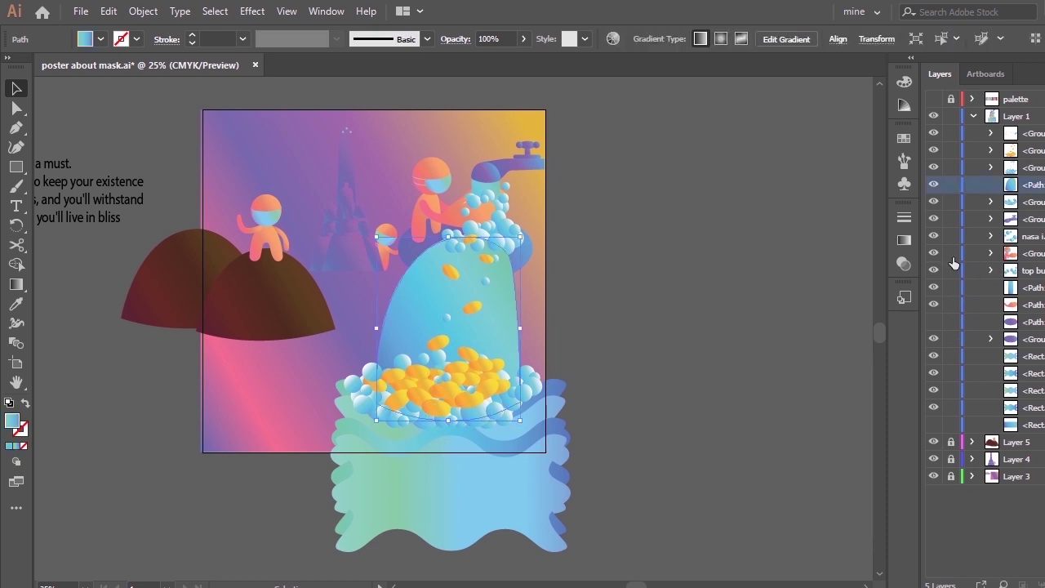
pyautogui.moveTo(959, 200); pyautogui.dragTo(954, 429)
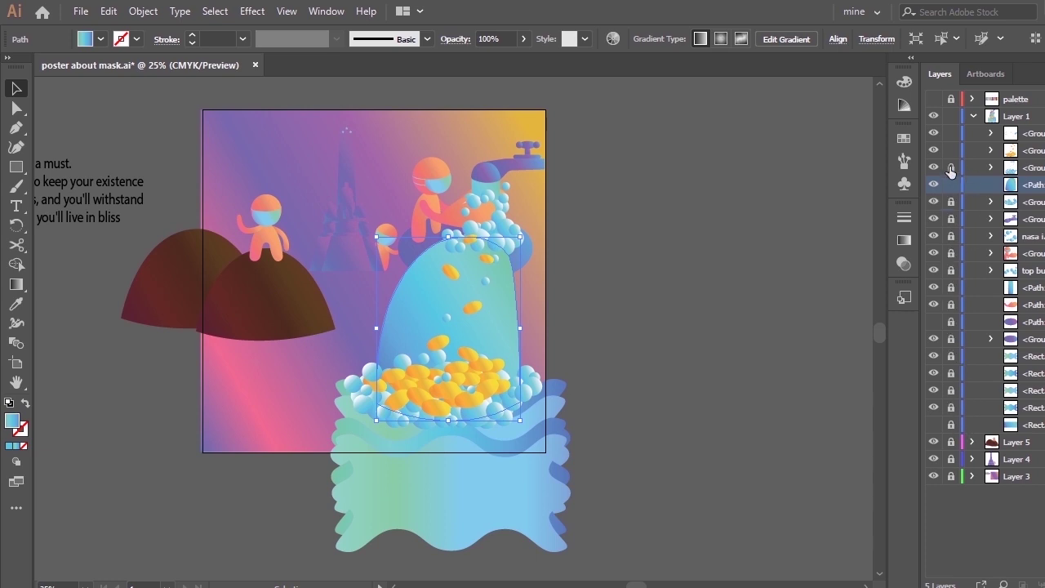
pyautogui.moveTo(952, 169); pyautogui.dragTo(948, 137)
pyautogui.hotkey('ctrl', '=')
pyautogui.hotkey('ctrl', '=')
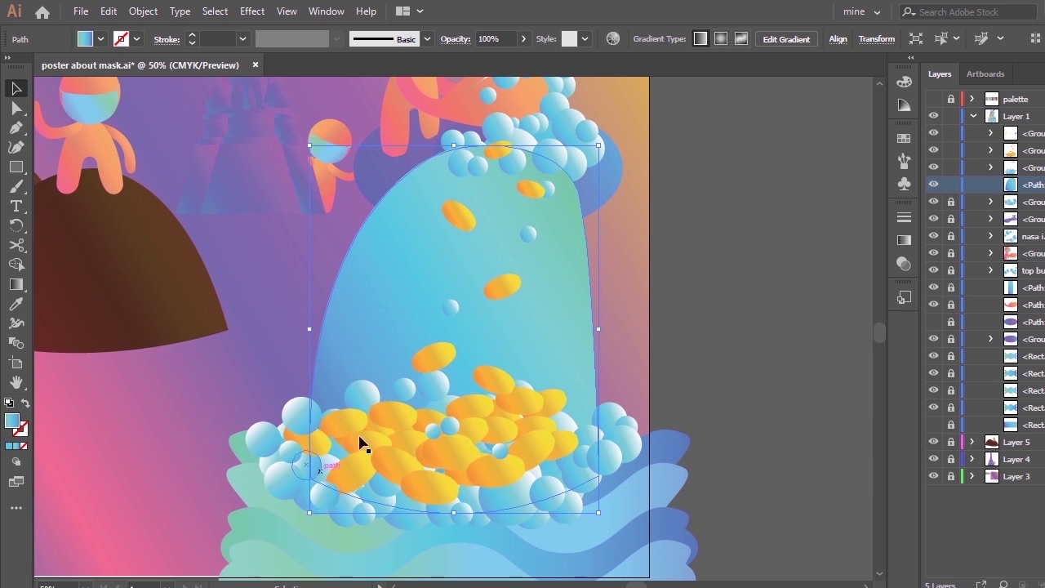
# Step: Identify the foreground bubble and coin groups, and lock the waterfall shape and all Layer 1 objects beneath it
pyautogui.click(718, 272)
pyautogui.moveTo(951, 204); pyautogui.dragTo(952, 306)
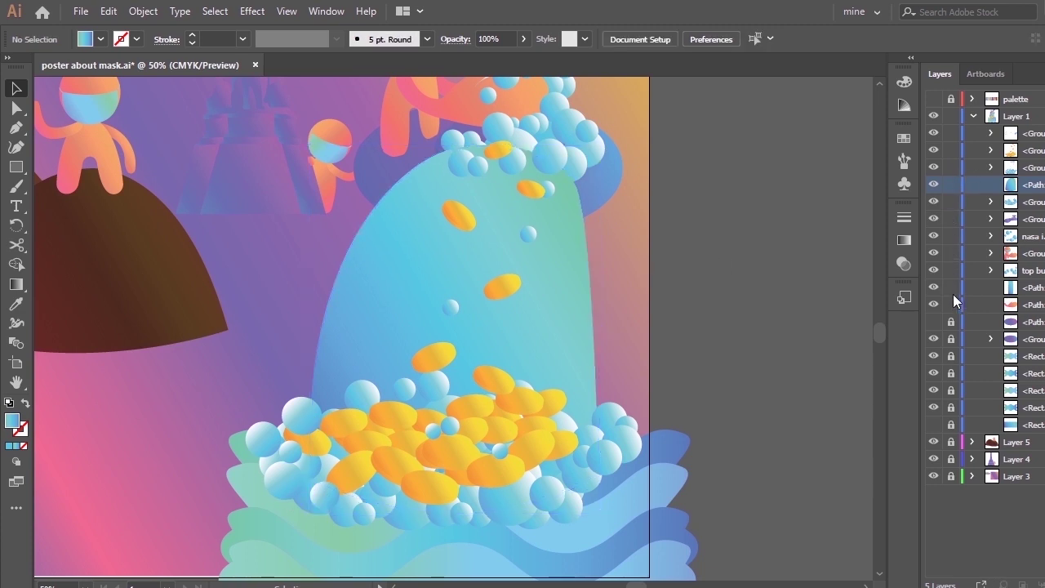
pyautogui.click(619, 443)
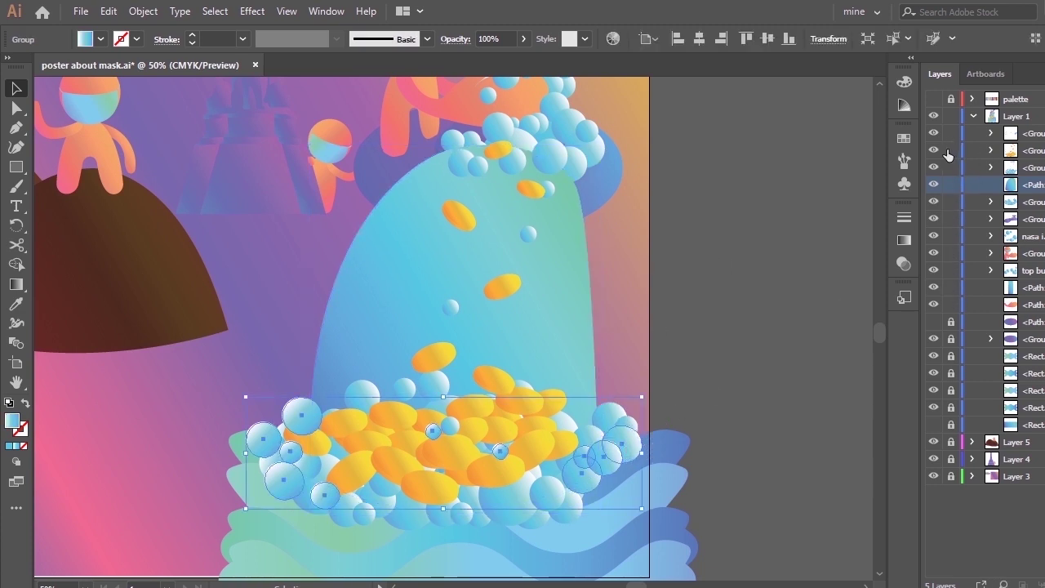
pyautogui.click(560, 427)
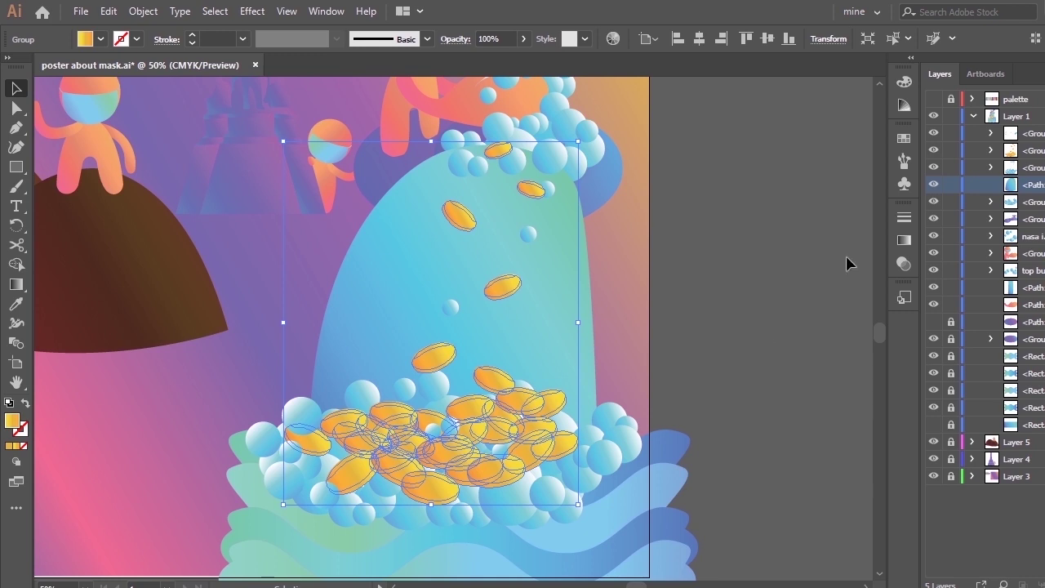
pyautogui.click(990, 150)
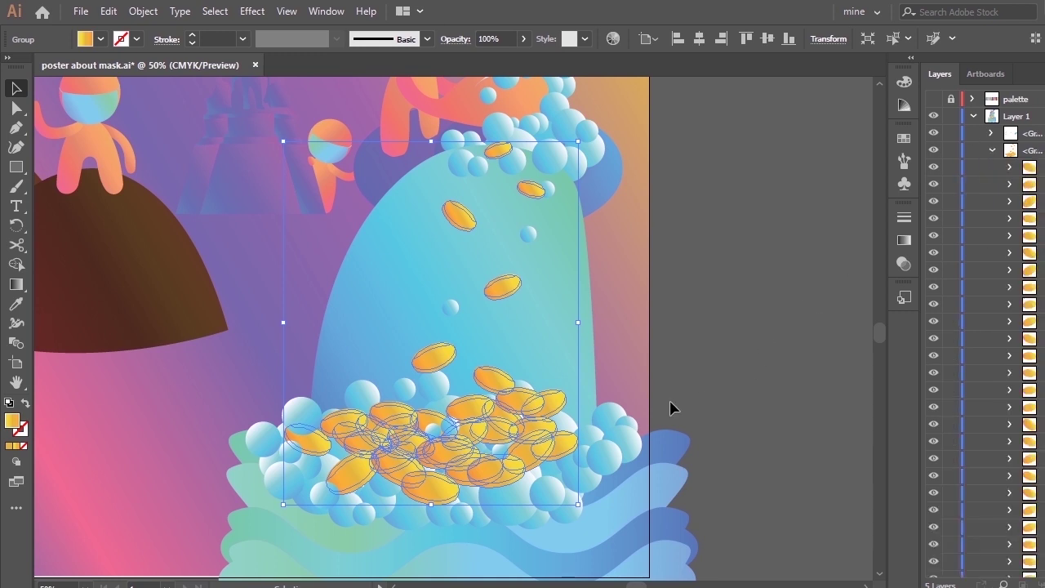
pyautogui.click(669, 408)
pyautogui.click(991, 150)
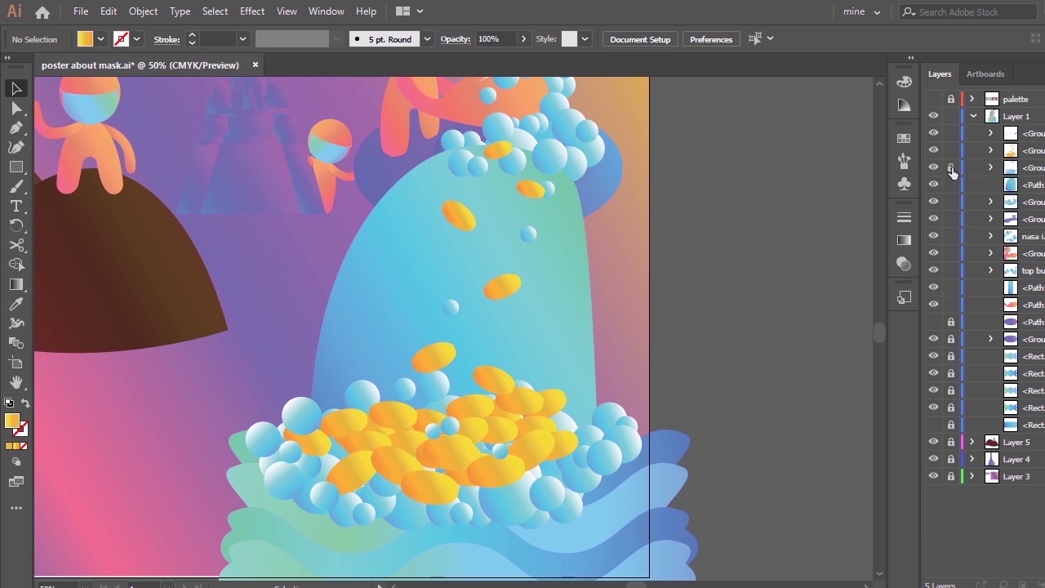
pyautogui.click(933, 169)
pyautogui.click(933, 167)
pyautogui.moveTo(951, 185); pyautogui.dragTo(959, 323)
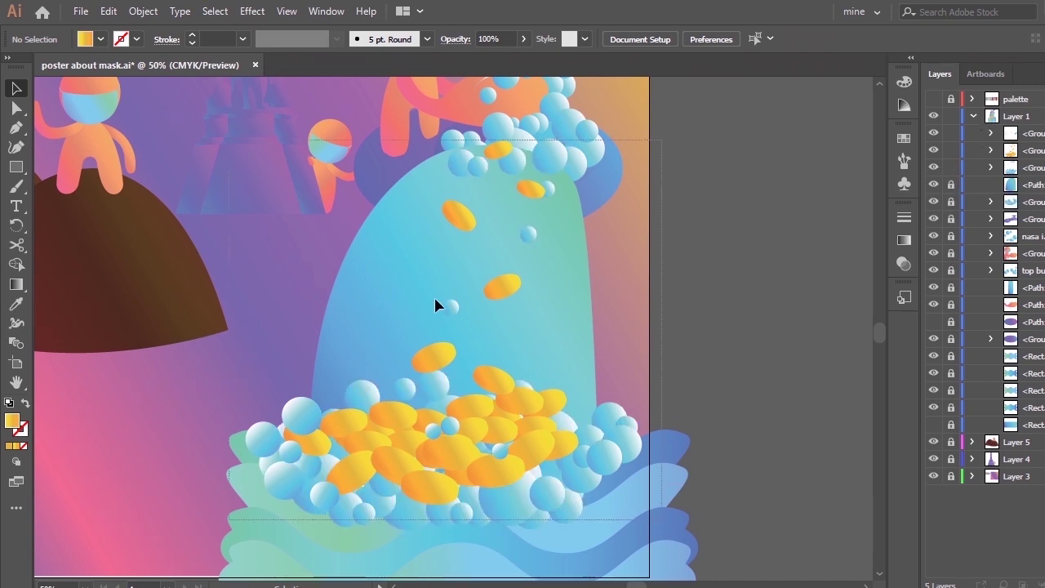
# Step: Try to move all the foreground bubbles and coins upward together
pyautogui.click(278, 462)
pyautogui.moveTo(249, 529); pyautogui.dragTo(264, 490)
pyautogui.hotkey('ctrl', 'z')
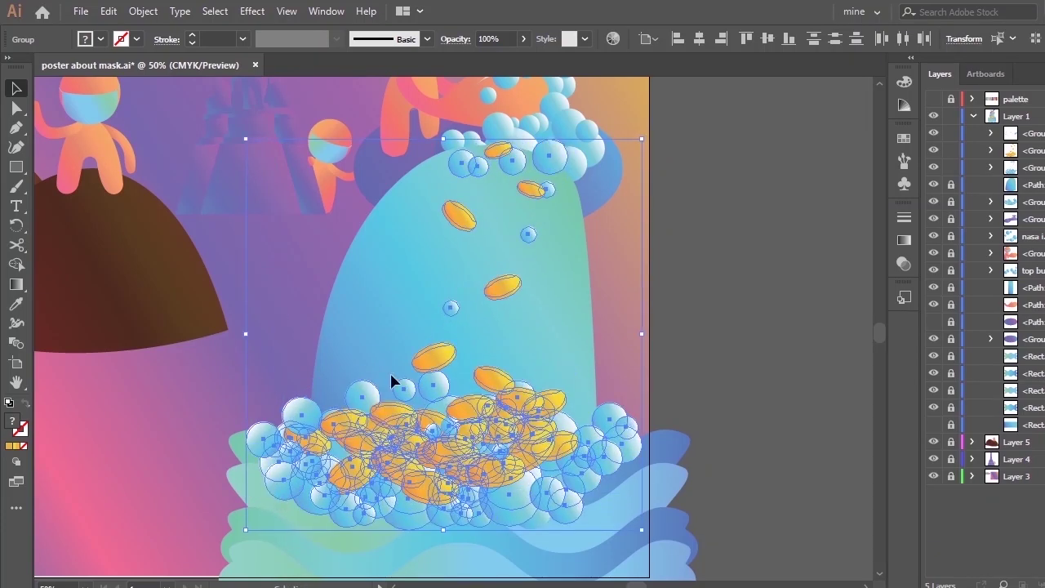
pyautogui.click(659, 352)
# Step: Move only the pile of bubbles and coins at the waterfall's base slightly upward, leaving the falling pieces in place
pyautogui.press('a')
pyautogui.moveTo(652, 539); pyautogui.dragTo(245, 348)
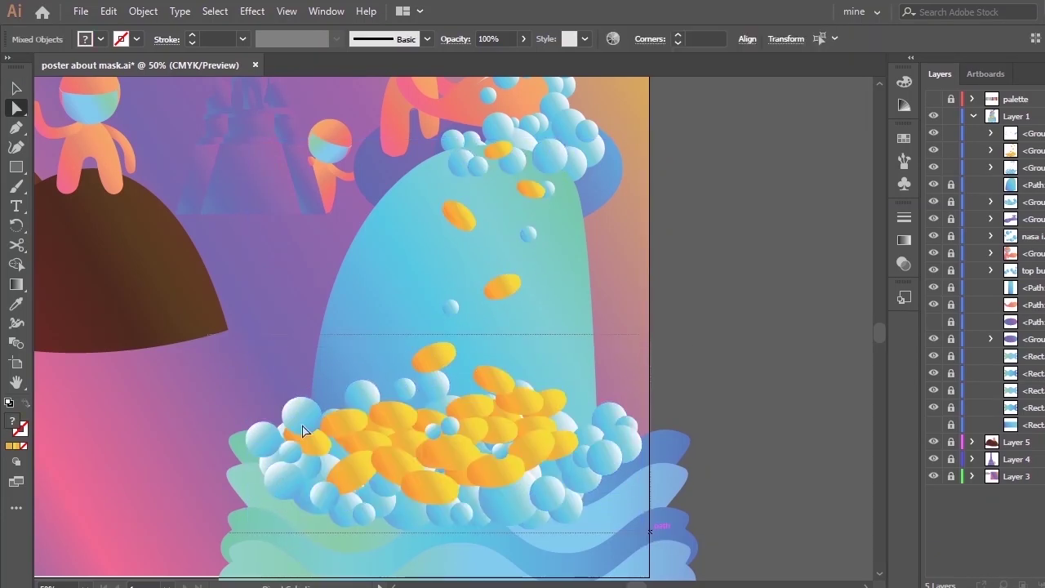
pyautogui.press('v')
pyautogui.moveTo(485, 445); pyautogui.dragTo(469, 426)
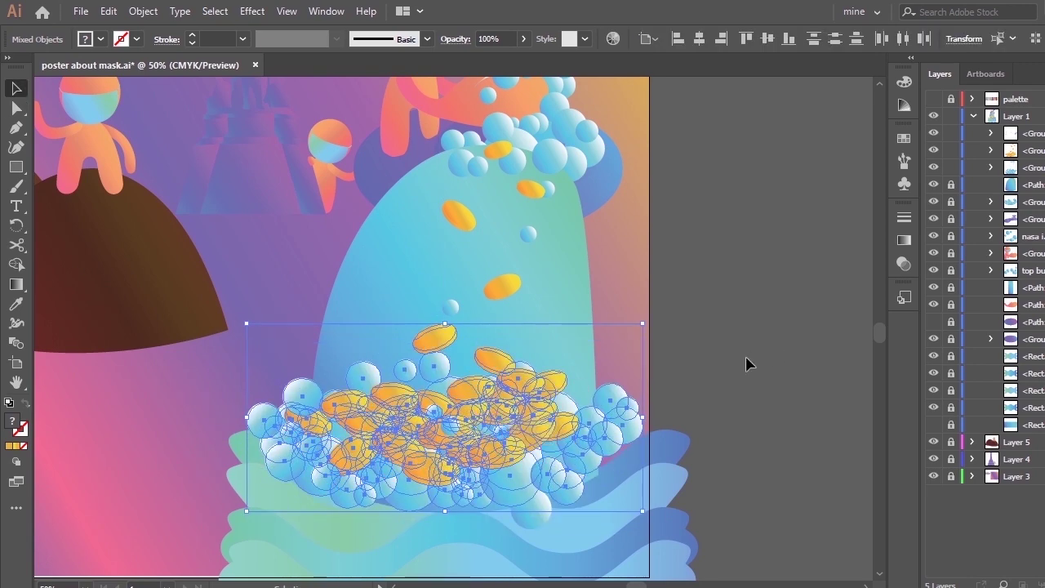
pyautogui.click(750, 354)
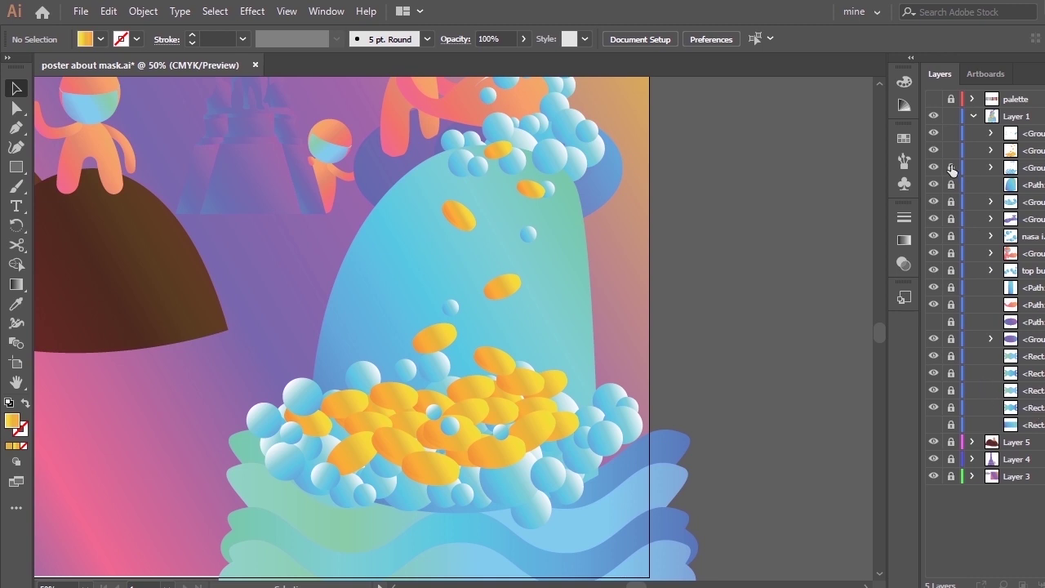
# Step: Lock the foreground bubble and coin groups, and unlock the three uppermost wave bands in Layer 1
pyautogui.press('space')
pyautogui.moveTo(665, 390); pyautogui.dragTo(861, 339)
pyautogui.moveTo(661, 396); pyautogui.dragTo(686, 333)
pyautogui.hotkey('ctrl', '-')
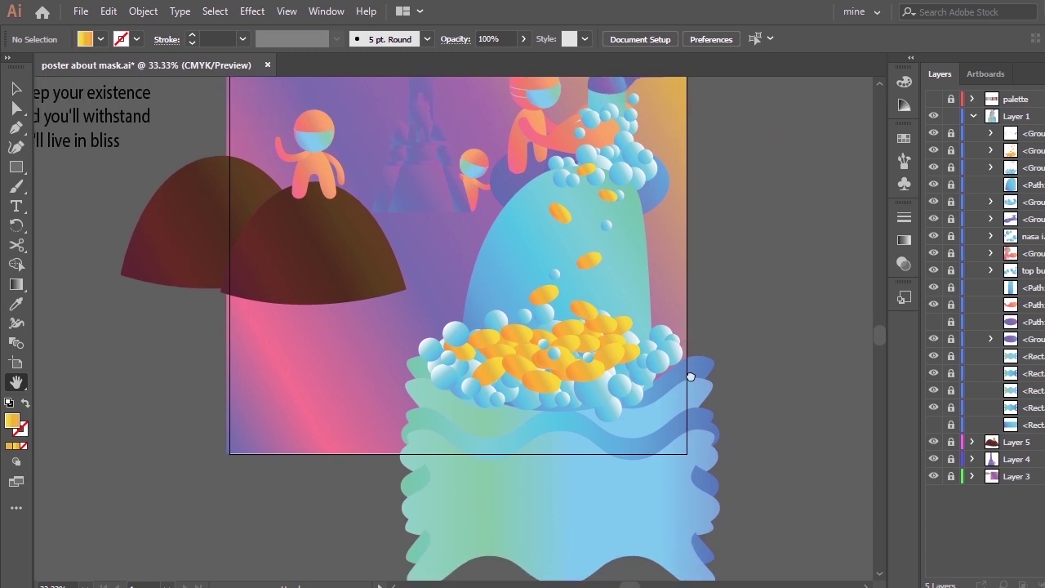
pyautogui.moveTo(691, 377); pyautogui.dragTo(705, 323)
pyautogui.click(950, 388)
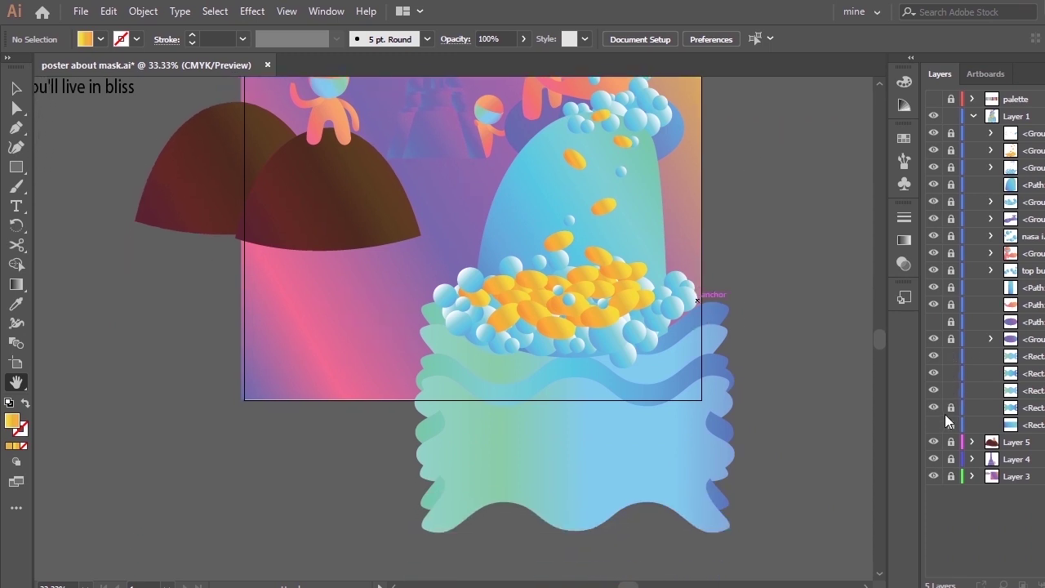
# Step: Group the three unlocked wave bands and move the group to the top of Layer 1's stacking order
pyautogui.press('v')
pyautogui.moveTo(741, 545); pyautogui.dragTo(410, 329)
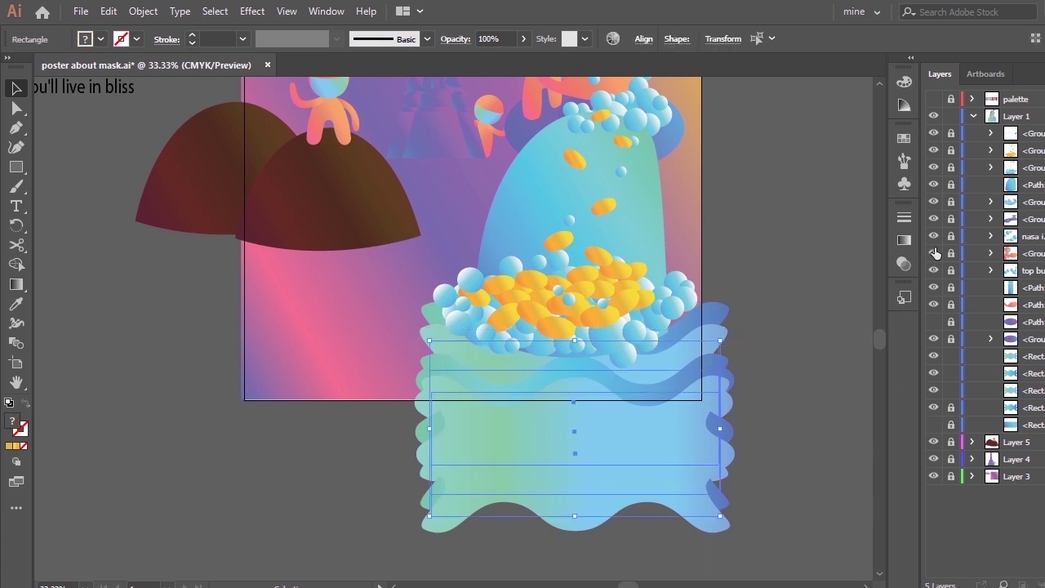
pyautogui.hotkey('ctrl', 'g')
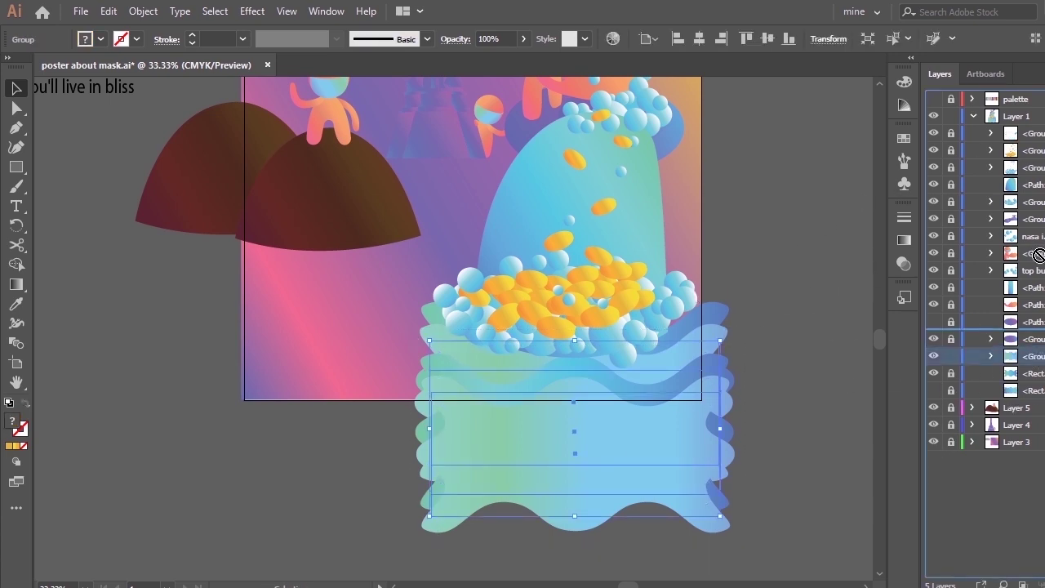
pyautogui.moveTo(1039, 120); pyautogui.dragTo(1039, 122)
pyautogui.click(793, 372)
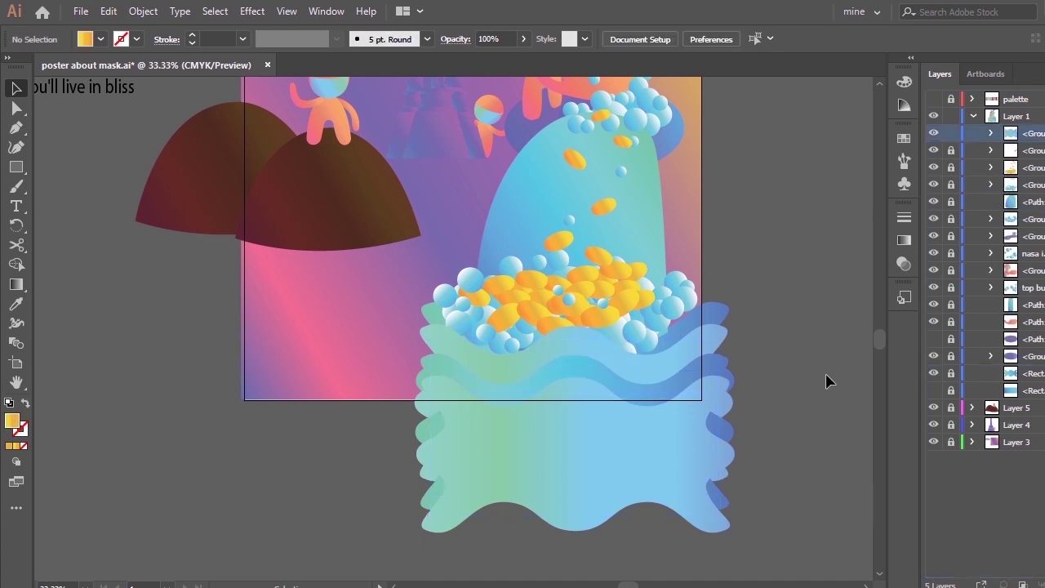
# Step: Unlock the remaining visible wave band and move all the water bands together slightly up and to the left
pyautogui.press('space')
pyautogui.moveTo(643, 233); pyautogui.dragTo(648, 366)
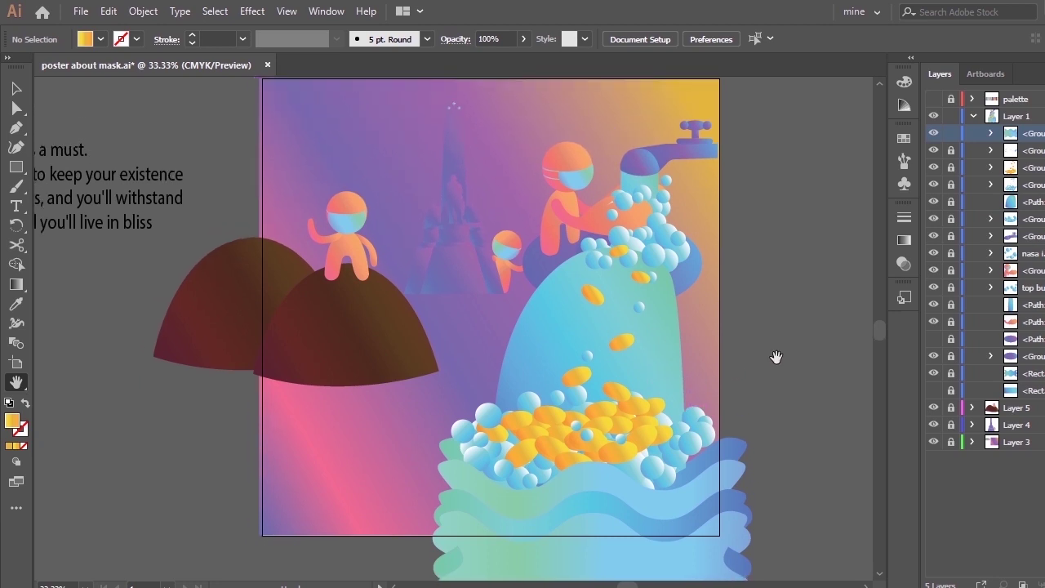
pyautogui.scroll(-4, 706, 417)
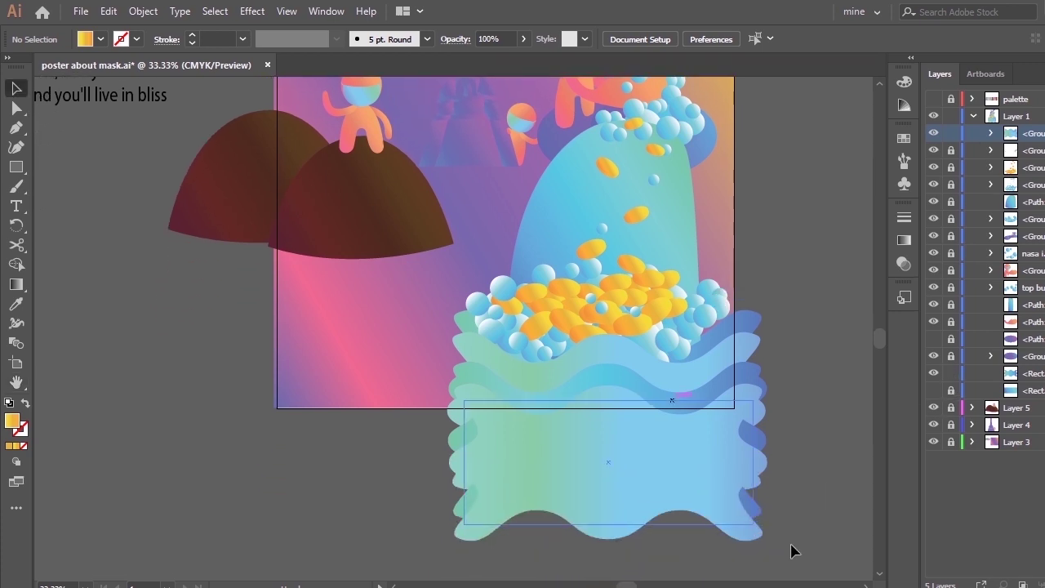
pyautogui.moveTo(436, 275); pyautogui.dragTo(699, 367)
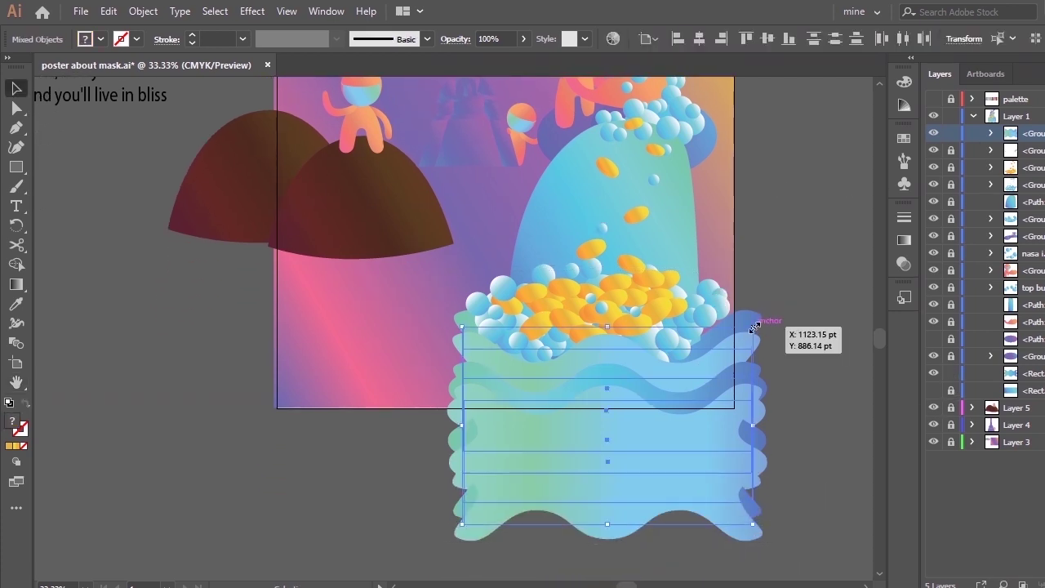
pyautogui.moveTo(687, 420); pyautogui.dragTo(671, 402)
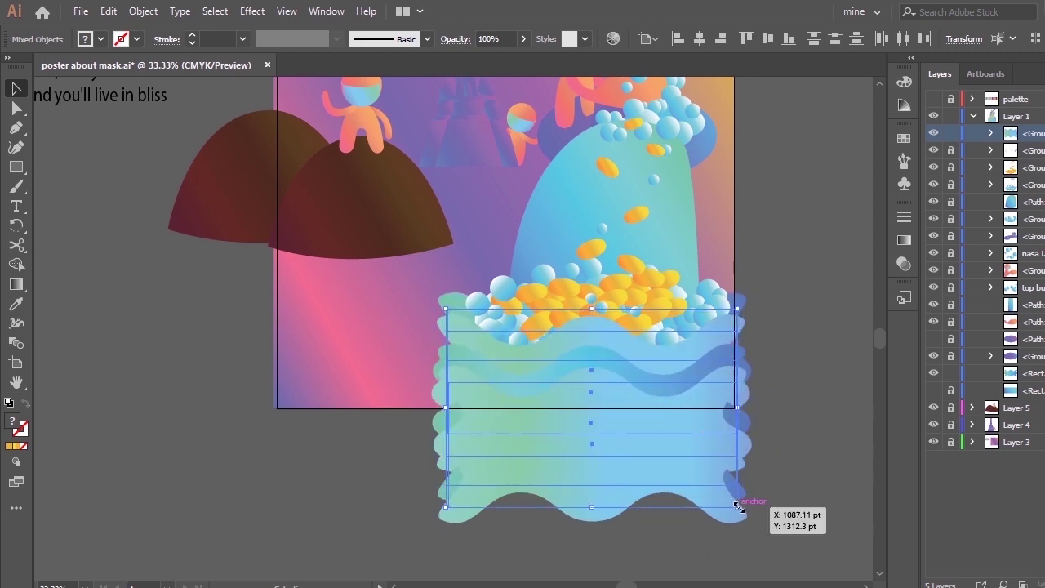
pyautogui.click(253, 10)
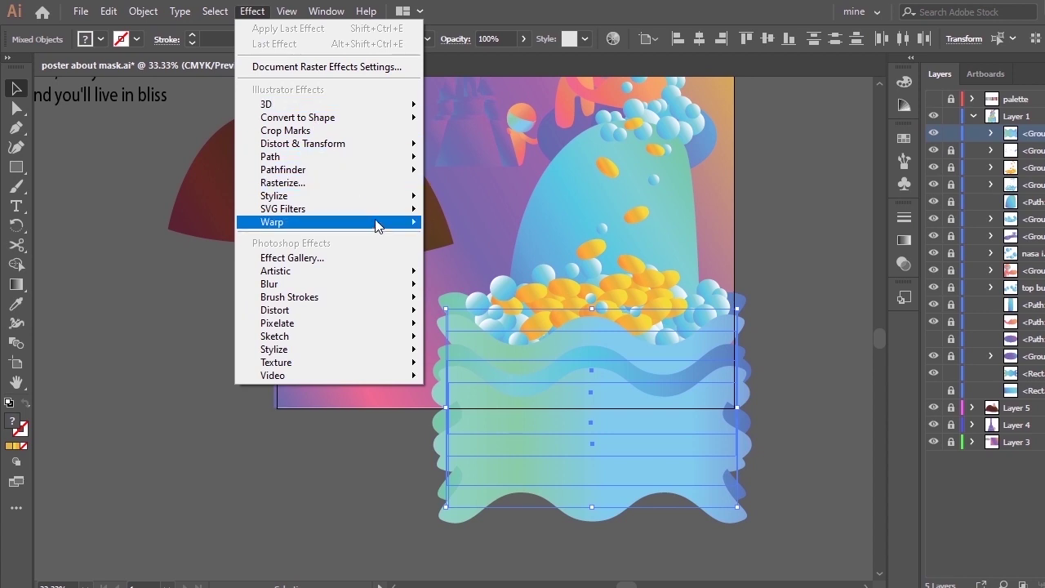
pyautogui.moveTo(376, 222)
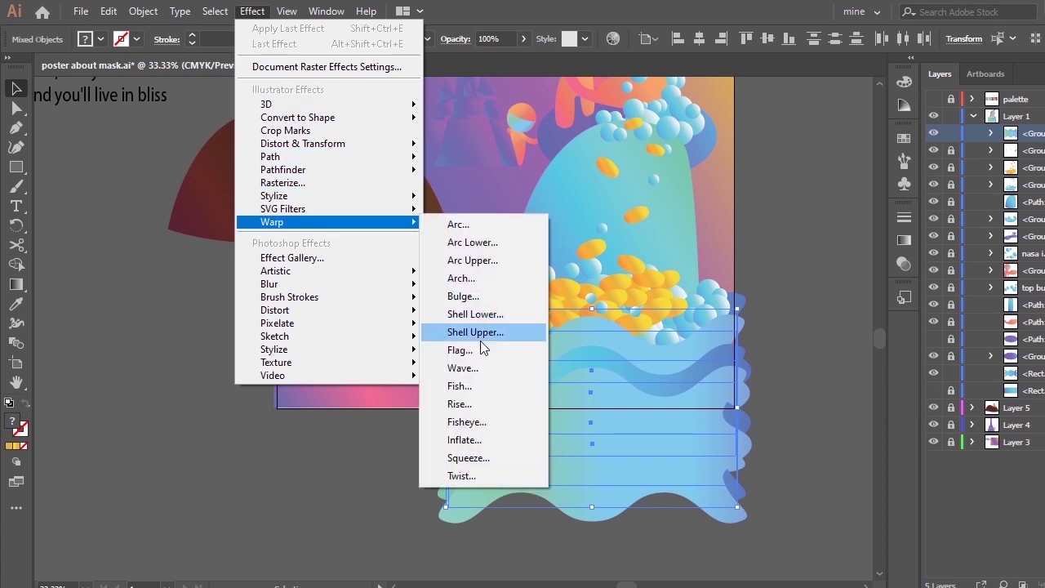
pyautogui.click(462, 368)
pyautogui.click(238, 346)
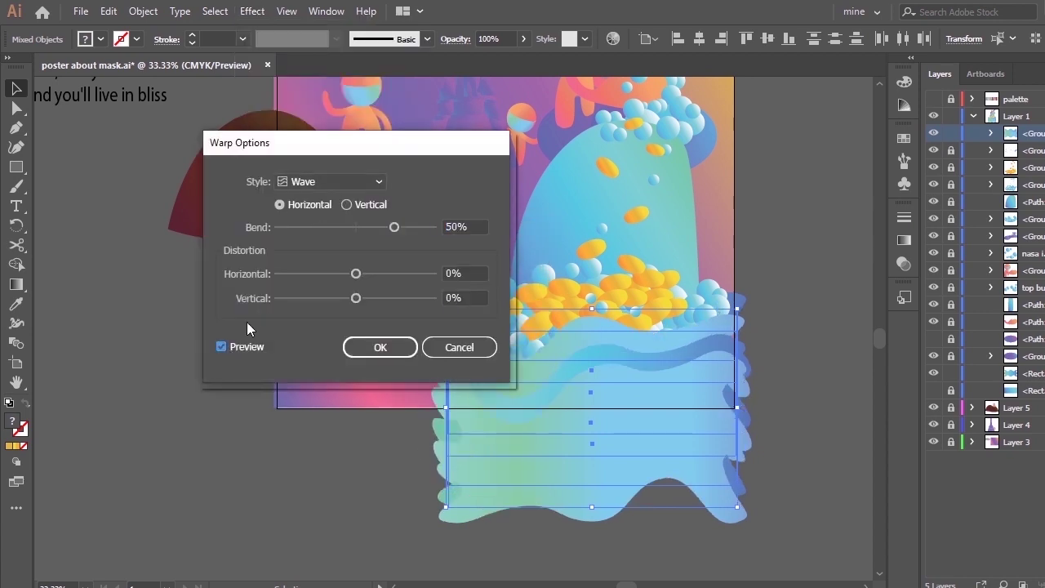
pyautogui.moveTo(351, 150); pyautogui.dragTo(198, 140)
pyautogui.click(193, 196)
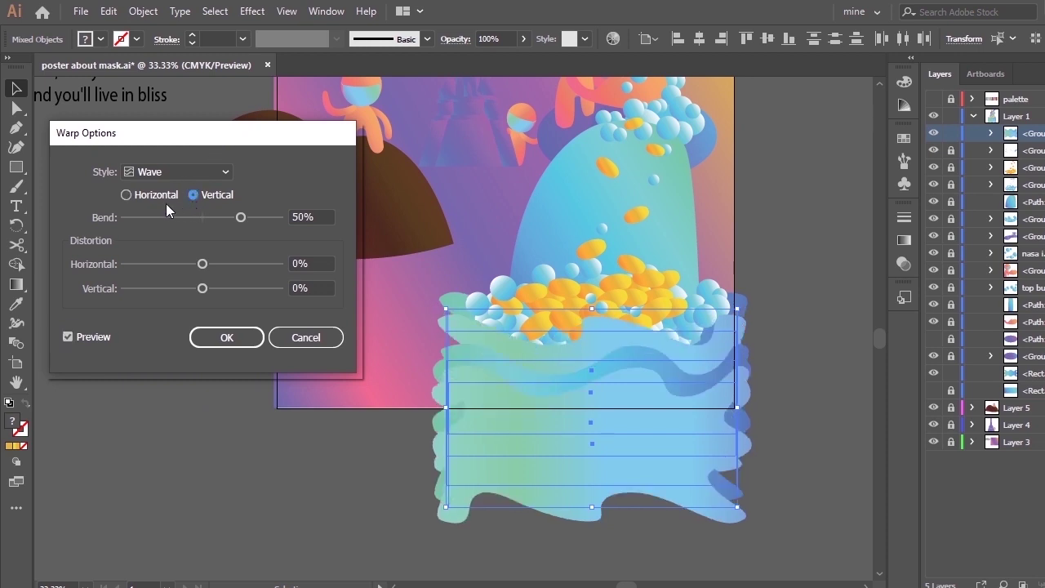
pyautogui.click(147, 197)
pyautogui.click(217, 196)
pyautogui.moveTo(241, 217); pyautogui.dragTo(204, 217)
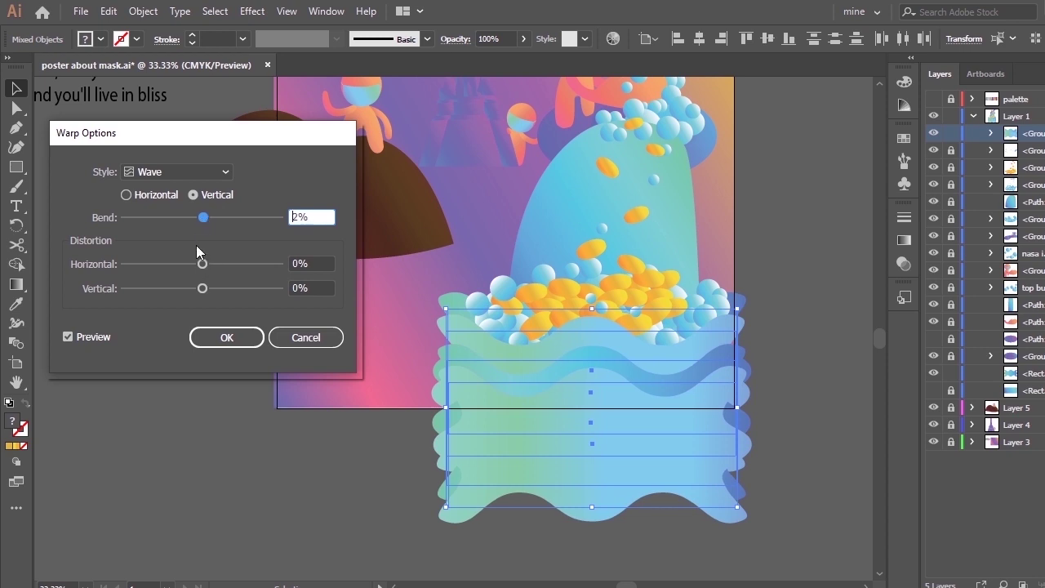
pyautogui.moveTo(270, 225); pyautogui.dragTo(202, 219)
pyautogui.moveTo(202, 288); pyautogui.dragTo(239, 267)
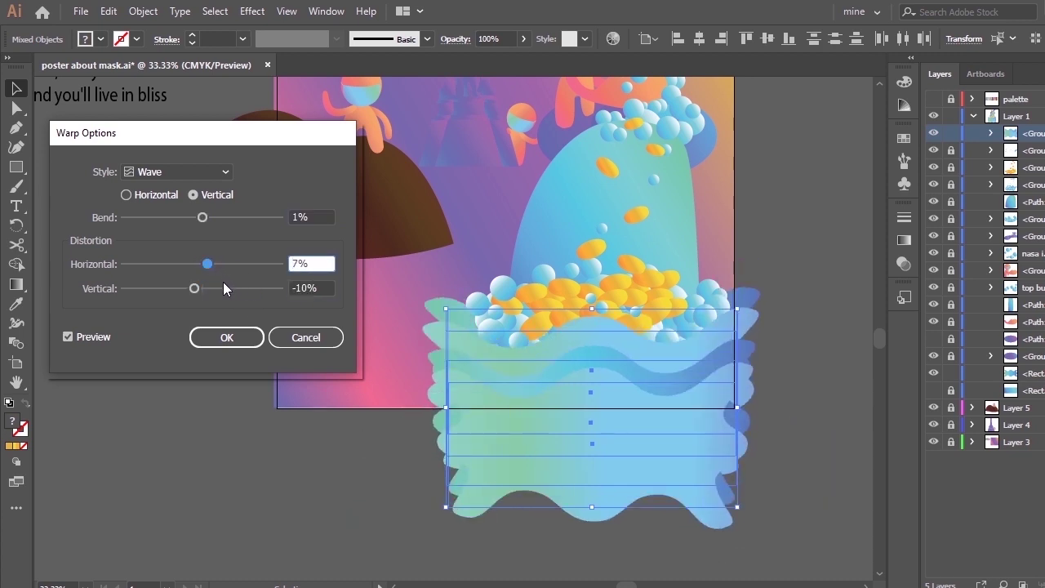
pyautogui.click(284, 344)
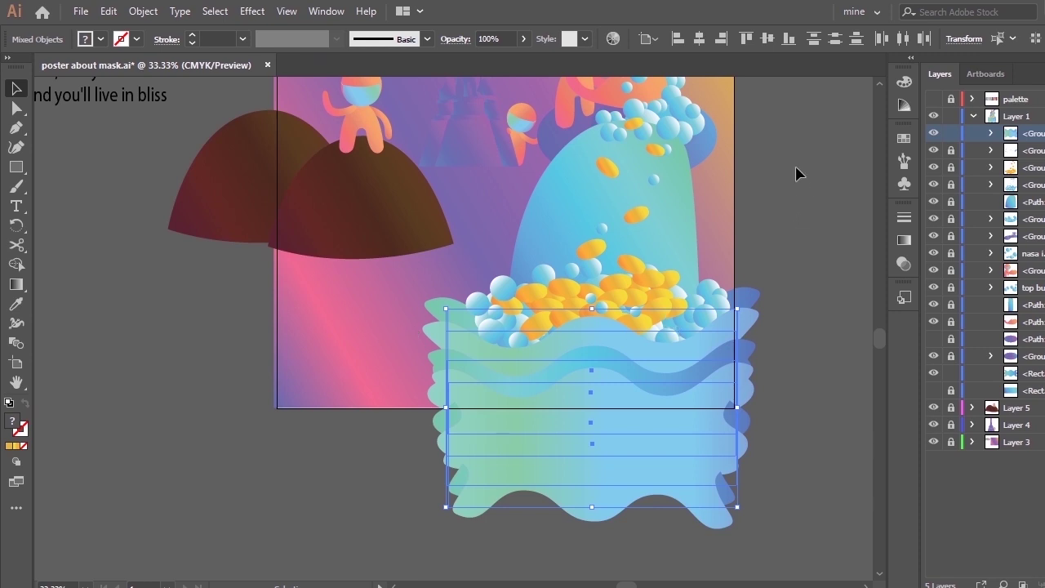
pyautogui.click(786, 289)
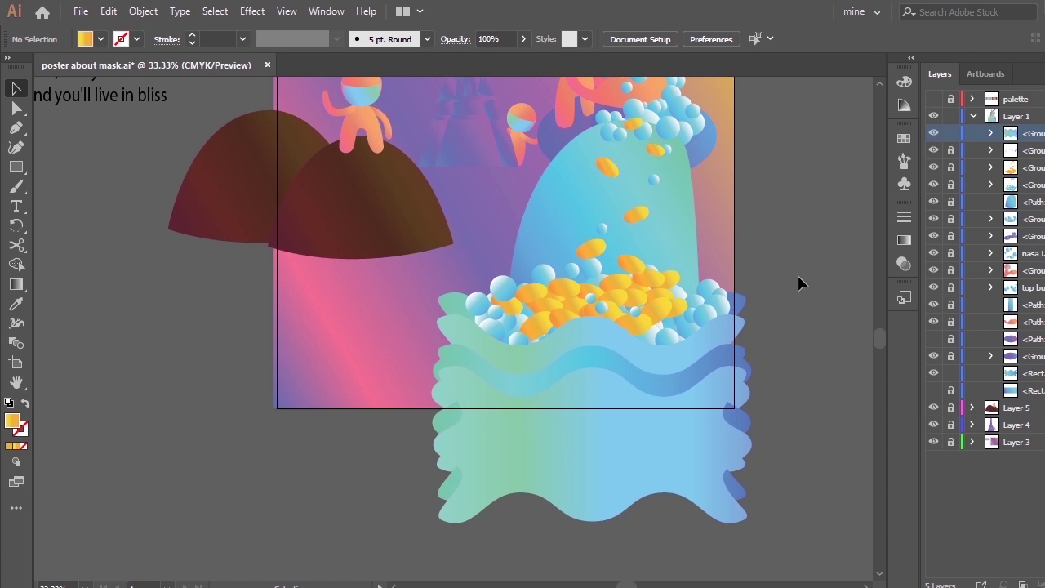
# Step: Unlock all the locked groups and paths inside Layer 1, leaving the other layers locked
pyautogui.press('space')
pyautogui.moveTo(602, 274); pyautogui.dragTo(672, 308)
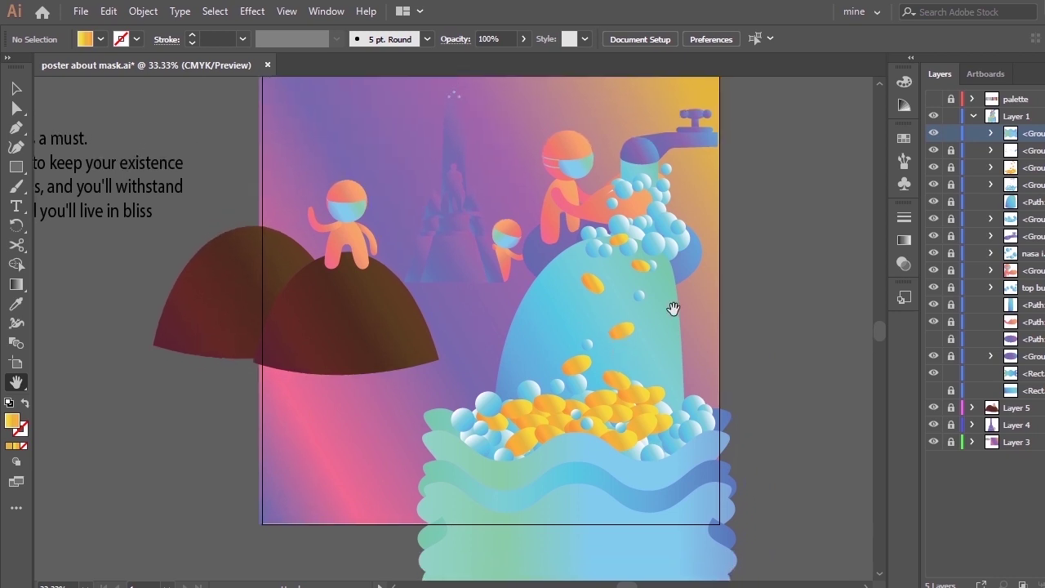
pyautogui.moveTo(952, 170); pyautogui.dragTo(951, 394)
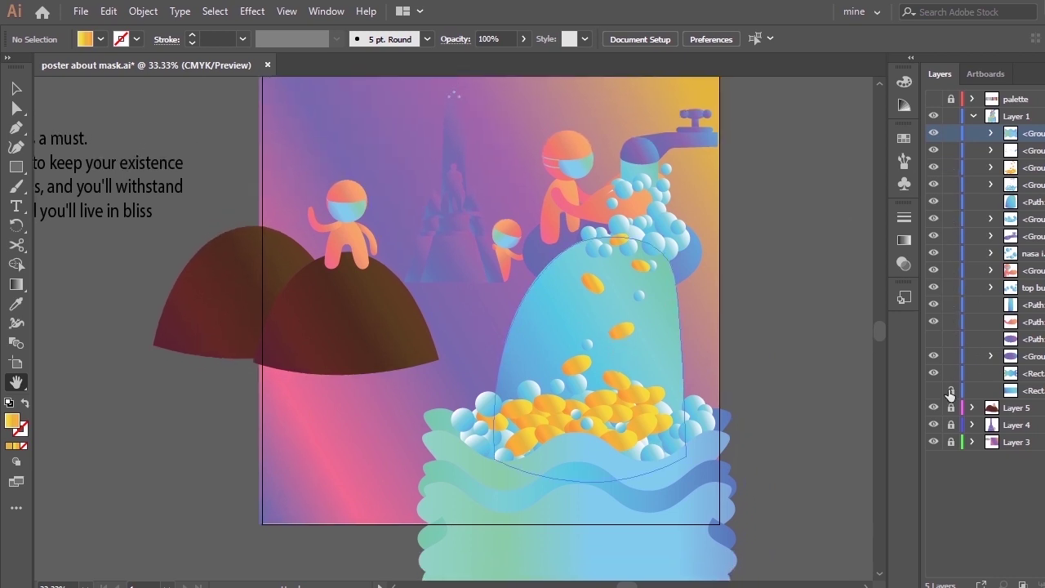
# Step: Select all the unlocked artwork, resize it slightly and move it down so the foam and coin pile sits near the artboard's lower edge
pyautogui.click(1041, 133)
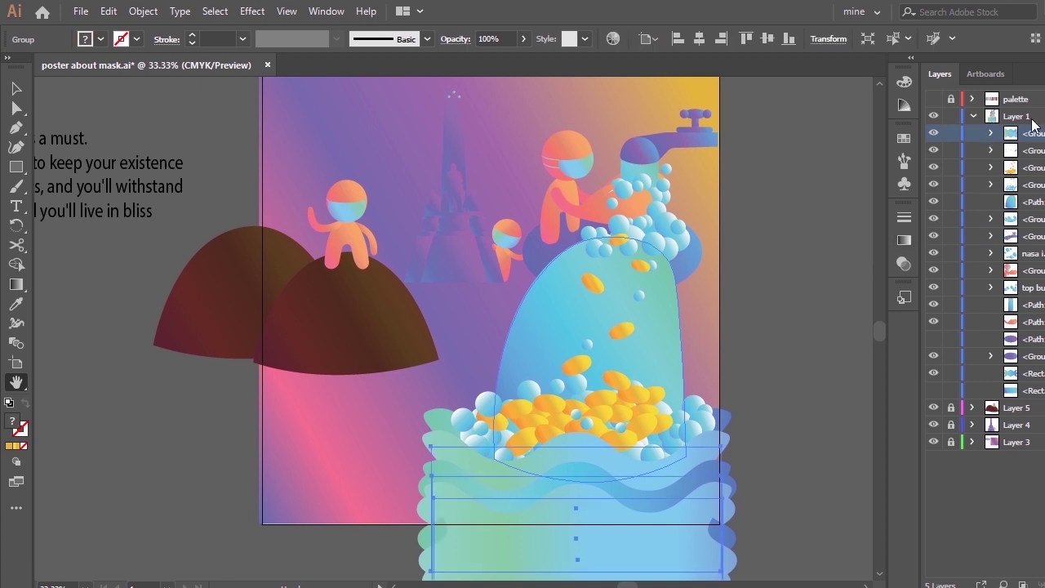
pyautogui.hotkey('ctrl', 'a')
pyautogui.press('v')
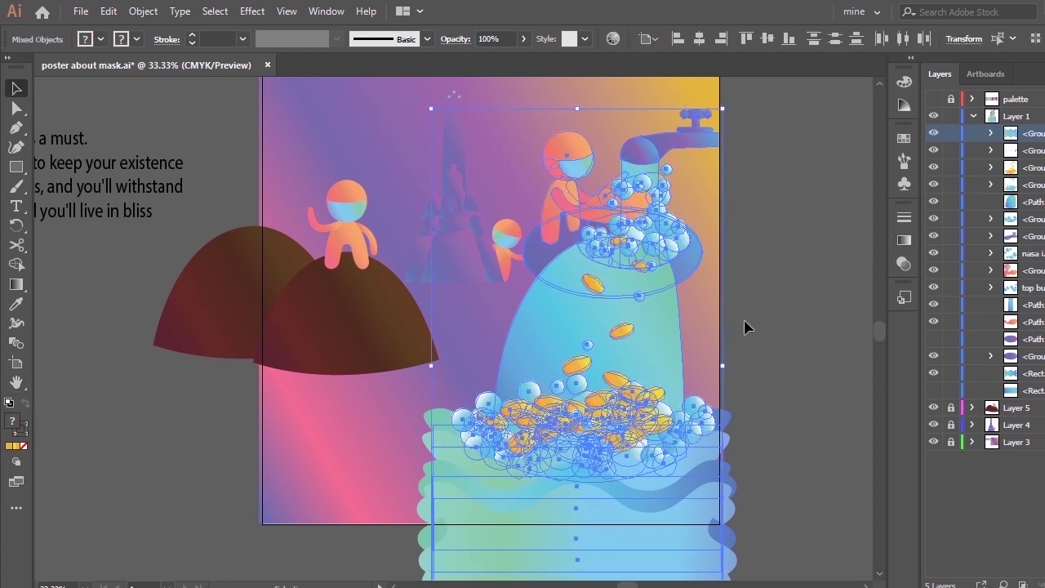
pyautogui.hotkey('ctrl', '-')
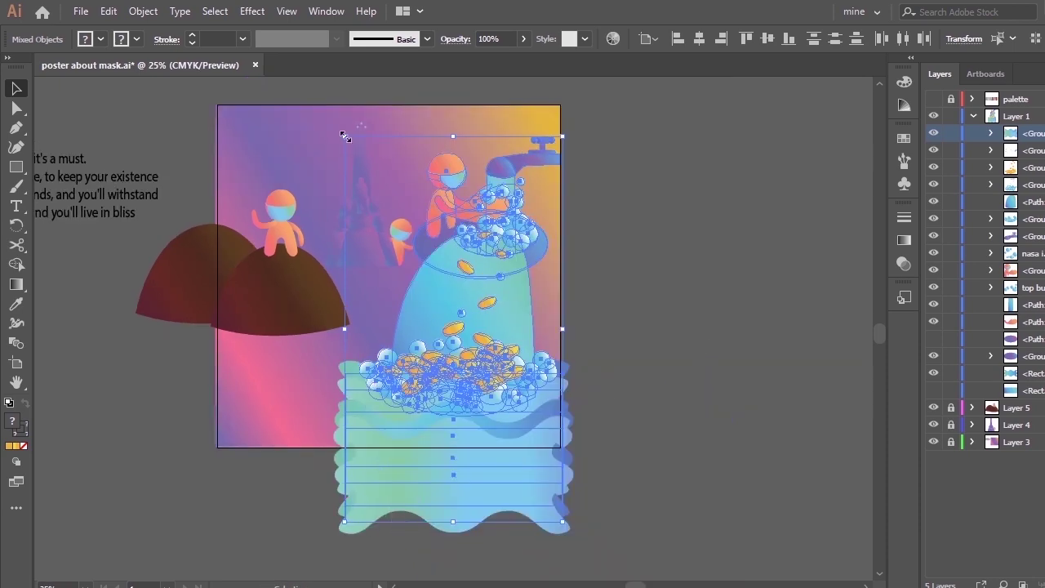
pyautogui.moveTo(343, 136)
pyautogui.mouseDown()
pyautogui.moveTo(362, 159)
pyautogui.moveTo(349, 143)
pyautogui.mouseUp()
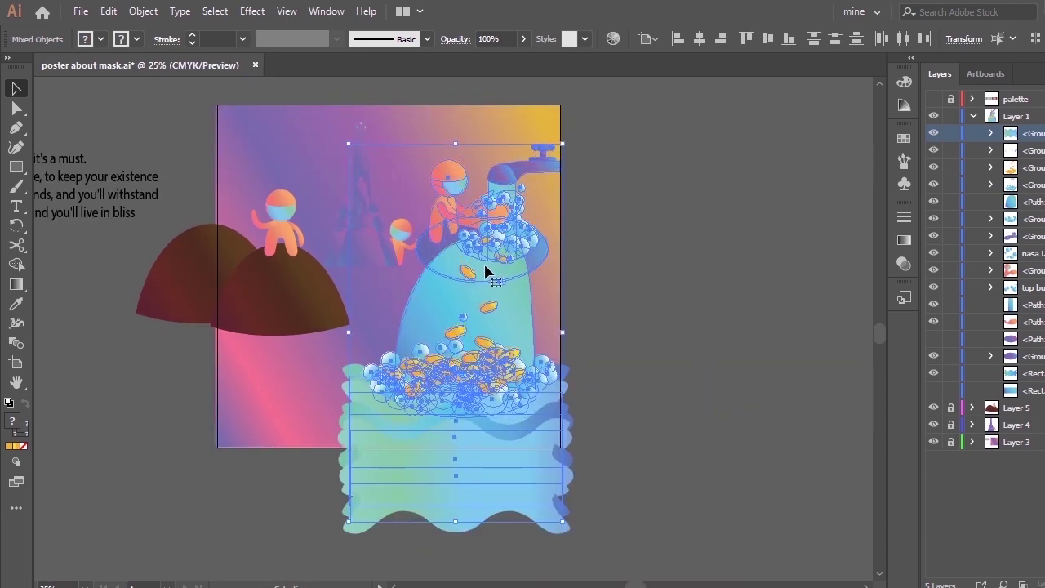
pyautogui.moveTo(487, 272); pyautogui.dragTo(369, 297)
pyautogui.moveTo(233, 170)
pyautogui.mouseDown()
pyautogui.moveTo(198, 156)
pyautogui.moveTo(225, 153)
pyautogui.mouseUp()
pyautogui.moveTo(376, 294); pyautogui.dragTo(497, 321)
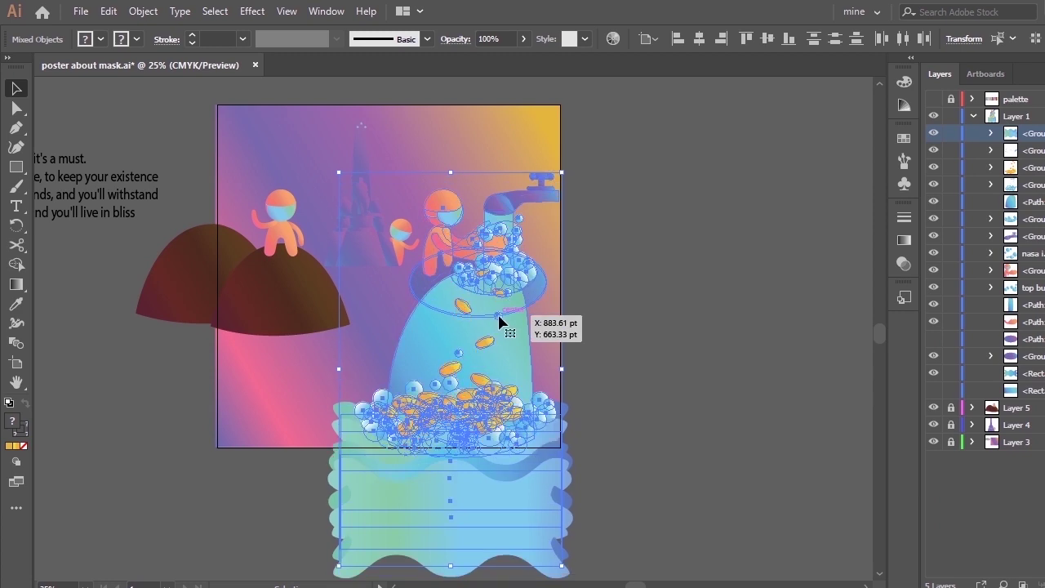
pyautogui.click(670, 287)
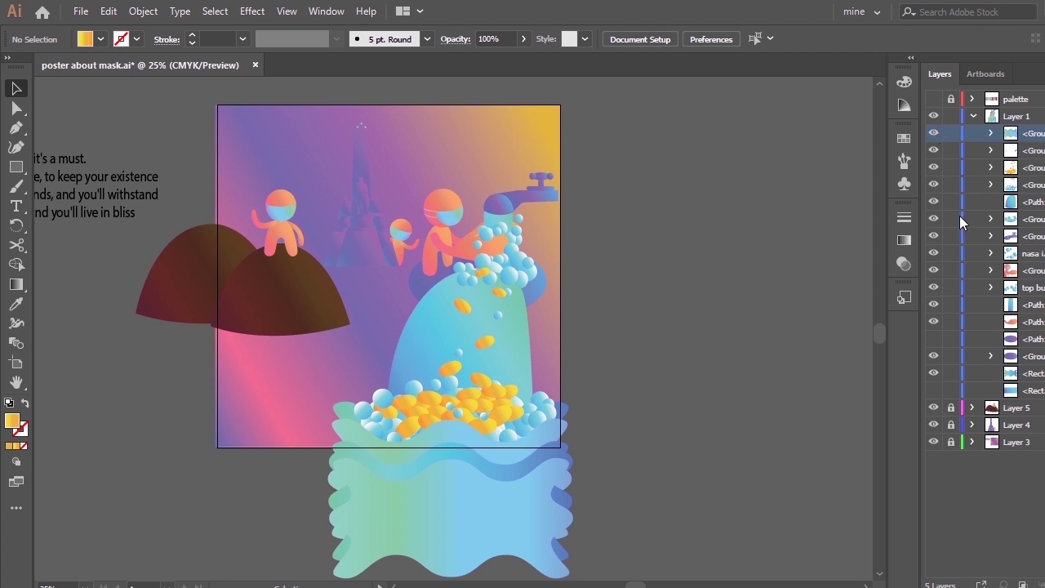
# Step: Raise the two lower corner anchor points of the waterfall shape so they hide behind the foam and coins
pyautogui.click(1024, 202)
pyautogui.click(1043, 201)
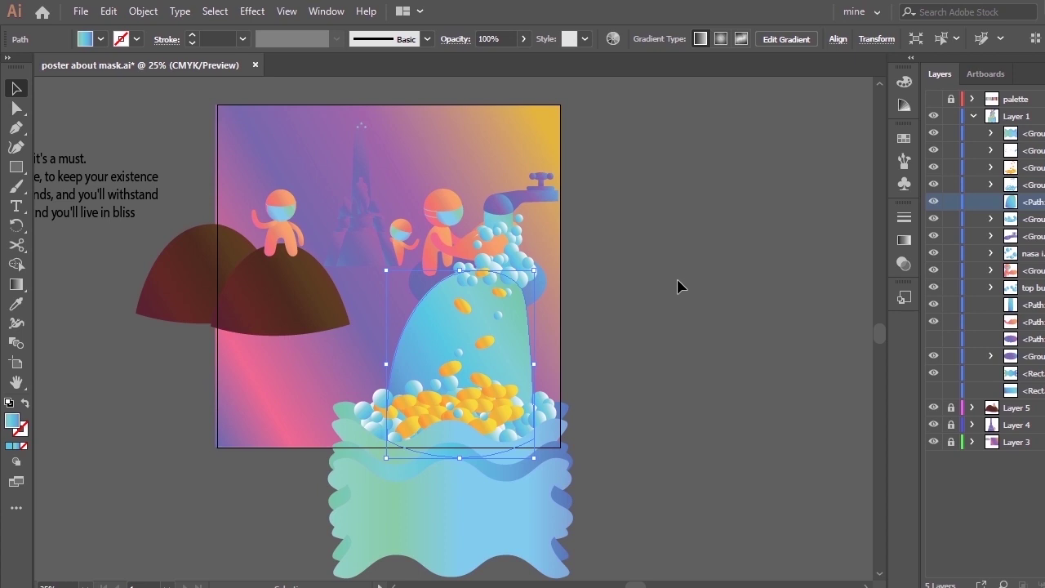
pyautogui.press('a')
pyautogui.hotkey('ctrl', '=')
pyautogui.hotkey('ctrl', '=')
pyautogui.hotkey('ctrl', '=')
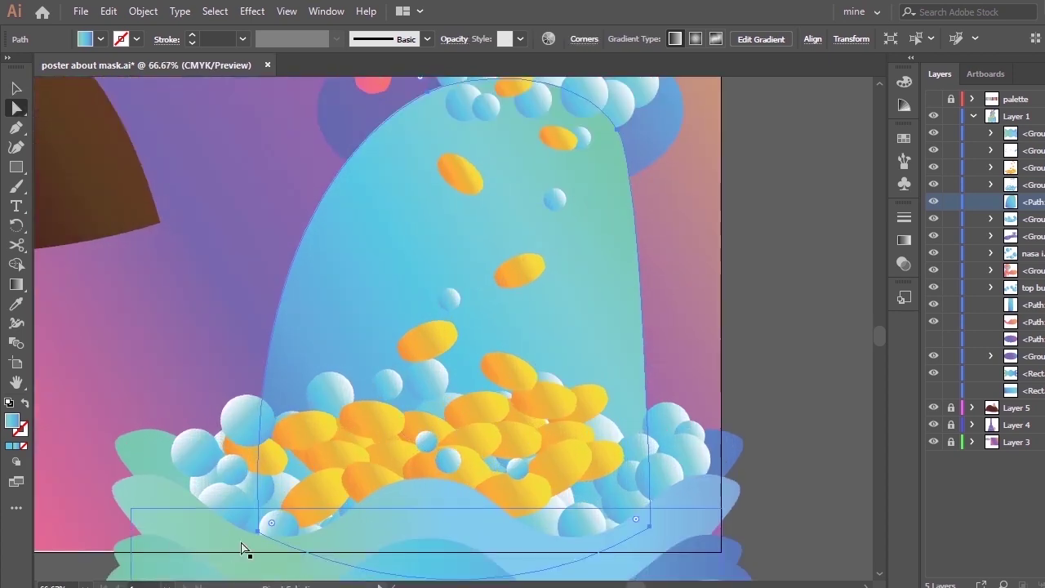
pyautogui.moveTo(258, 531); pyautogui.dragTo(261, 472)
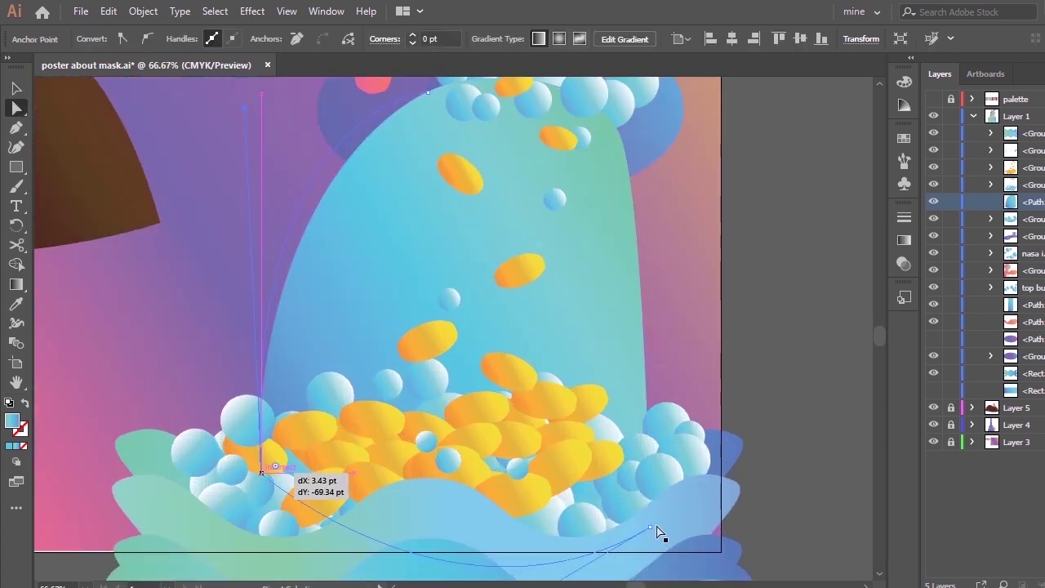
pyautogui.moveTo(653, 530); pyautogui.dragTo(650, 469)
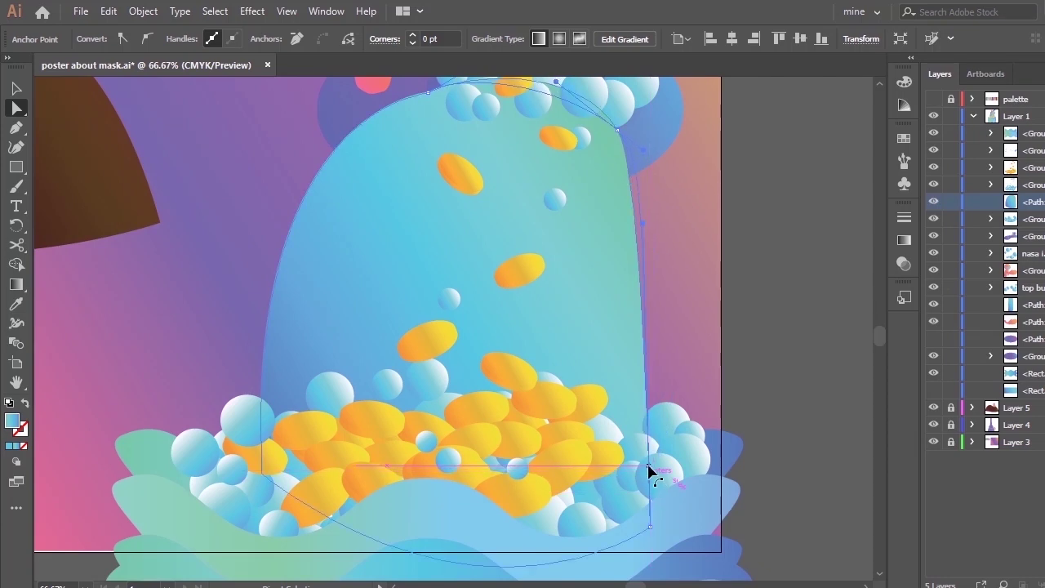
pyautogui.click(652, 527)
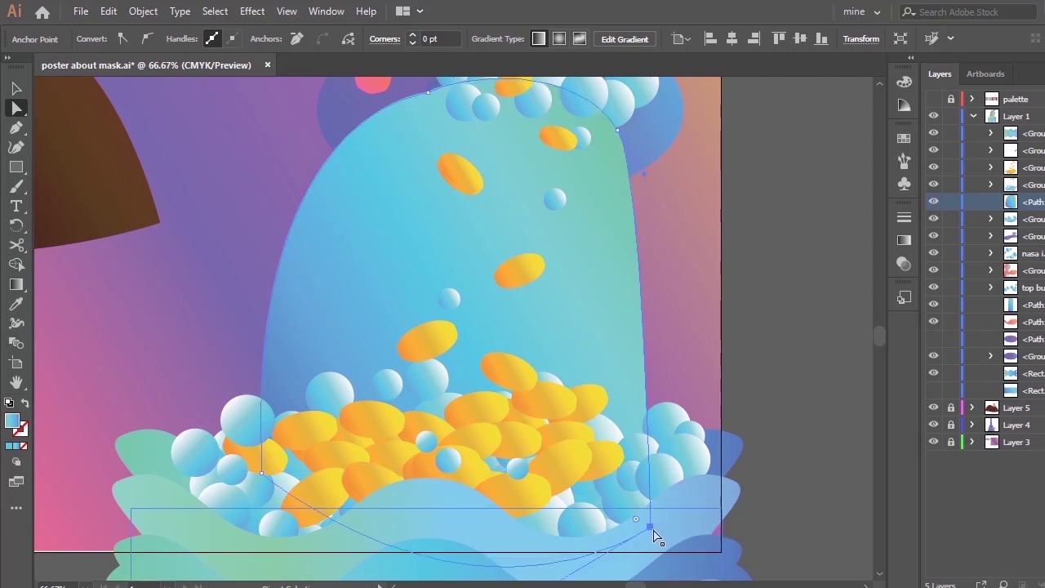
pyautogui.moveTo(655, 536); pyautogui.dragTo(653, 463)
pyautogui.click(740, 355)
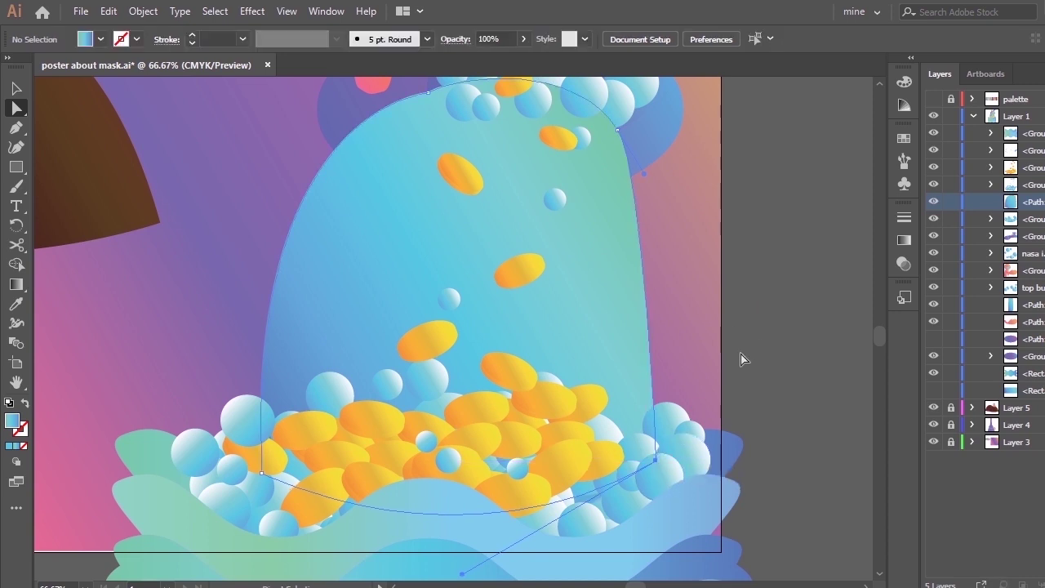
# Step: Adjust the curve handle on the waterfall's left side so the edge bulges less and slopes inward
pyautogui.click(365, 165)
pyautogui.click(429, 93)
pyautogui.moveTo(244, 107); pyautogui.dragTo(322, 132)
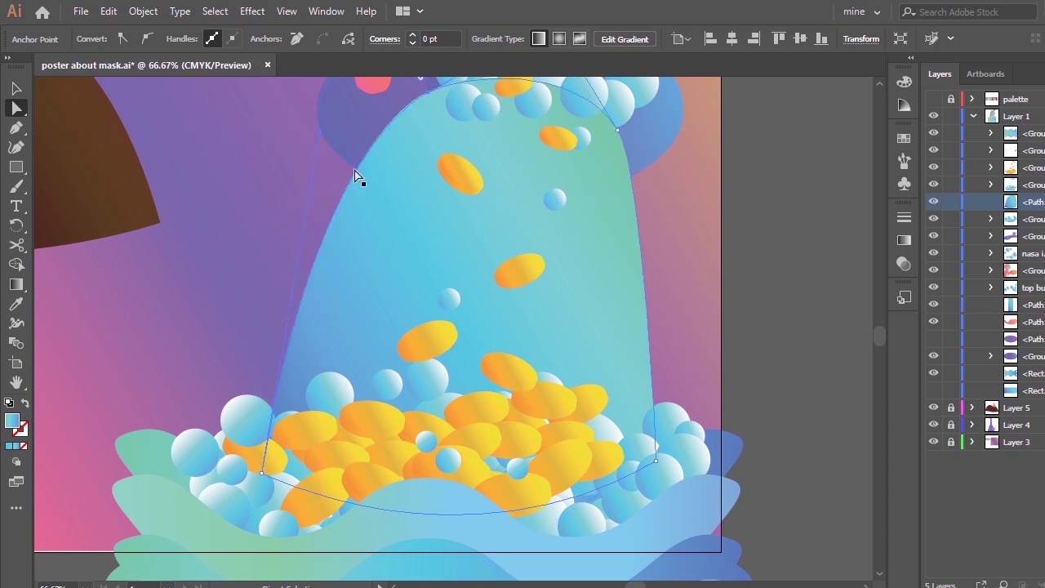
pyautogui.click(742, 337)
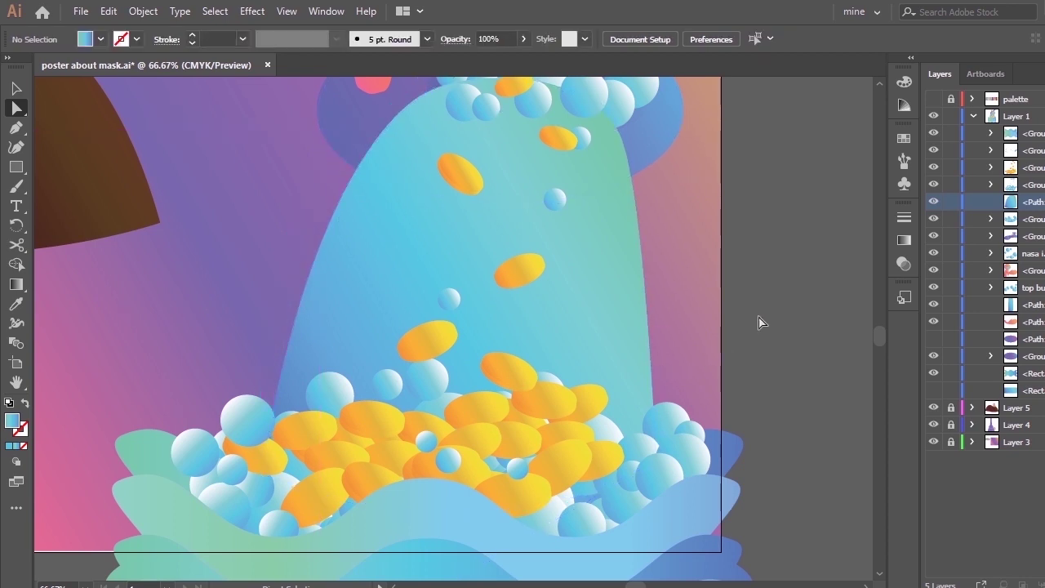
# Step: Shorten the faucet pipe by moving both anchor points at its open end about 5 pt to the left
pyautogui.hotkey('ctrl', '-')
pyautogui.hotkey('ctrl', '-')
pyautogui.hotkey('ctrl', '-')
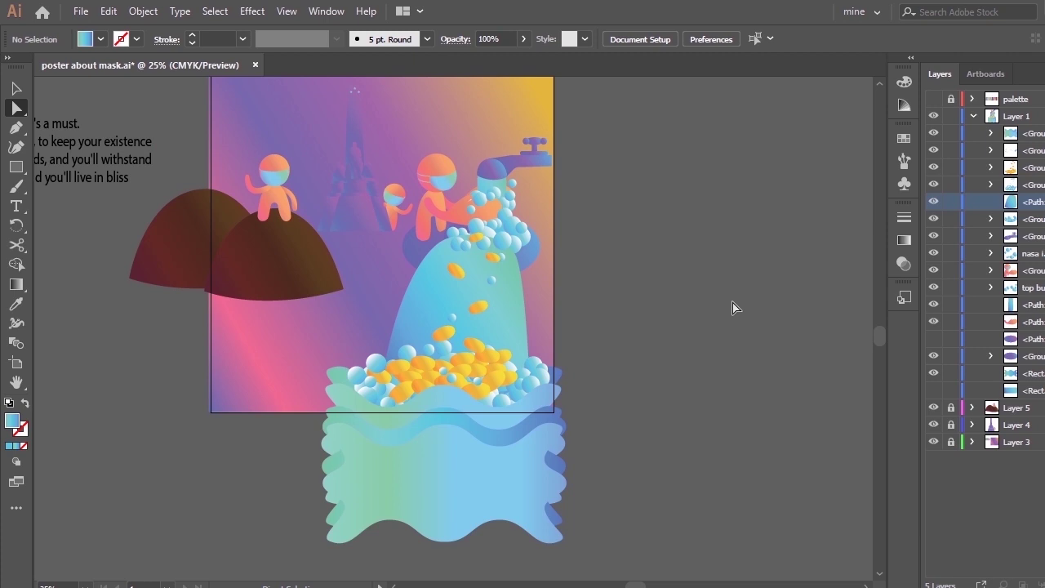
pyautogui.click(1026, 237)
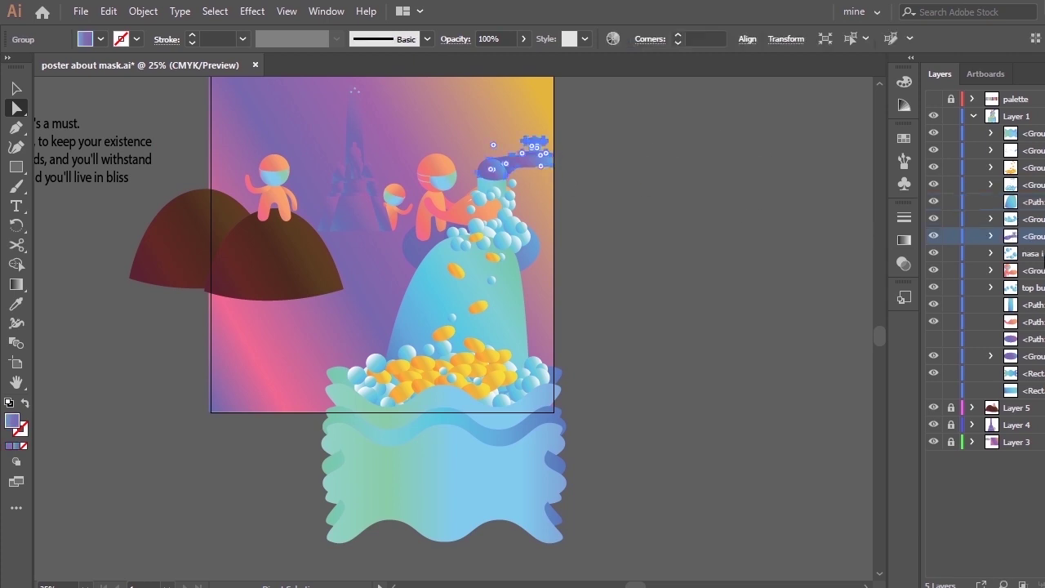
pyautogui.hotkey('ctrl', '+')
pyautogui.hotkey('ctrl', '+')
pyautogui.hotkey('ctrl', '+')
pyautogui.hotkey('ctrl', '+')
pyautogui.hotkey('ctrl', '+')
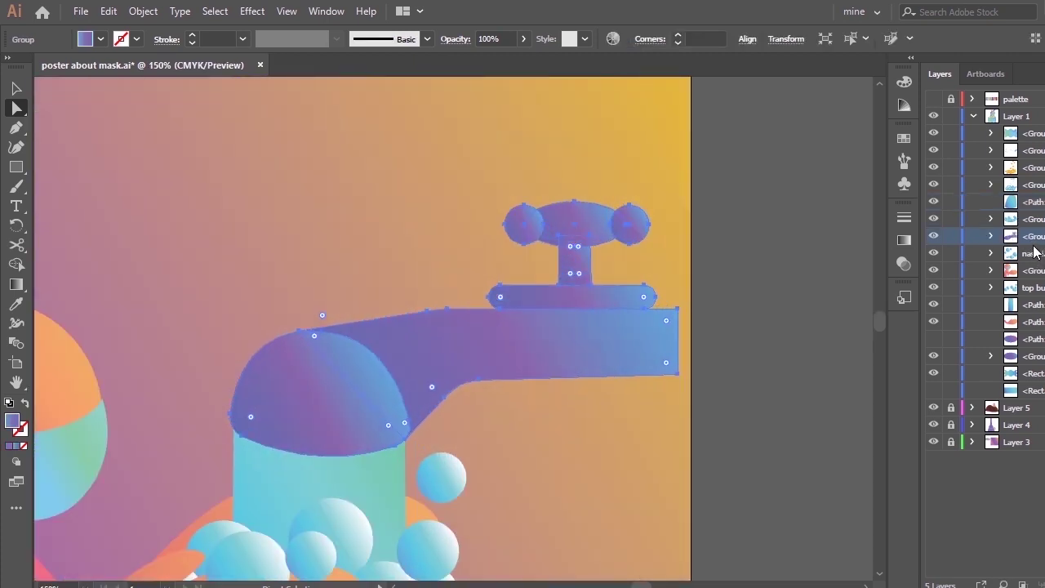
pyautogui.moveTo(678, 308); pyautogui.dragTo(670, 313)
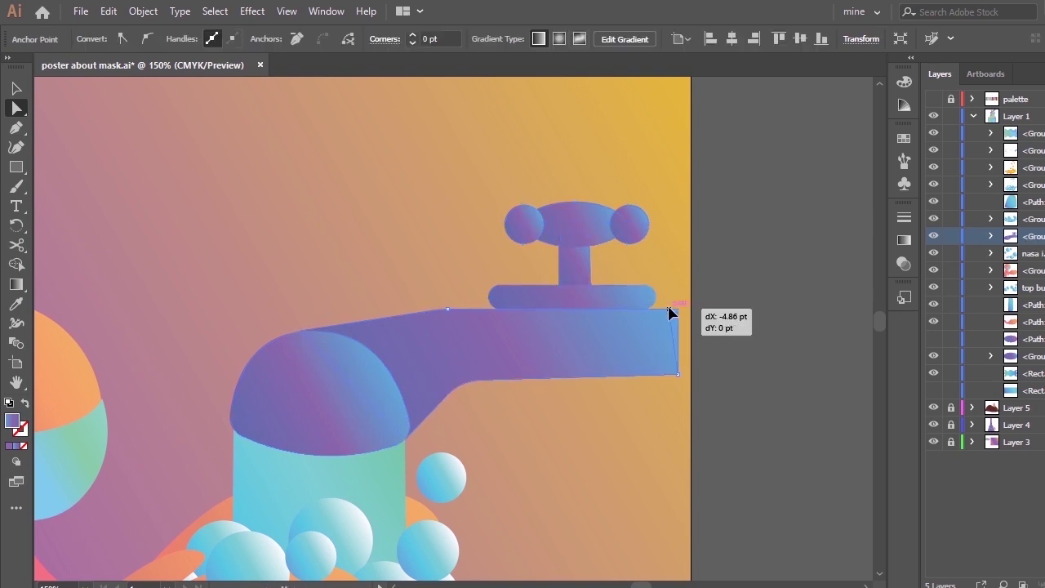
pyautogui.moveTo(678, 376); pyautogui.dragTo(668, 375)
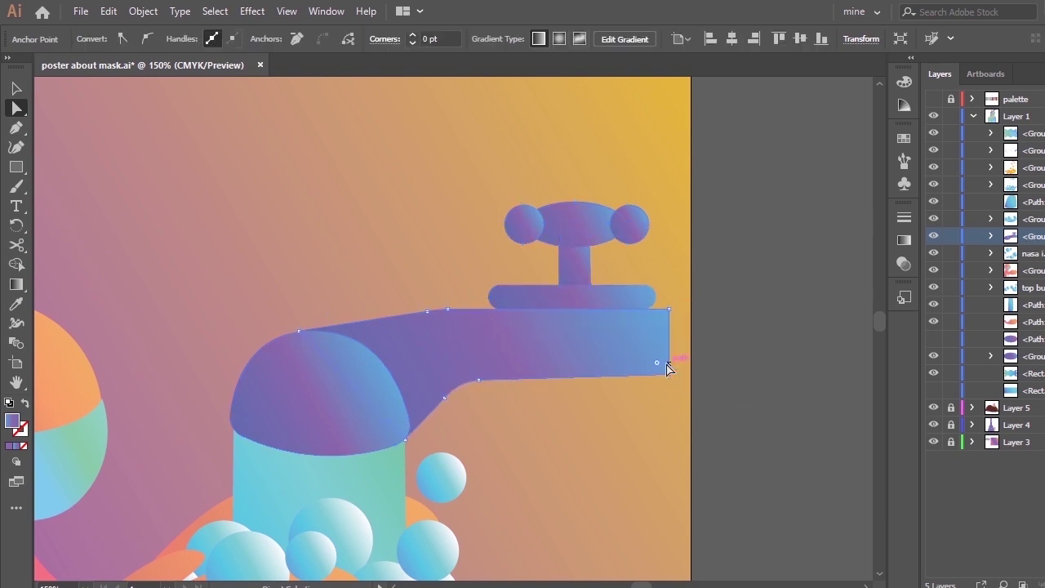
pyautogui.click(338, 189)
# Step: Ungroup the faucet and move its handle and base plate slightly left along the pipe
pyautogui.click(1042, 236)
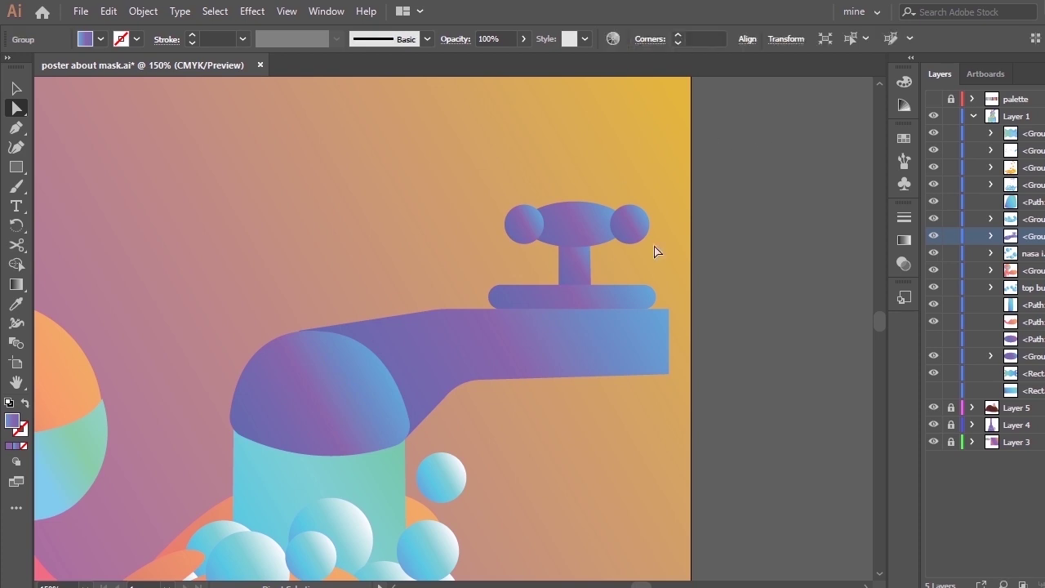
pyautogui.rightClick(356, 215)
pyautogui.click(444, 352)
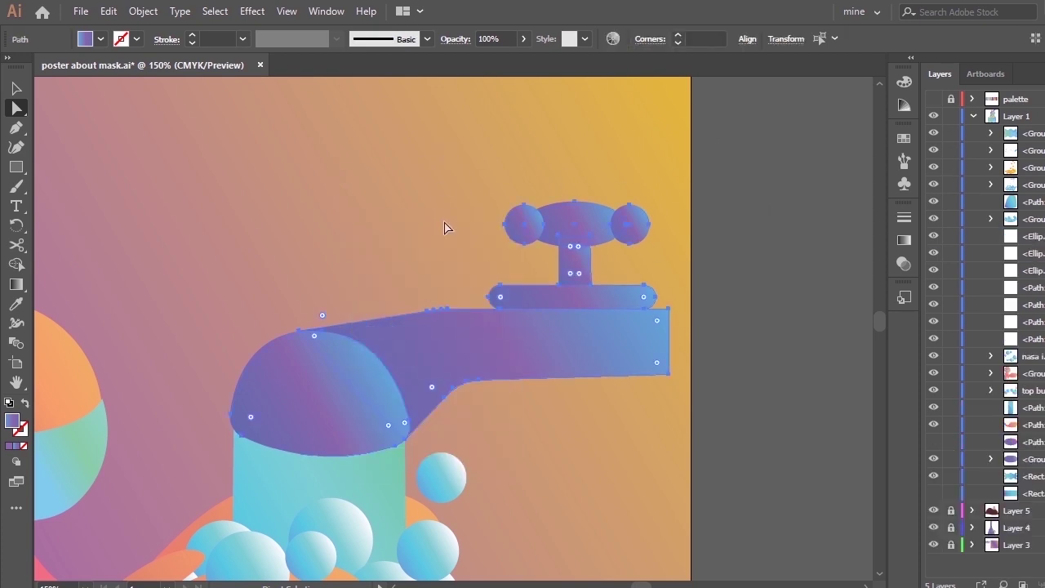
pyautogui.click(473, 193)
pyautogui.press('v')
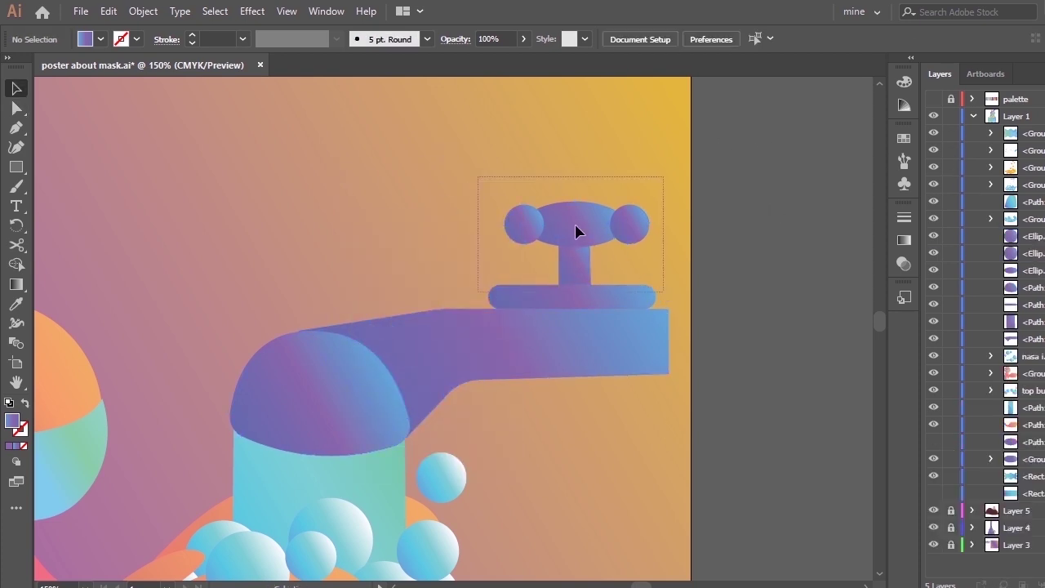
pyautogui.moveTo(576, 231); pyautogui.dragTo(552, 231)
pyautogui.click(717, 369)
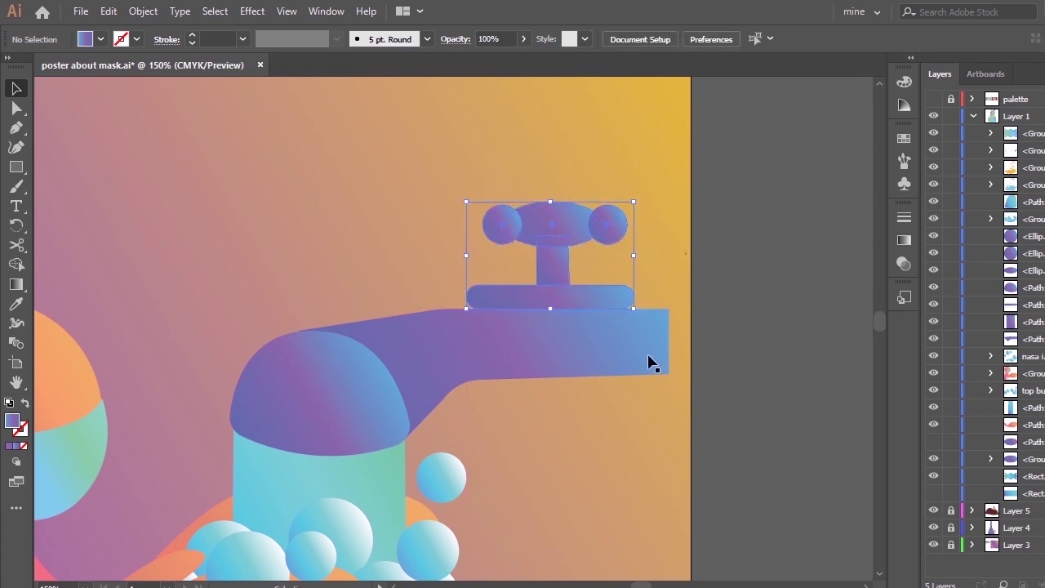
# Step: Try shortening the faucet pipe by about another 9 pt at its end points, and move them back out
pyautogui.press('a')
pyautogui.moveTo(670, 309); pyautogui.dragTo(651, 309)
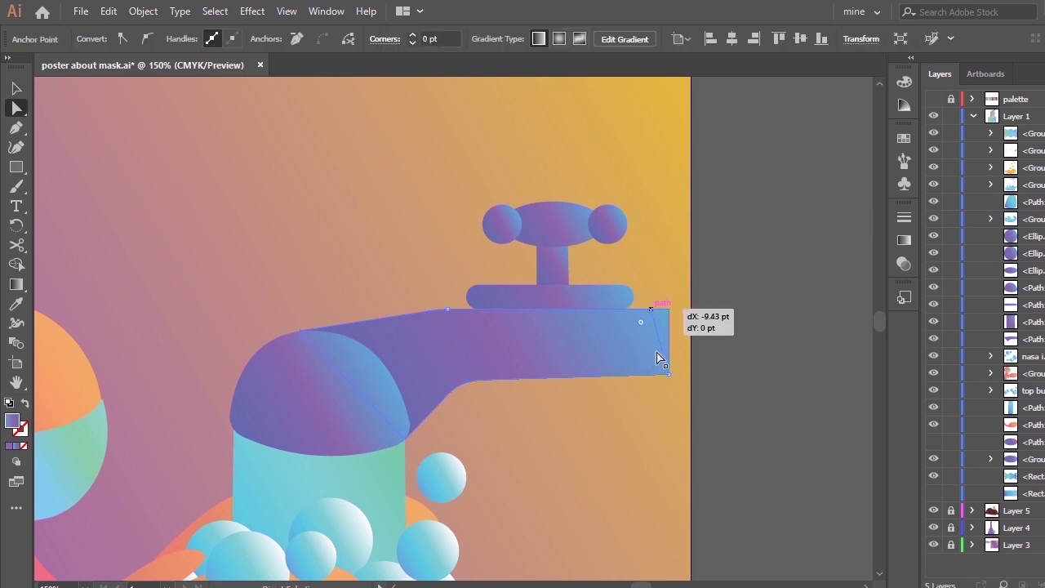
pyautogui.moveTo(668, 374); pyautogui.dragTo(656, 375)
pyautogui.click(658, 383)
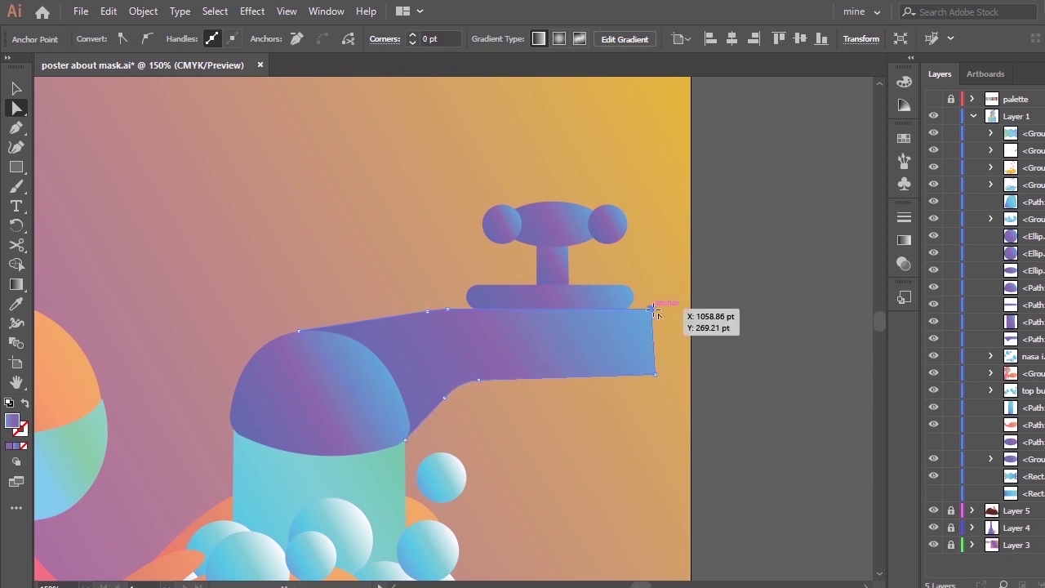
pyautogui.moveTo(657, 315); pyautogui.dragTo(672, 313)
pyautogui.moveTo(658, 378); pyautogui.dragTo(675, 380)
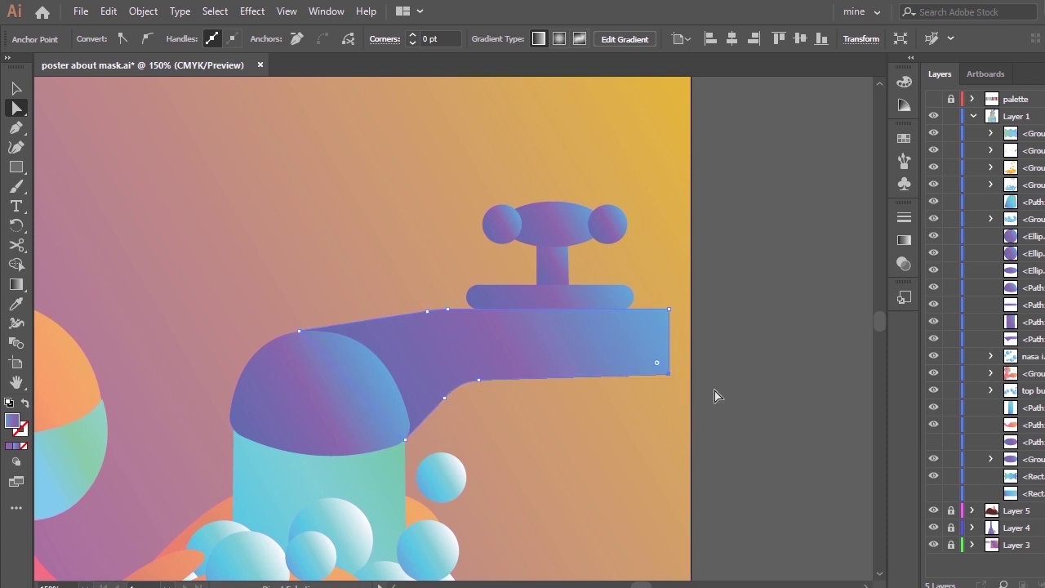
# Step: Select all the faucet parts and group them together again
pyautogui.click(714, 396)
pyautogui.moveTo(229, 170); pyautogui.dragTo(679, 389)
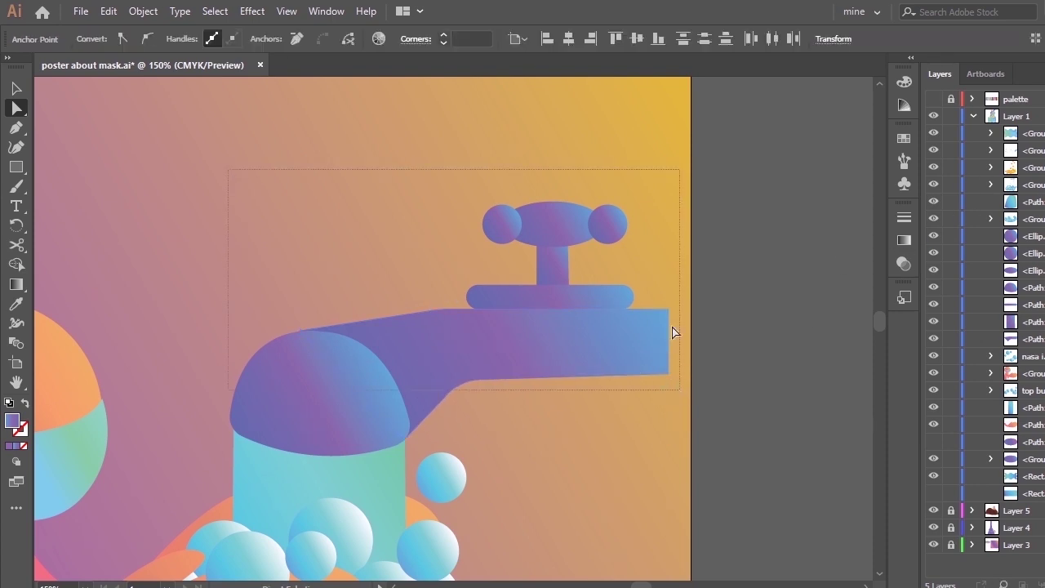
pyautogui.hotkey('ctrl', 'f')
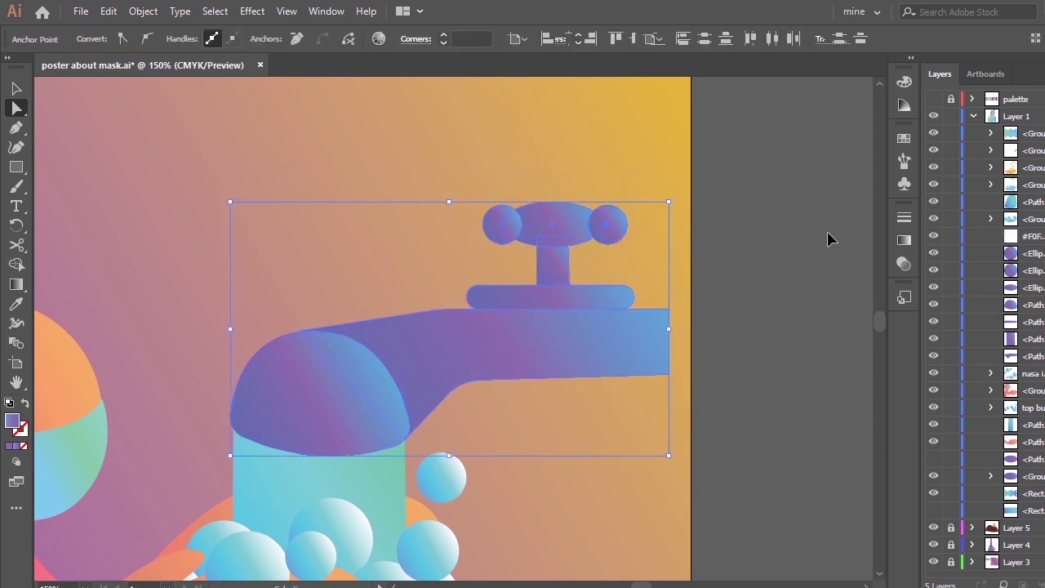
pyautogui.hotkey('ctrl', 'z')
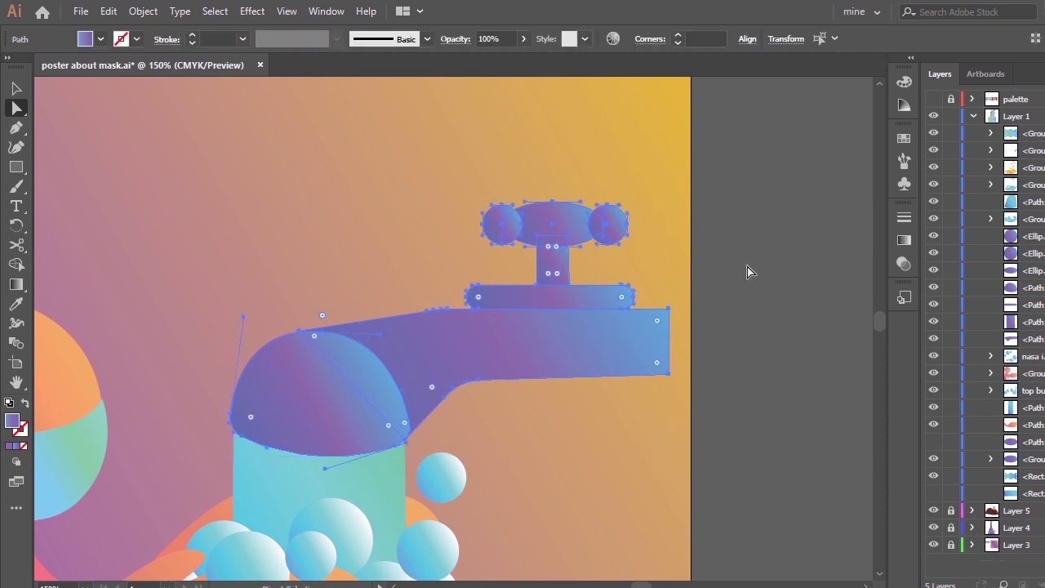
pyautogui.hotkey('ctrl', 'g')
pyautogui.click(694, 302)
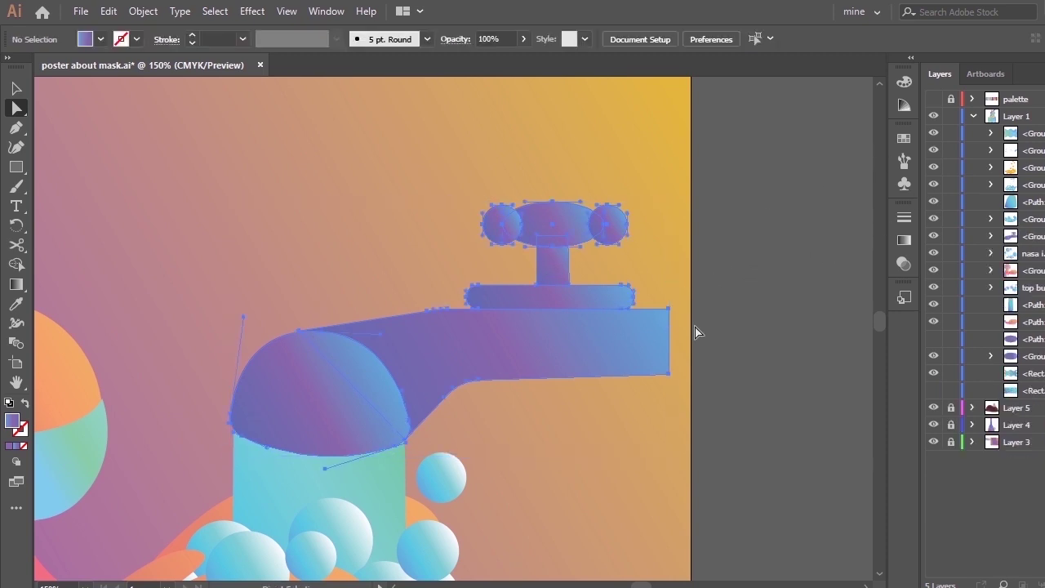
# Step: Move all the unlocked faucet, washing figure, foam, coin and water artwork slightly down and to the right
pyautogui.hotkey('ctrl', '-')
pyautogui.hotkey('ctrl', '-')
pyautogui.hotkey('ctrl', '-')
pyautogui.hotkey('ctrl', '-')
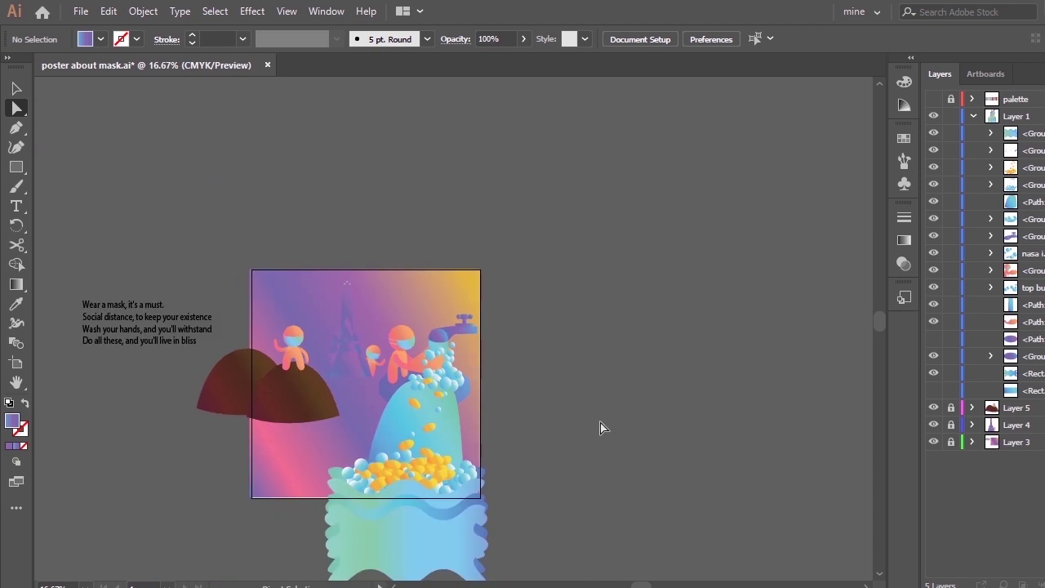
pyautogui.press('z')
pyautogui.moveTo(526, 546); pyautogui.dragTo(227, 254)
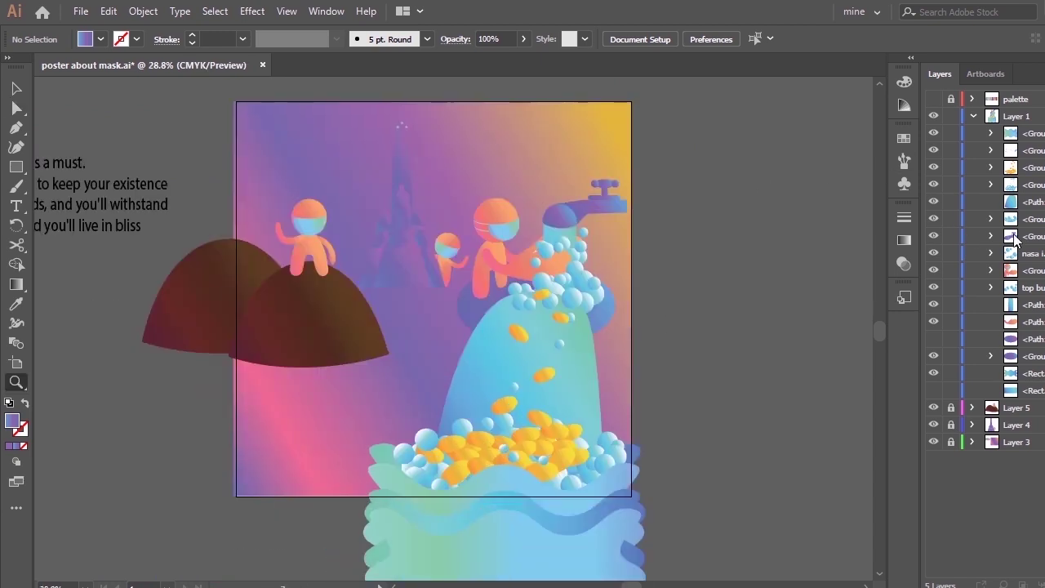
pyautogui.hotkey('ctrl', 'a')
pyautogui.press('v')
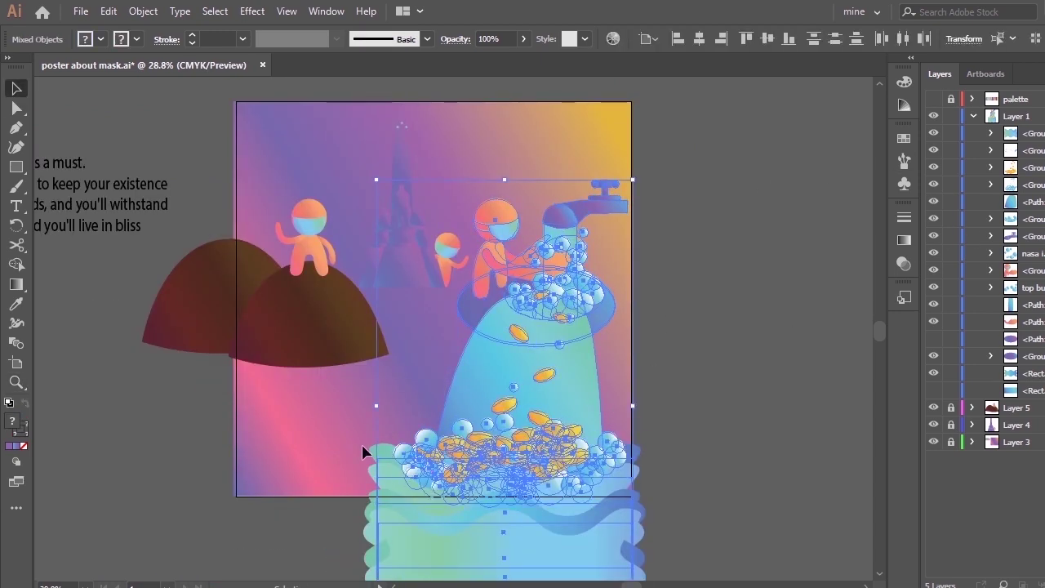
pyautogui.moveTo(377, 180); pyautogui.dragTo(390, 210)
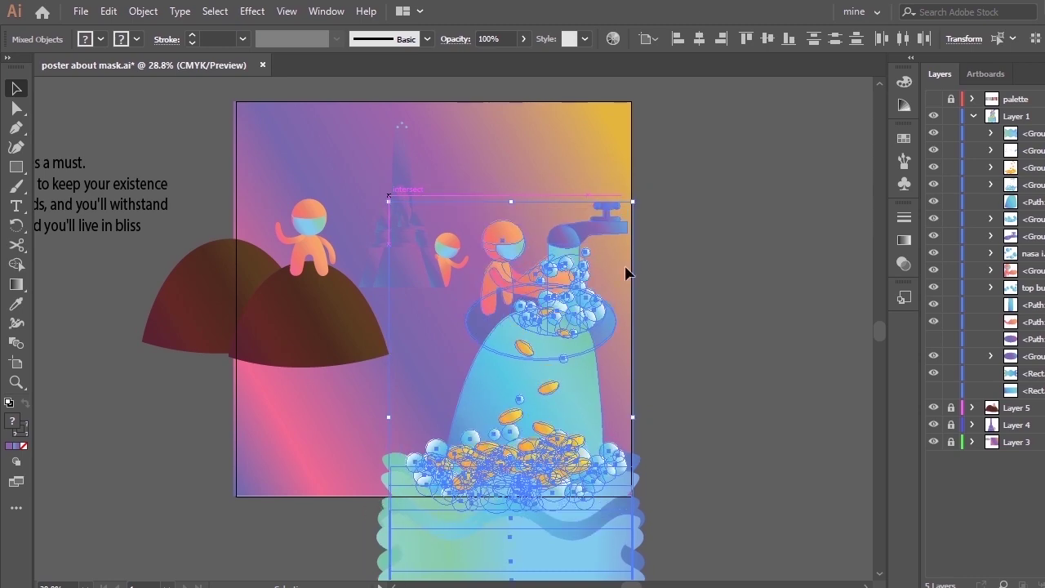
pyautogui.hotkey('ctrl', 'z')
pyautogui.moveTo(597, 321); pyautogui.dragTo(608, 338)
pyautogui.click(684, 295)
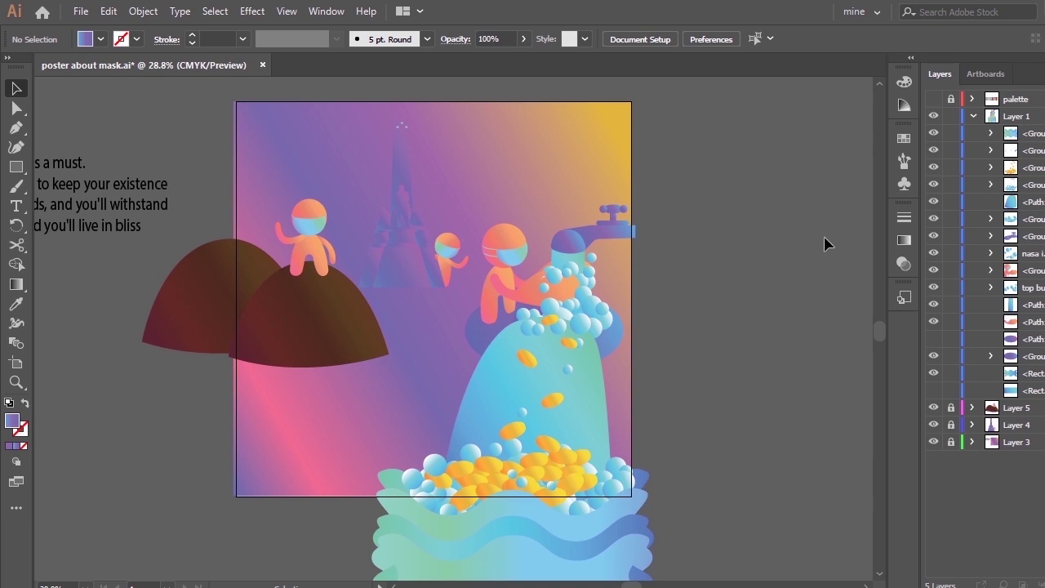
# Step: Unlock Layer 4 and scale down the monument and the child beside it slightly from their lower corner
pyautogui.click(1039, 425)
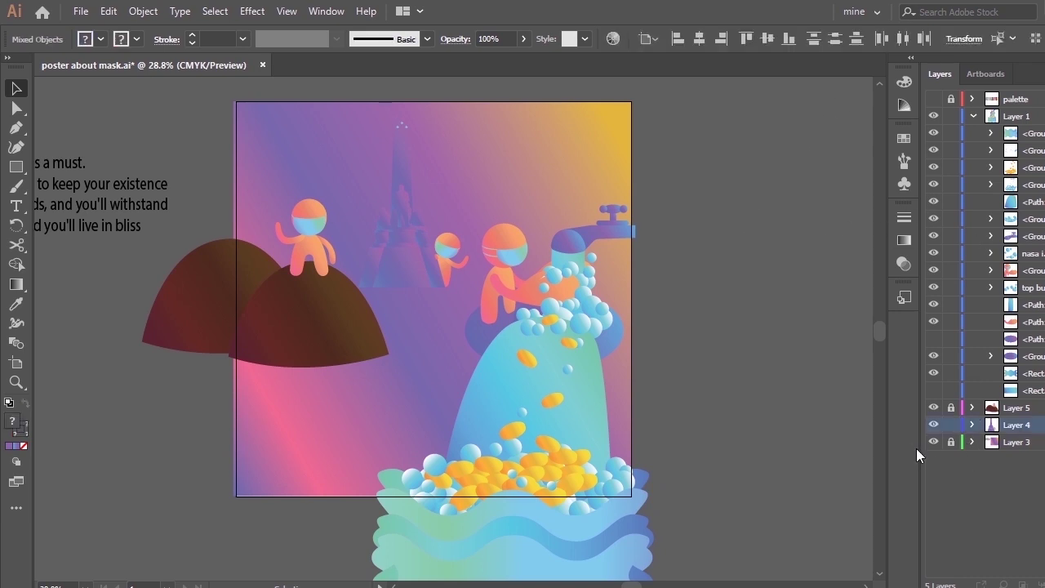
pyautogui.moveTo(368, 273)
pyautogui.mouseDown()
pyautogui.moveTo(361, 287)
pyautogui.moveTo(366, 276)
pyautogui.mouseUp()
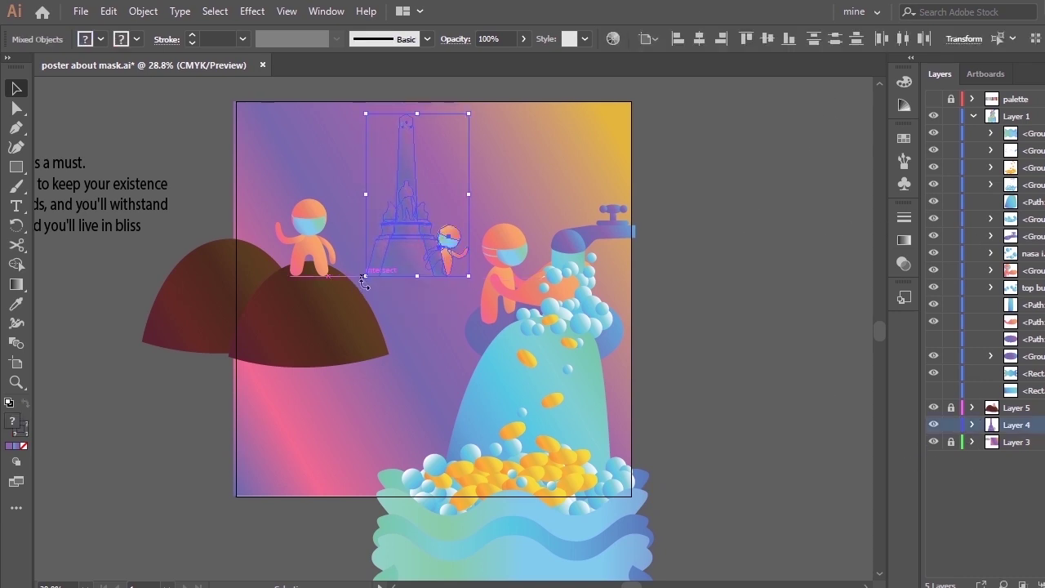
pyautogui.click(845, 377)
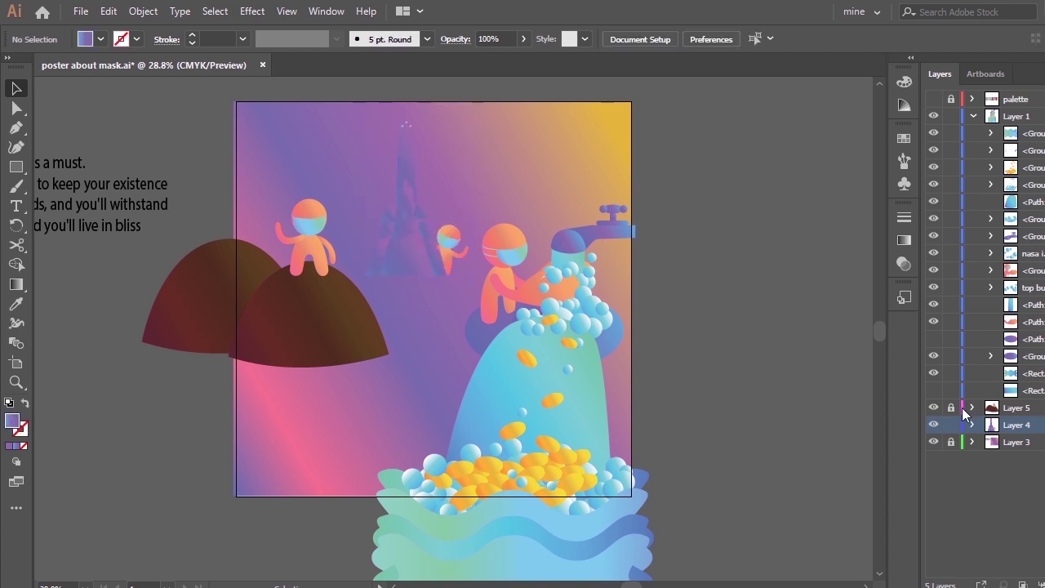
# Step: Unlock Layer 5, scale down the brown hills with the waving figure slightly, and reposition them
pyautogui.click(1038, 408)
pyautogui.moveTo(388, 367)
pyautogui.mouseDown()
pyautogui.moveTo(429, 367)
pyautogui.moveTo(377, 359)
pyautogui.mouseUp()
pyautogui.moveTo(334, 321); pyautogui.dragTo(343, 329)
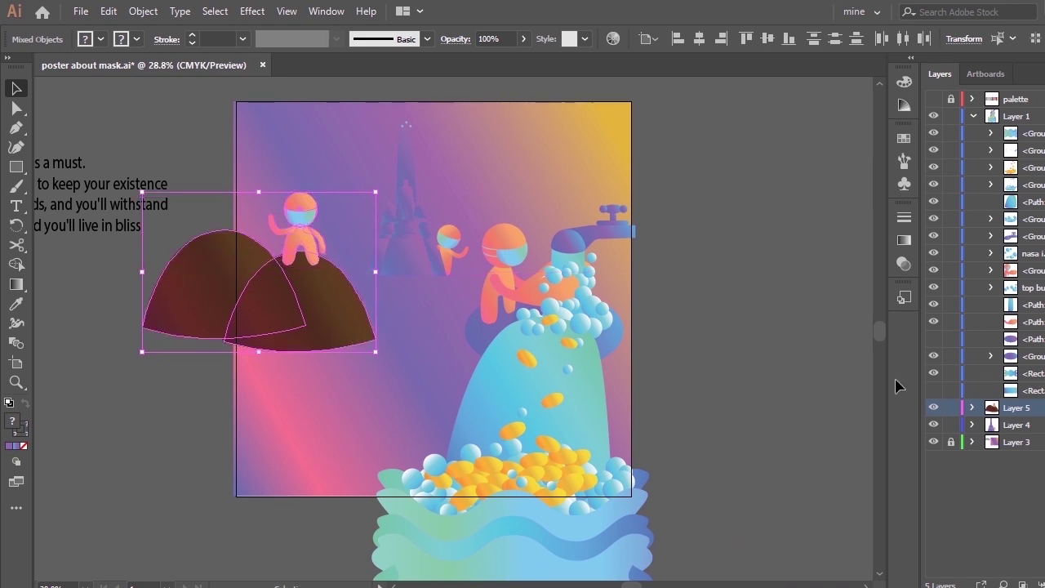
pyautogui.hotkey('ctrl', 'shift', 'a')
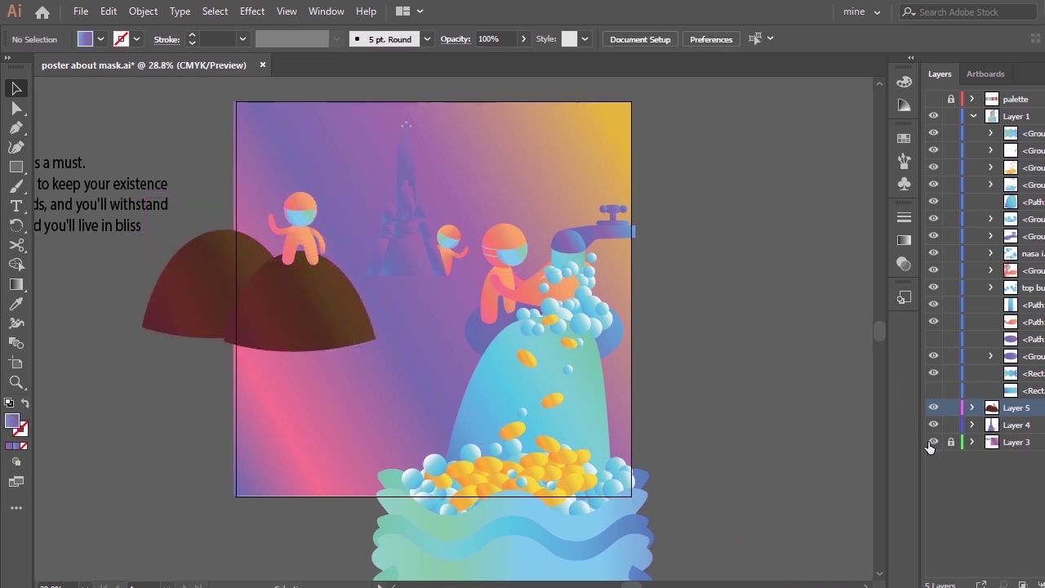
# Step: Lock Layers 4 and 5, and lock the coins and foam groups inside Layer 1
pyautogui.moveTo(950, 425); pyautogui.dragTo(950, 408)
pyautogui.press('space')
pyautogui.moveTo(705, 408)
pyautogui.mouseDown()
pyautogui.moveTo(707, 352)
pyautogui.moveTo(702, 391)
pyautogui.mouseUp()
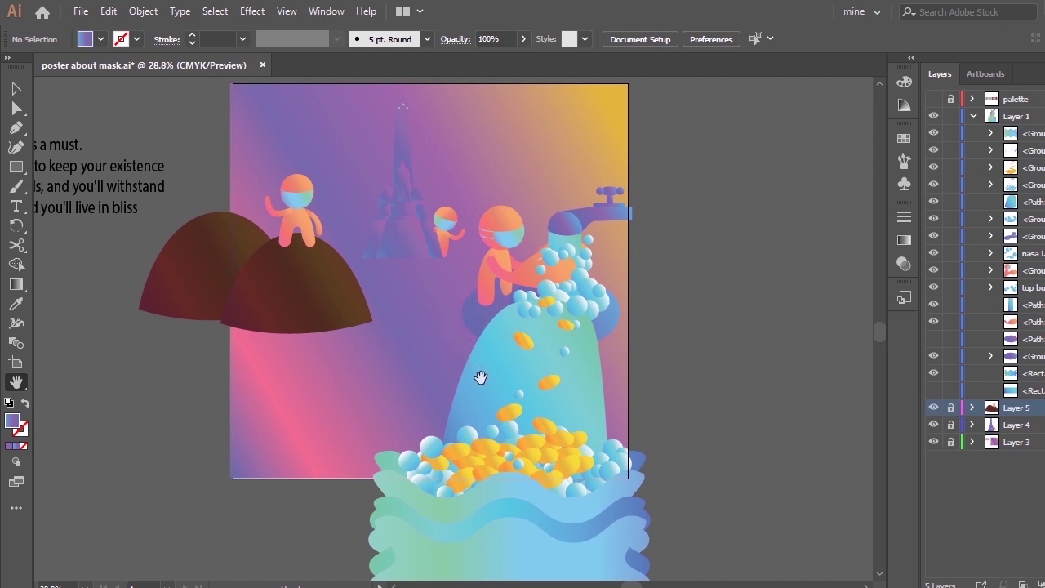
pyautogui.moveTo(486, 365); pyautogui.dragTo(538, 328)
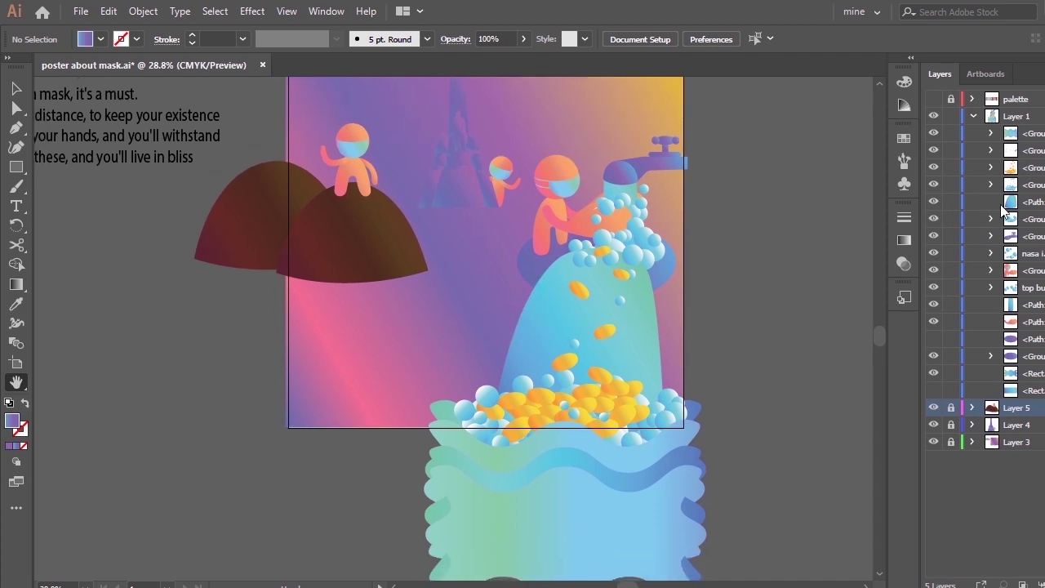
pyautogui.press('v')
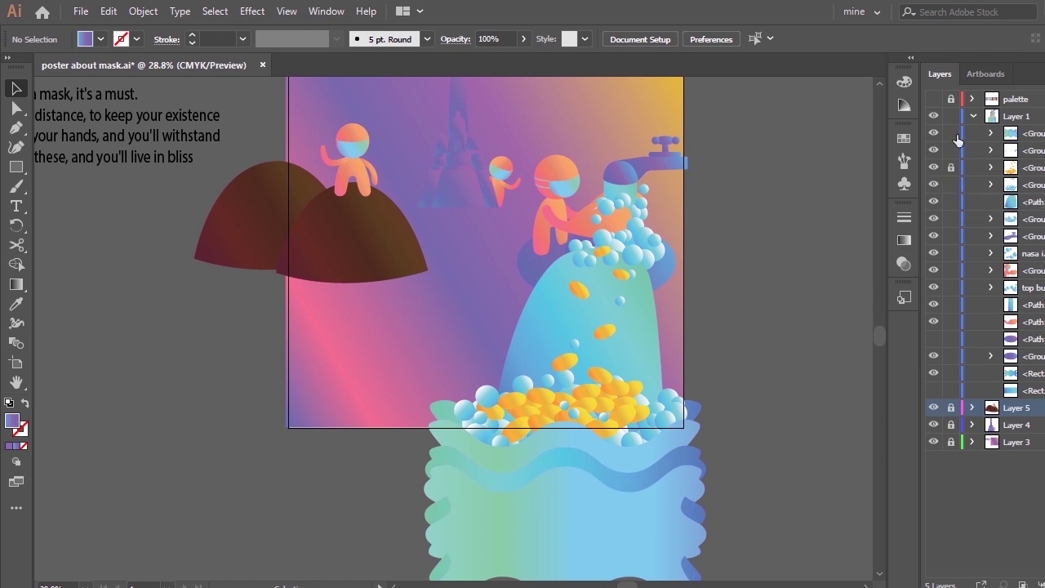
pyautogui.click(951, 150)
# Step: Try scaling down the waterfall and the wavy water bands together from their lower corner, and undo it
pyautogui.moveTo(707, 573); pyautogui.dragTo(439, 303)
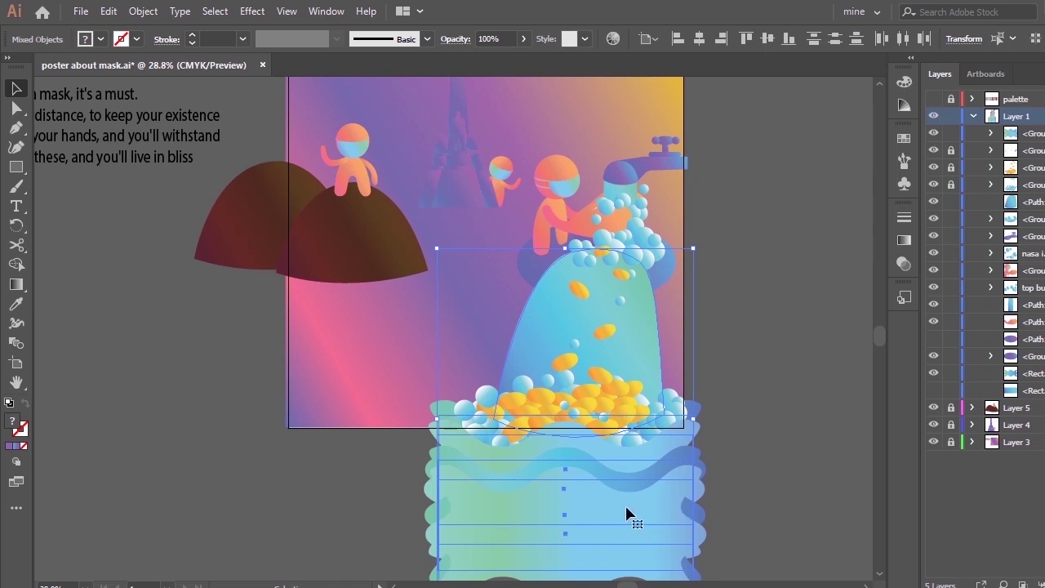
pyautogui.press('h')
pyautogui.moveTo(630, 513); pyautogui.dragTo(621, 421)
pyautogui.press('v')
pyautogui.moveTo(693, 496); pyautogui.dragTo(687, 494)
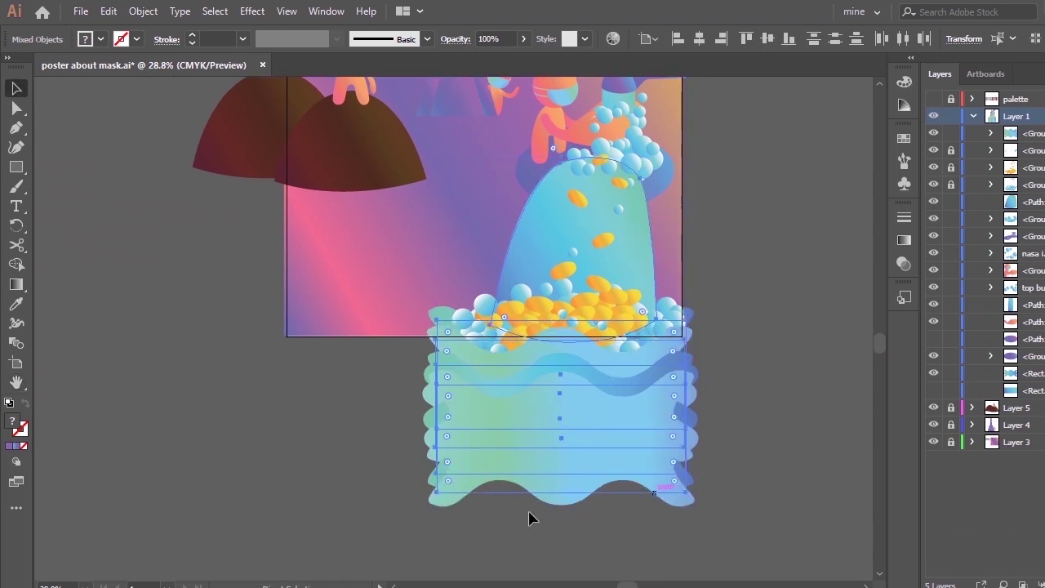
pyautogui.hotkey('ctrl', 'z')
pyautogui.hotkey('ctrl', 'z')
# Step: Move the waterfall's lower-left anchor point about 13 pt right and 46 pt up, and reposition its lower-right anchor point slightly outward
pyautogui.click(1031, 202)
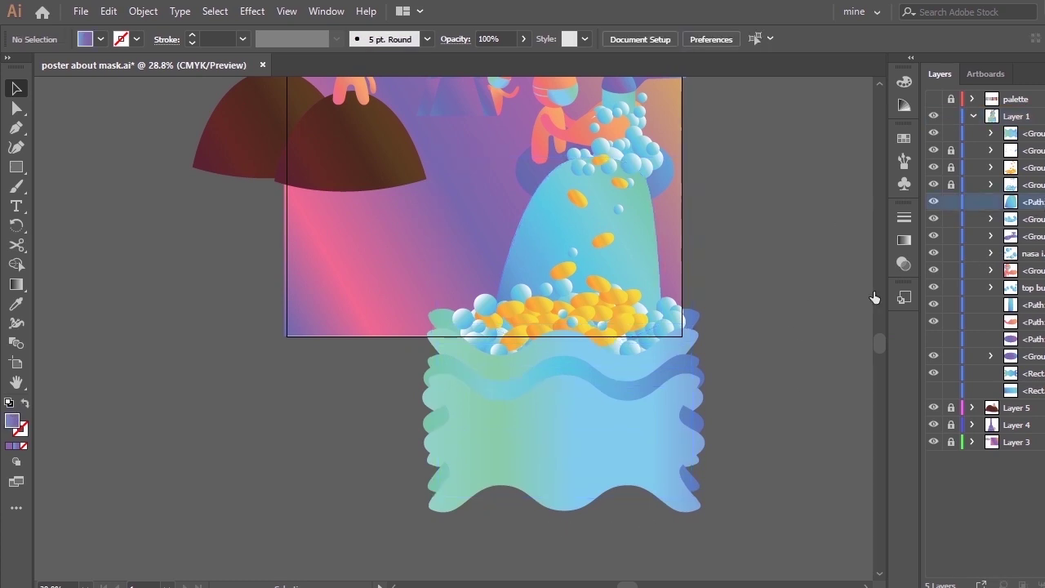
pyautogui.press('a')
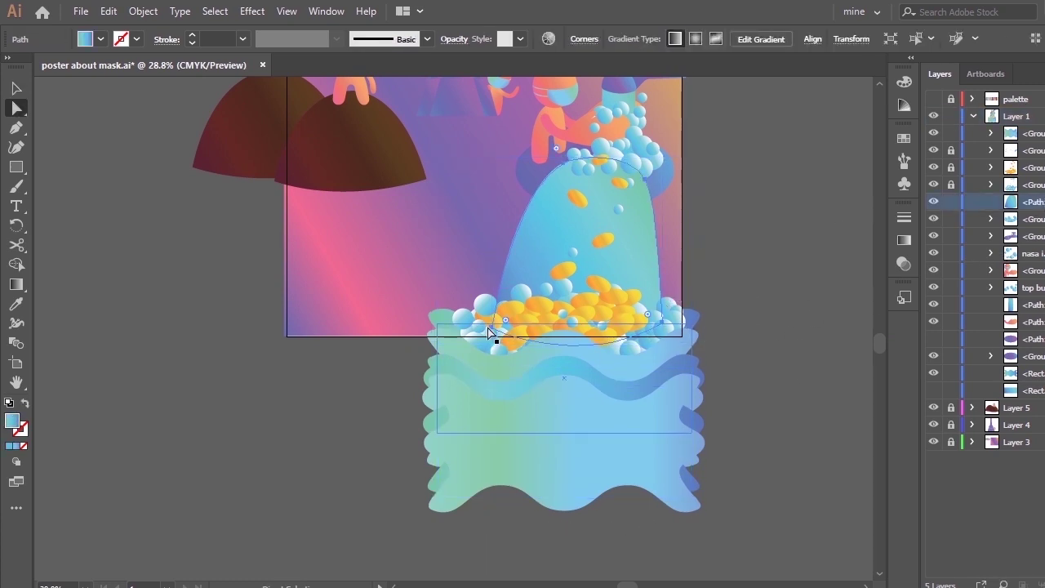
pyautogui.moveTo(490, 327); pyautogui.dragTo(496, 315)
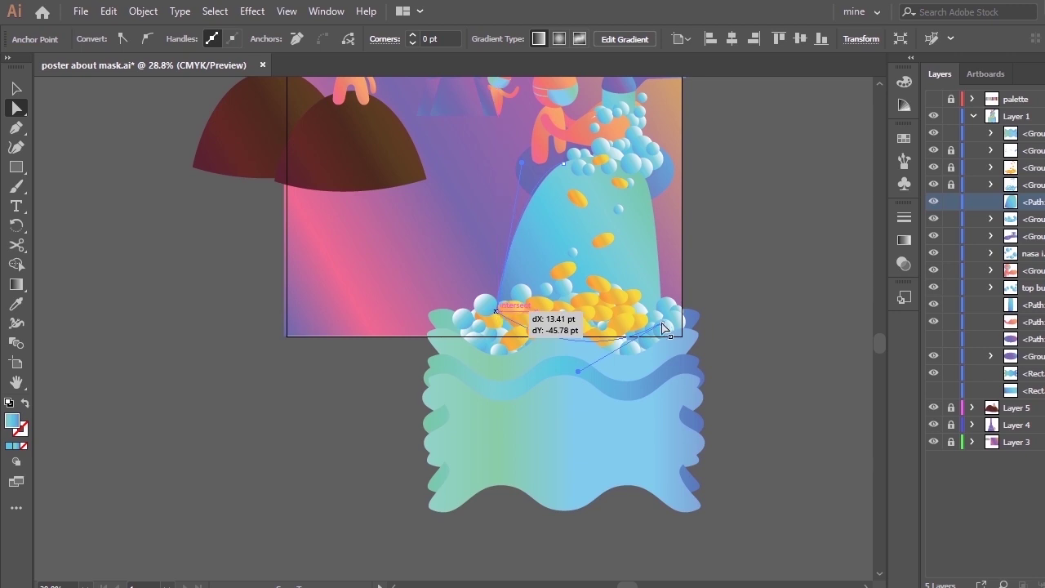
pyautogui.moveTo(661, 323)
pyautogui.mouseDown()
pyautogui.moveTo(667, 312)
pyautogui.moveTo(672, 333)
pyautogui.mouseUp()
pyautogui.click(725, 299)
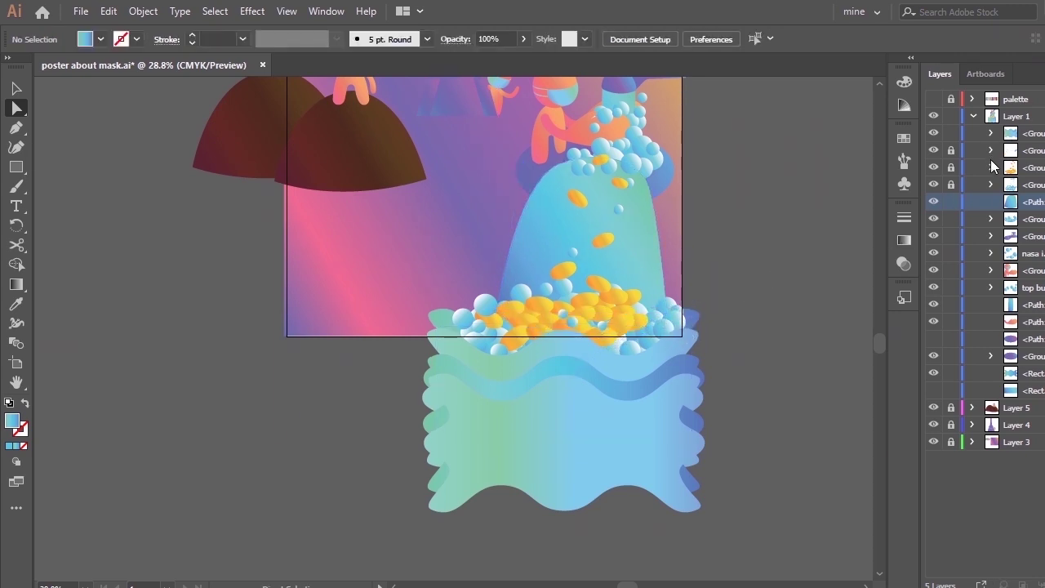
# Step: Lock the straight water stream, the arms and the purple basin in Layer 1
pyautogui.click(655, 163)
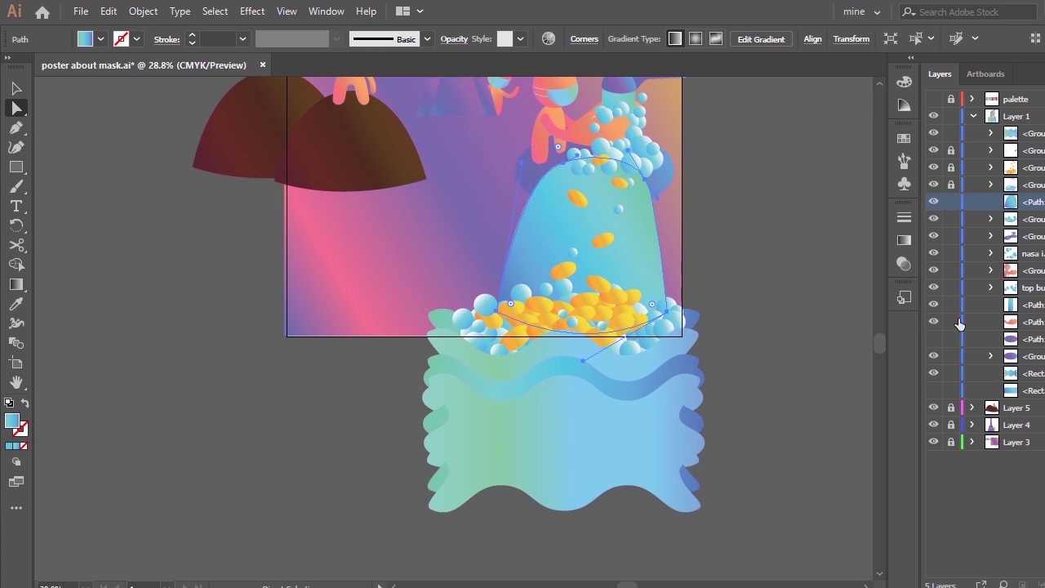
pyautogui.moveTo(951, 356); pyautogui.dragTo(957, 322)
pyautogui.moveTo(525, 168); pyautogui.dragTo(533, 172)
pyautogui.click(784, 267)
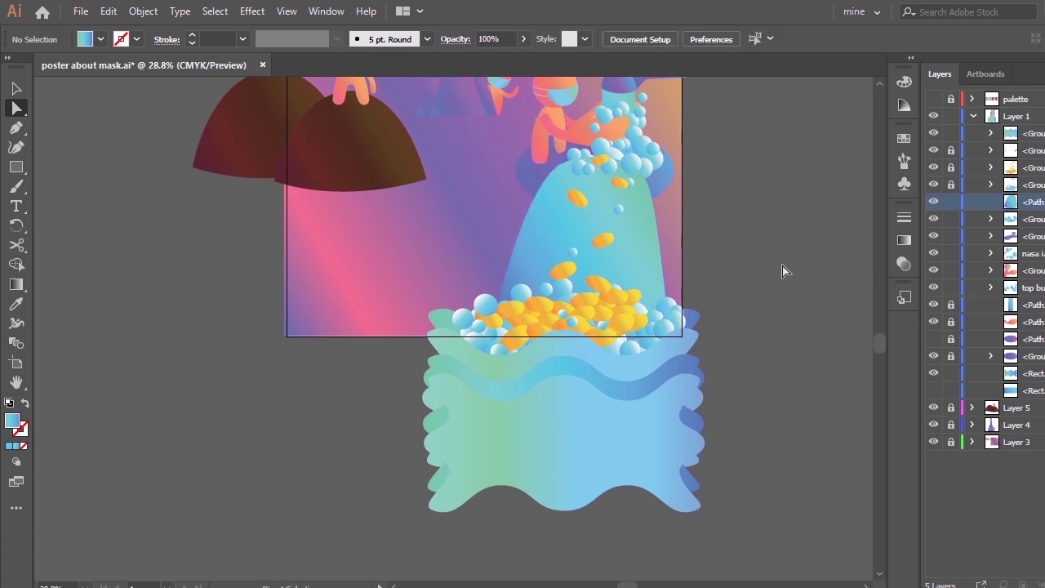
# Step: Adjust the direction handle of the waterfall's left edge upward to reshape its curve
pyautogui.click(536, 177)
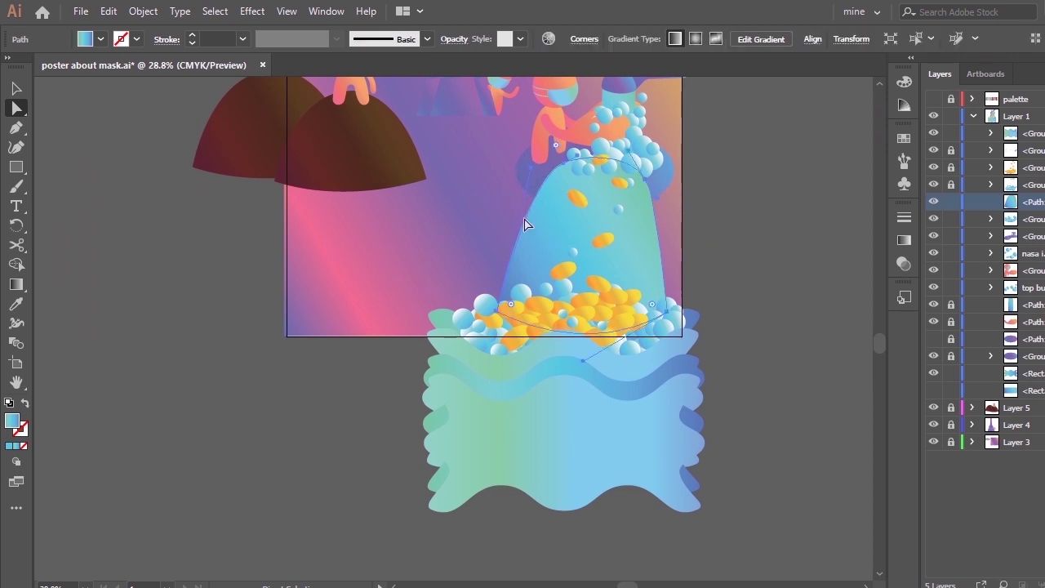
pyautogui.click(515, 177)
pyautogui.click(534, 196)
pyautogui.click(532, 197)
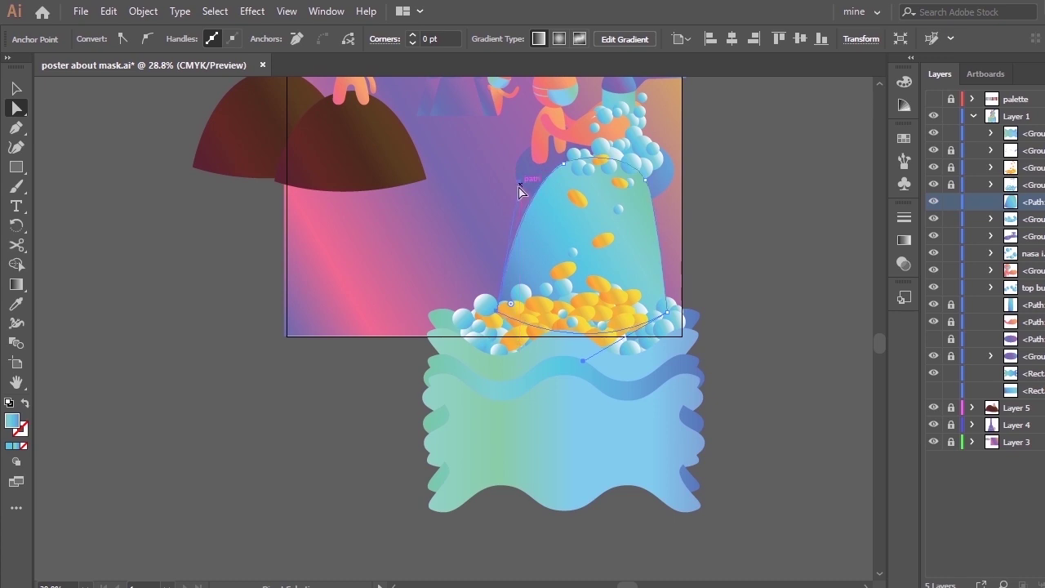
pyautogui.moveTo(520, 187); pyautogui.dragTo(514, 133)
pyautogui.click(756, 219)
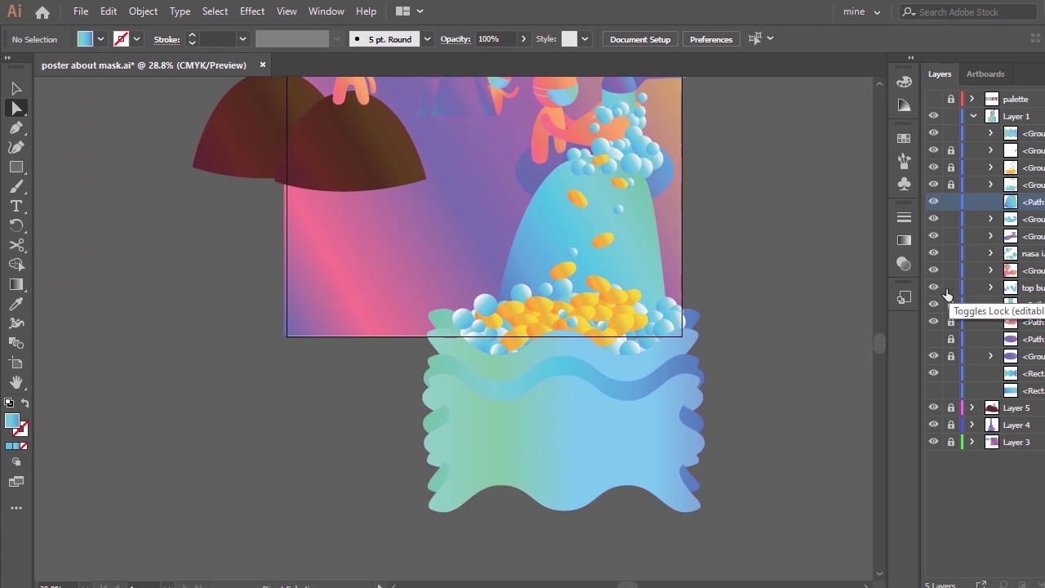
# Step: Preview the whole poster in Presentation Mode and return to editing
pyautogui.press('h')
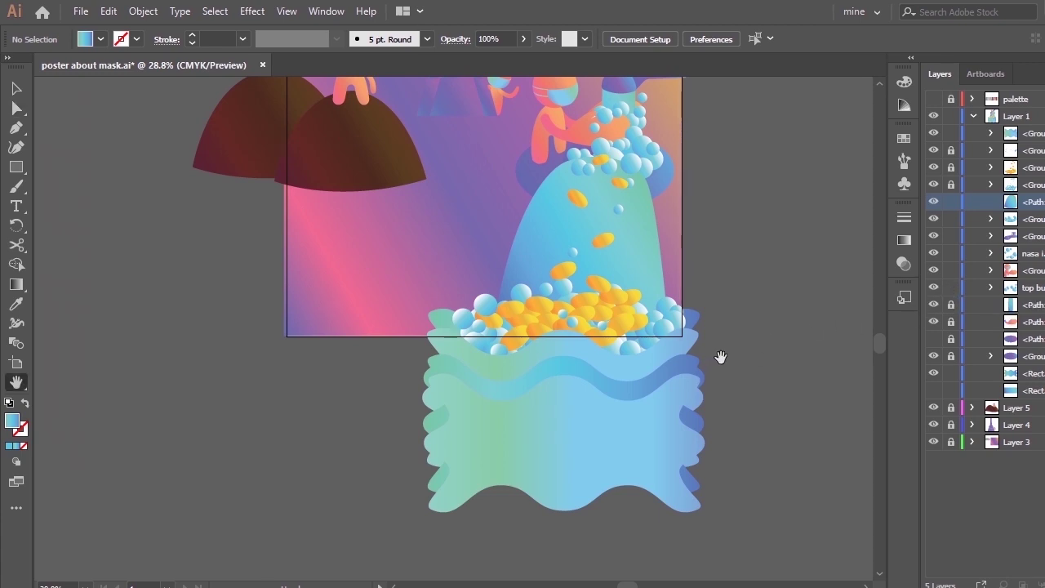
pyautogui.moveTo(721, 357); pyautogui.dragTo(722, 517)
pyautogui.click(286, 12)
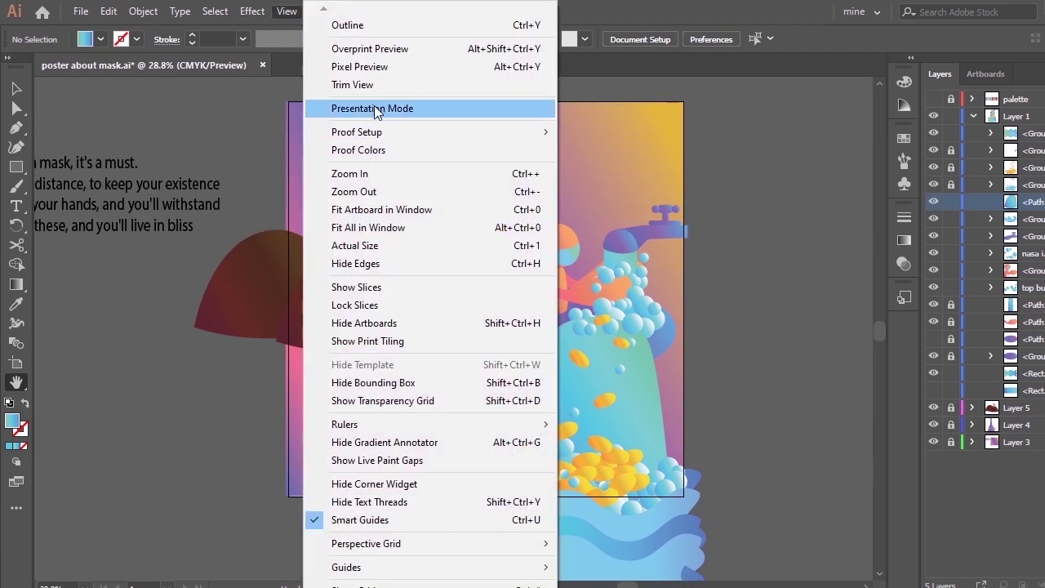
pyautogui.click(364, 110)
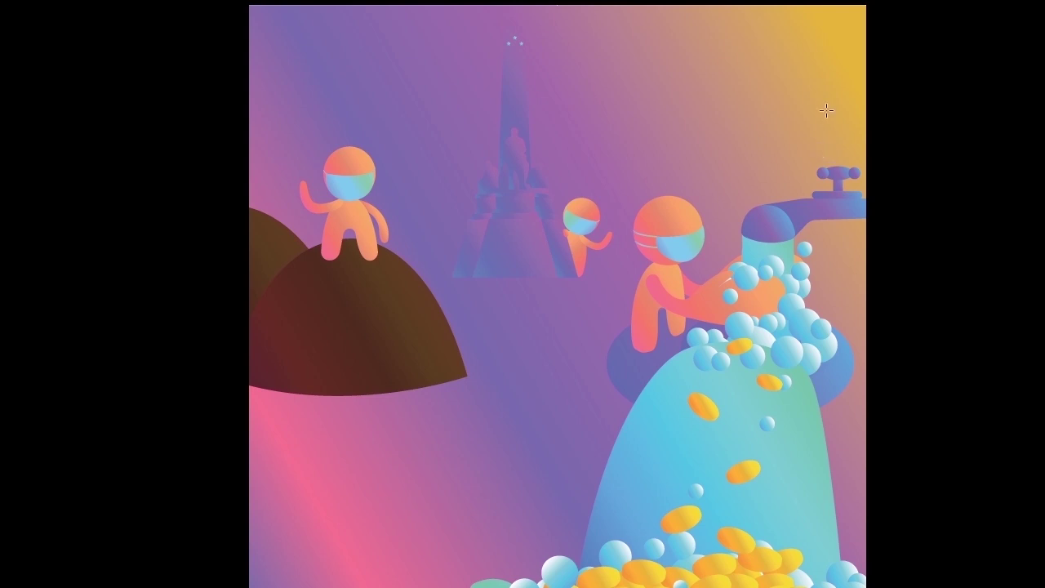
pyautogui.press('Escape')
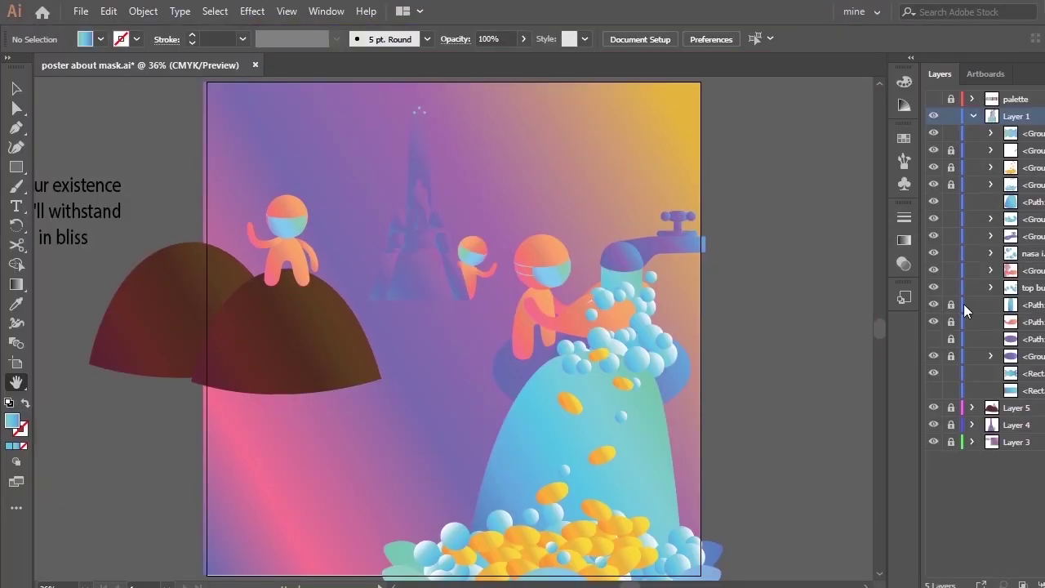
# Step: Lock everything in Layer 1 except the coins group, and ungroup the coins
pyautogui.click(992, 168)
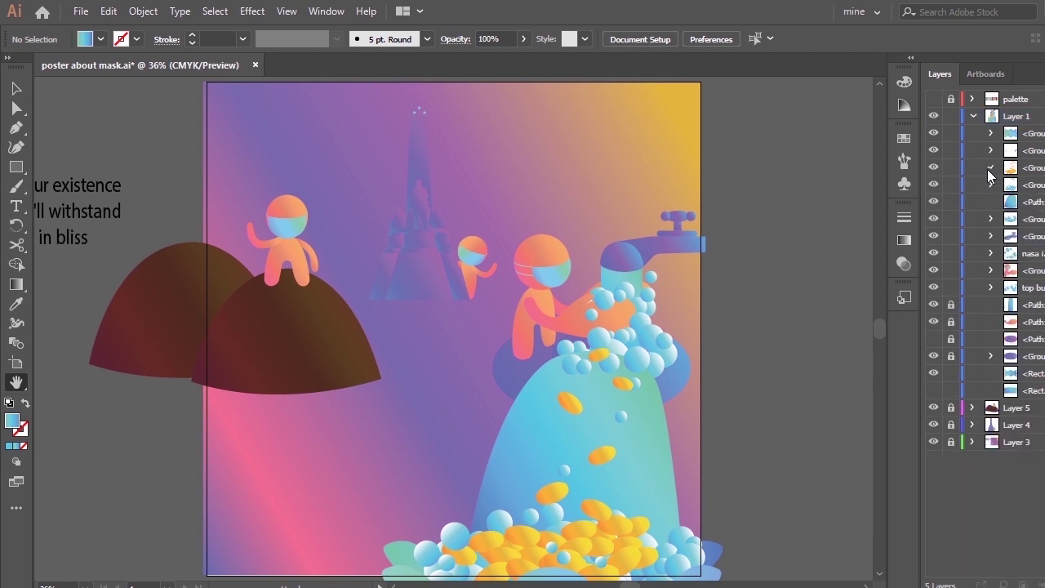
pyautogui.click(992, 167)
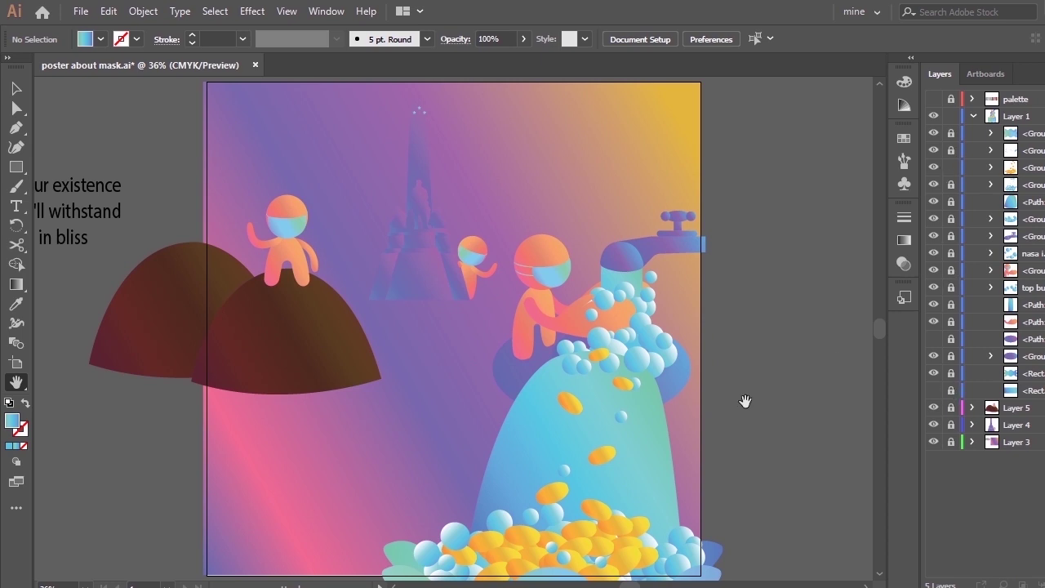
pyautogui.moveTo(745, 401); pyautogui.dragTo(742, 286)
pyautogui.moveTo(701, 485); pyautogui.dragTo(435, 353)
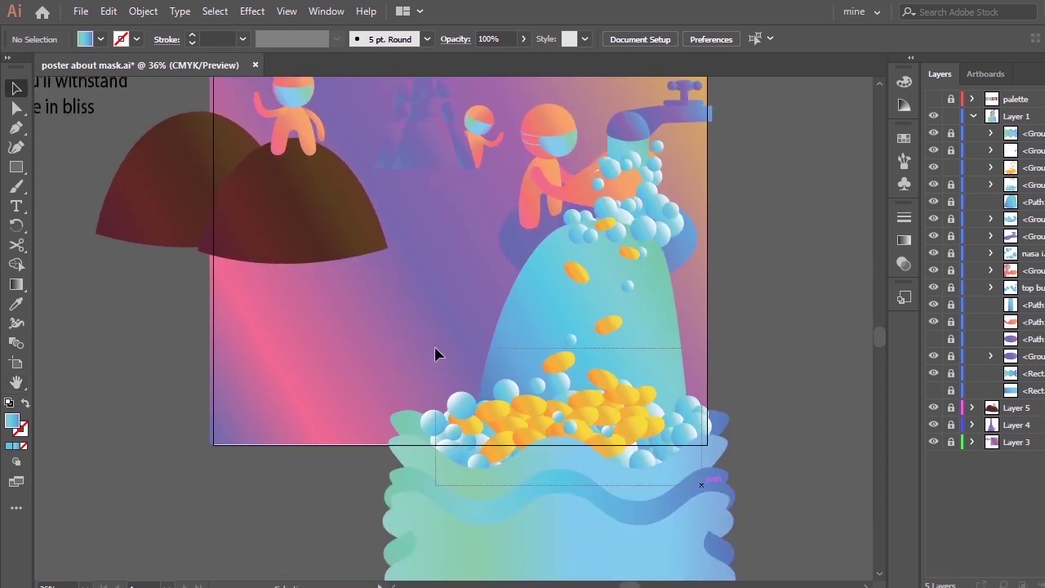
pyautogui.click(542, 410)
pyautogui.rightClick(606, 309)
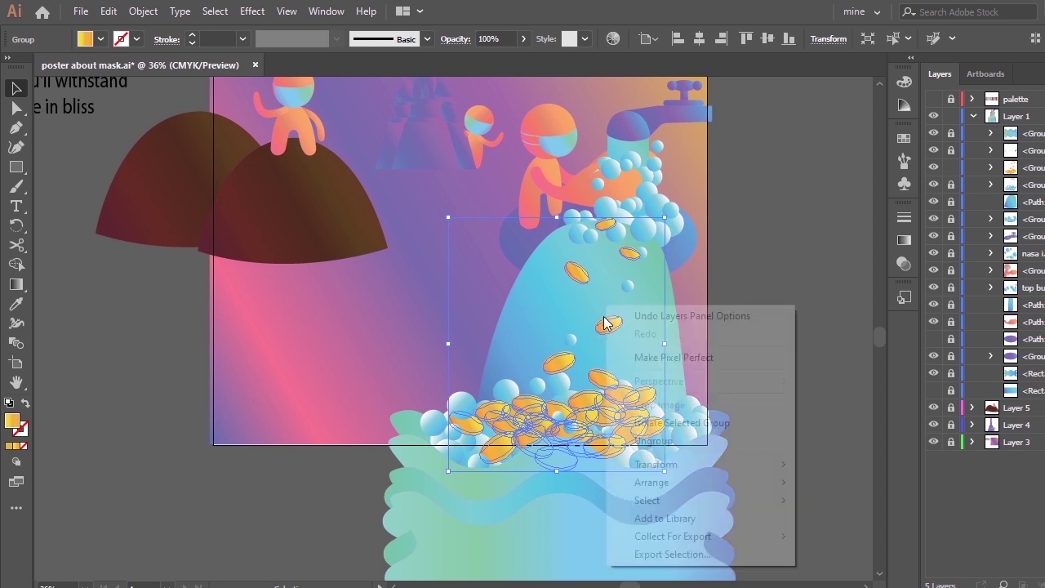
pyautogui.click(653, 441)
pyautogui.hotkey('ctrl', 'shift', 'a')
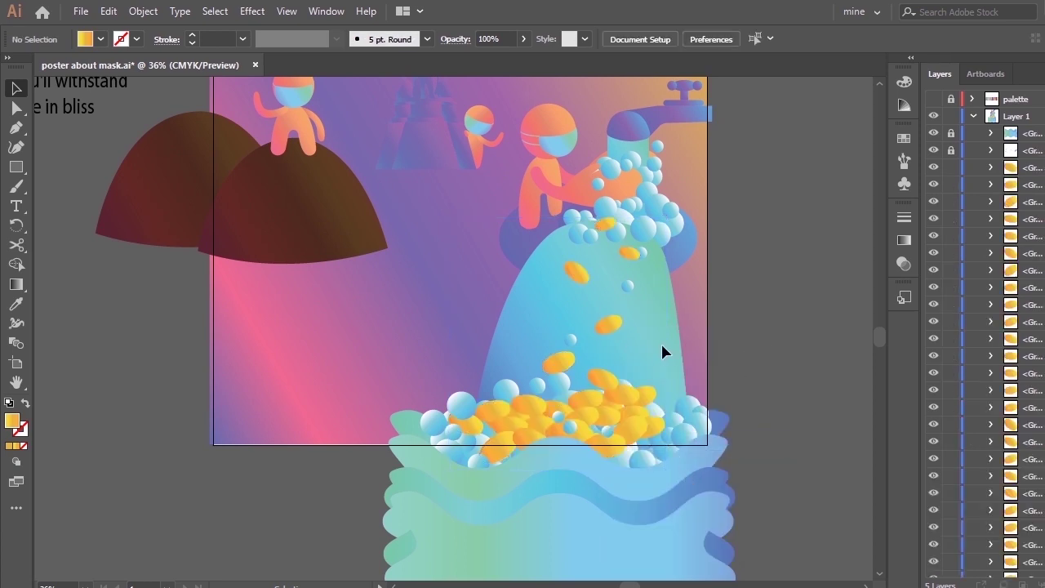
# Step: Group the coins falling down the waterfall, leaving out the coins in the pile
pyautogui.moveTo(654, 352); pyautogui.dragTo(501, 199)
pyautogui.moveTo(570, 251); pyautogui.dragTo(572, 252)
pyautogui.rightClick(573, 254)
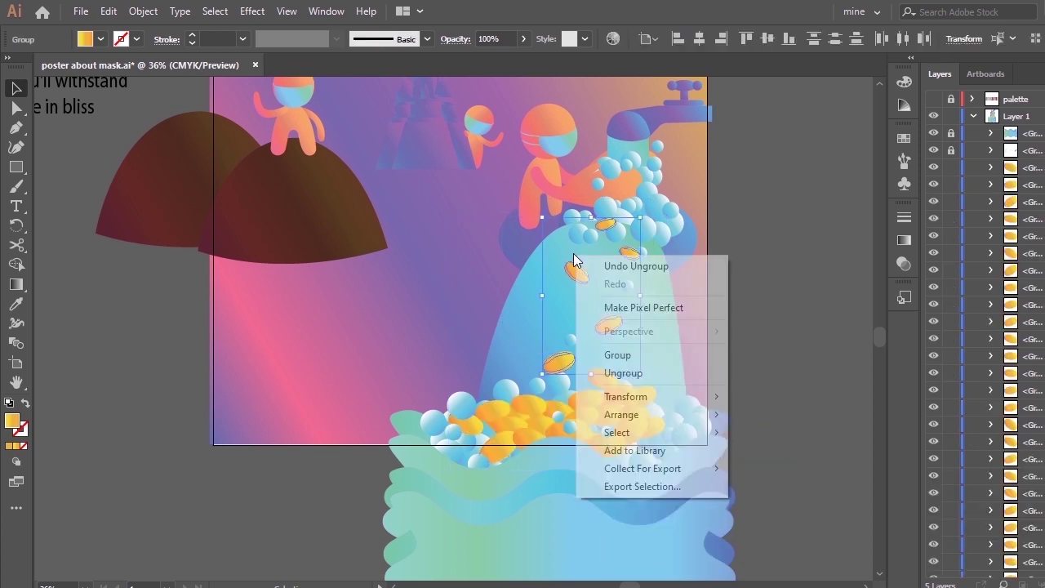
pyautogui.click(612, 355)
# Step: Group the coins in the pile at the foot of the waterfall
pyautogui.moveTo(671, 489); pyautogui.dragTo(430, 375)
pyautogui.rightClick(525, 403)
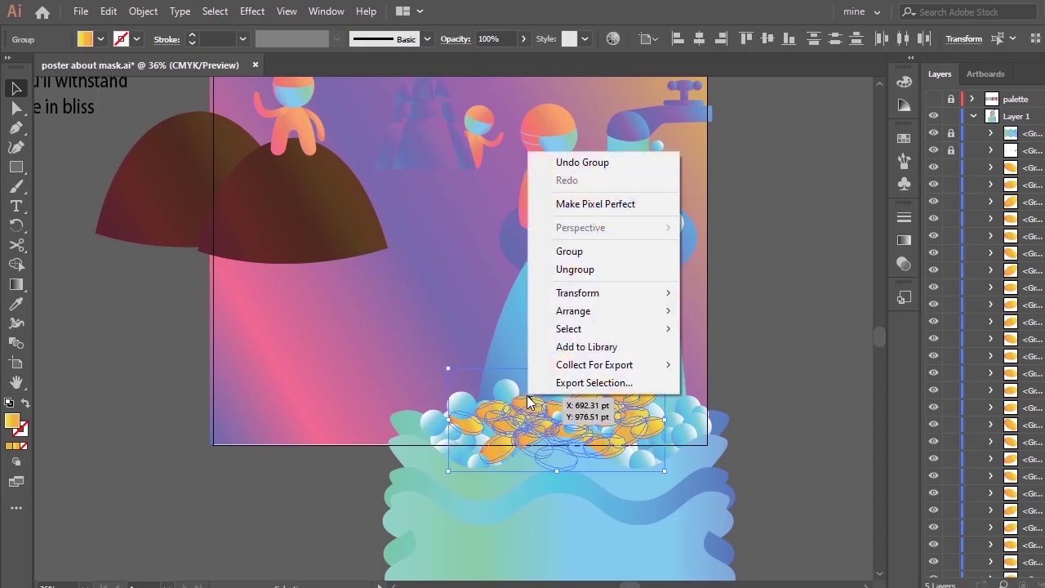
pyautogui.click(561, 182)
pyautogui.click(733, 167)
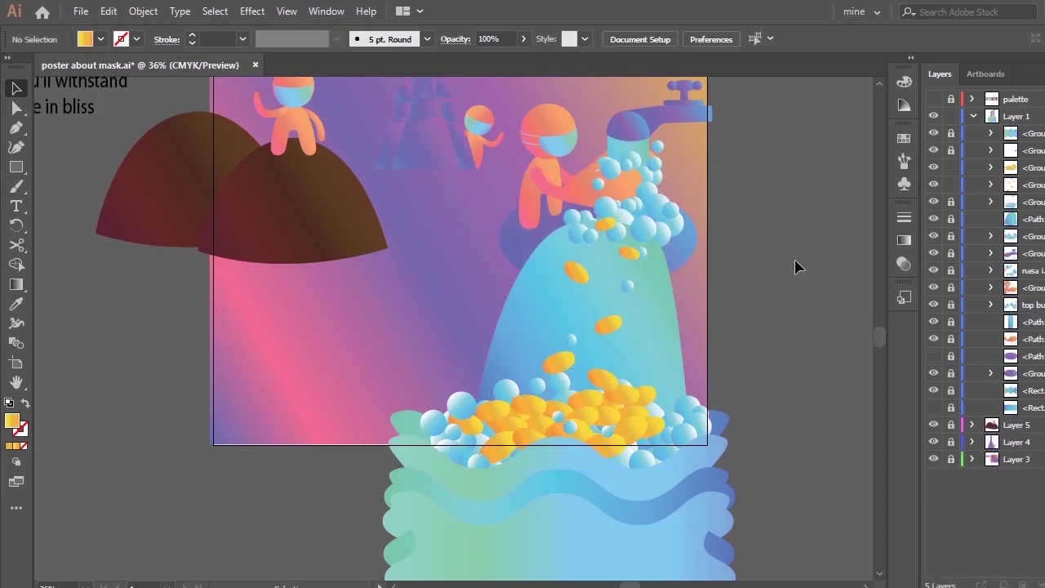
# Step: Nudge the falling coins group slightly upward and move the coin pile group up and to the right
pyautogui.click(1034, 187)
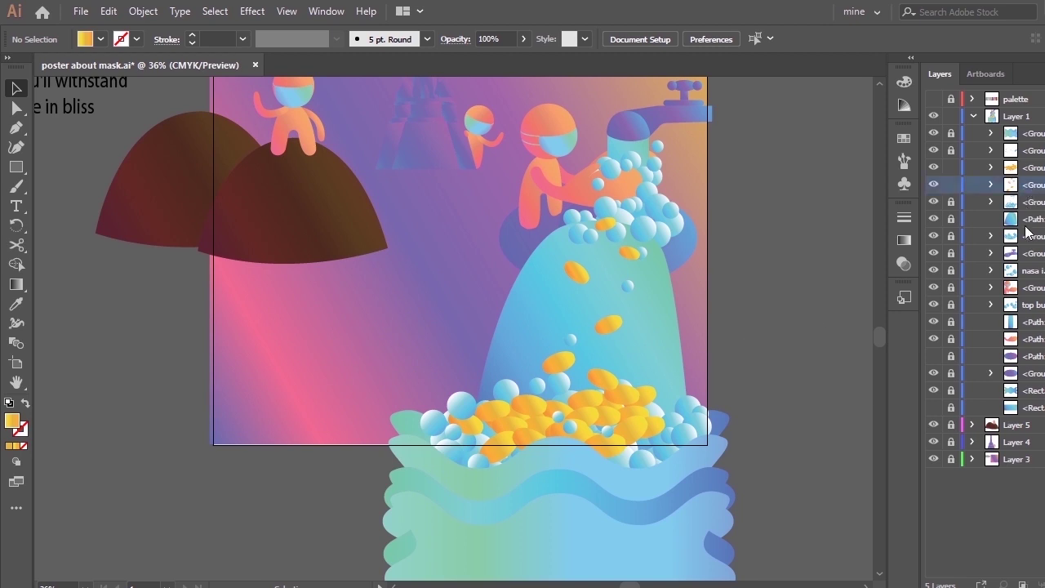
pyautogui.moveTo(613, 329); pyautogui.dragTo(611, 324)
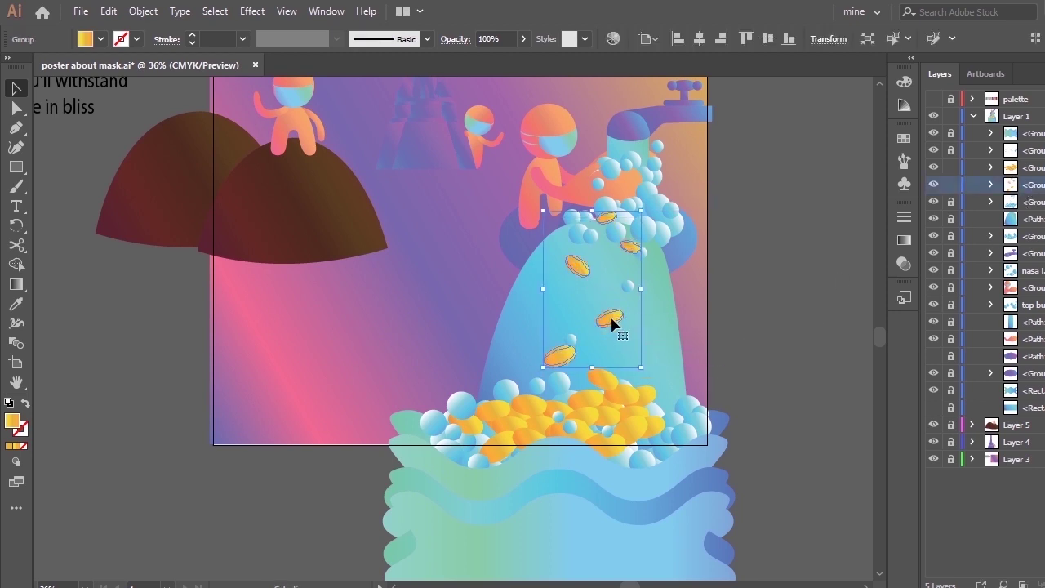
pyautogui.moveTo(607, 427); pyautogui.dragTo(620, 405)
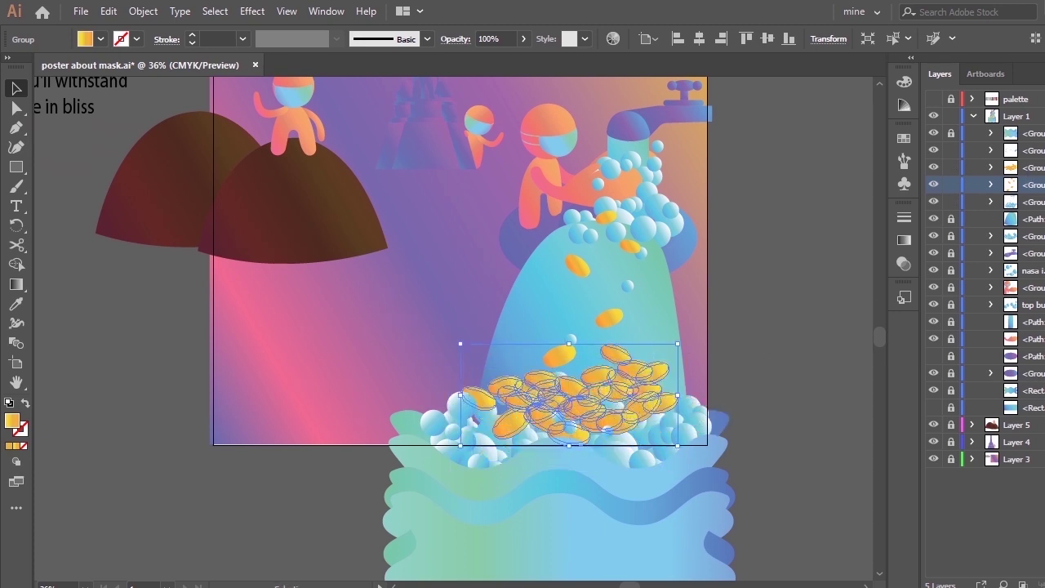
# Step: Lock both coin groups, unlock the blue bubbles group below them, and expand its subgroups
pyautogui.click(1041, 201)
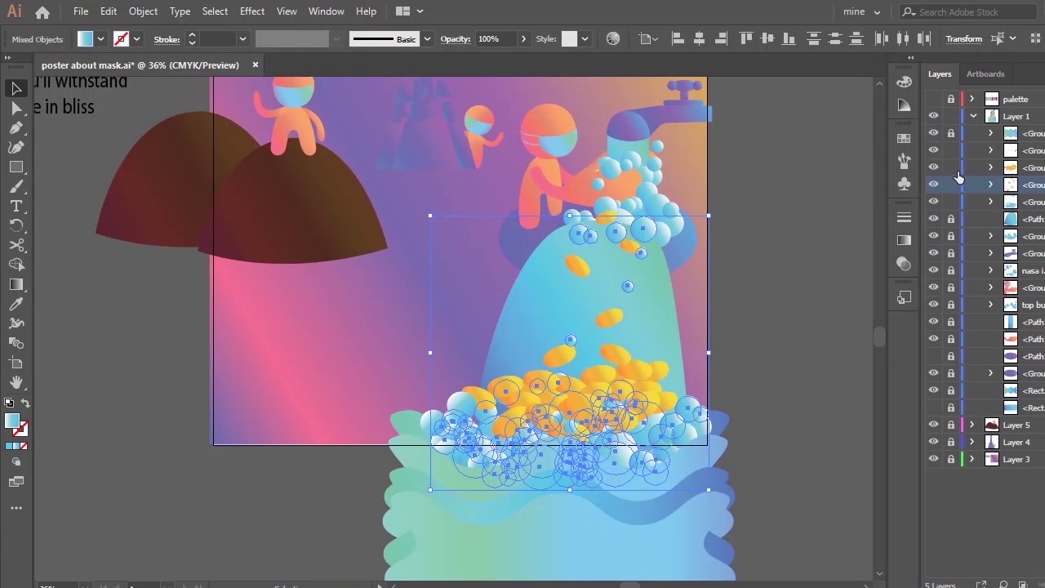
pyautogui.rightClick(706, 327)
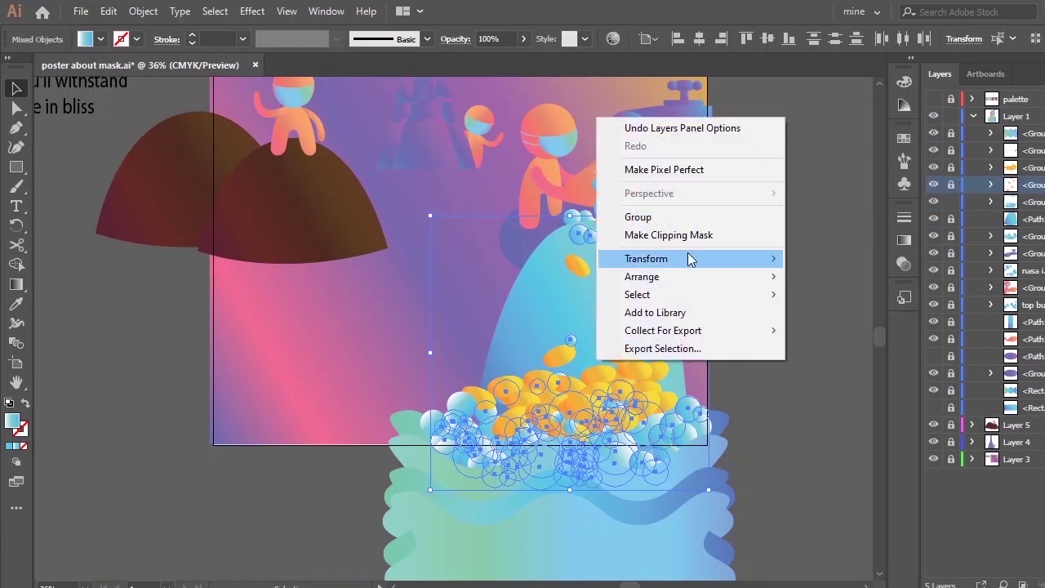
pyautogui.press('Escape')
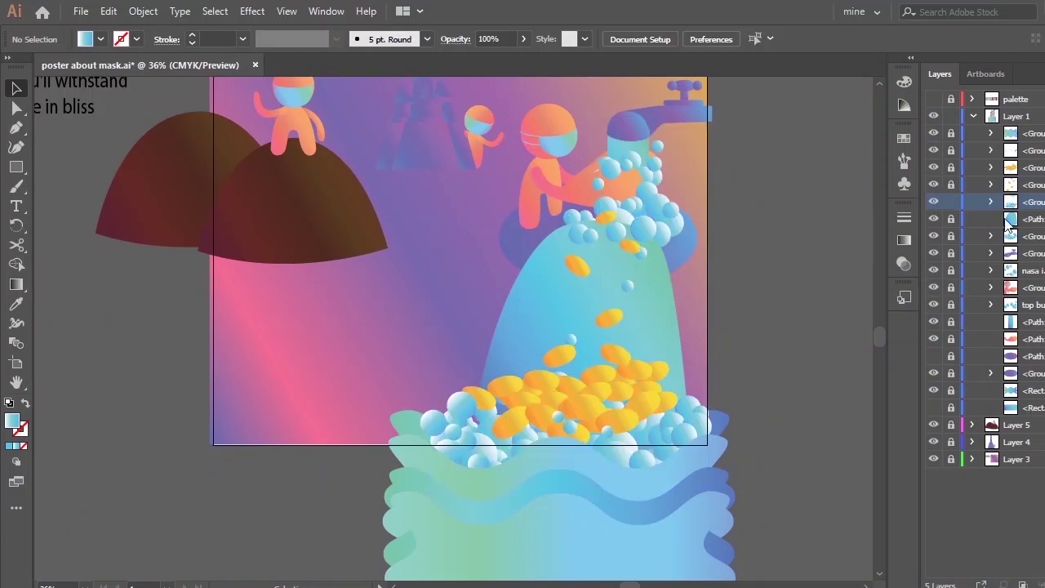
pyautogui.rightClick(637, 308)
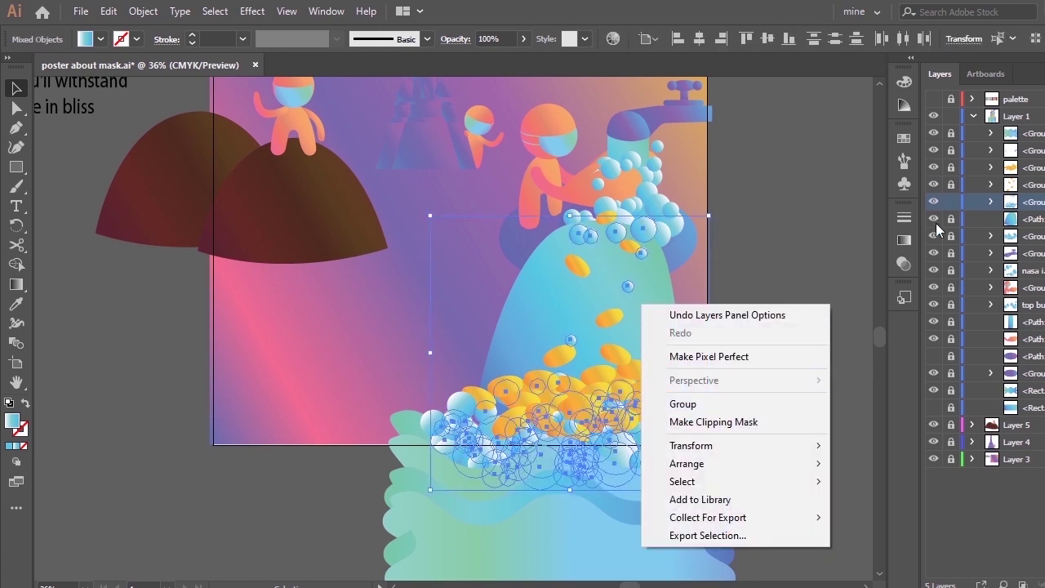
pyautogui.click(991, 202)
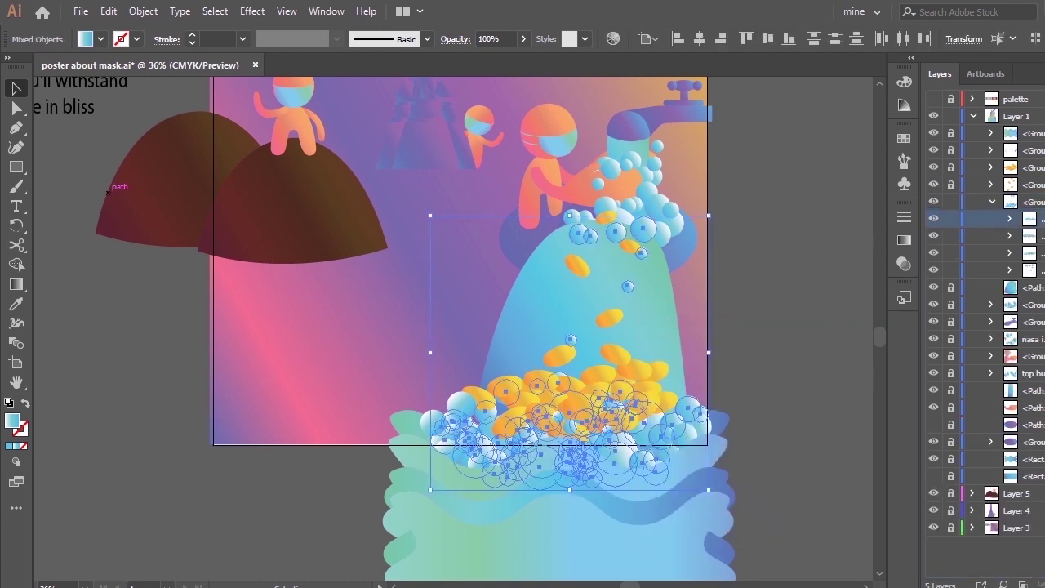
# Step: Try to move the lowest bubble subgroup out of its group to the front of Layer 1
pyautogui.click(1041, 218)
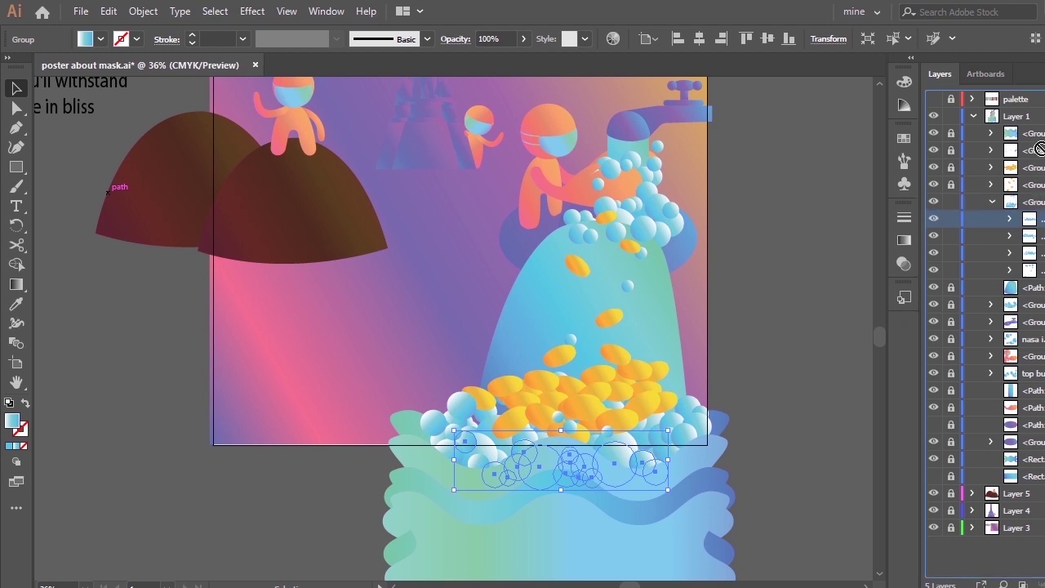
pyautogui.moveTo(1042, 153); pyautogui.dragTo(1035, 126)
pyautogui.click(1037, 235)
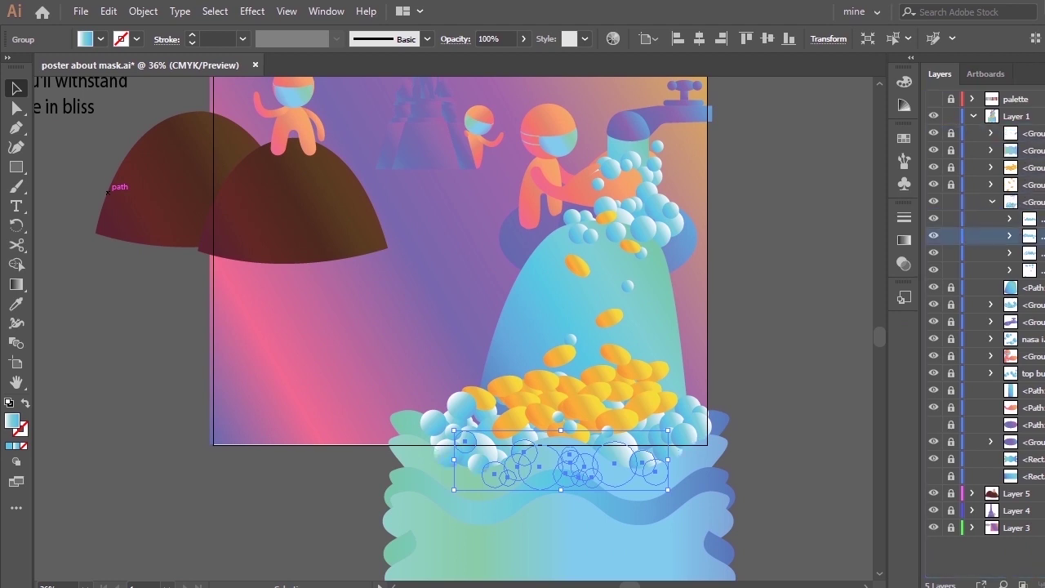
pyautogui.click(1037, 219)
pyautogui.moveTo(996, 218); pyautogui.dragTo(1020, 129)
pyautogui.click(855, 335)
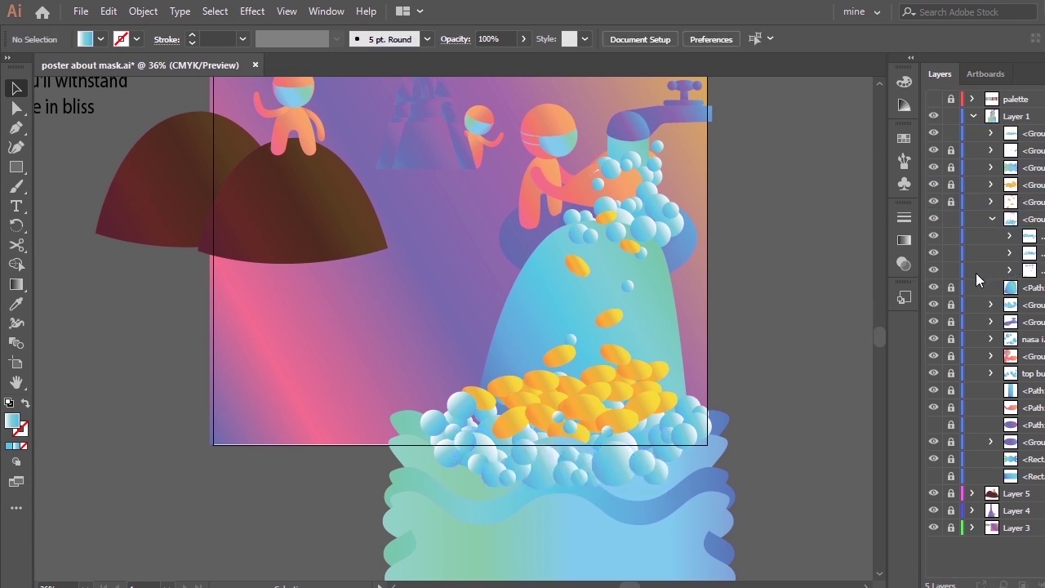
# Step: Undo the bubble stacking and lock changes, along with the last move of the coin pile
pyautogui.hotkey('ctrl', 'z')
pyautogui.hotkey('ctrl', 'z')
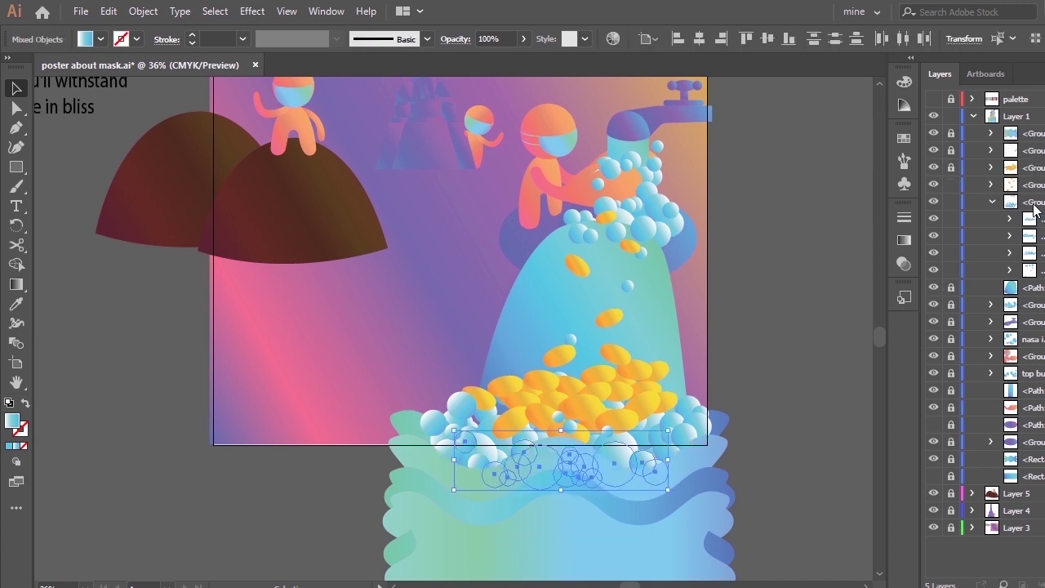
pyautogui.click(944, 152)
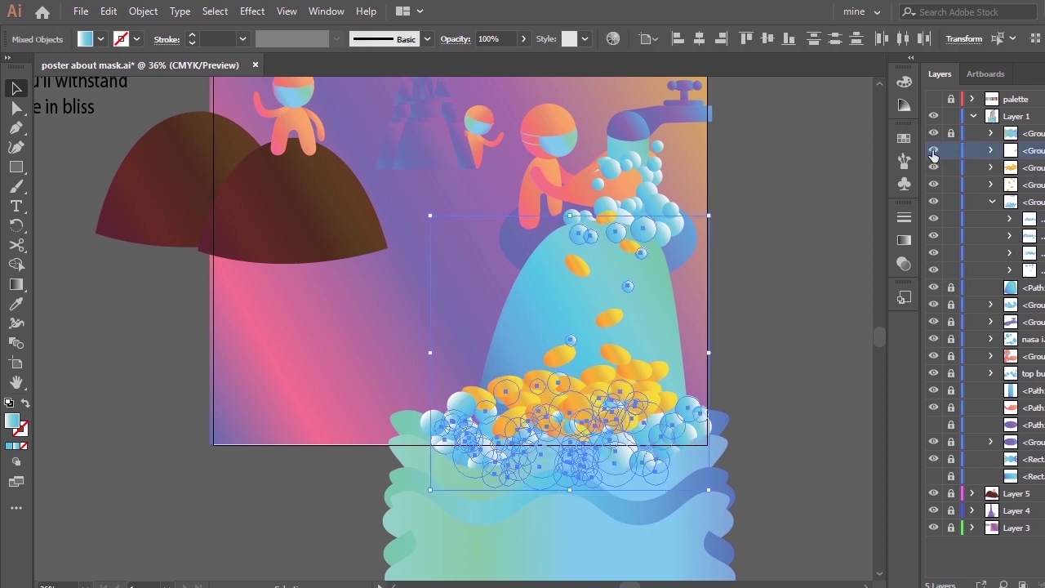
pyautogui.click(933, 155)
pyautogui.click(934, 155)
pyautogui.hotkey('ctrl', 'z')
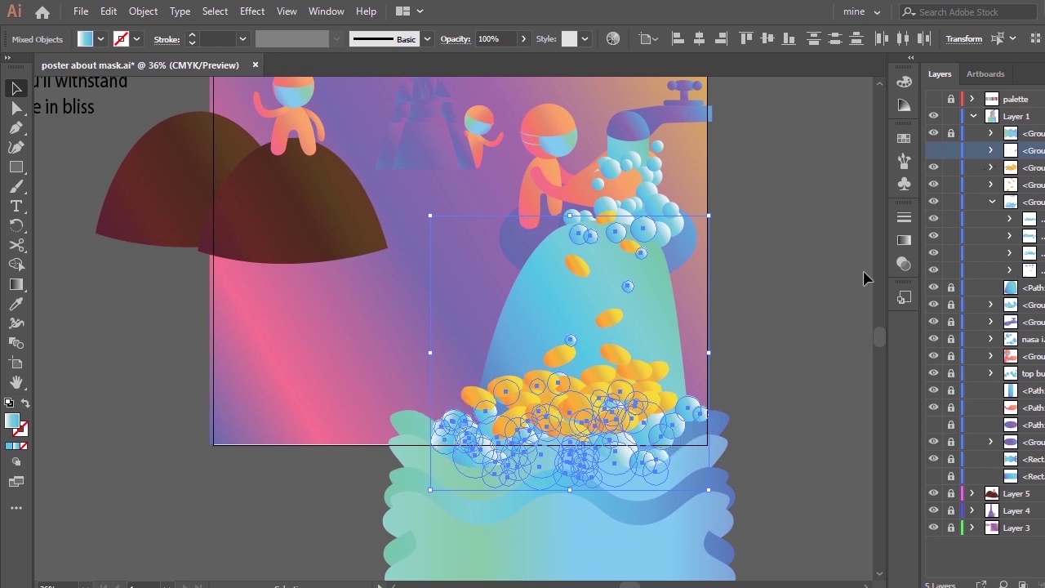
pyautogui.hotkey('ctrl', 'z')
pyautogui.hotkey('ctrl', 'z')
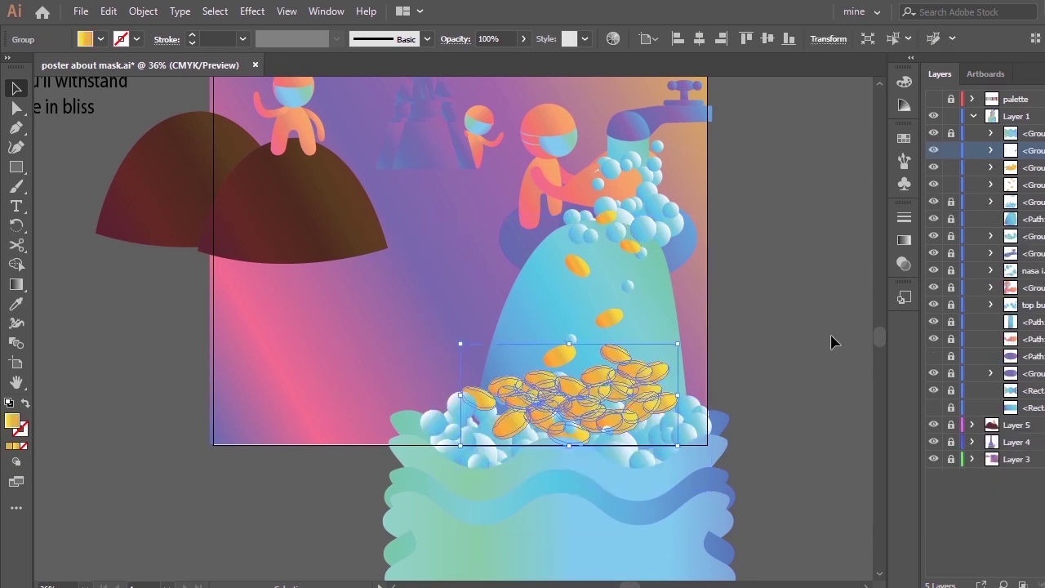
pyautogui.hotkey('ctrl', 'z')
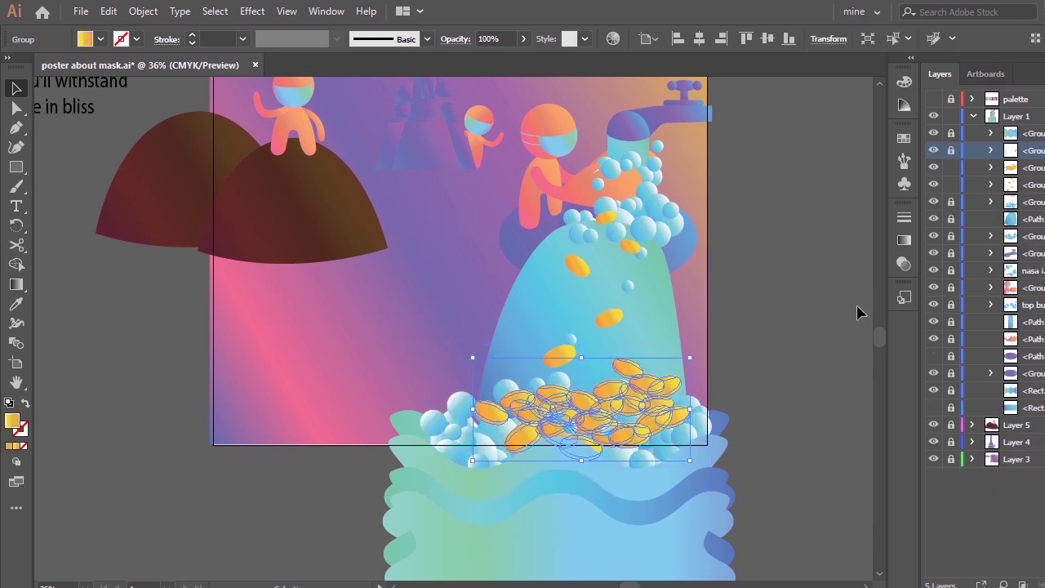
# Step: Lock both coin groups, then unlock and expand the bubbles group to select its subgroups
pyautogui.click(791, 320)
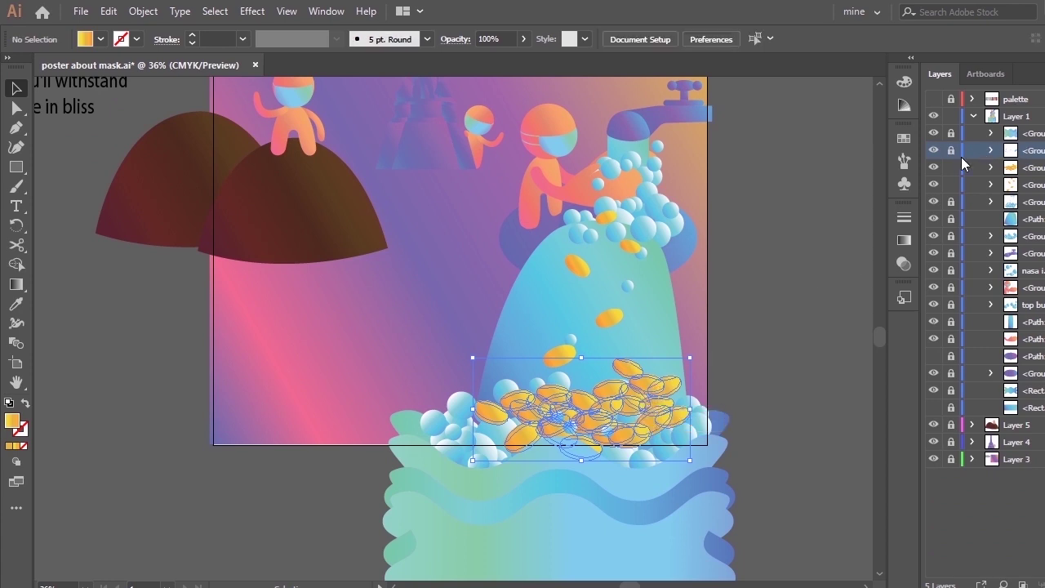
pyautogui.moveTo(951, 185); pyautogui.dragTo(952, 156)
pyautogui.click(991, 202)
pyautogui.click(950, 202)
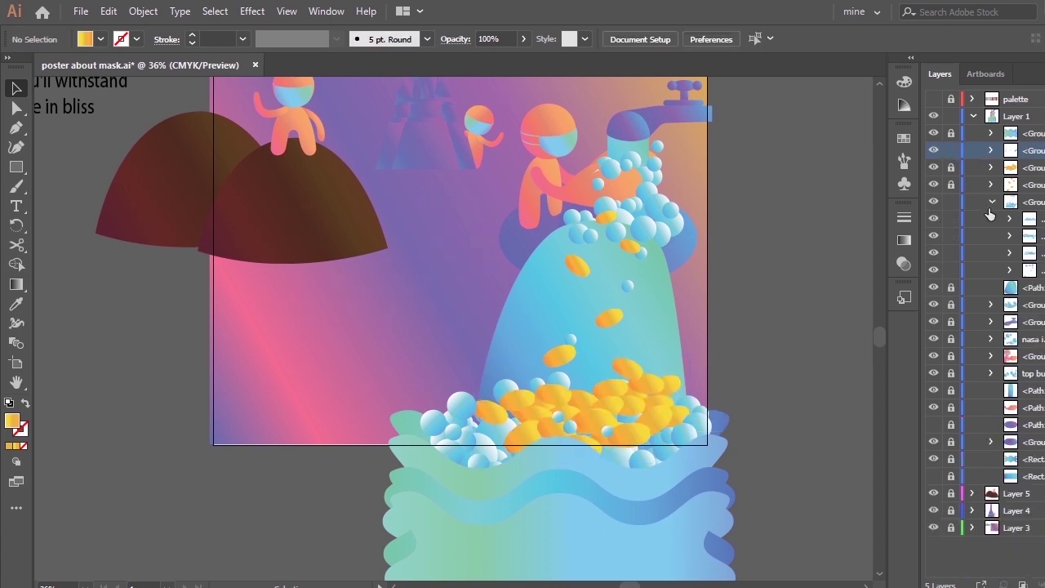
pyautogui.click(980, 218)
pyautogui.click(1027, 243)
pyautogui.keyDown('shift'); pyautogui.click(1040, 235); pyautogui.keyUp('shift')
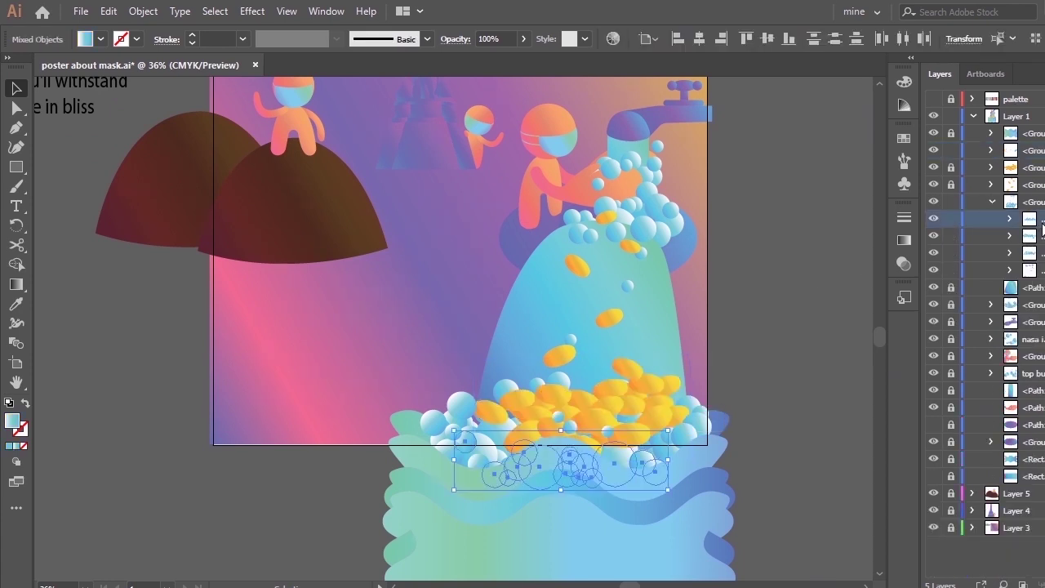
pyautogui.keyDown('shift'); pyautogui.click(1032, 224); pyautogui.keyUp('shift')
pyautogui.click(836, 313)
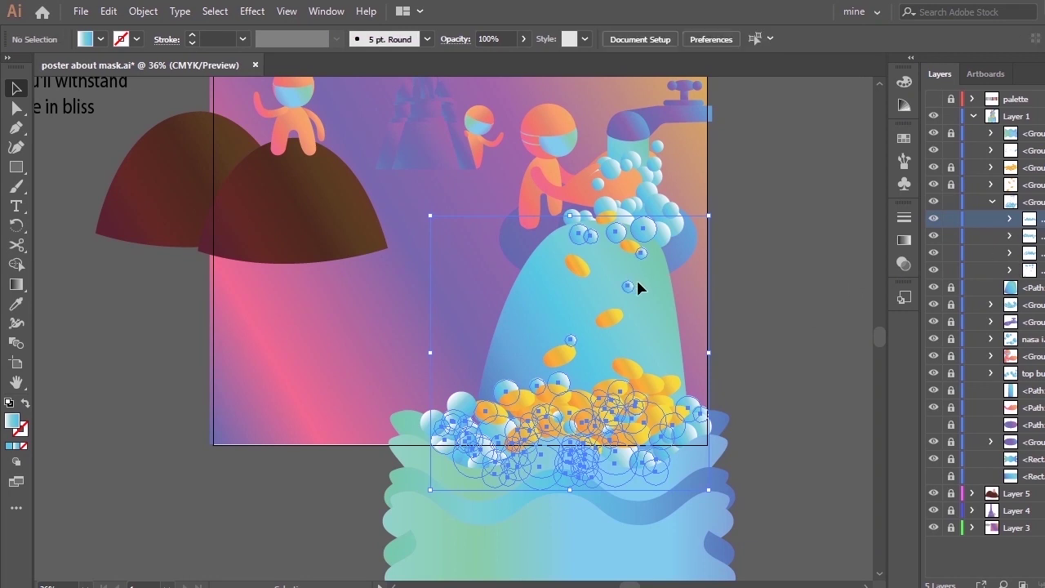
# Step: Move the subgroup of bubbles falling down the waterfall out of the bubbles group within Layer 1, and lock it
pyautogui.press('a')
pyautogui.click(644, 231)
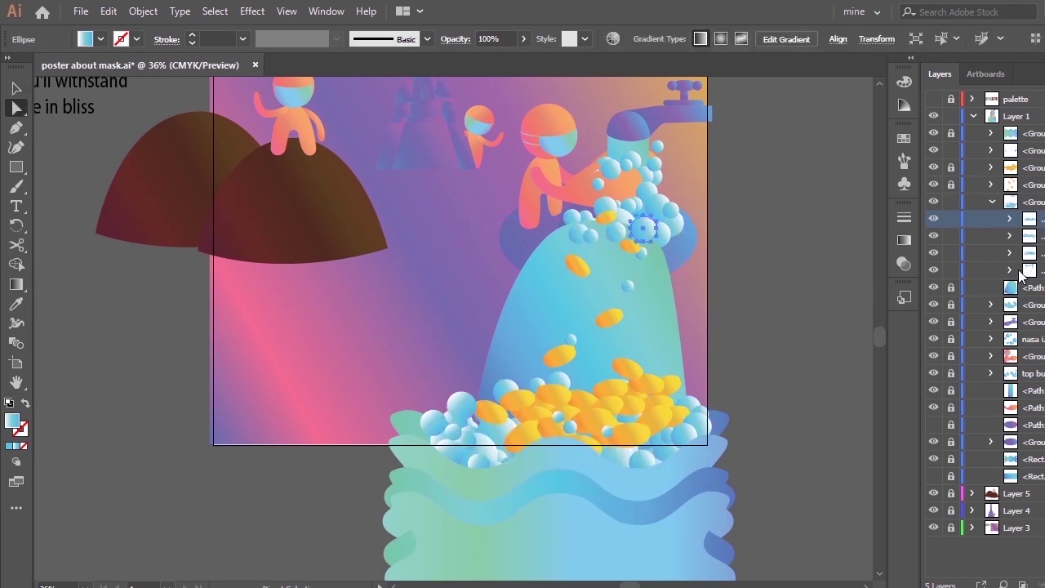
pyautogui.click(1019, 269)
pyautogui.click(1011, 270)
pyautogui.click(1038, 270)
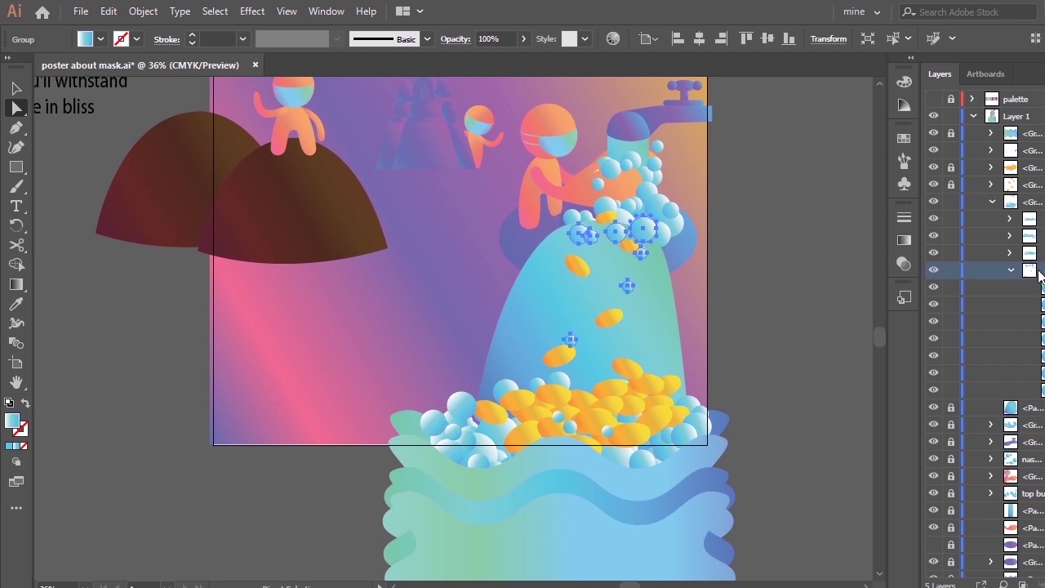
pyautogui.moveTo(1039, 271); pyautogui.dragTo(1028, 231)
pyautogui.click(992, 203)
pyautogui.click(993, 220)
pyautogui.click(950, 219)
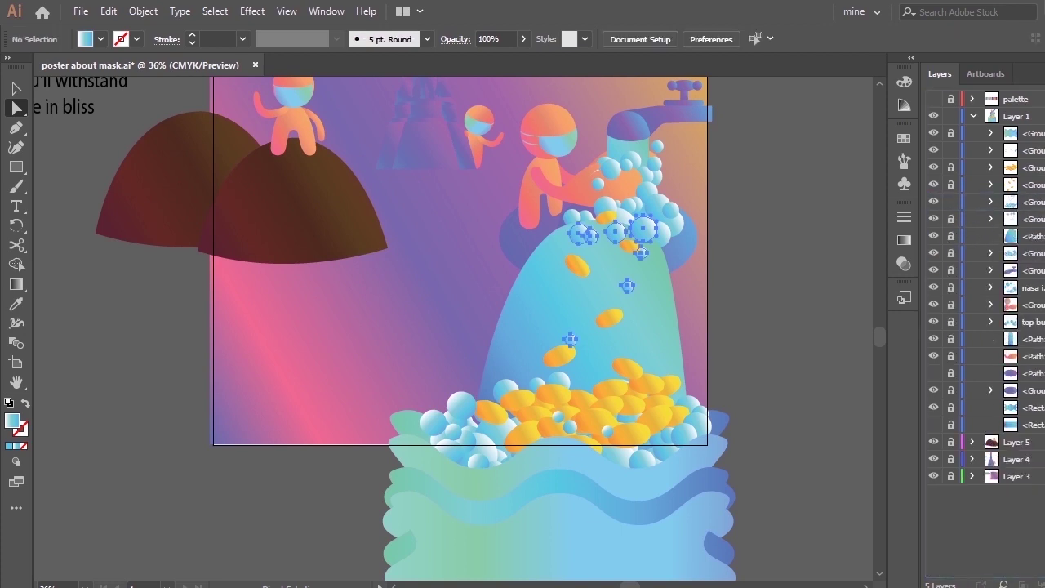
# Step: Reposition the remaining bubbles slightly higher around the coin pile
pyautogui.hotkey('ctrl', 'a')
pyautogui.press('v')
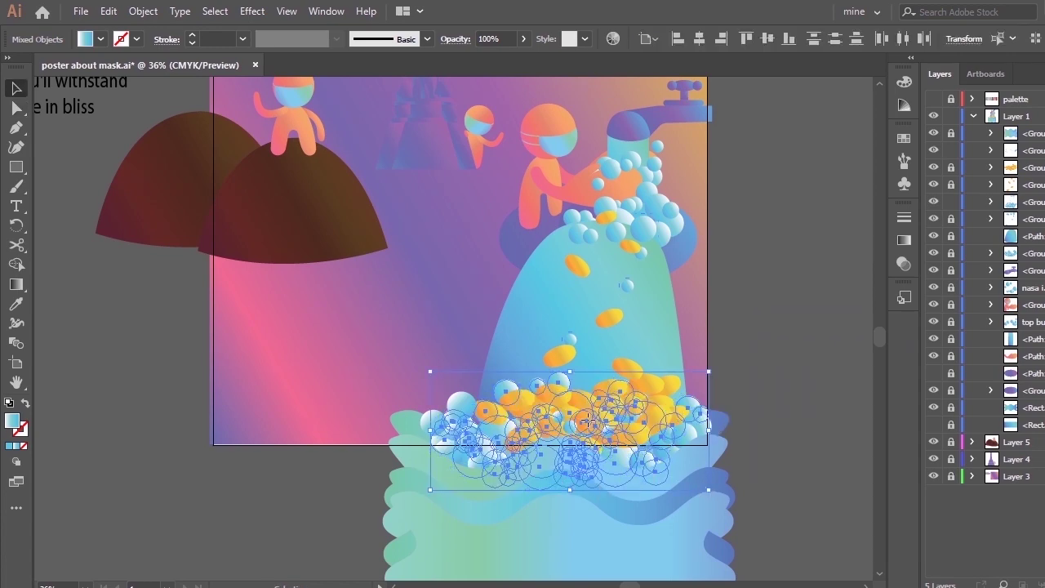
pyautogui.moveTo(588, 421); pyautogui.dragTo(589, 428)
pyautogui.click(782, 396)
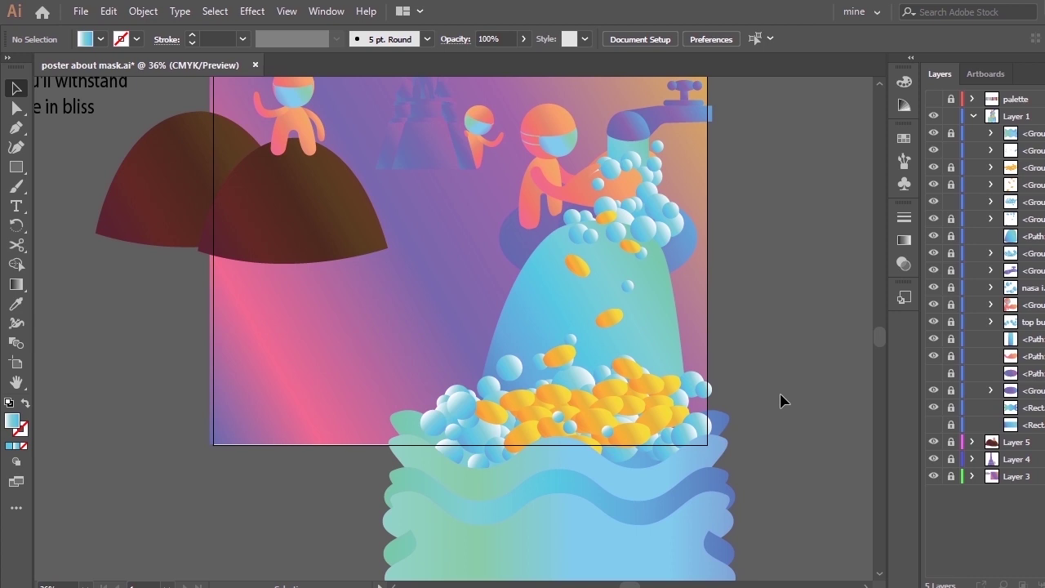
# Step: Unlock Layer 4 and scale down the monument together with the small figure beside it
pyautogui.press('space')
pyautogui.moveTo(685, 260); pyautogui.dragTo(719, 391)
pyautogui.click(951, 459)
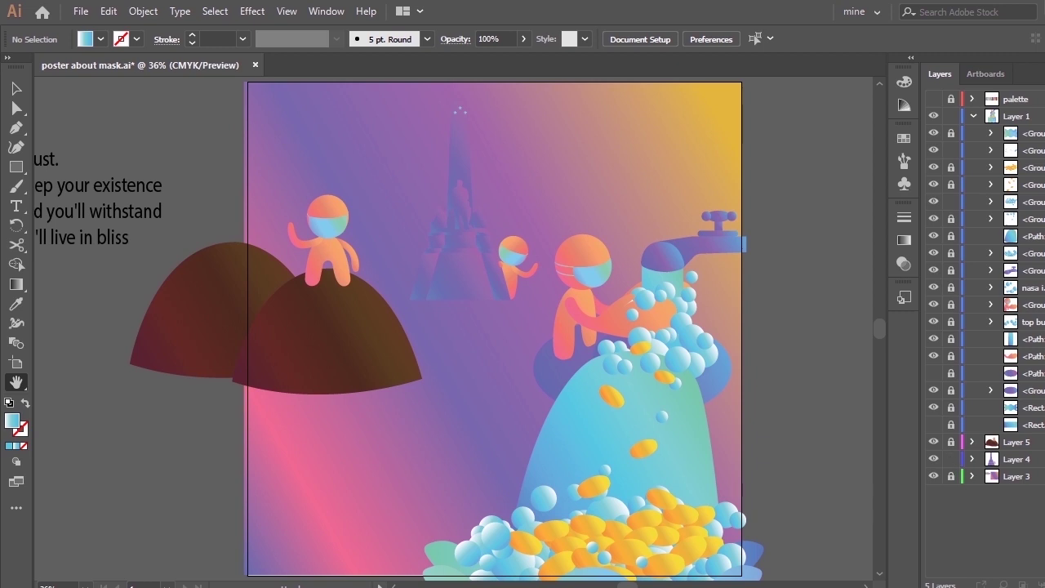
pyautogui.click(1030, 459)
pyautogui.press('v')
pyautogui.moveTo(409, 299); pyautogui.dragTo(430, 268)
# Step: Scale down the brown hills with their waving figure on Layer 5 and move them up and to the right
pyautogui.click(1031, 441)
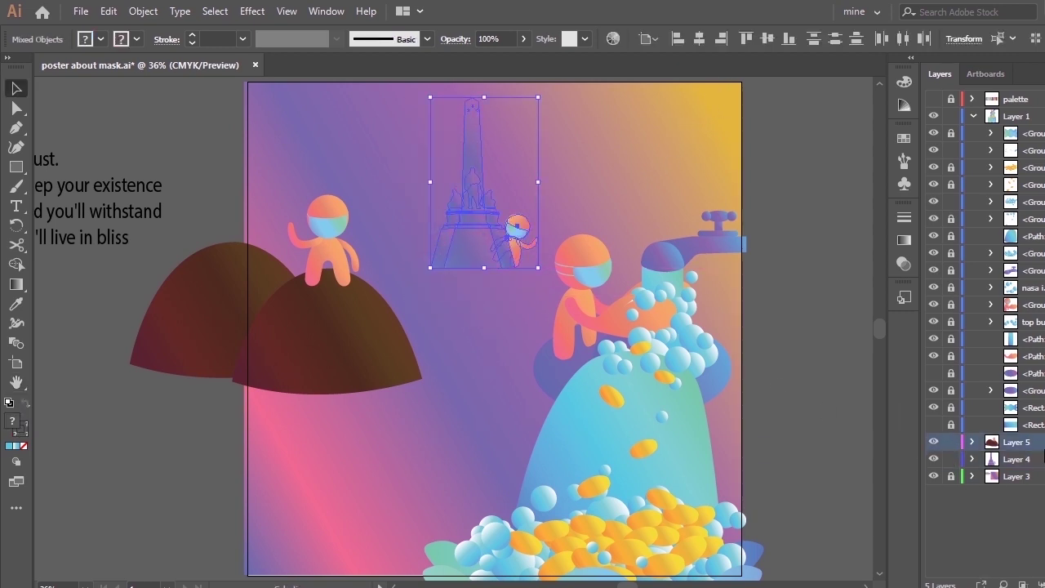
pyautogui.moveTo(129, 392); pyautogui.dragTo(151, 366)
pyautogui.moveTo(343, 322); pyautogui.dragTo(367, 312)
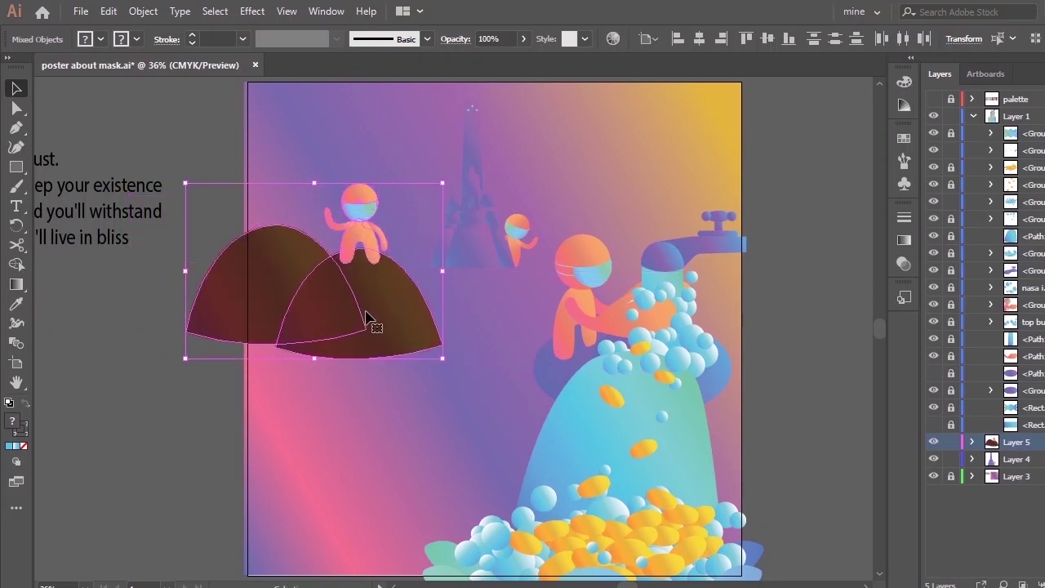
pyautogui.click(845, 383)
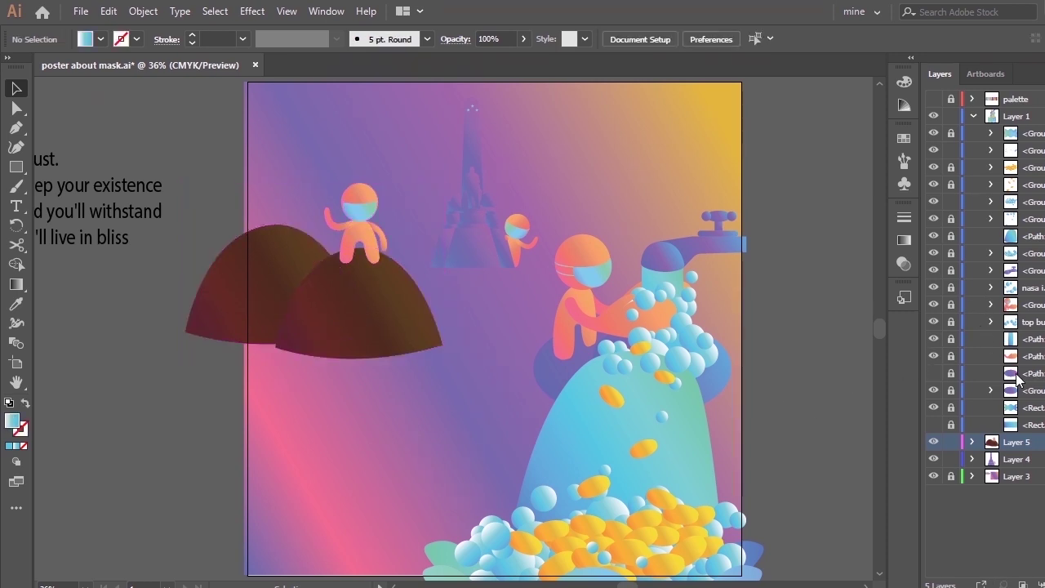
# Step: Lock Layers 5 and 4, then unlock and select all objects in Layer 1
pyautogui.moveTo(950, 442); pyautogui.dragTo(950, 457)
pyautogui.moveTo(951, 132); pyautogui.dragTo(951, 425)
pyautogui.hotkey('ctrl', 'a')
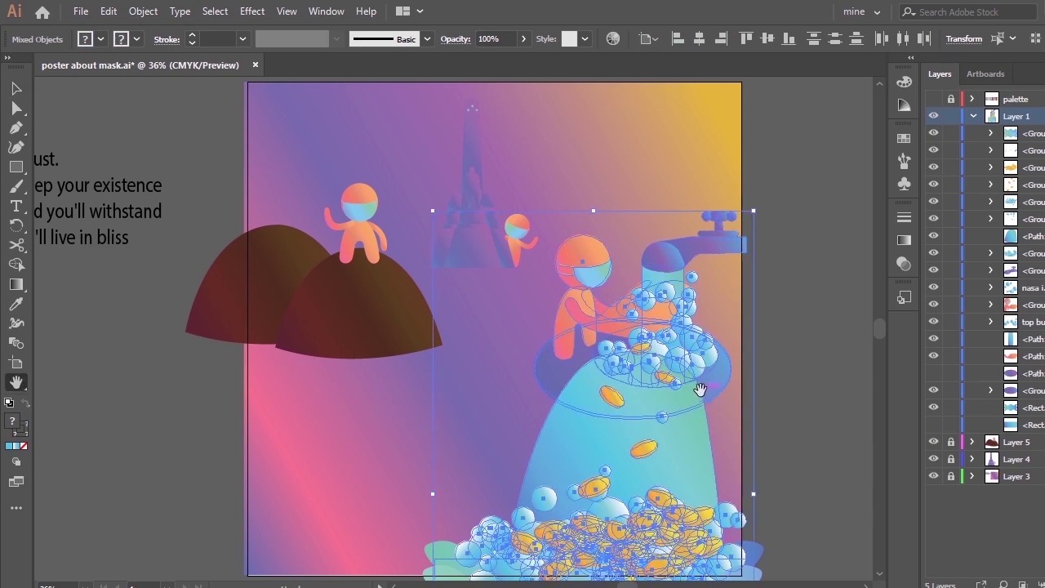
# Step: Scale down the whole hand-washing scene of Layer 1 and reposition it within the poster's lower right corner
pyautogui.scroll(-3, 745, 375)
pyautogui.scroll(-2, 696, 378)
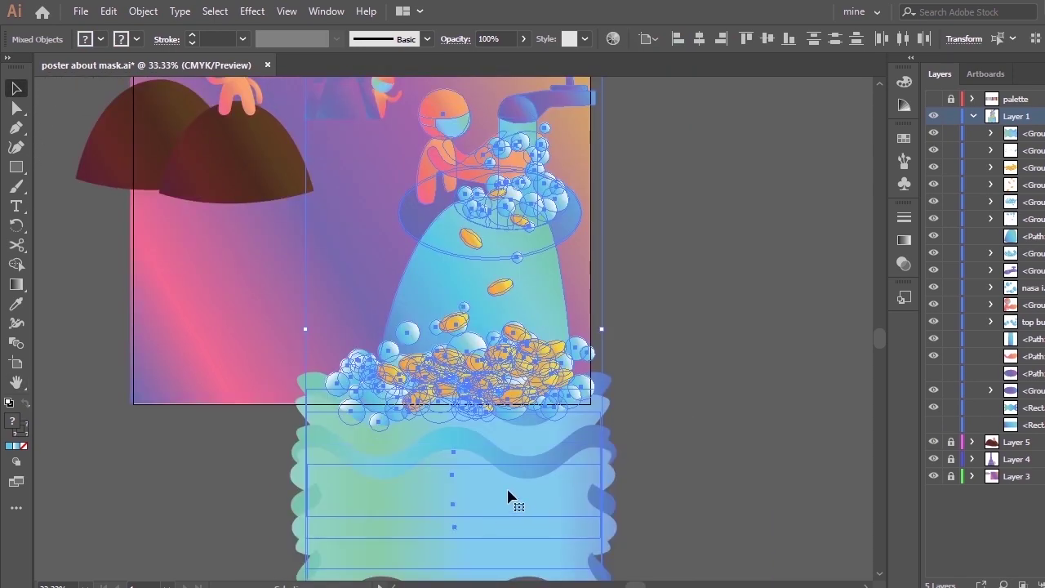
pyautogui.hotkey('ctrl', '-')
pyautogui.moveTo(335, 540); pyautogui.dragTo(364, 486)
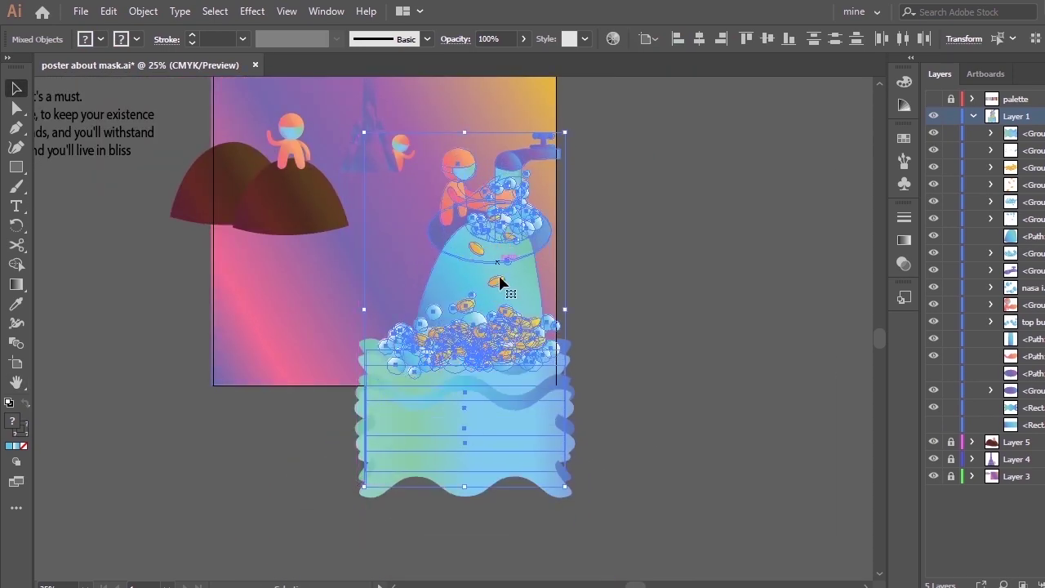
pyautogui.moveTo(507, 296); pyautogui.dragTo(495, 305)
pyautogui.moveTo(509, 310)
pyautogui.mouseDown()
pyautogui.moveTo(447, 282)
pyautogui.moveTo(391, 282)
pyautogui.moveTo(518, 293)
pyautogui.moveTo(515, 274)
pyautogui.moveTo(508, 296)
pyautogui.moveTo(521, 297)
pyautogui.mouseUp()
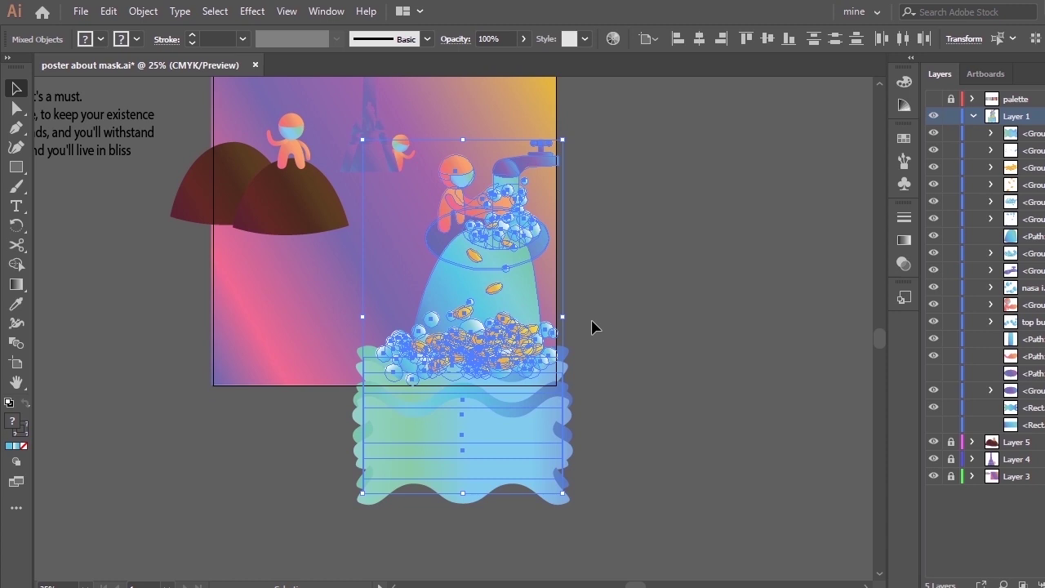
# Step: Unlock Layer 4 and shift the monument with its small figure slightly right and down on the poster
pyautogui.click(690, 268)
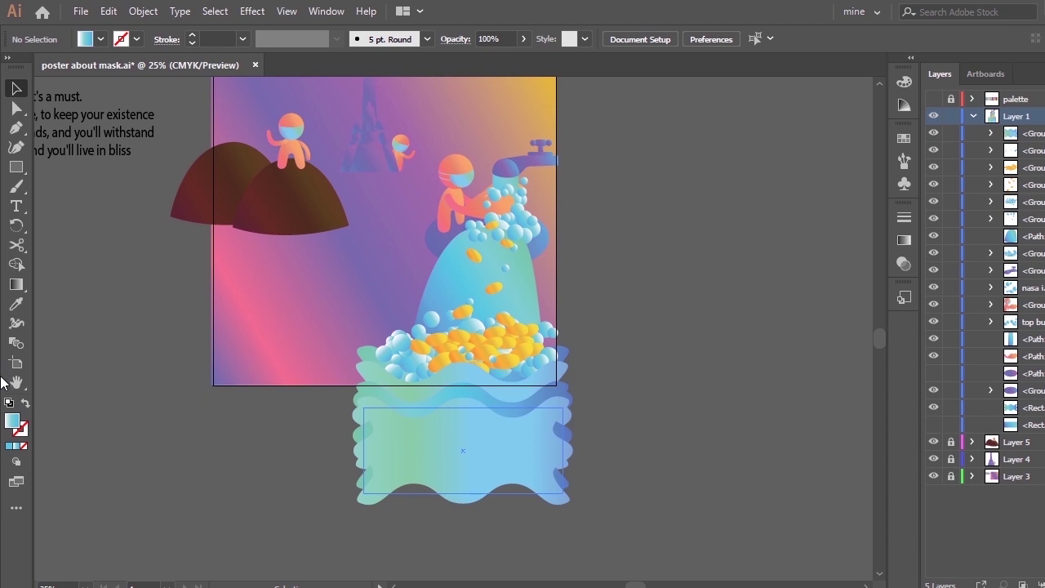
pyautogui.press('space')
pyautogui.moveTo(616, 249); pyautogui.dragTo(669, 305)
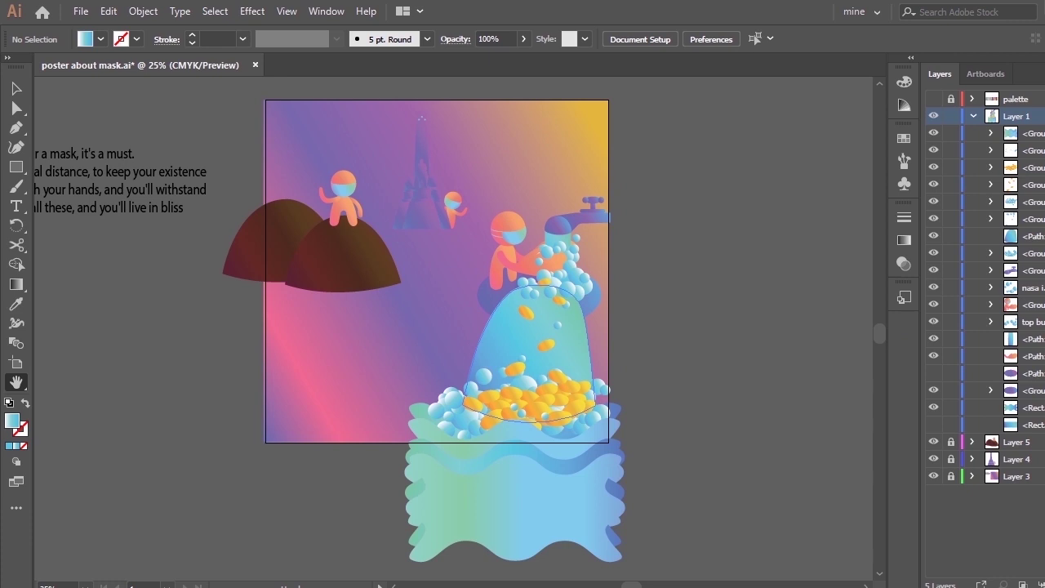
pyautogui.click(951, 459)
pyautogui.click(1041, 459)
pyautogui.press('v')
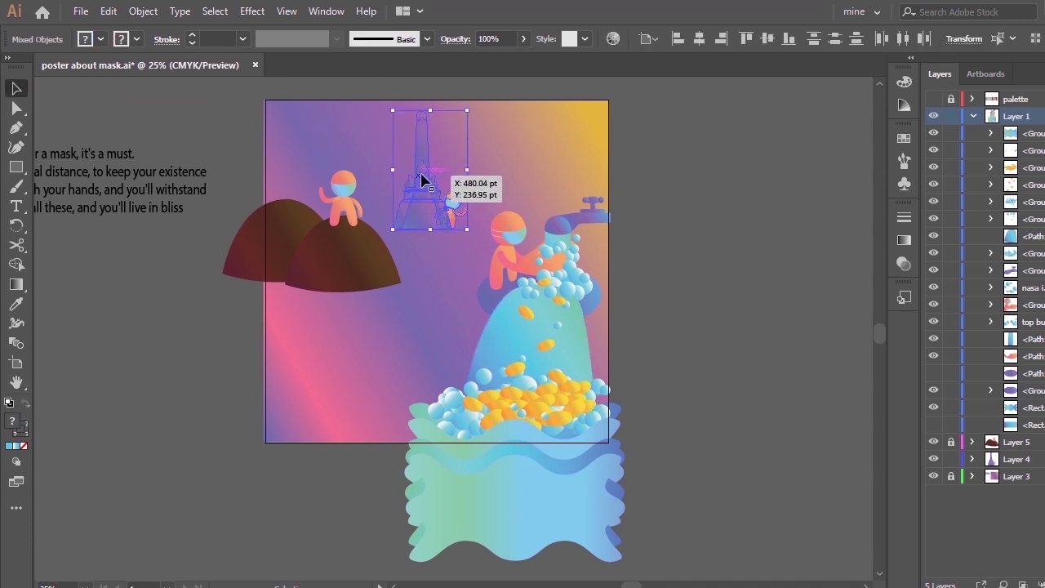
pyautogui.click(765, 327)
pyautogui.moveTo(425, 168); pyautogui.dragTo(428, 174)
pyautogui.click(716, 225)
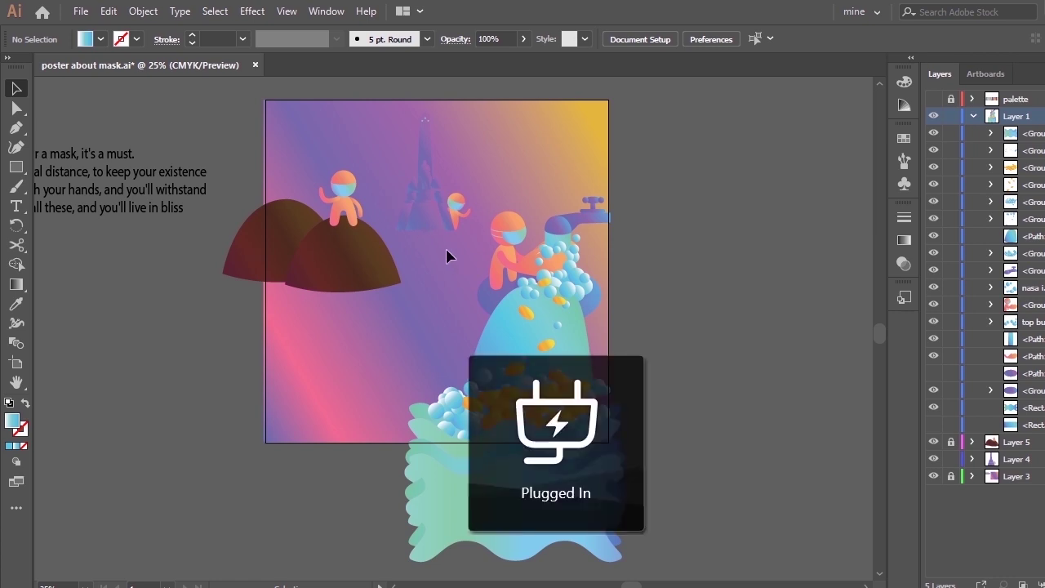
pyautogui.moveTo(381, 126); pyautogui.dragTo(459, 208)
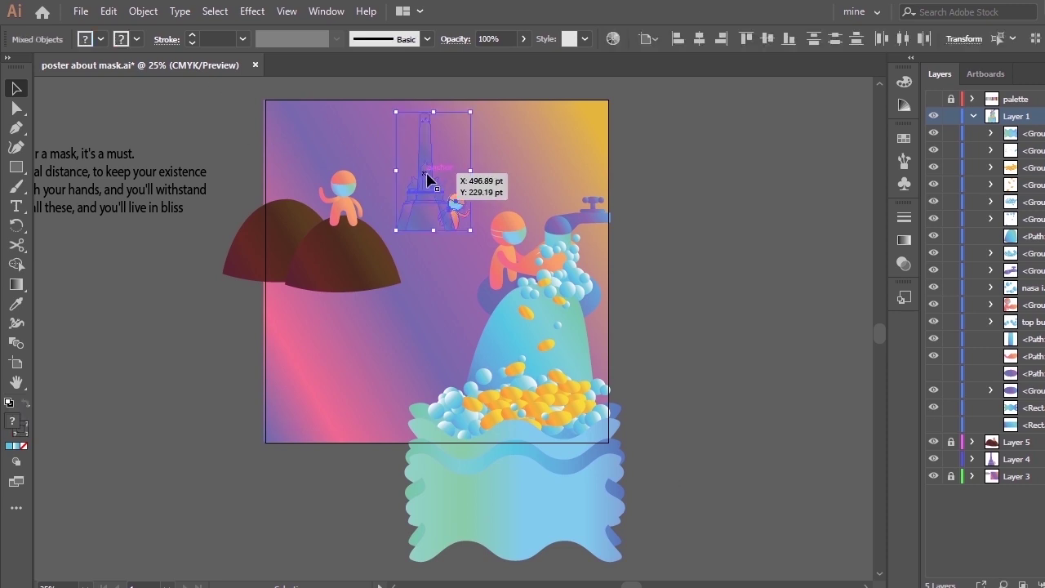
pyautogui.moveTo(423, 173); pyautogui.dragTo(437, 183)
pyautogui.click(526, 172)
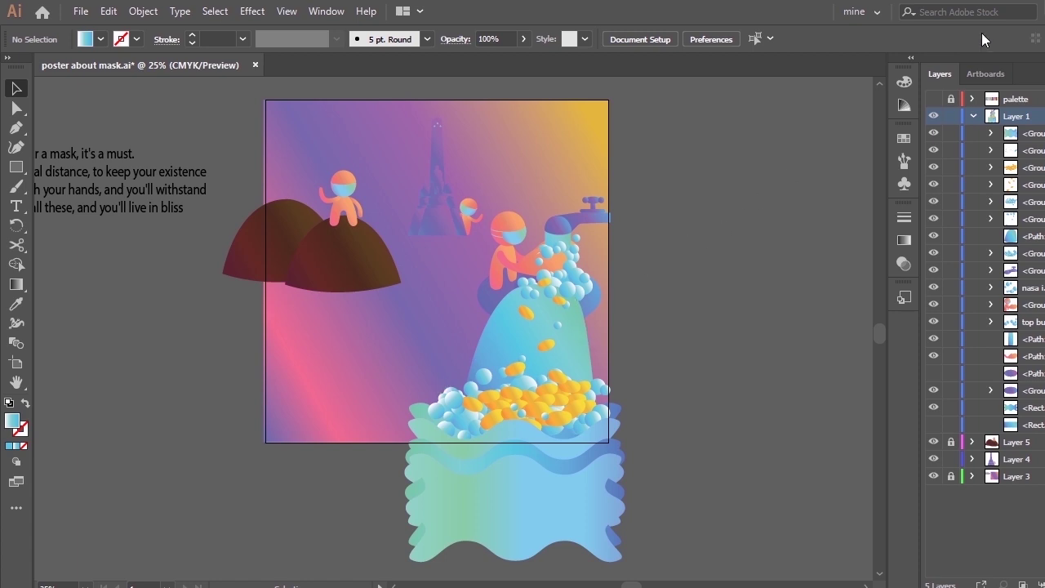
# Step: Send the wave group down the Layer 1 stack behind the hand-washing artwork and add the separate wavy rectangle to the group
pyautogui.moveTo(1031, 133); pyautogui.dragTo(1031, 398)
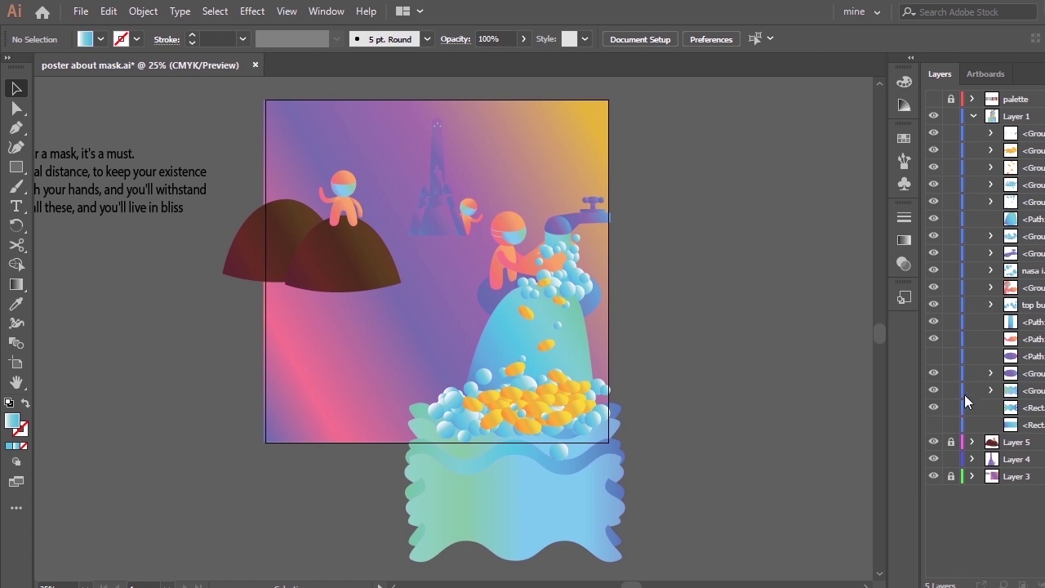
pyautogui.click(991, 390)
pyautogui.click(980, 458)
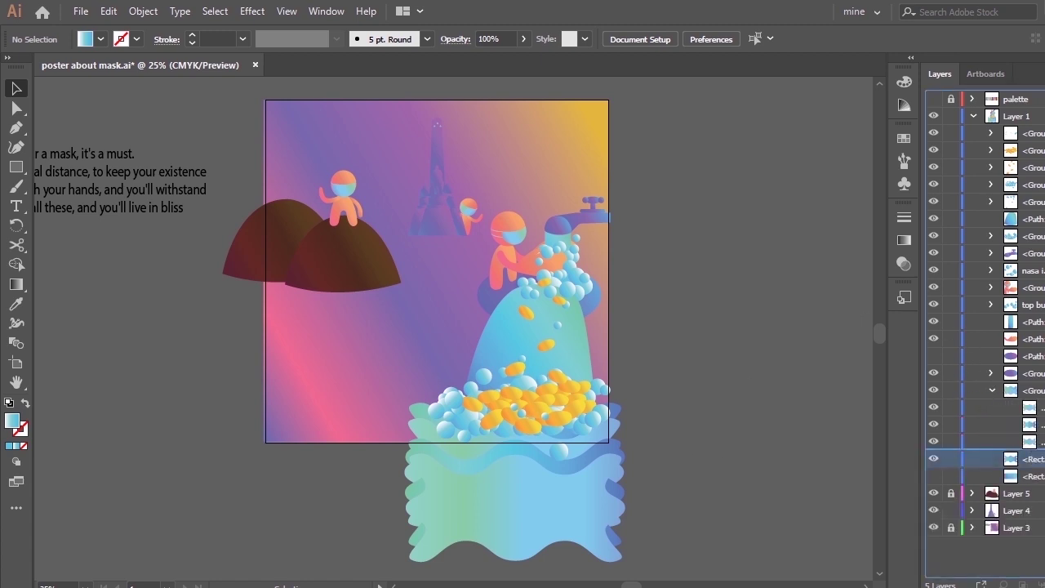
pyautogui.moveTo(1025, 458); pyautogui.dragTo(1025, 449)
# Step: Move the complete wave group up and slightly right so it sits directly behind the coin and bubble pile
pyautogui.click(1041, 390)
pyautogui.moveTo(529, 474); pyautogui.dragTo(534, 454)
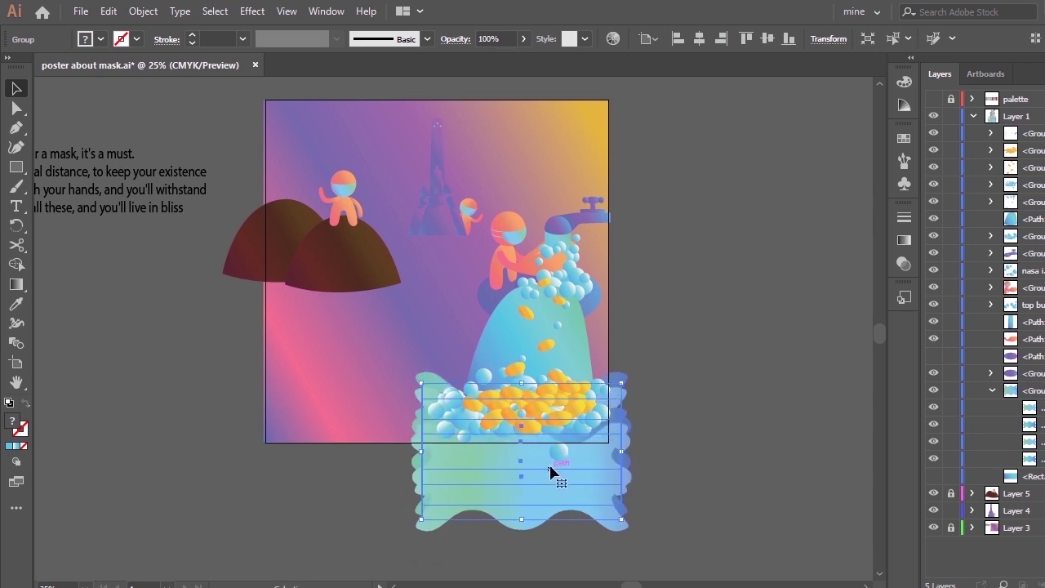
pyautogui.click(661, 439)
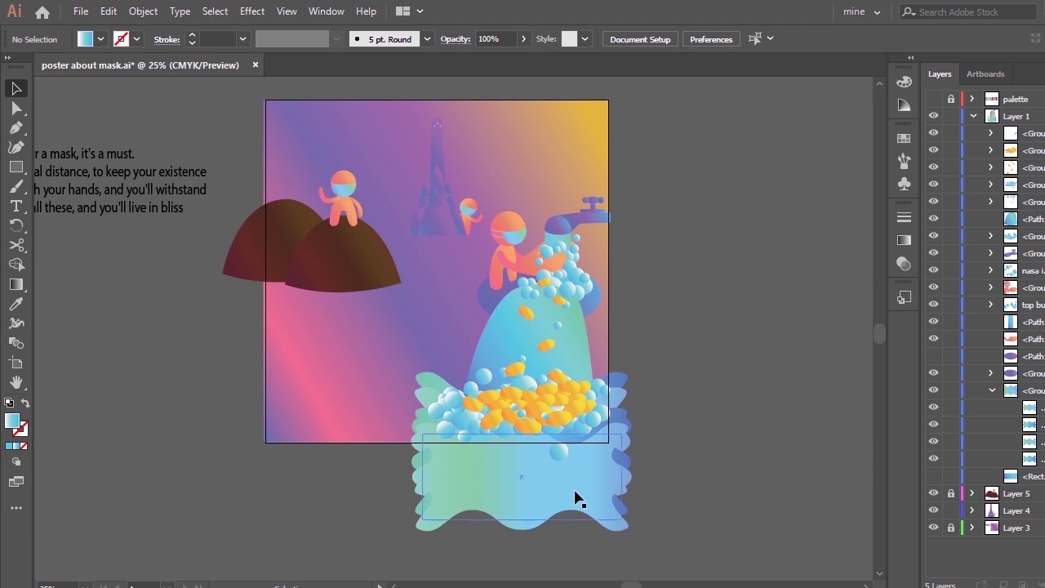
pyautogui.moveTo(564, 469)
pyautogui.mouseDown()
pyautogui.moveTo(575, 479)
pyautogui.moveTo(567, 481)
pyautogui.mouseUp()
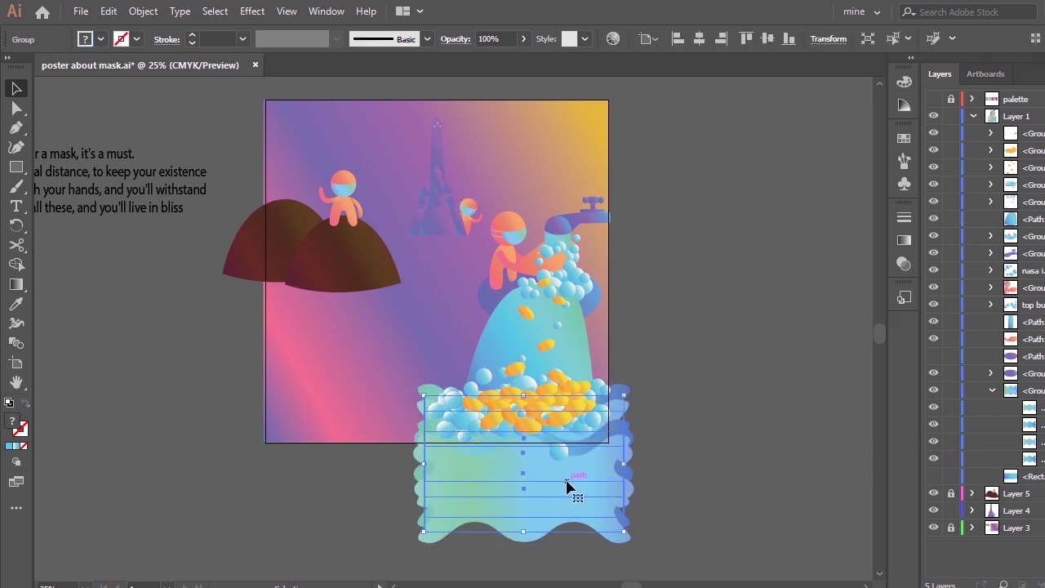
pyautogui.click(746, 420)
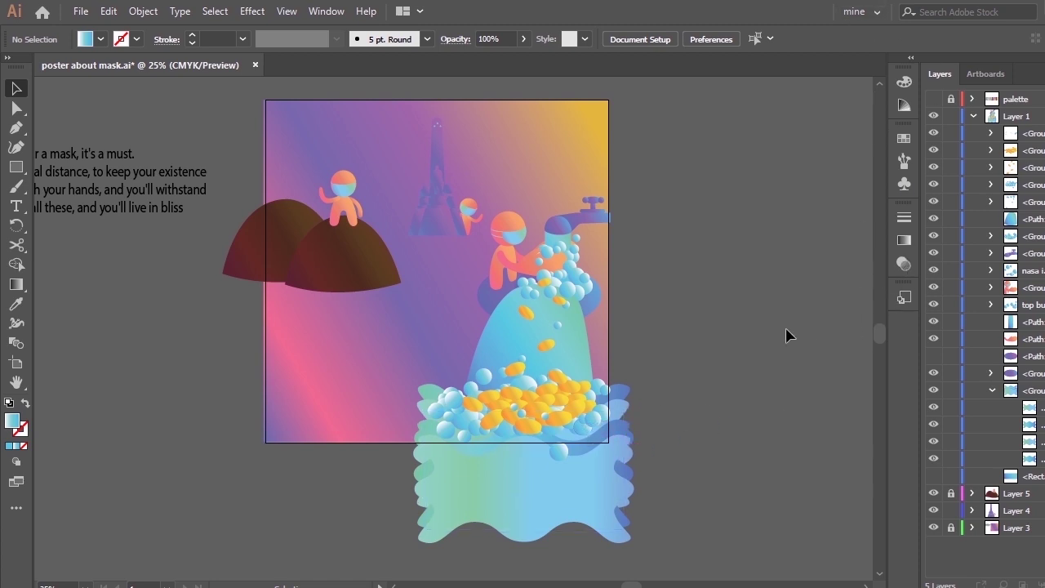
# Step: Fit the poster in view, collapse Layer 1, and lock Layers 1 and 4
pyautogui.hotkey('ctrl', '0')
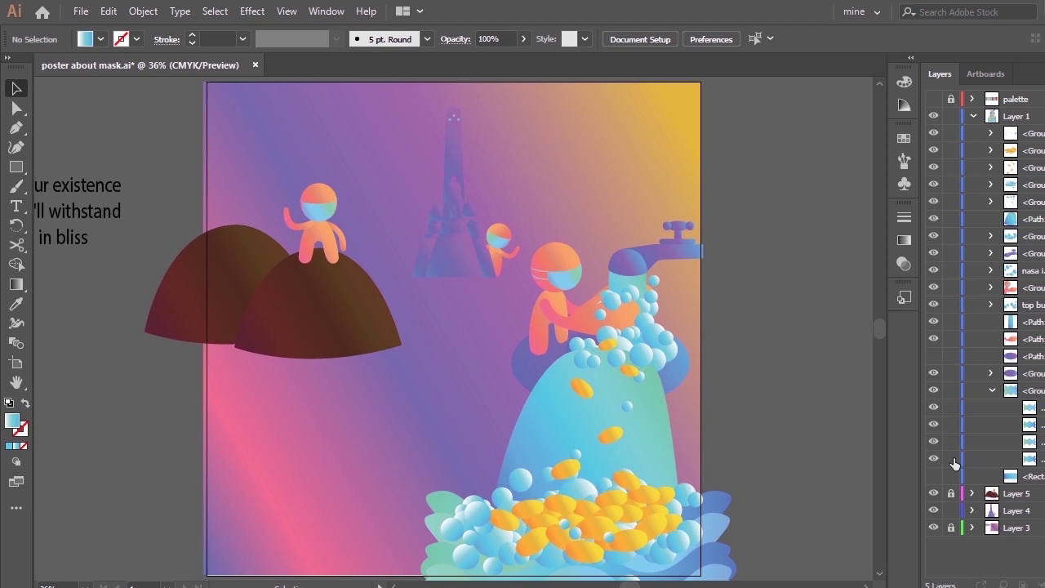
pyautogui.click(973, 116)
pyautogui.moveTo(951, 119); pyautogui.dragTo(949, 152)
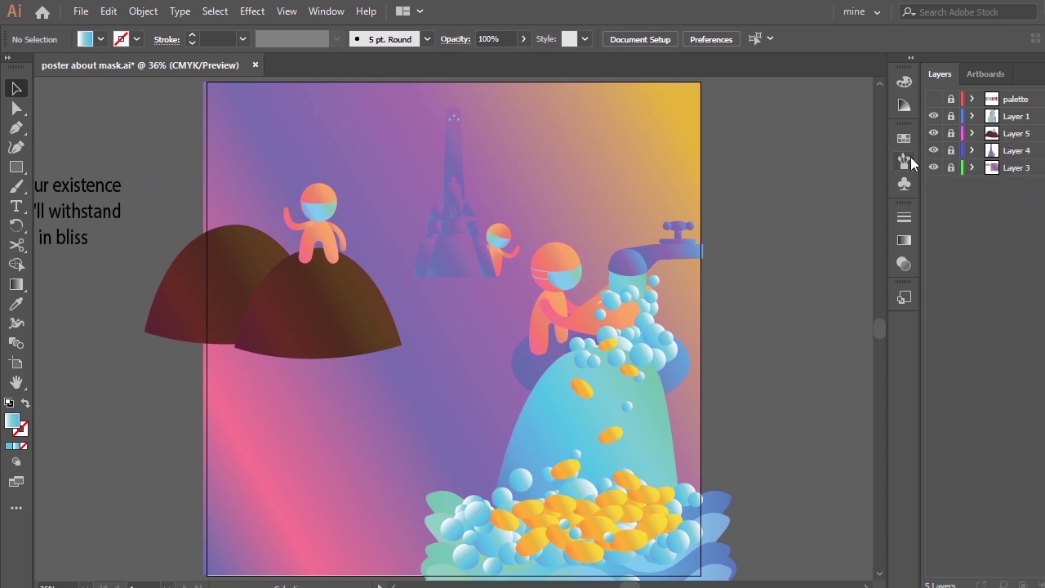
# Step: Unlock Layer 1, select all of its objects to check their extent, and clear the selection
pyautogui.click(951, 116)
pyautogui.hotkey('ctrl', 'a')
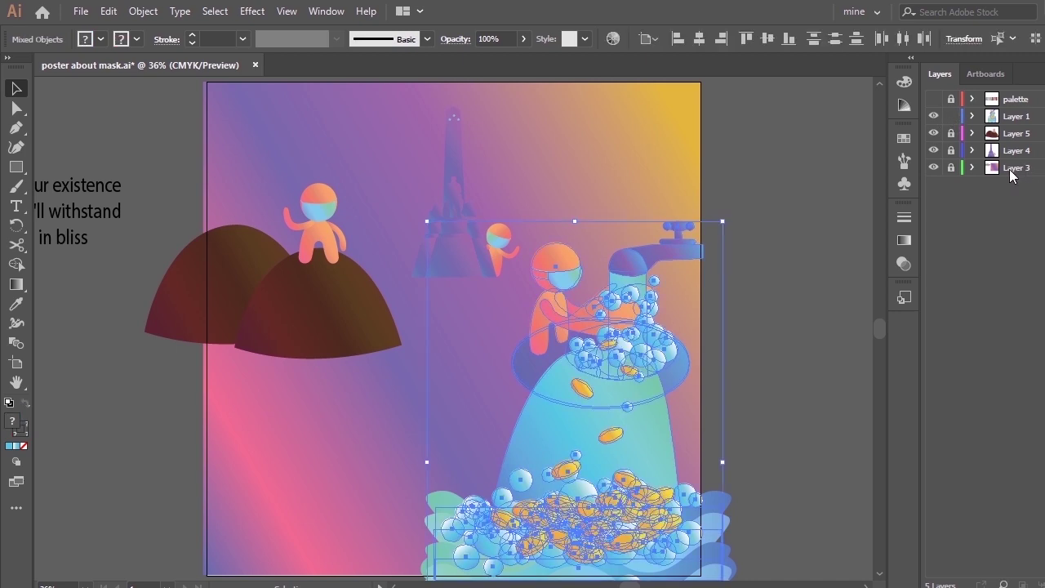
pyautogui.click(854, 291)
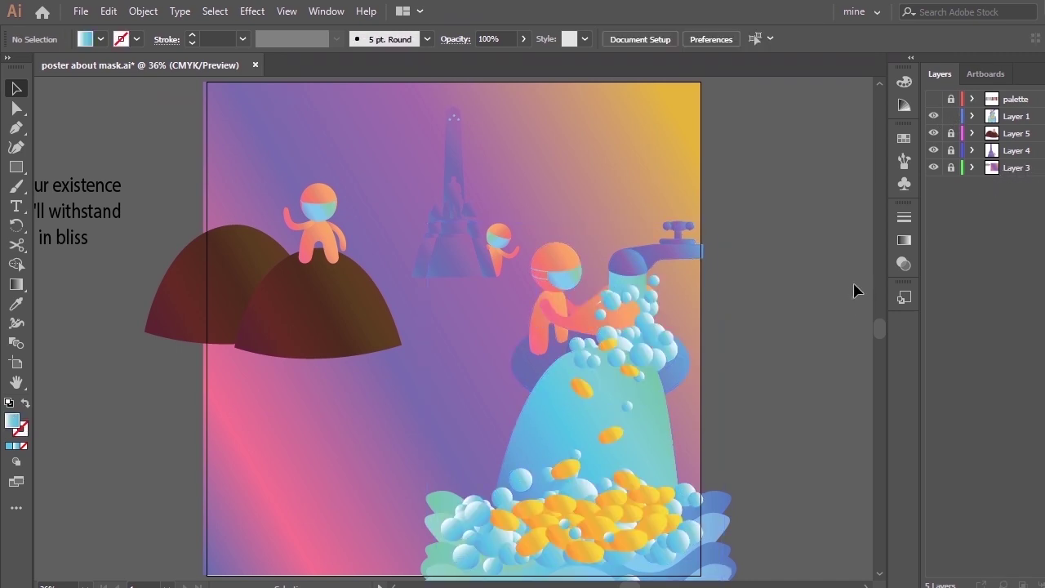